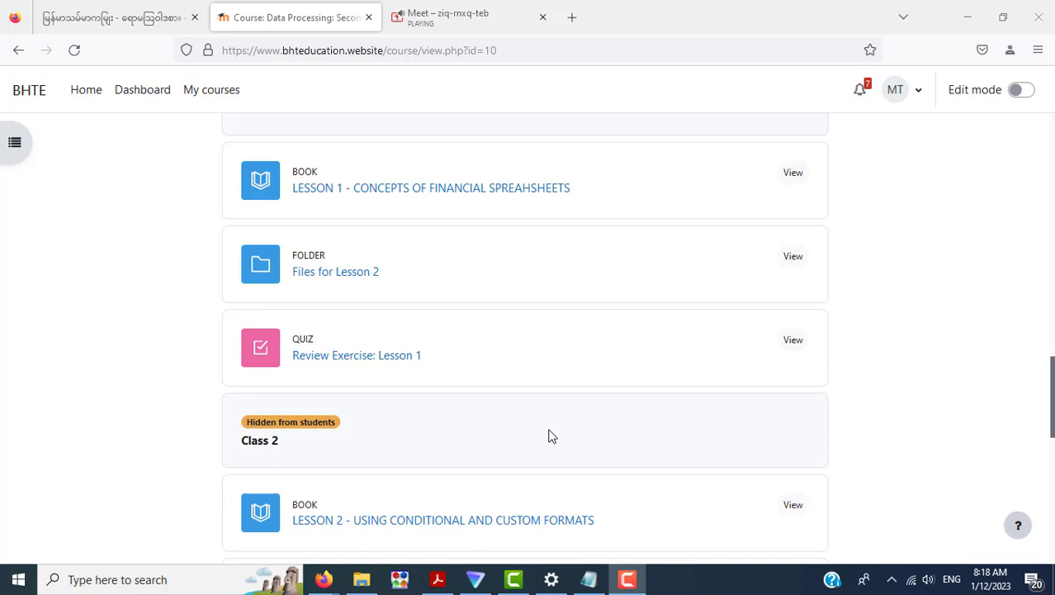
Scroll the BHTE Moodle course page up and down to find the Class 2 items
scroll(162, 456, up, 5)
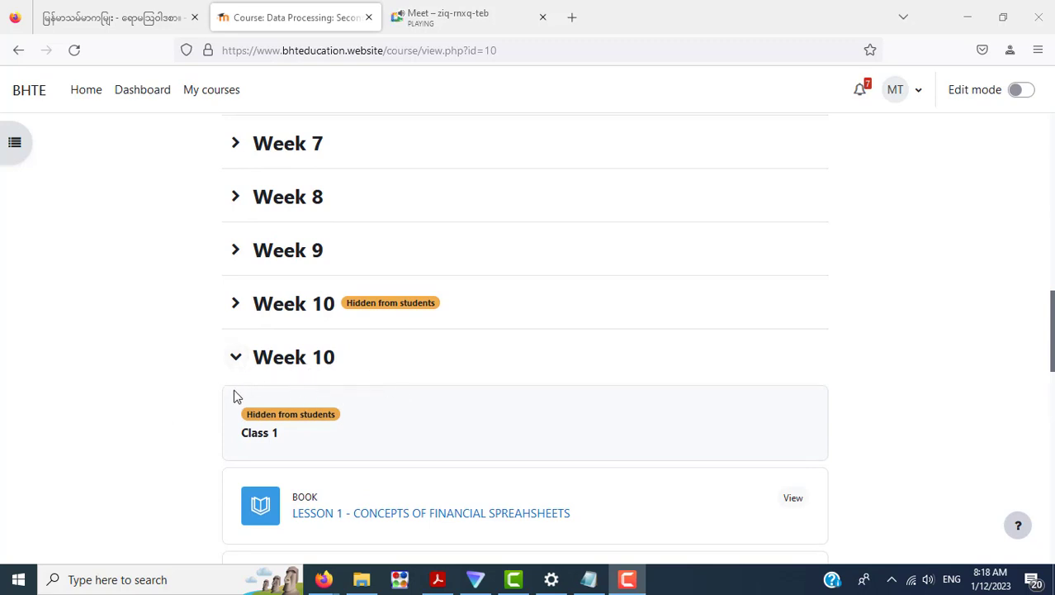
scroll(235, 386, down, 6)
scroll(235, 386, up, 1)
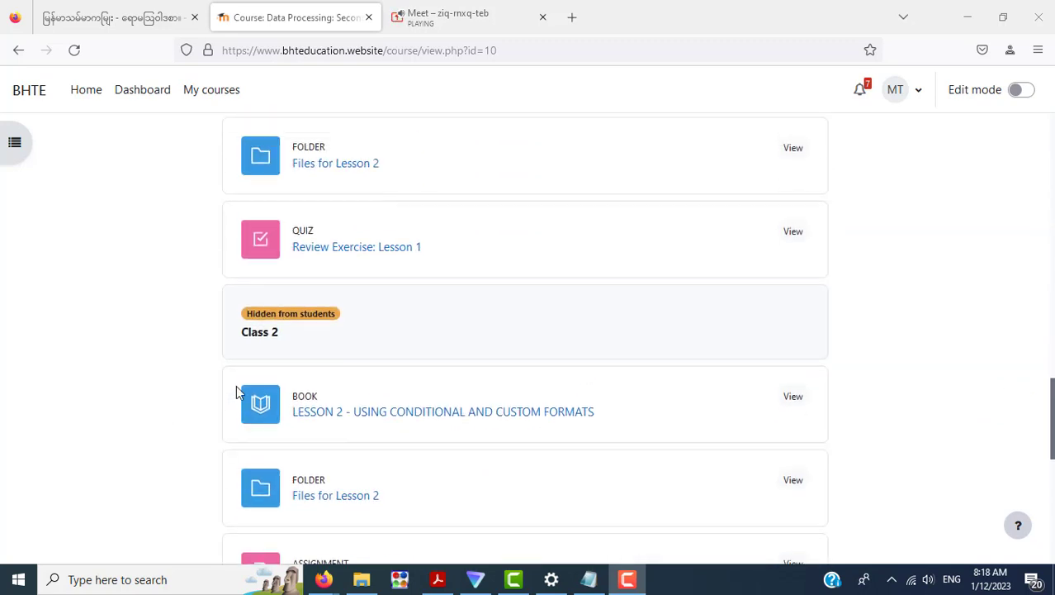
scroll(236, 385, down, 3)
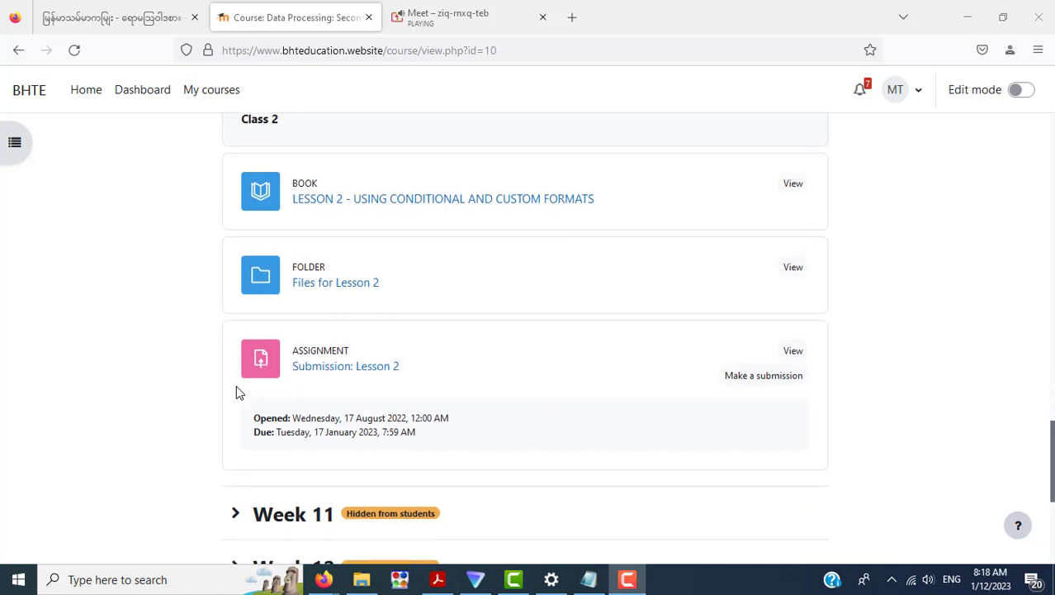
scroll(236, 384, up, 1)
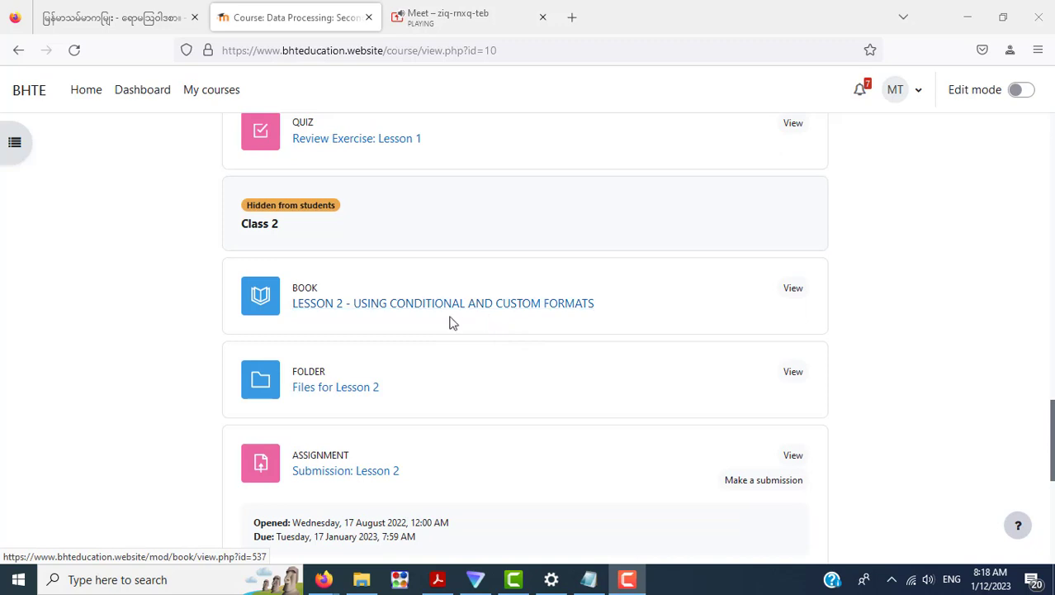
Open the Files for Lesson 2 folder in a new browser tab
right_click(347, 388)
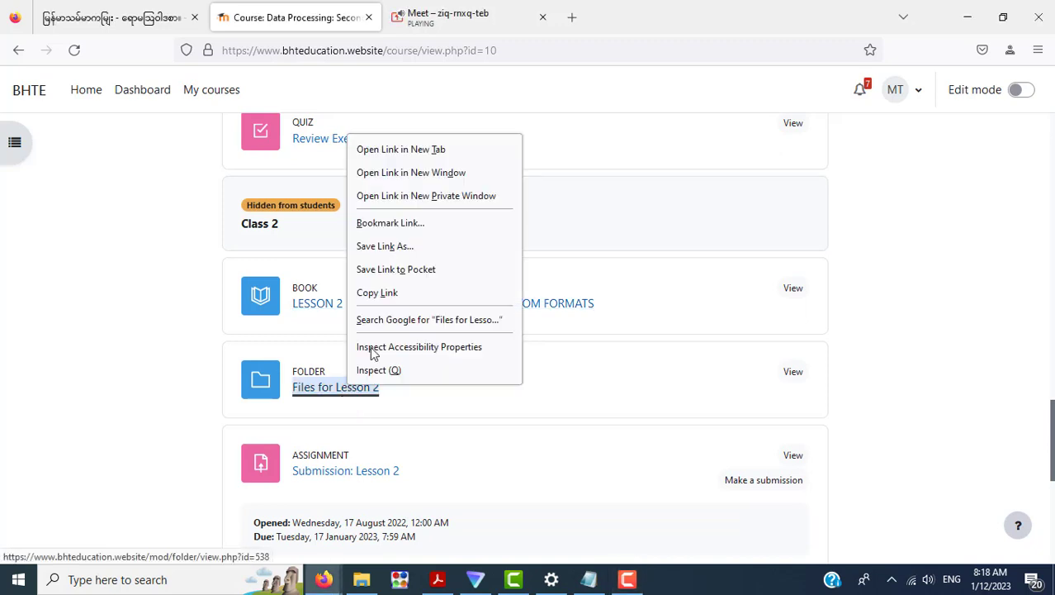
click(421, 149)
click(487, 18)
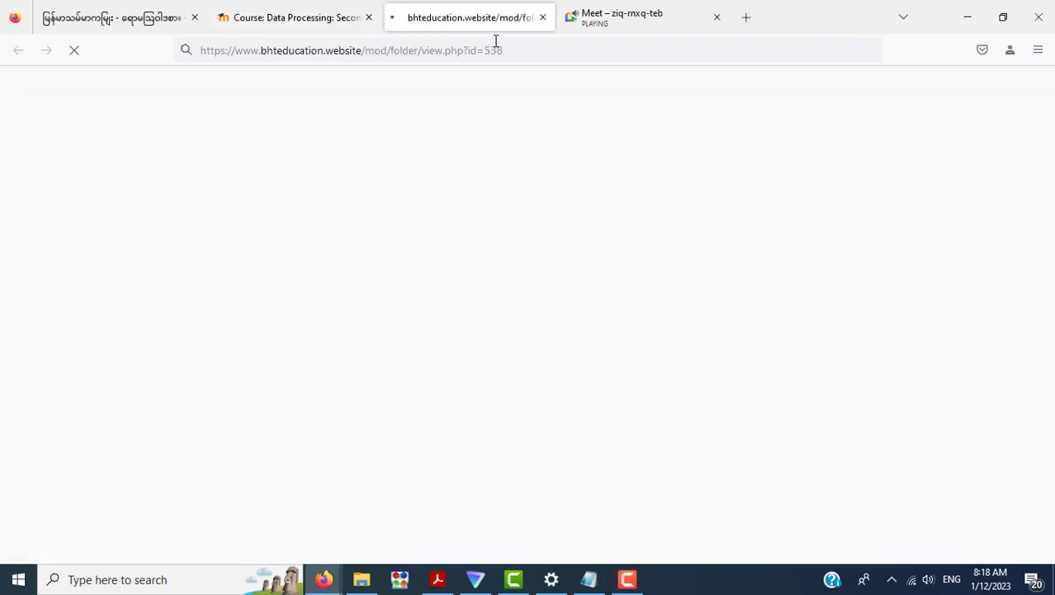
Open the Lesson 2 Using Conditional and Custom Formats book and scroll to its Objectives
click(302, 23)
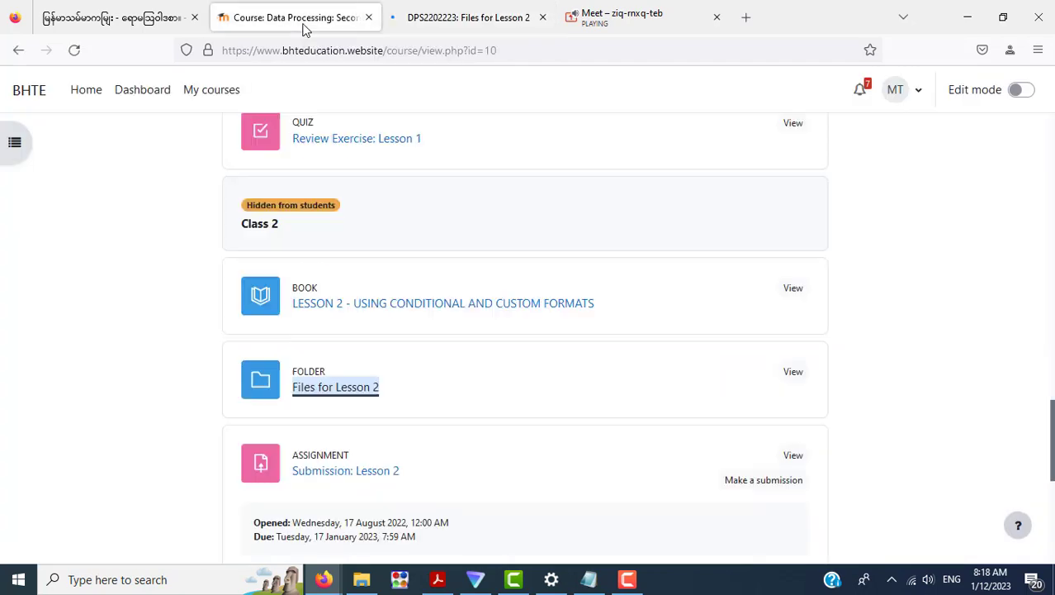
click(379, 308)
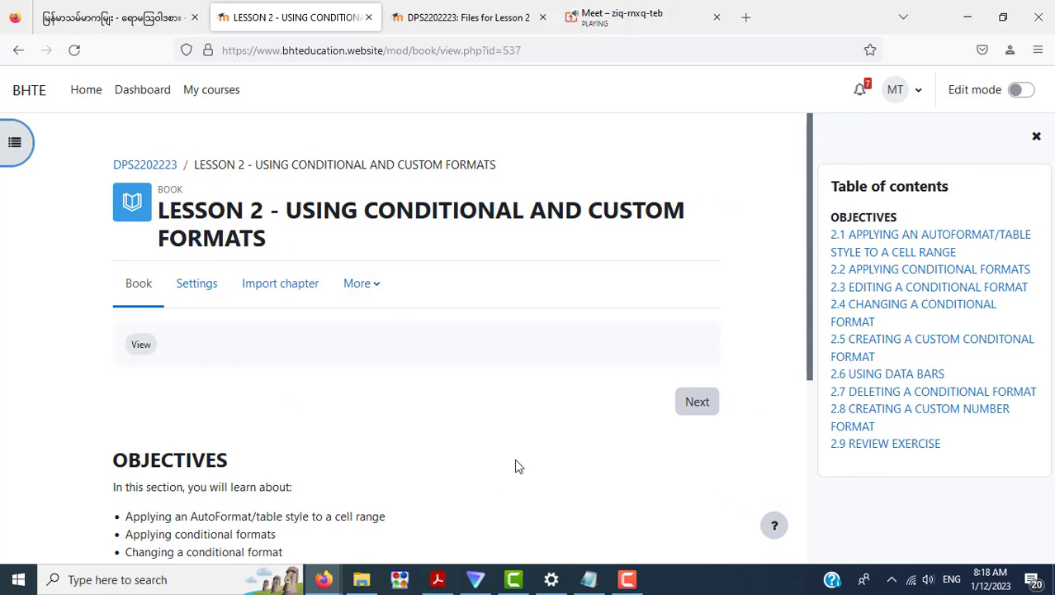
drag(286, 210, 299, 246)
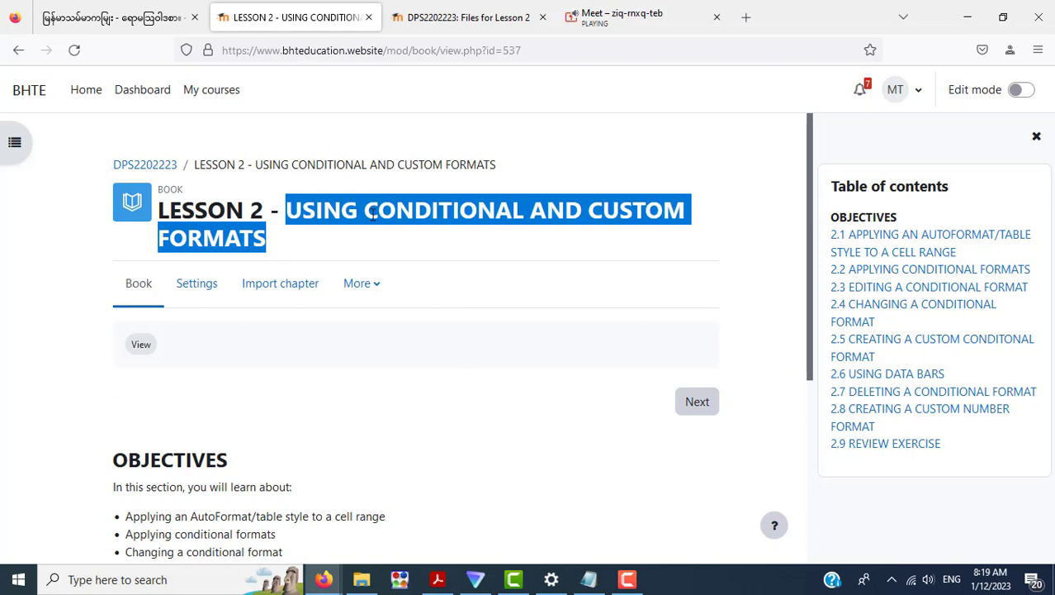
click(626, 415)
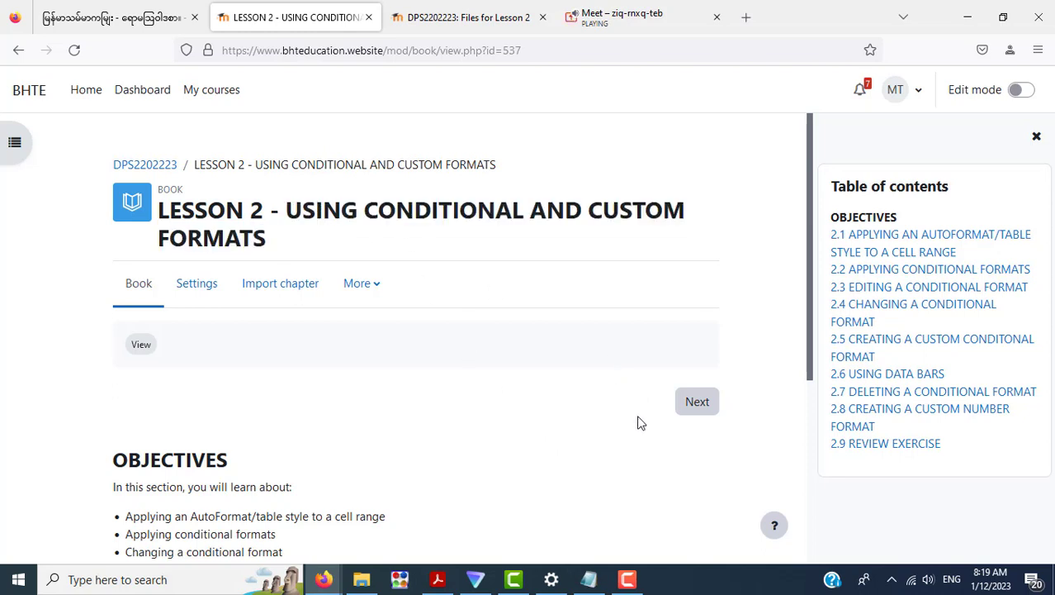
scroll(641, 423, down, 3)
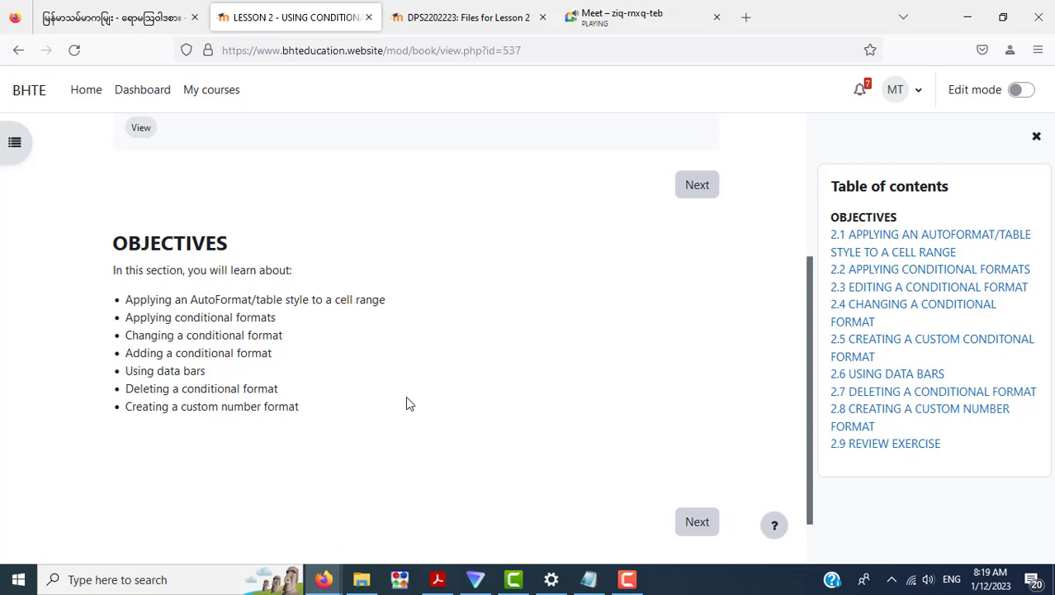
Admit the waiting participant in Google Meet and return to the Lesson 2 book tab
click(650, 15)
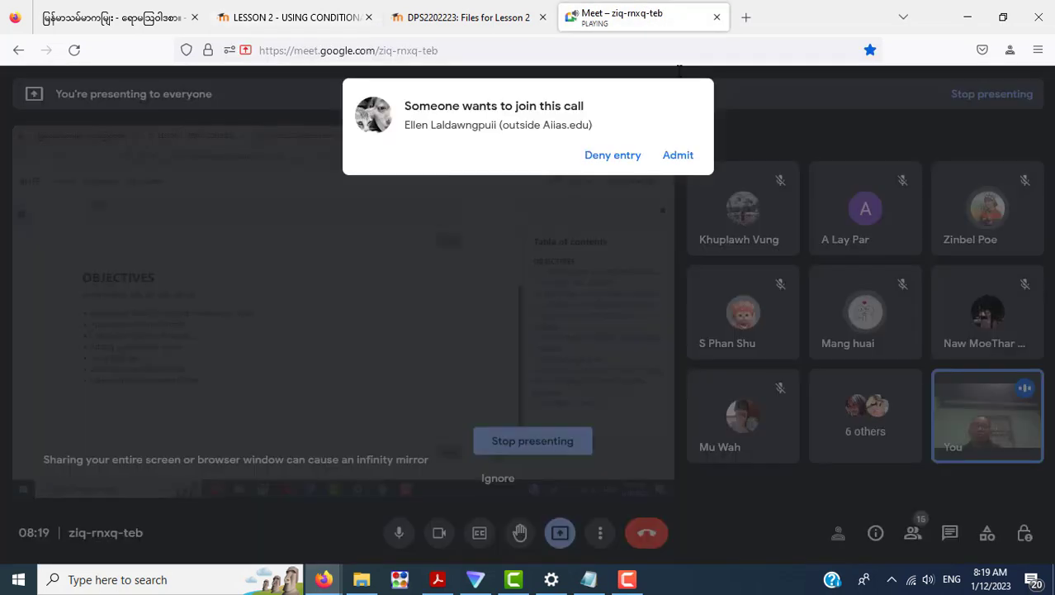
click(680, 157)
click(313, 8)
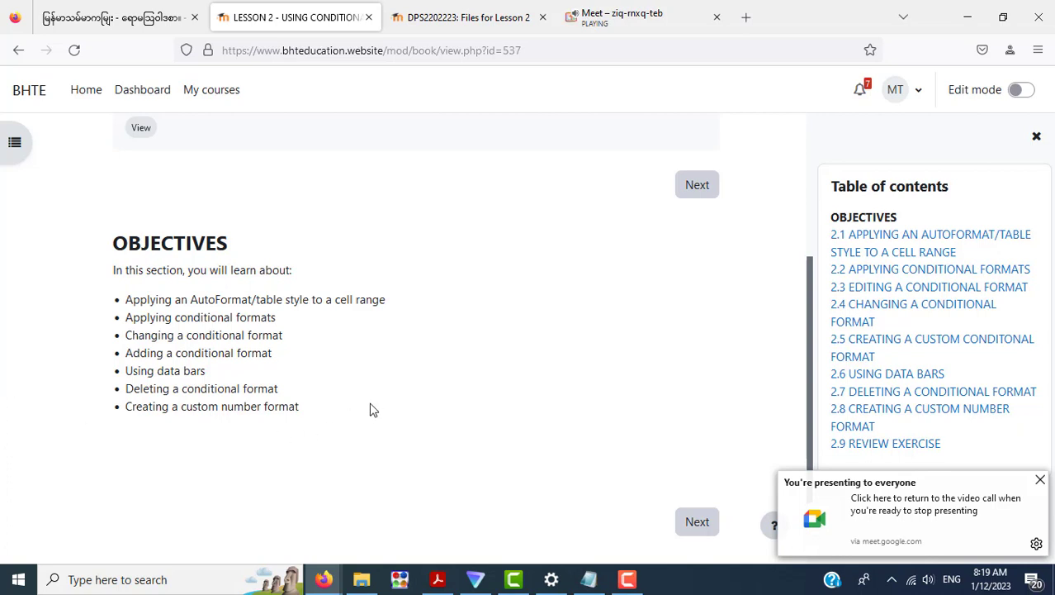
Dismiss the Meet notification and read through chapter 2.1 on applying an AutoFormat/Table Style
click(1040, 479)
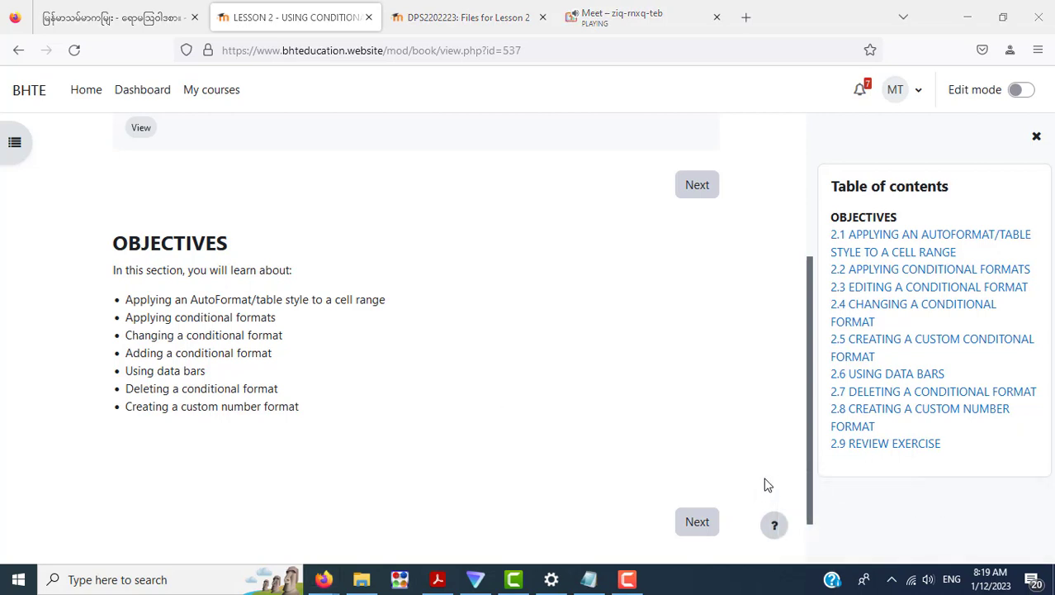
click(698, 524)
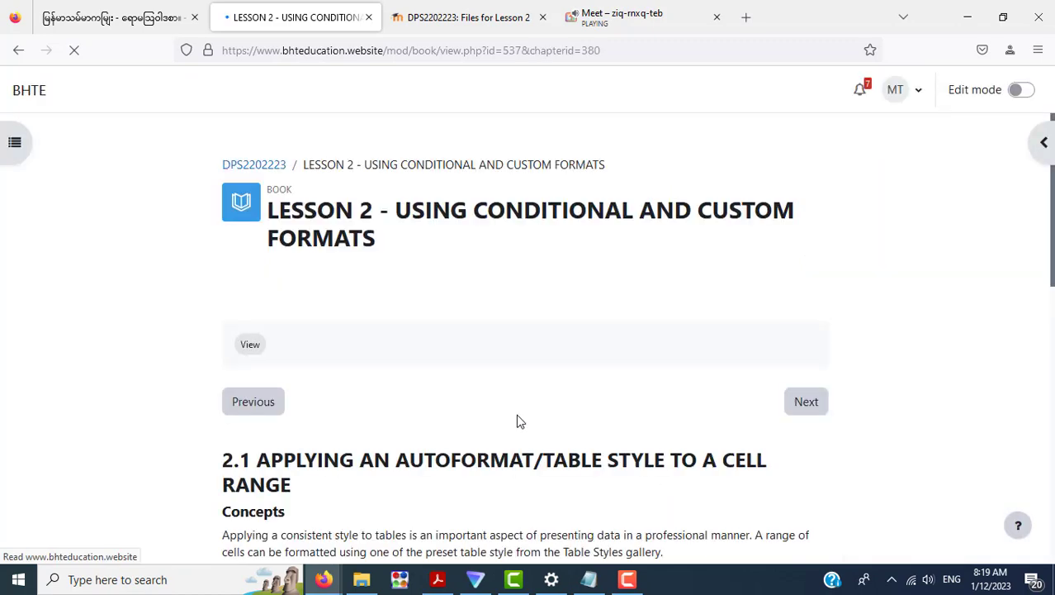
scroll(142, 365, down, 5)
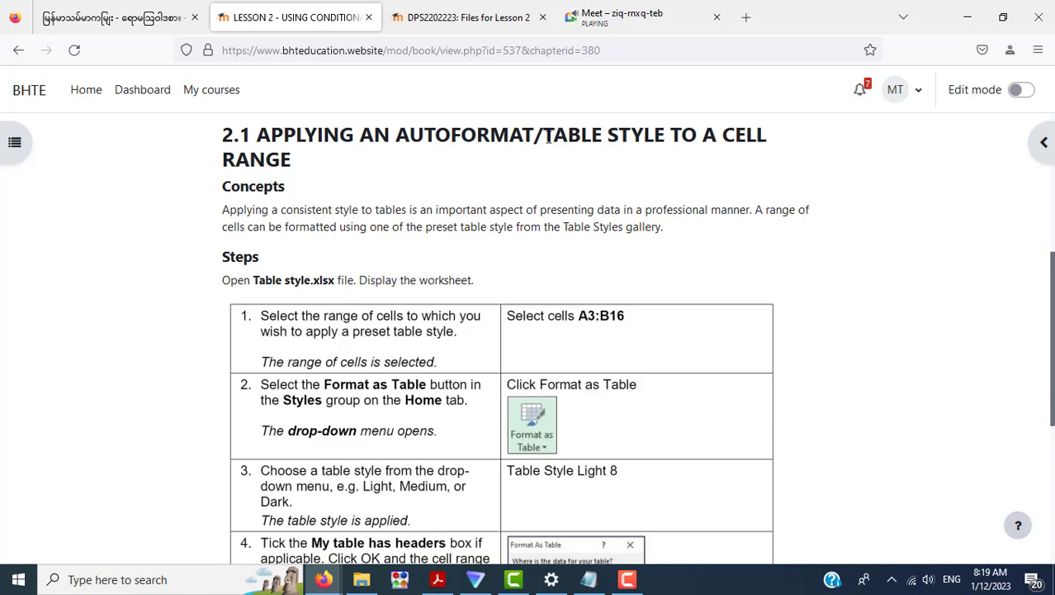
drag(546, 138, 665, 142)
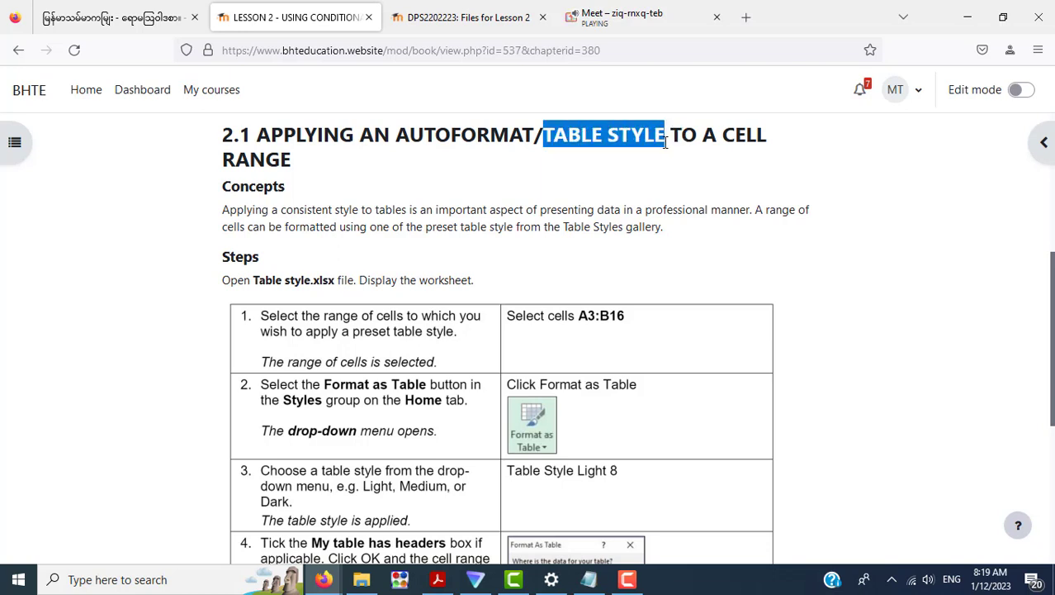
drag(397, 137, 535, 136)
click(708, 237)
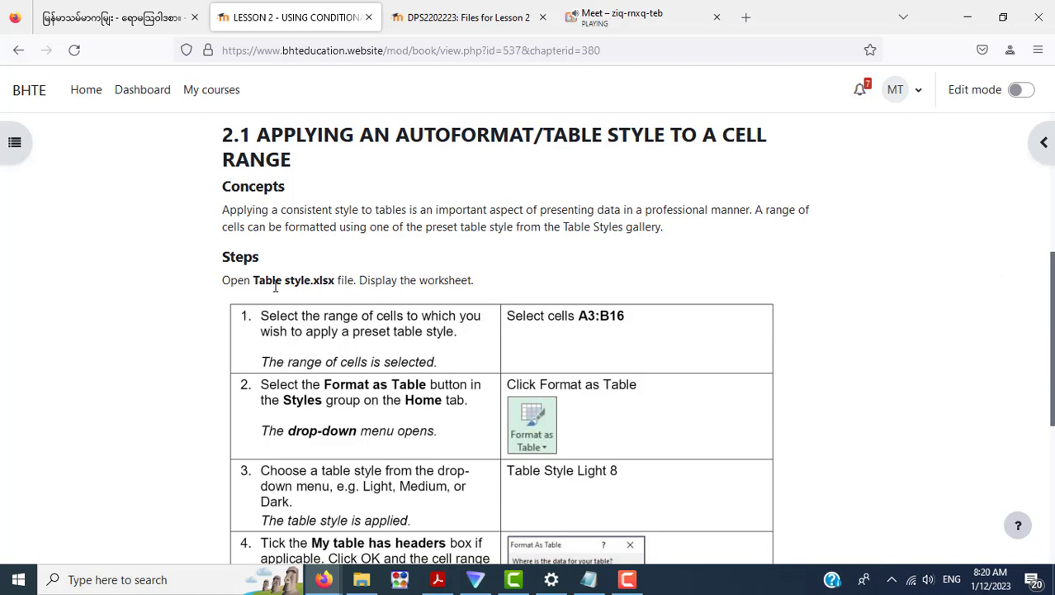
scroll(935, 401, down, 2)
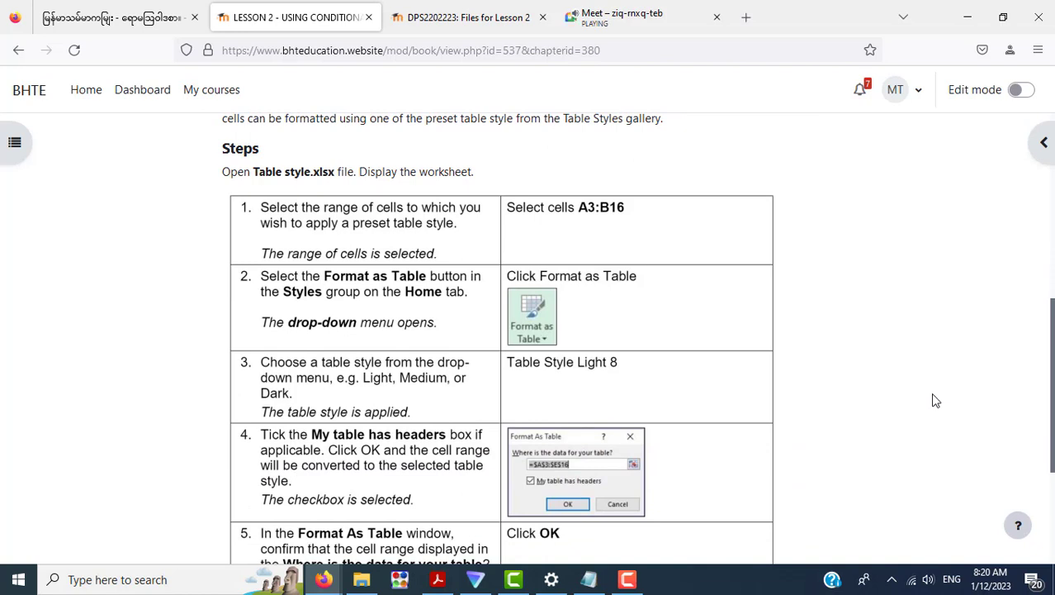
Download and open Table style.xlsx from Files for Lesson 2, then return to chapter 2.1
click(452, 23)
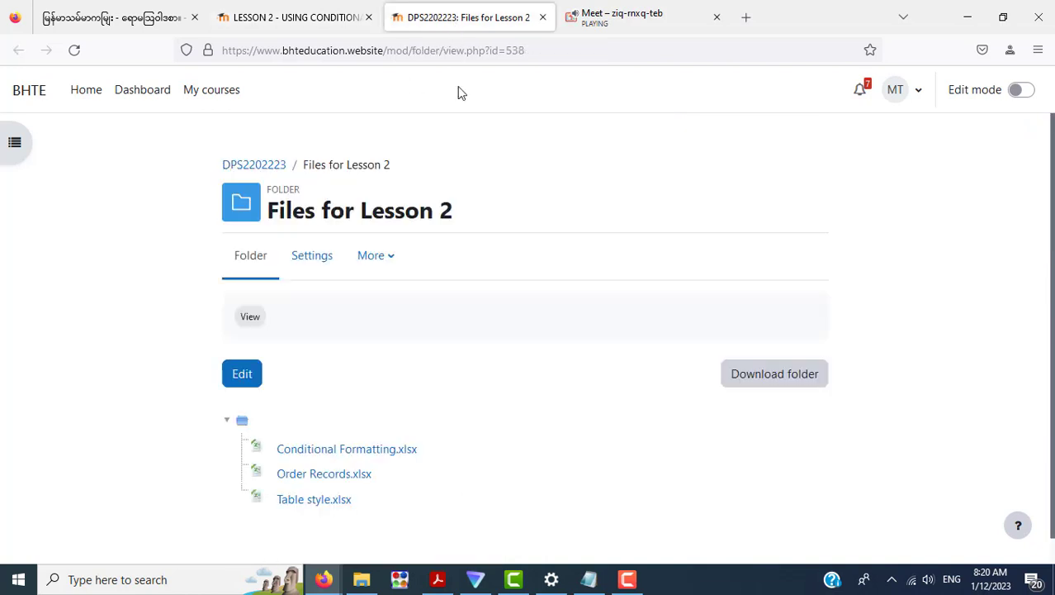
click(323, 499)
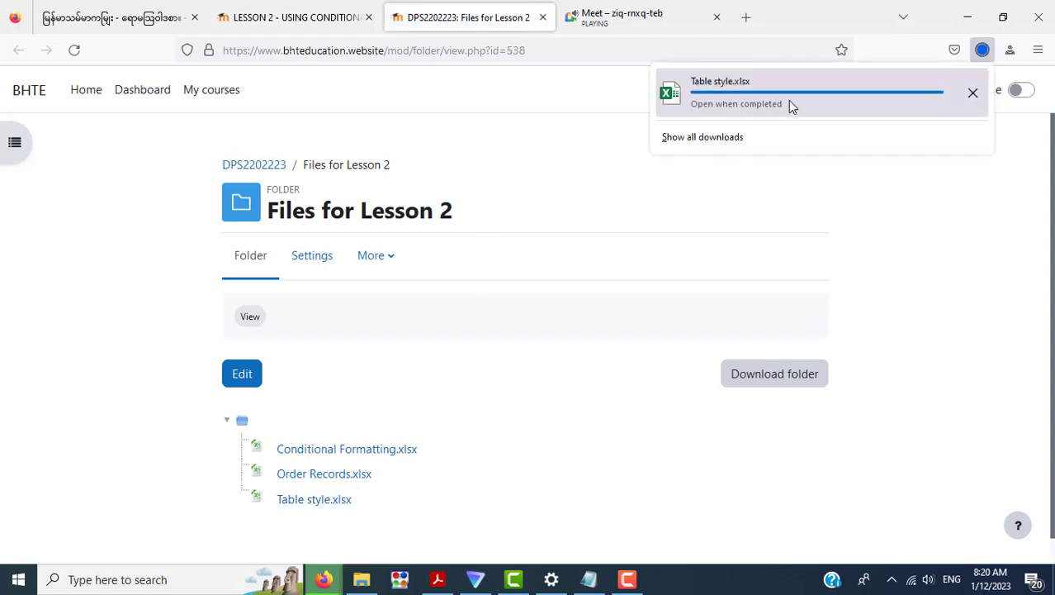
click(789, 100)
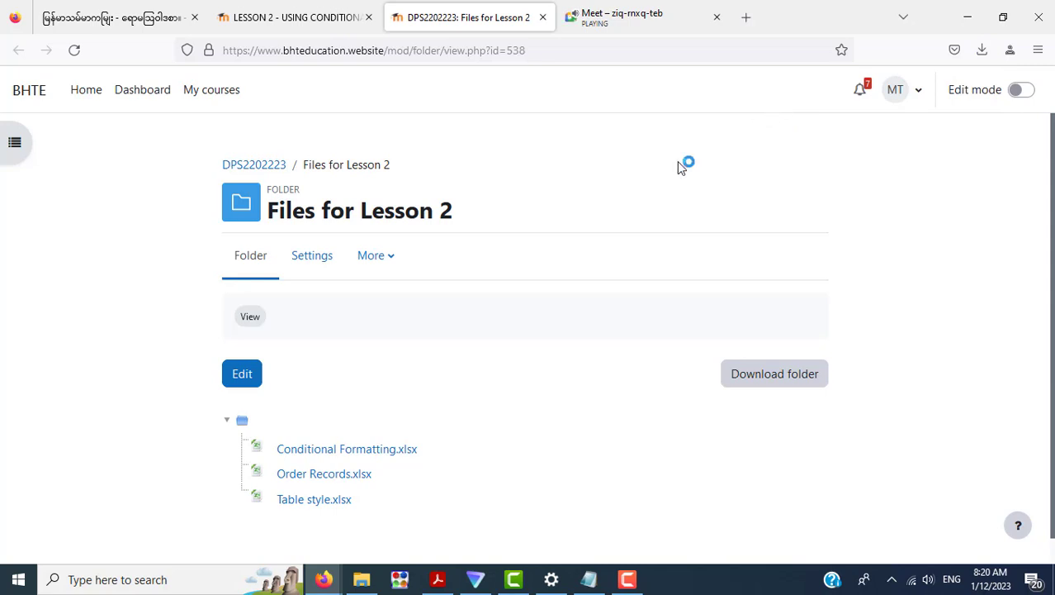
click(305, 22)
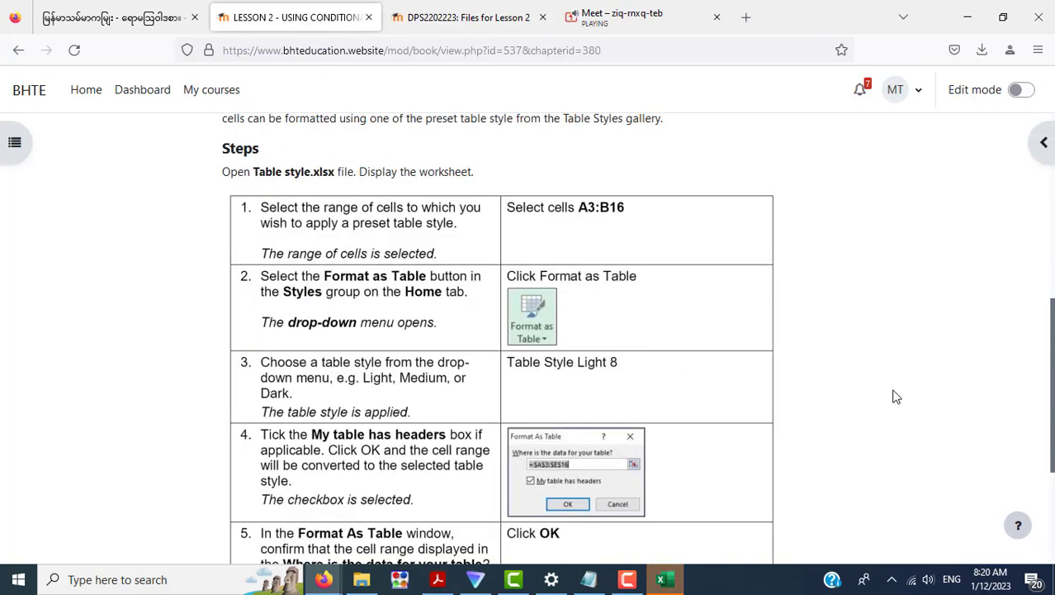
Enable editing in Table style.xlsx and select the Month and Vehicles on Road data A3:B16
click(674, 584)
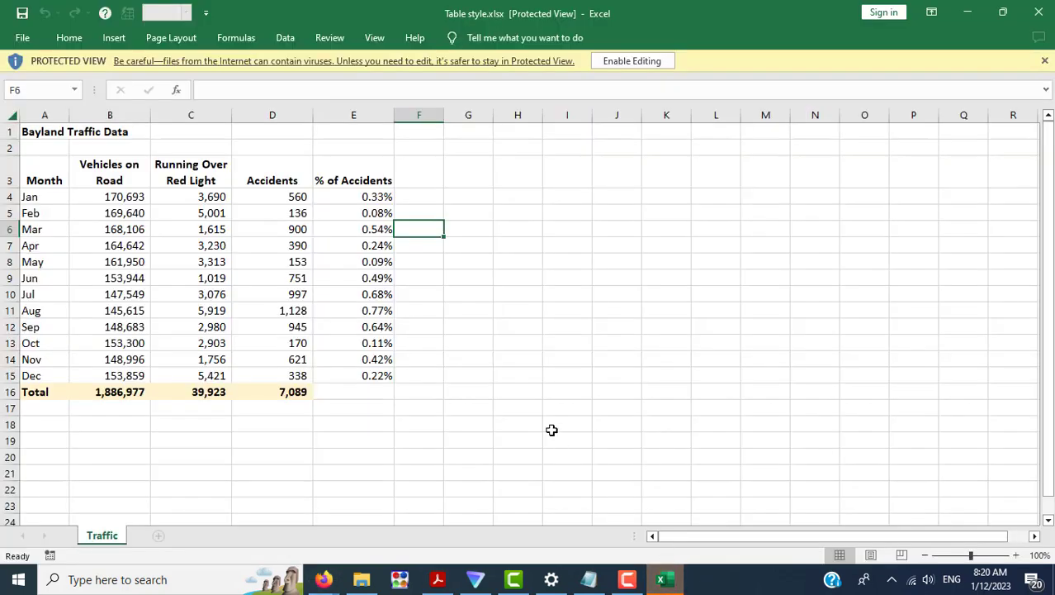
click(637, 61)
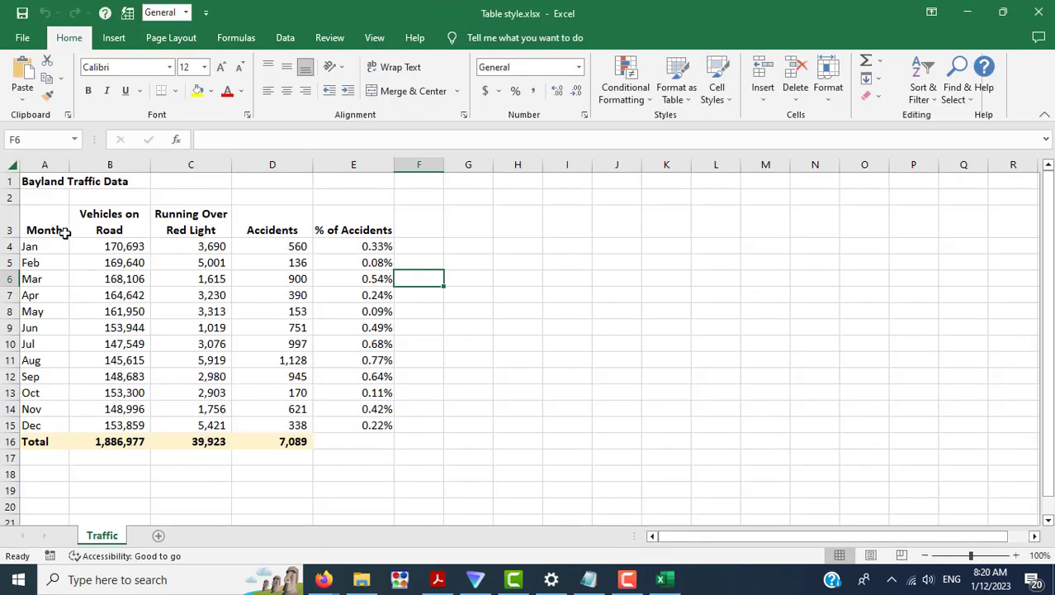
click(32, 232)
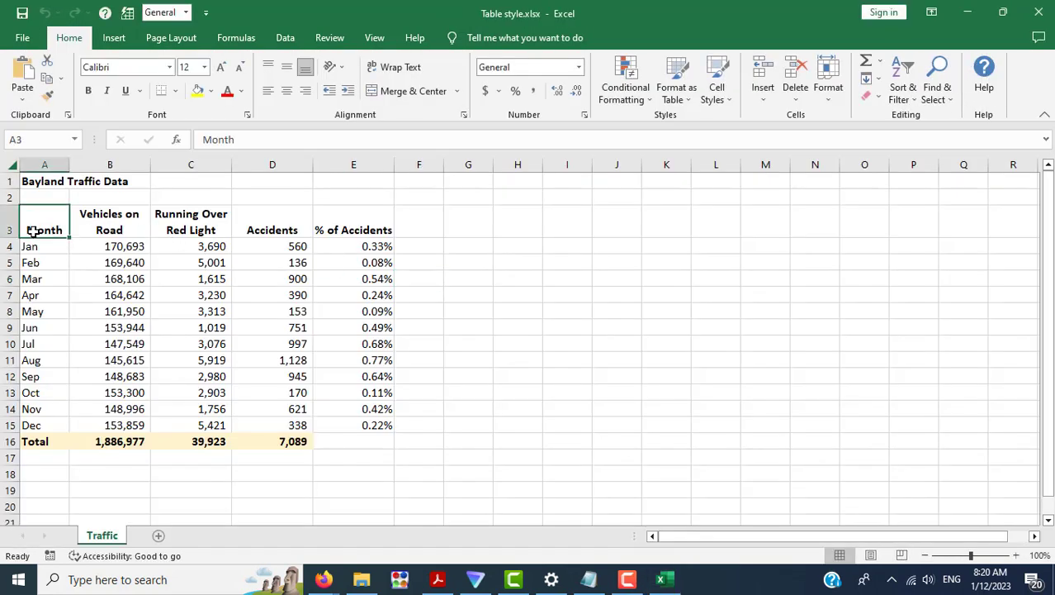
drag(31, 231, 134, 441)
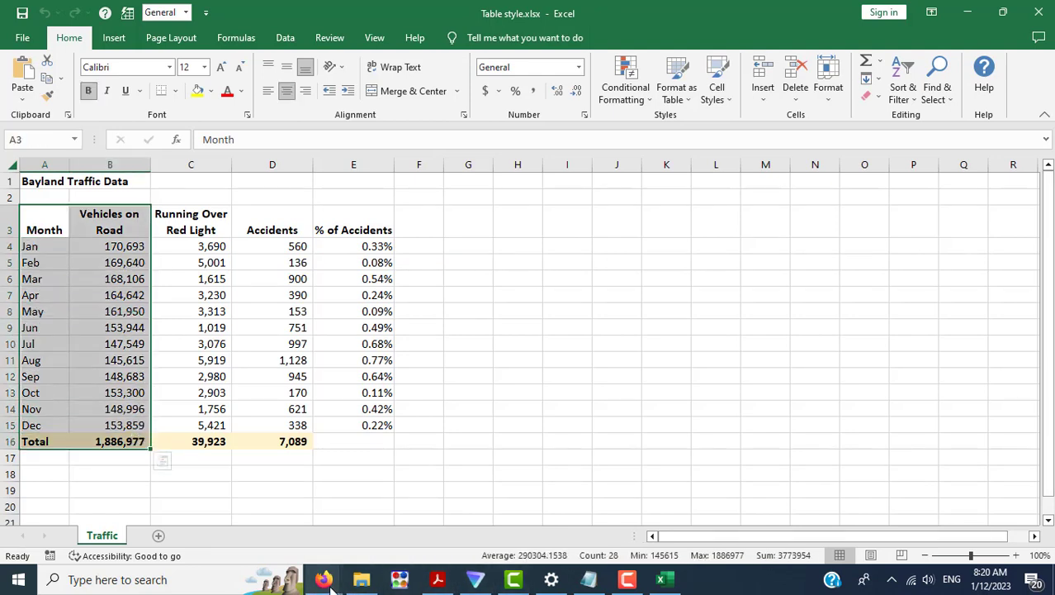
Check the next lesson steps in Firefox, then return to the Excel workbook
mouse_move(325, 582)
click(295, 528)
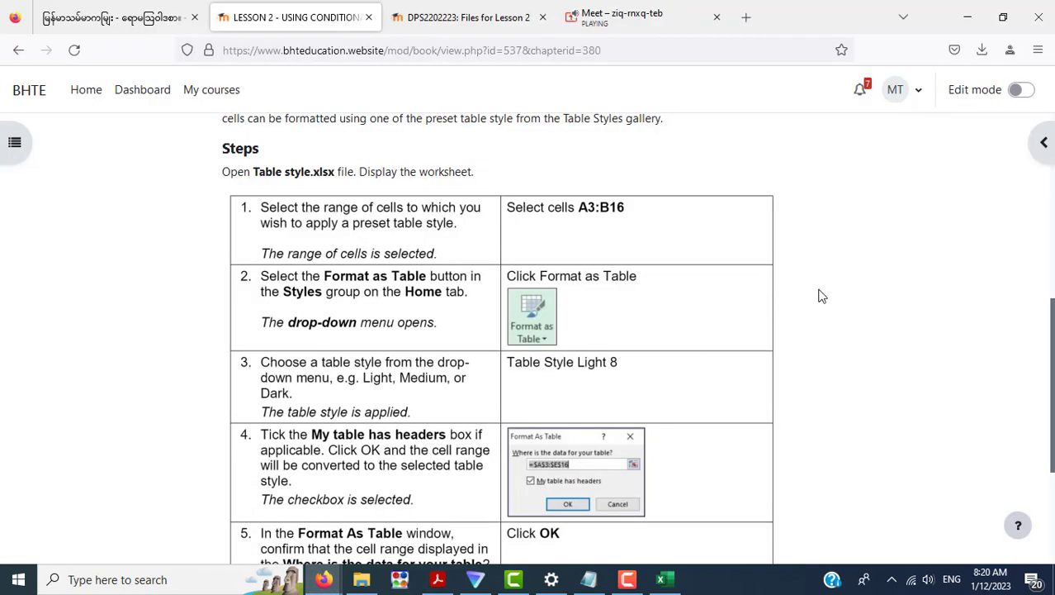
scroll(821, 295, down, 3)
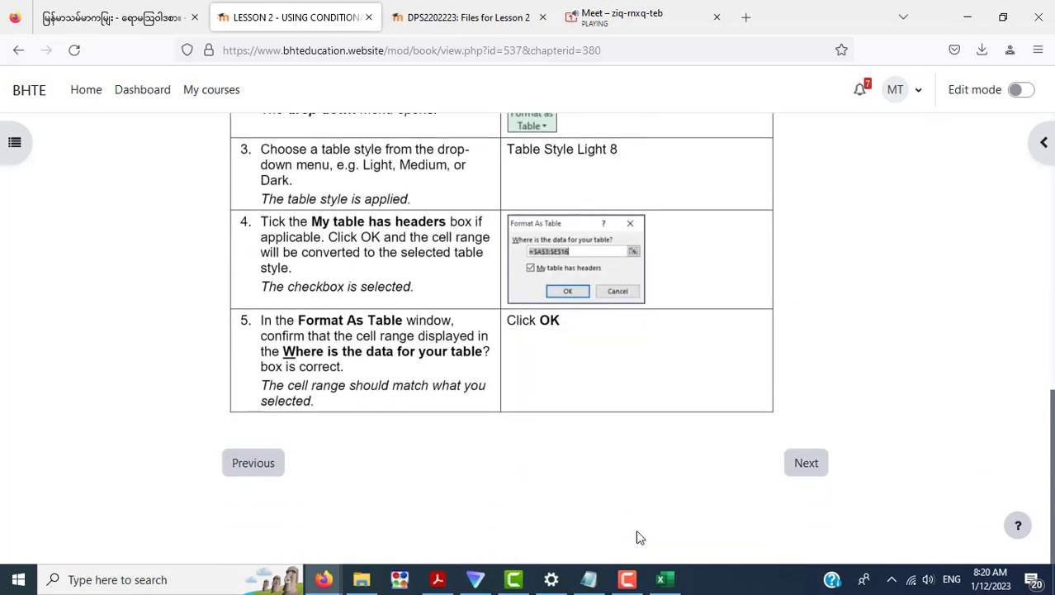
click(661, 579)
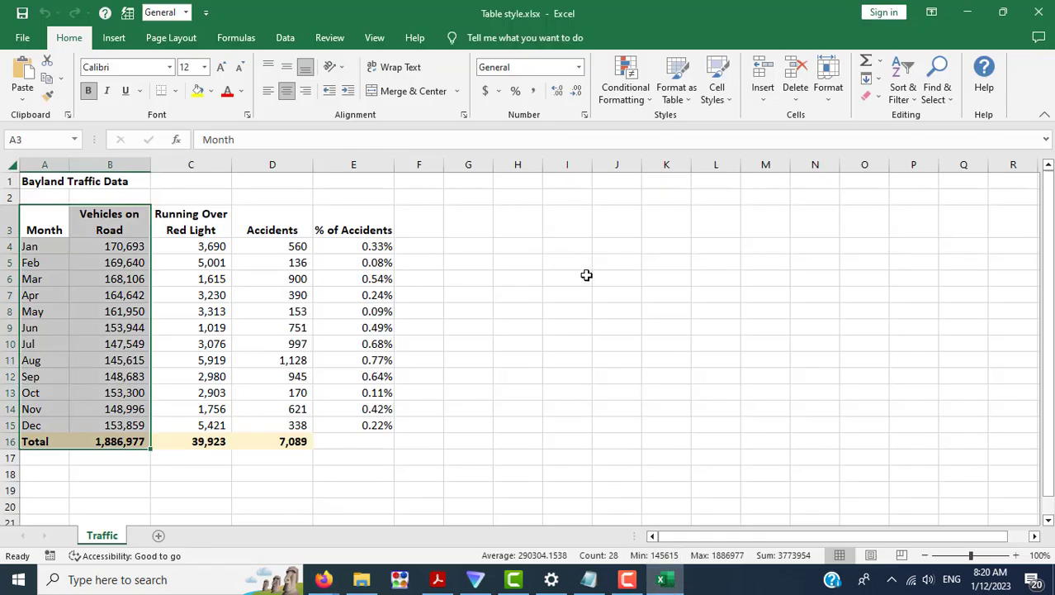
Pick White, Table Style Light 8 from the Format as Table gallery for A3:B16
click(691, 99)
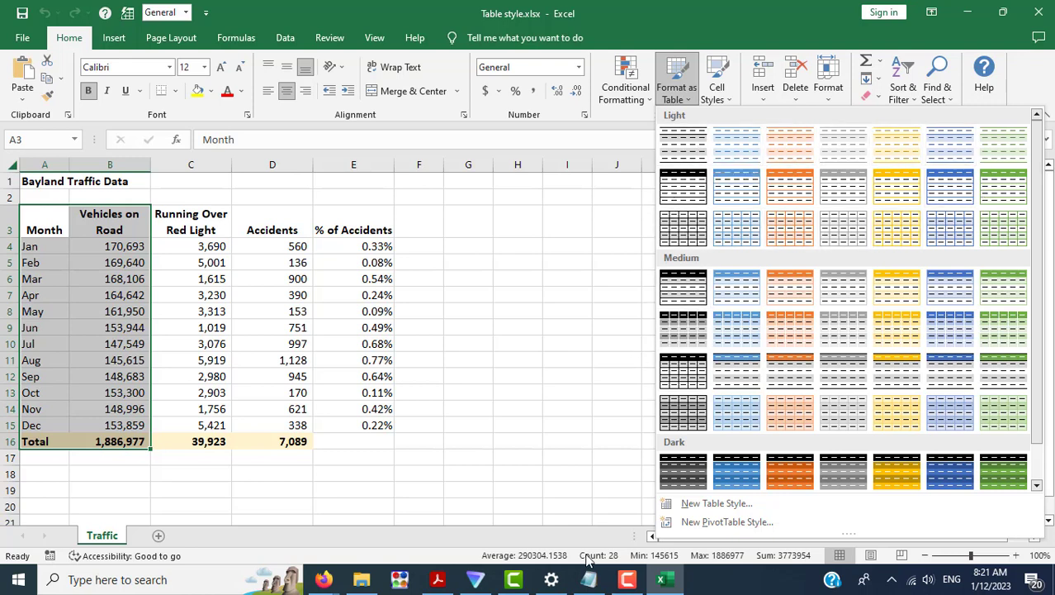
scroll(828, 450, down, 1)
scroll(828, 450, up, 1)
scroll(822, 445, down, 1)
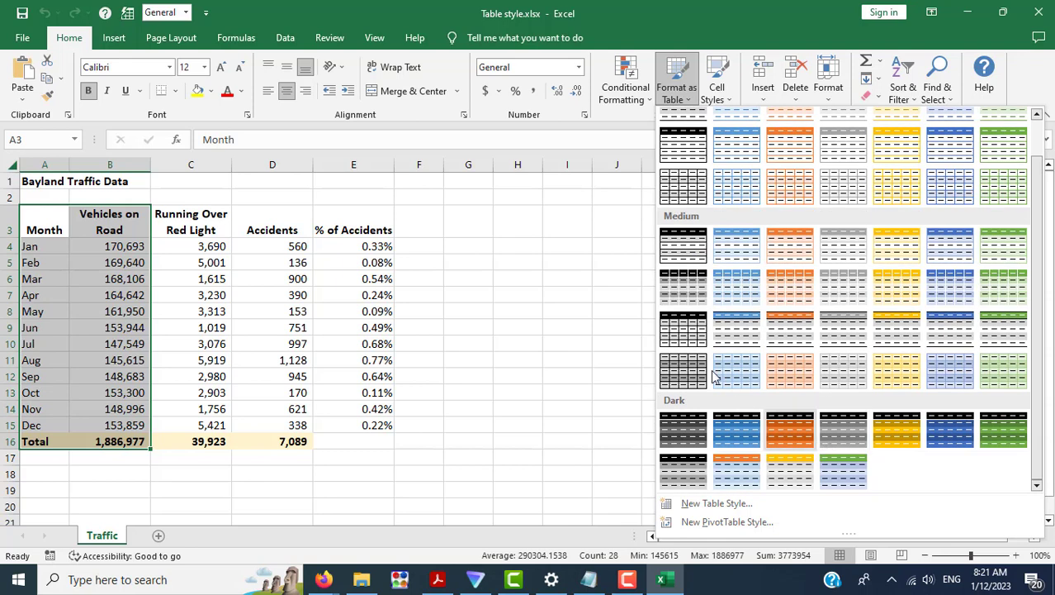
scroll(855, 307, up, 1)
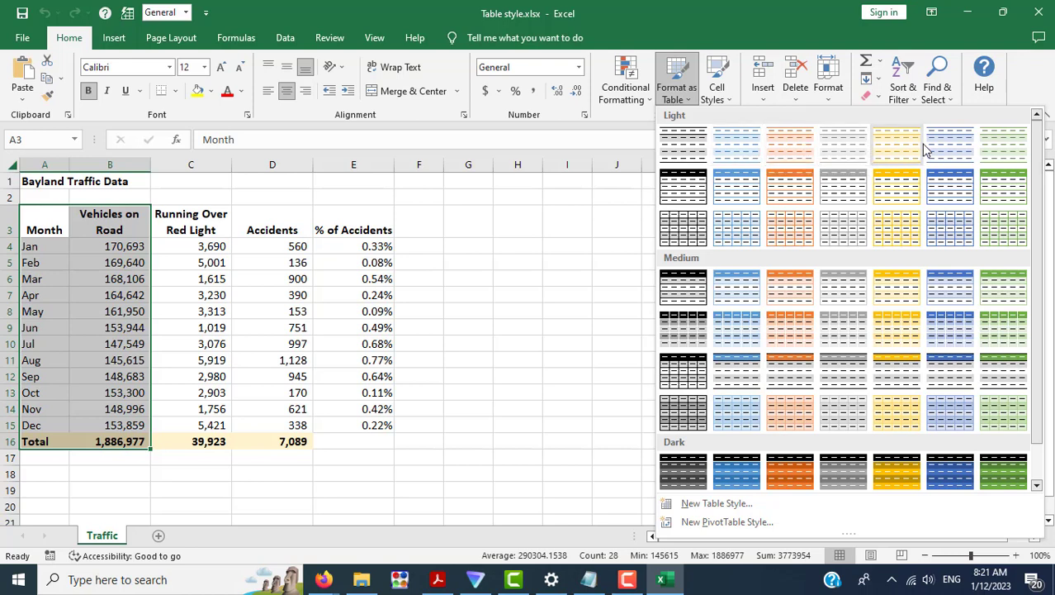
click(677, 193)
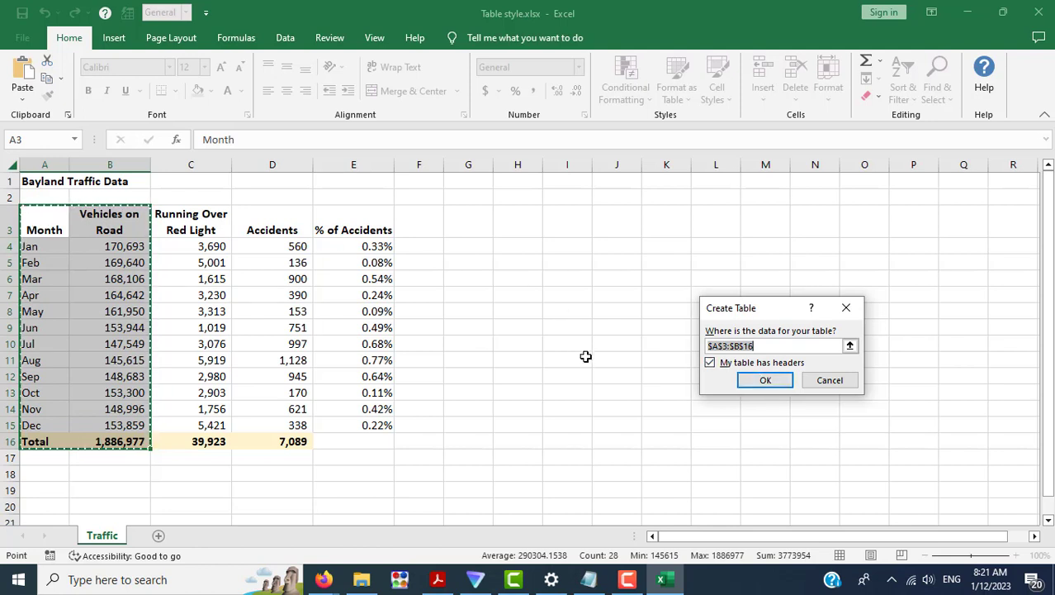
Create the table from $A$3:$B$16 with headers checked, then deselect it to view the style
click(712, 366)
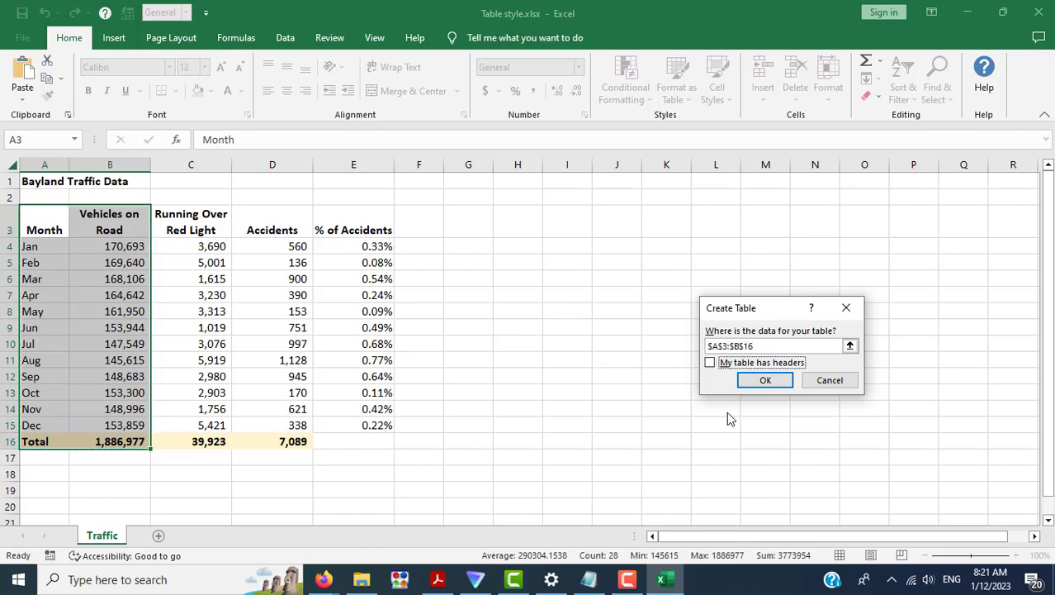
click(711, 365)
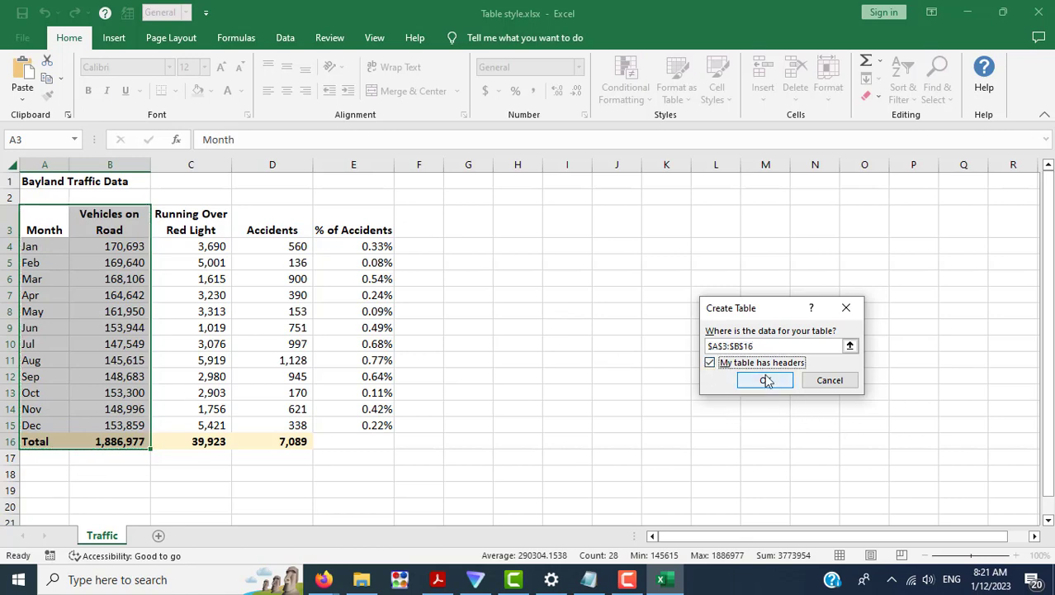
click(764, 379)
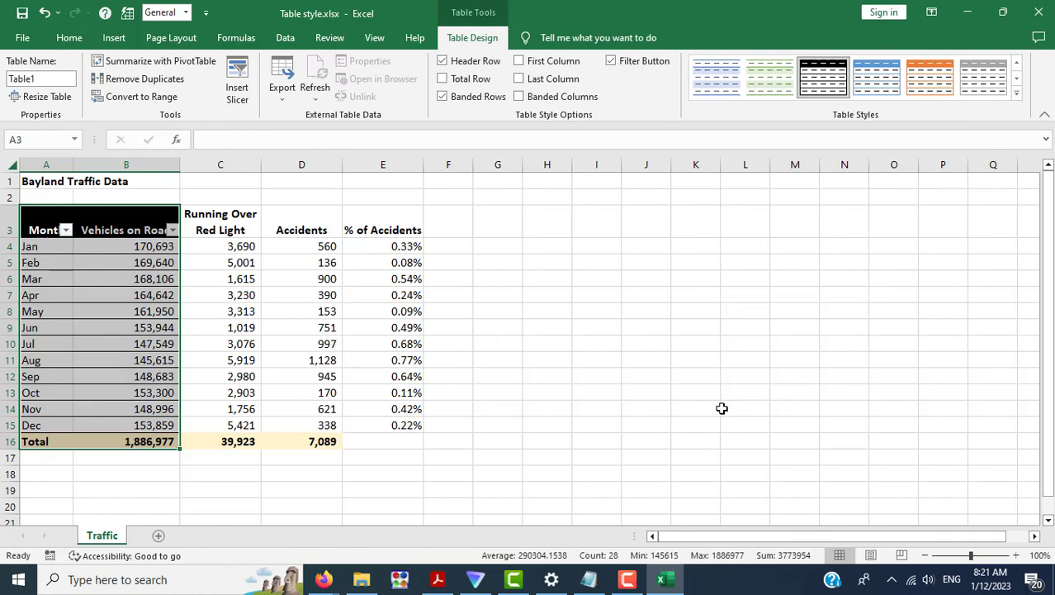
click(721, 408)
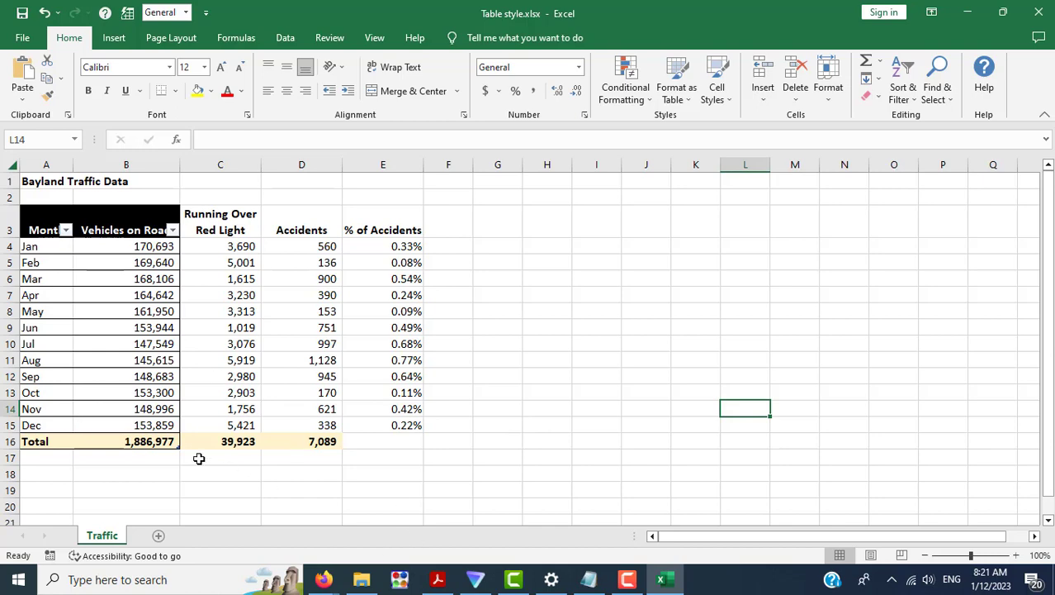
click(120, 406)
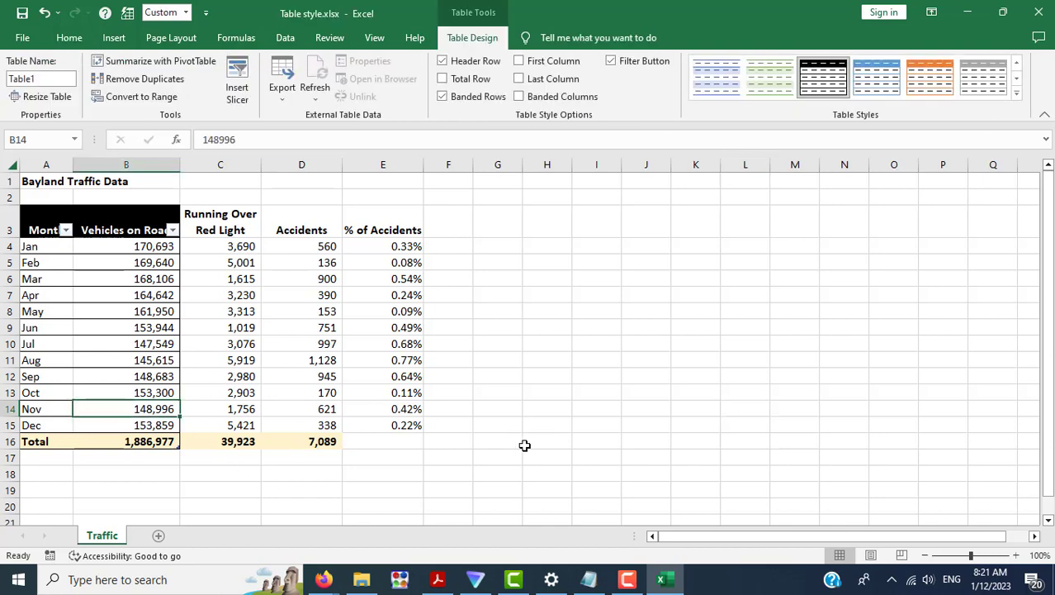
click(444, 426)
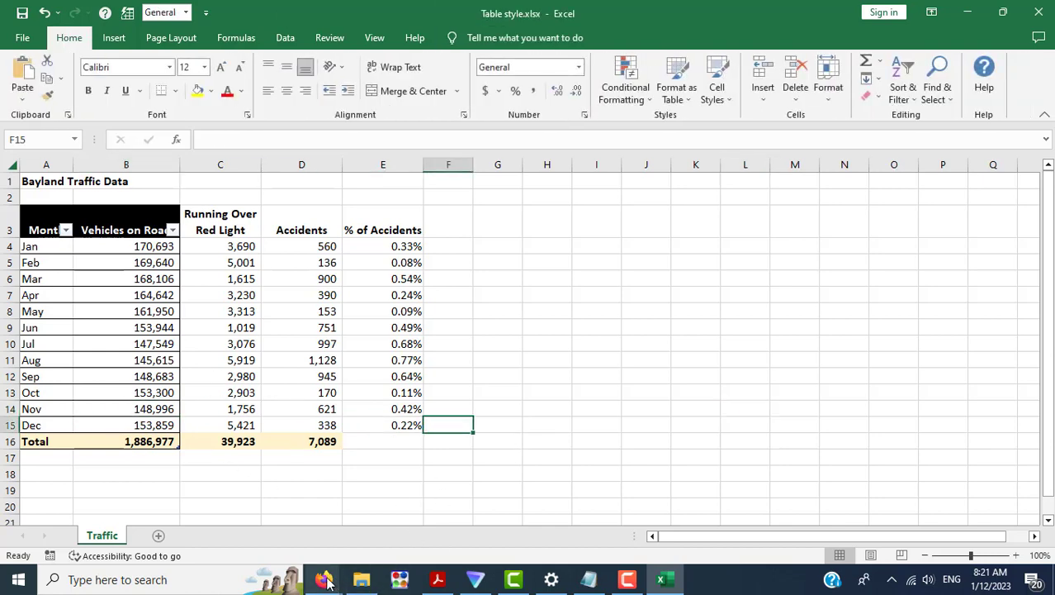
Back in the Moodle lesson, advance to chapter 2.2 Applying Conditional Formats
mouse_move(329, 581)
click(259, 541)
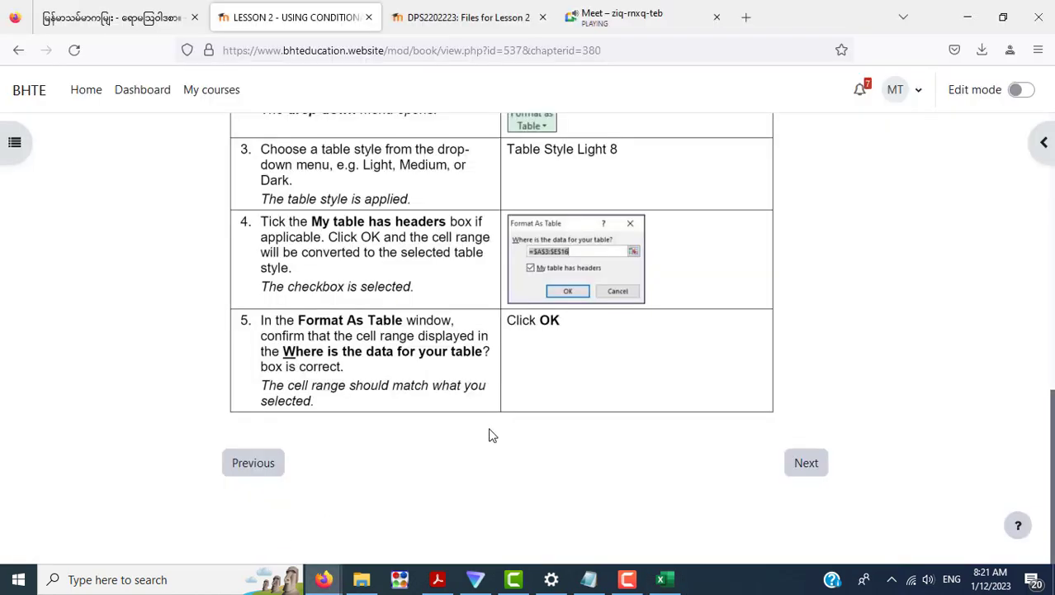
scroll(728, 417, up, 10)
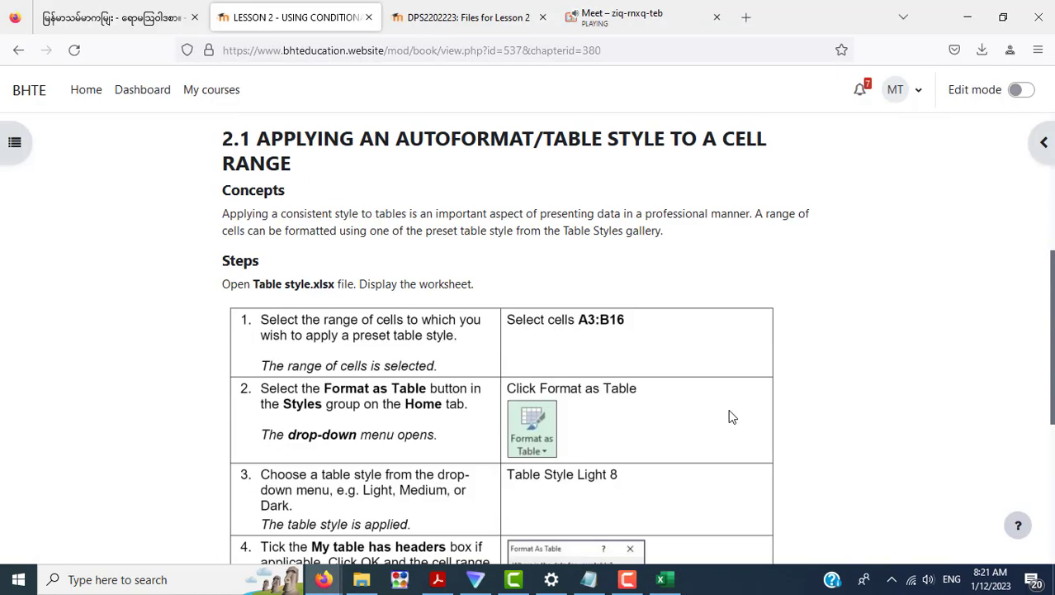
scroll(731, 416, up, 5)
scroll(749, 408, down, 10)
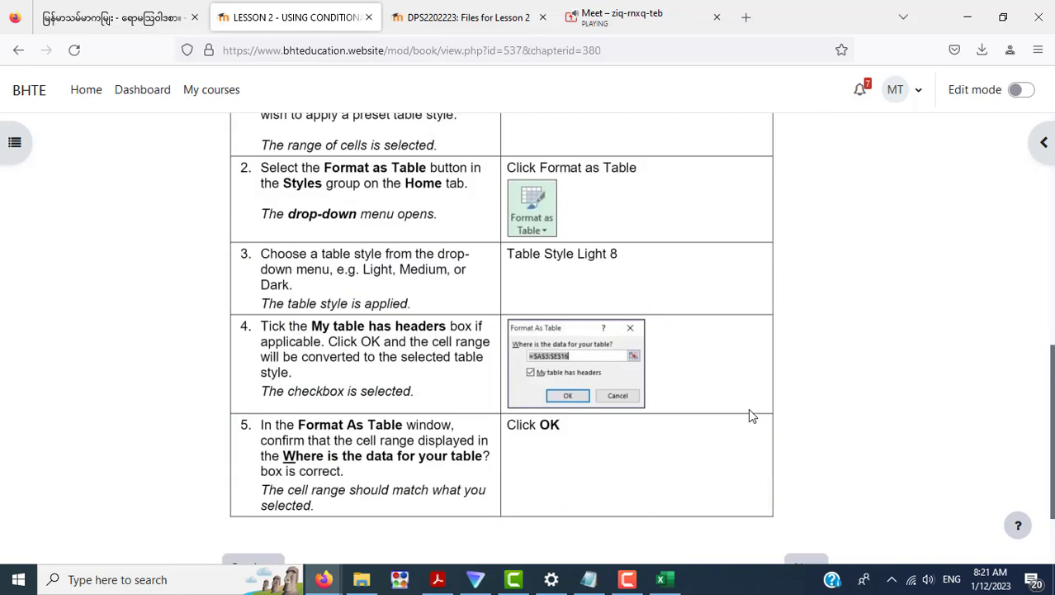
scroll(748, 408, down, 5)
click(820, 468)
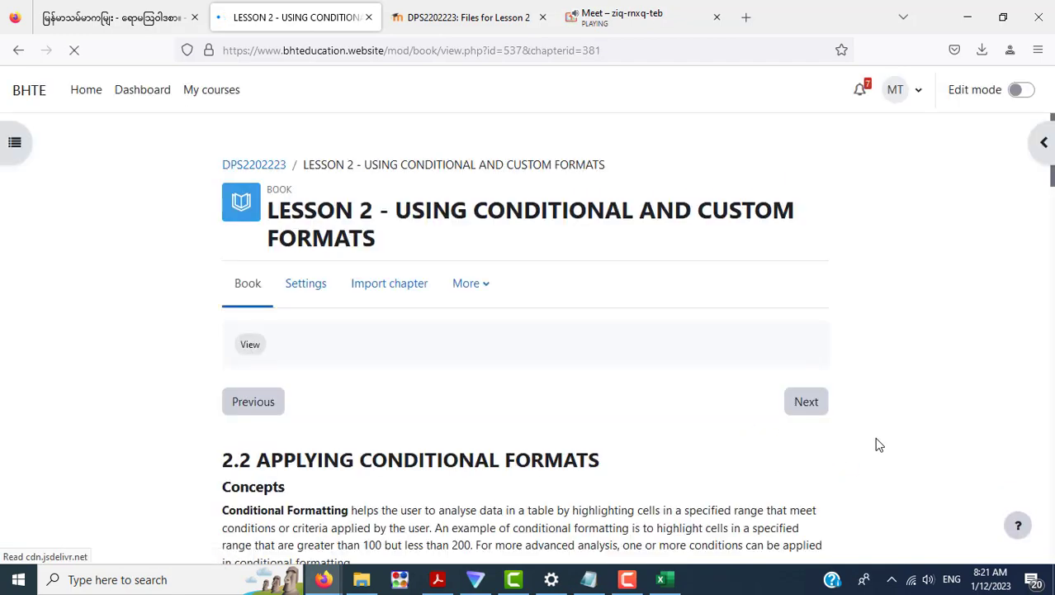
Highlight 'Conditional' and the '100 but less than 200' example, then scroll to the Steps
scroll(877, 444, down, 3)
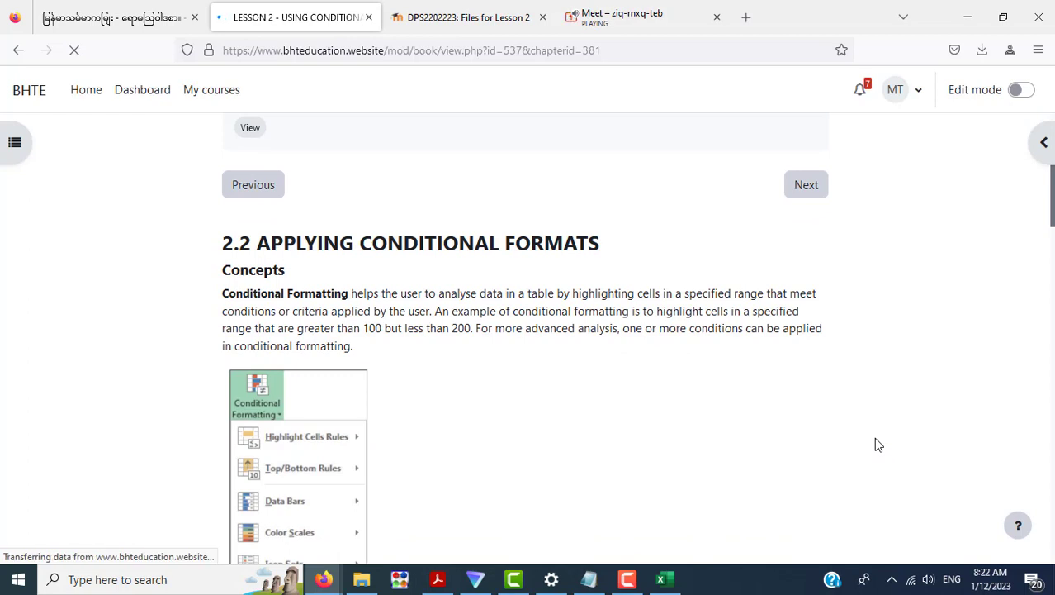
scroll(877, 444, down, 2)
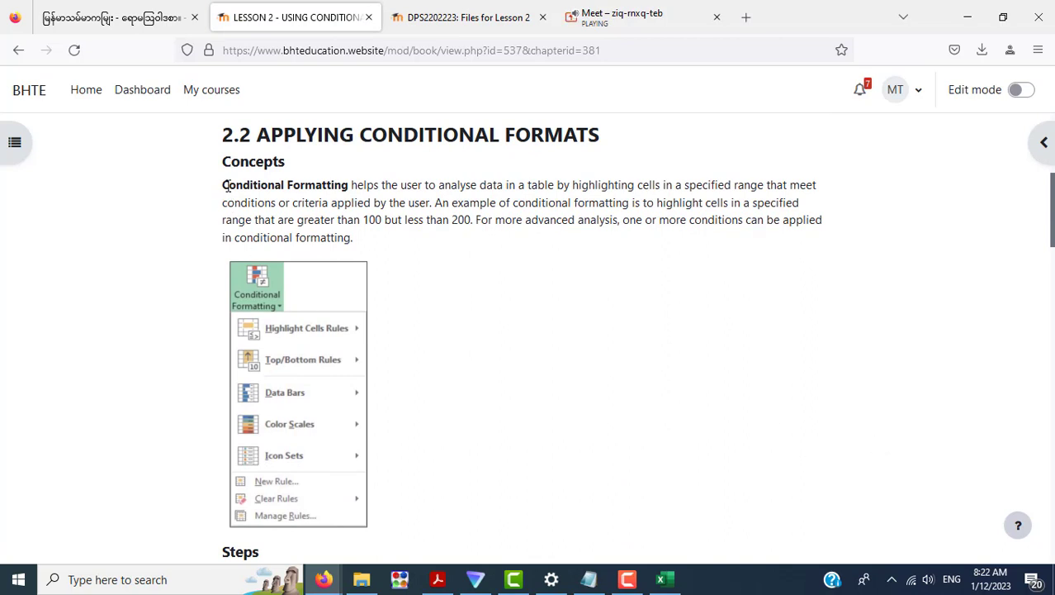
drag(223, 183, 286, 185)
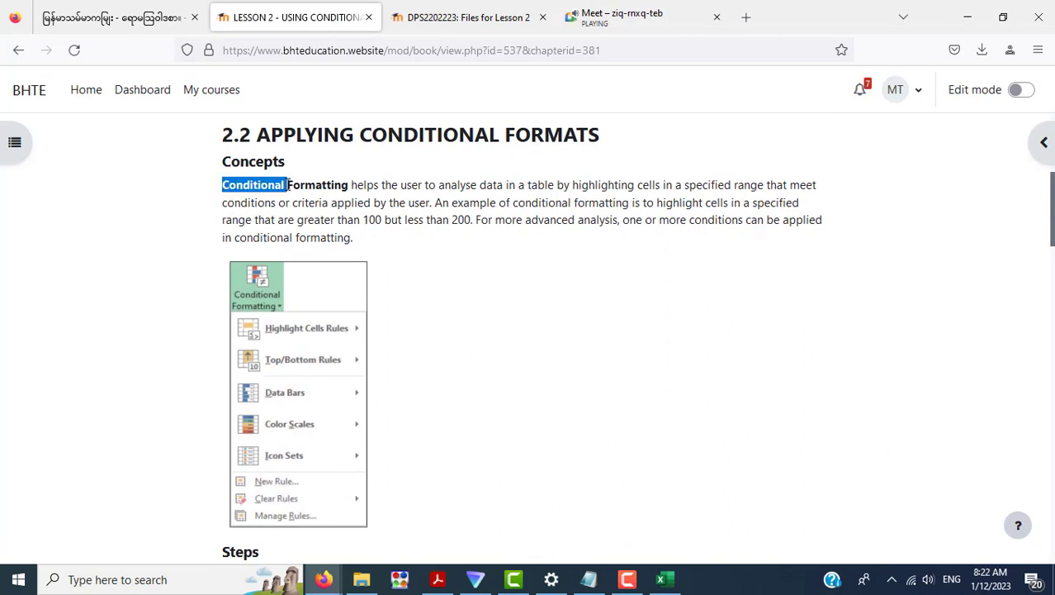
click(625, 320)
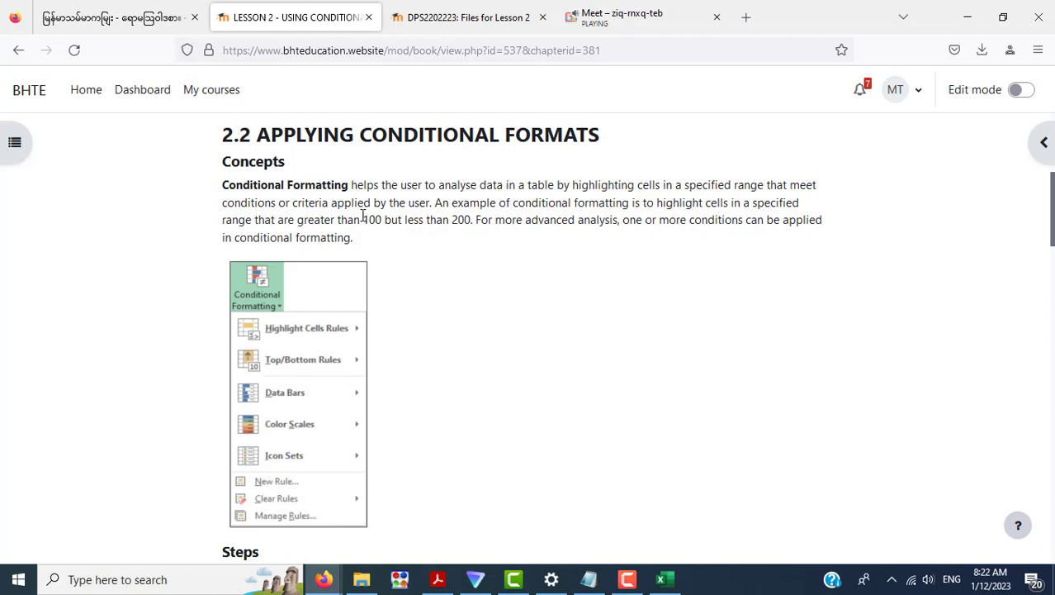
drag(363, 220, 415, 220)
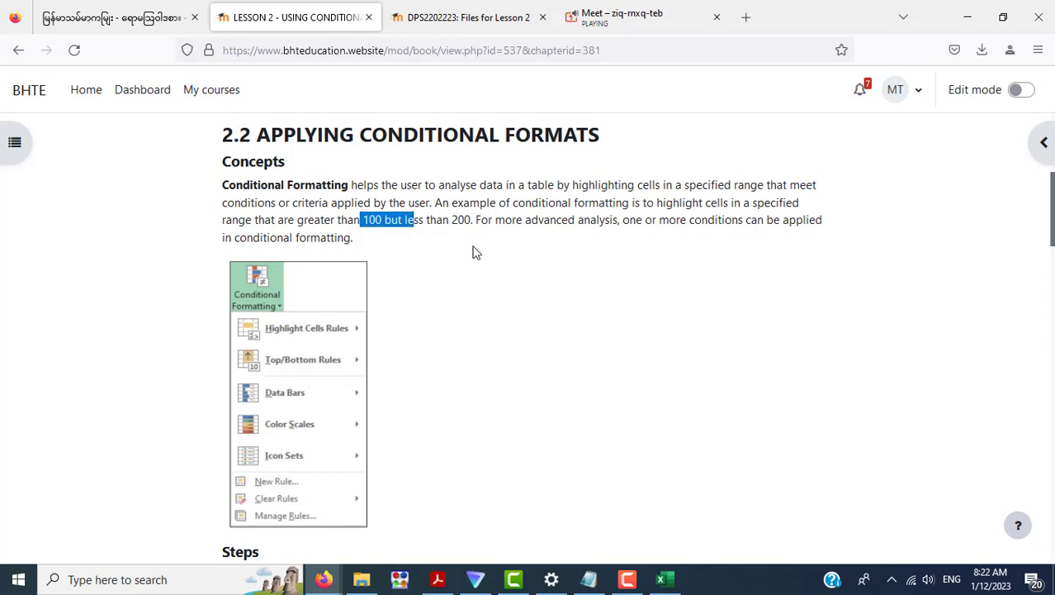
drag(451, 219, 473, 217)
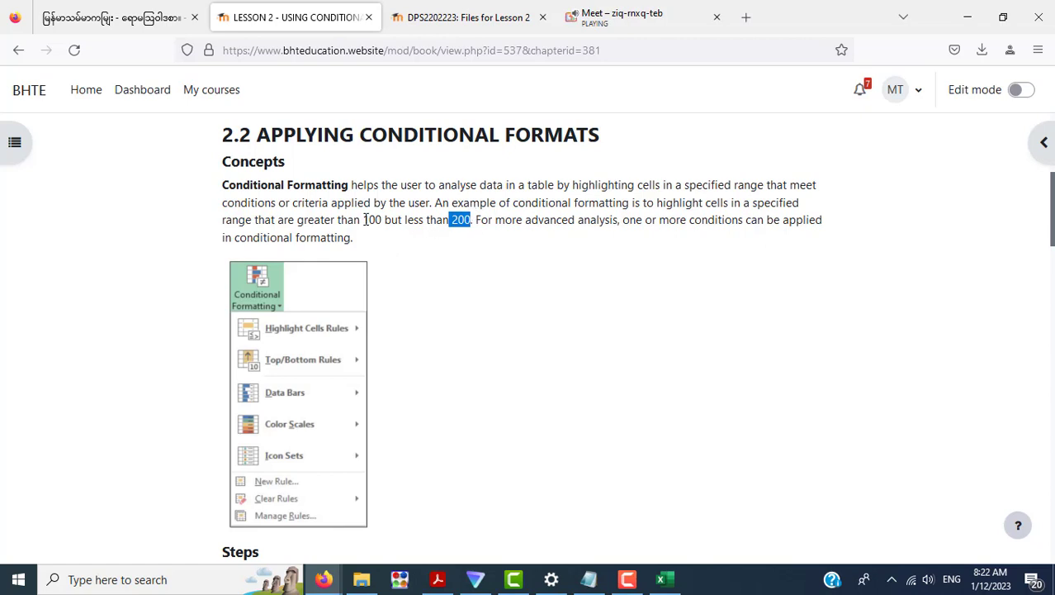
drag(364, 220, 475, 217)
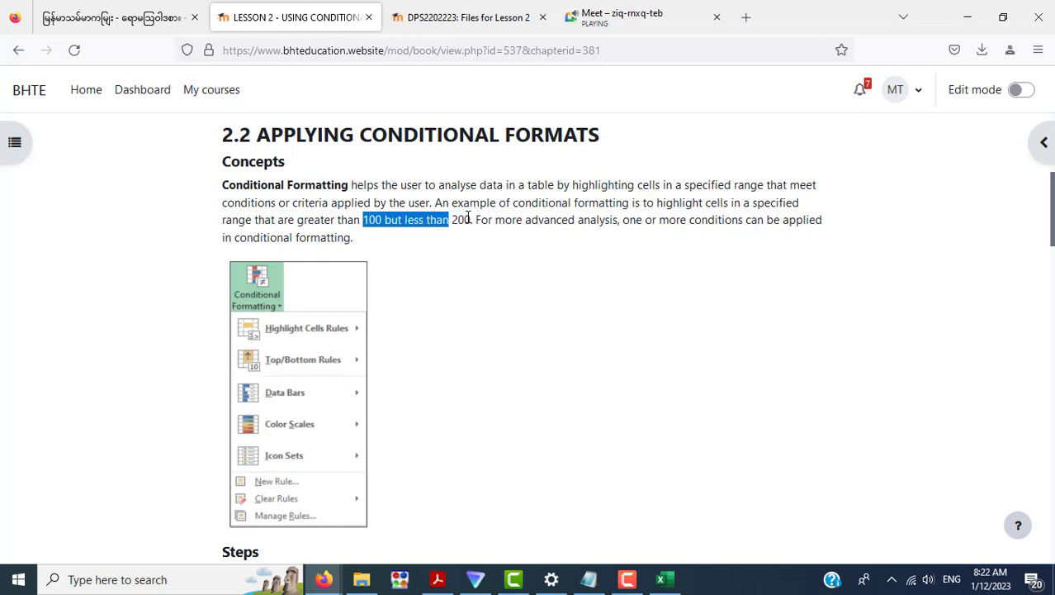
click(634, 337)
scroll(752, 362, down, 3)
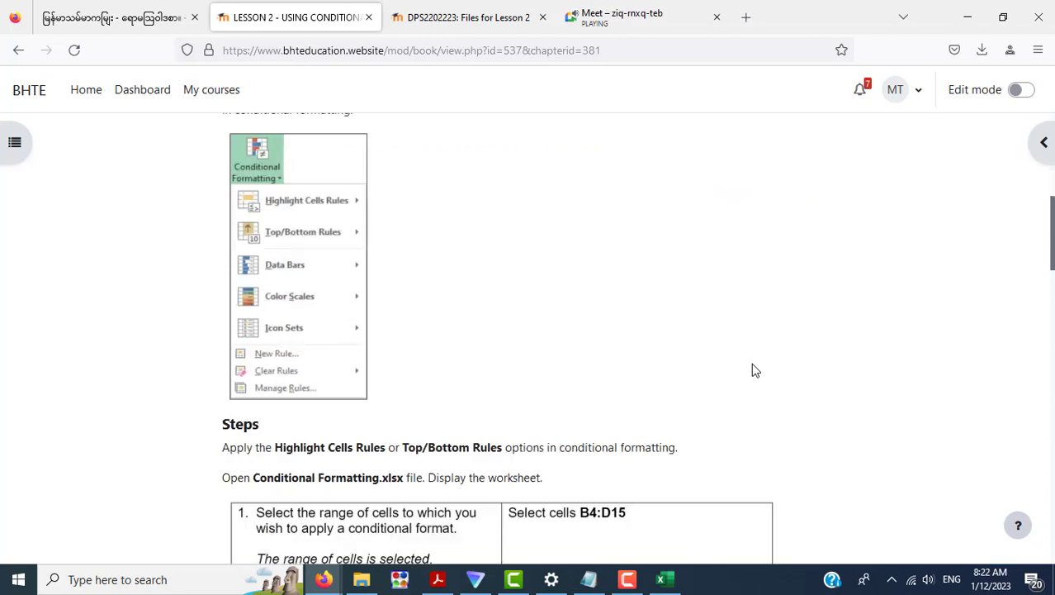
scroll(830, 372, down, 3)
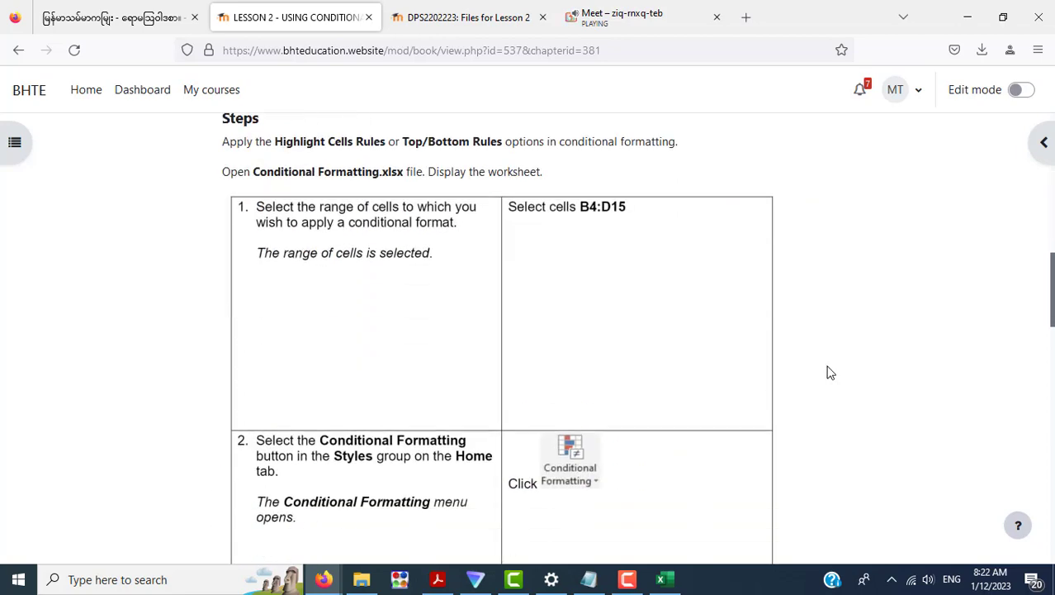
Back in Excel, select the Bayland traffic figures B4:D15 on the Traffic sheet
click(665, 580)
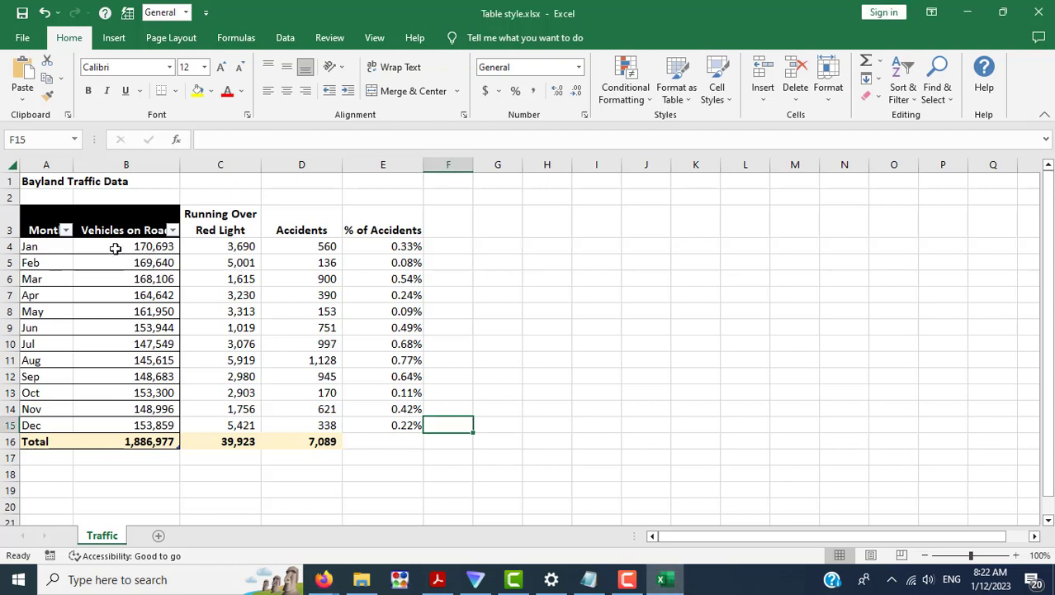
drag(116, 248, 330, 429)
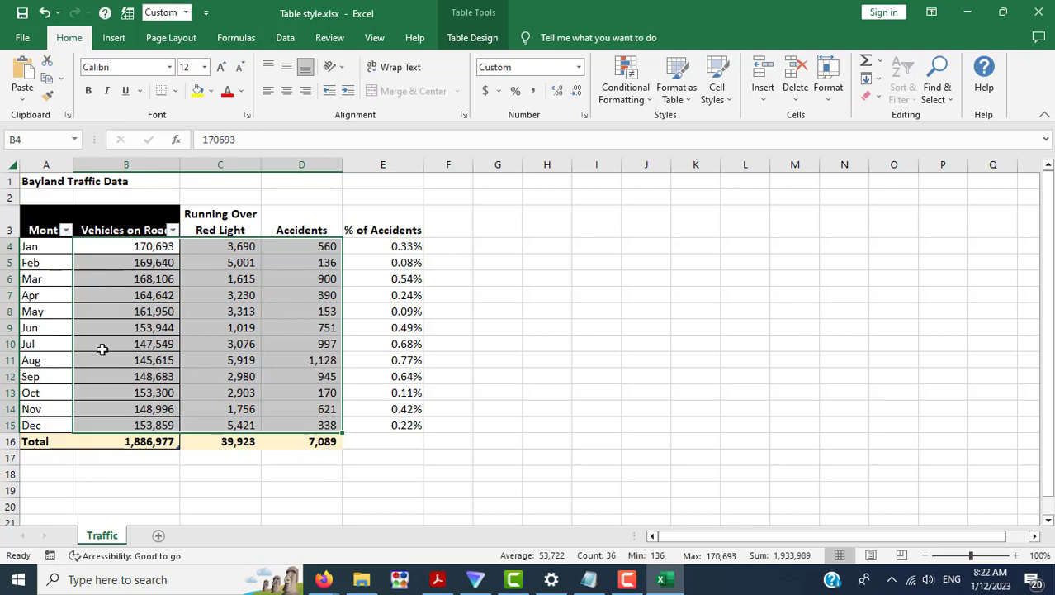
mouse_move(318, 581)
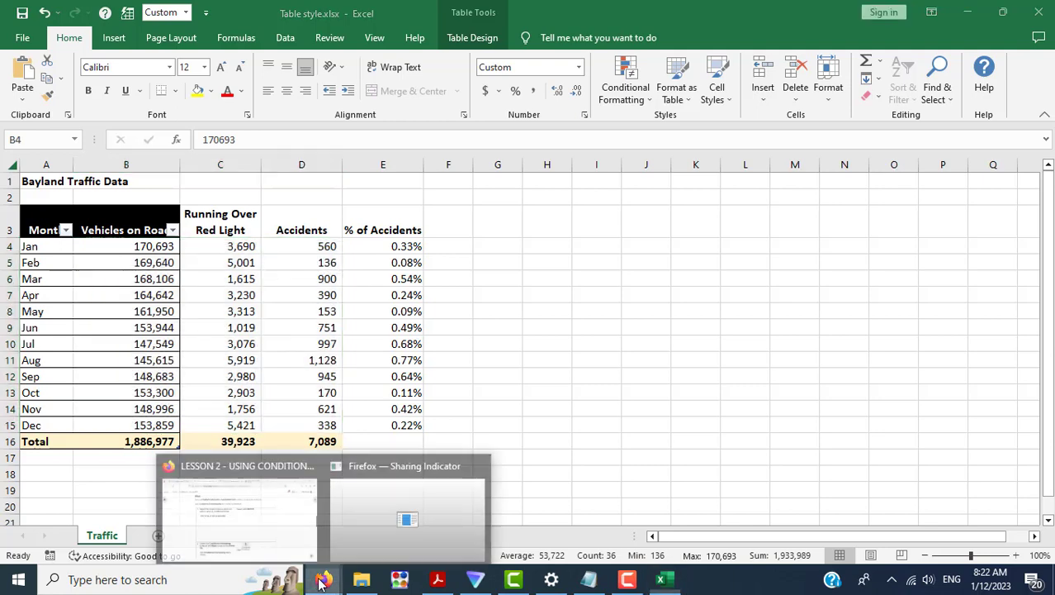
click(279, 522)
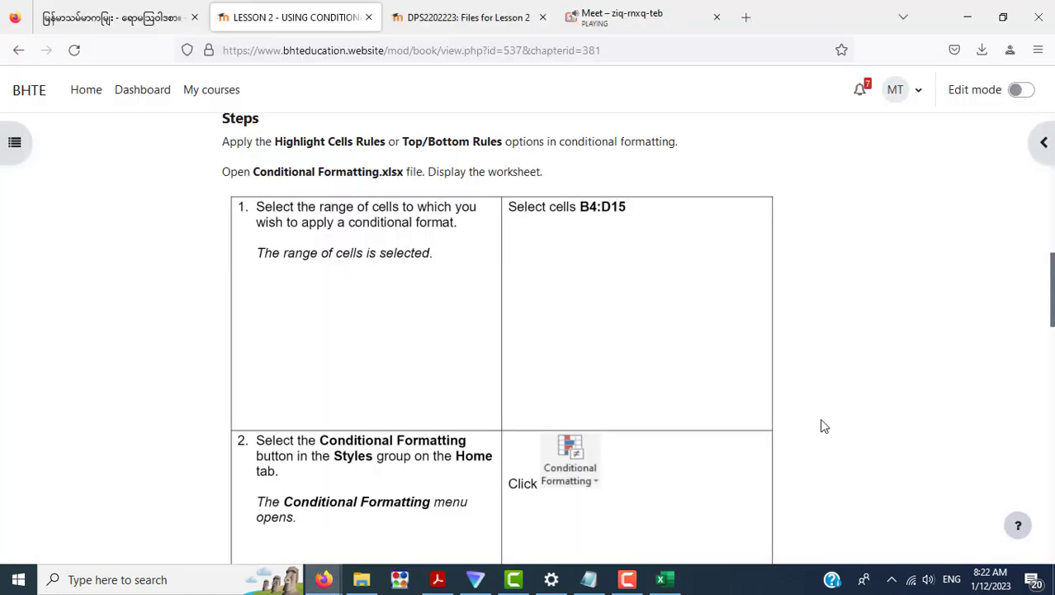
scroll(822, 426, down, 4)
scroll(822, 426, down, 4)
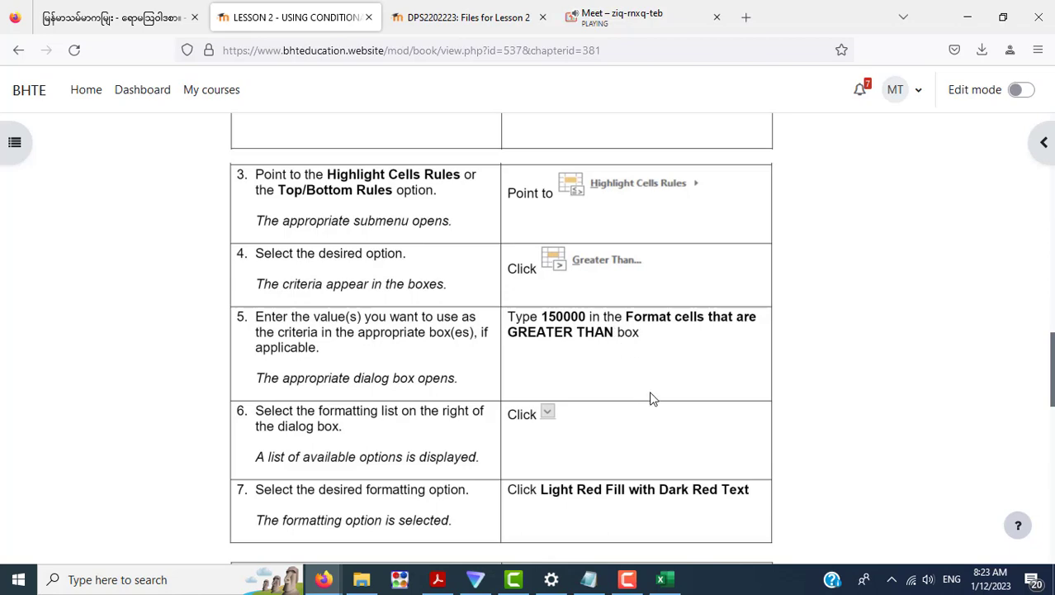
scroll(749, 403, down, 4)
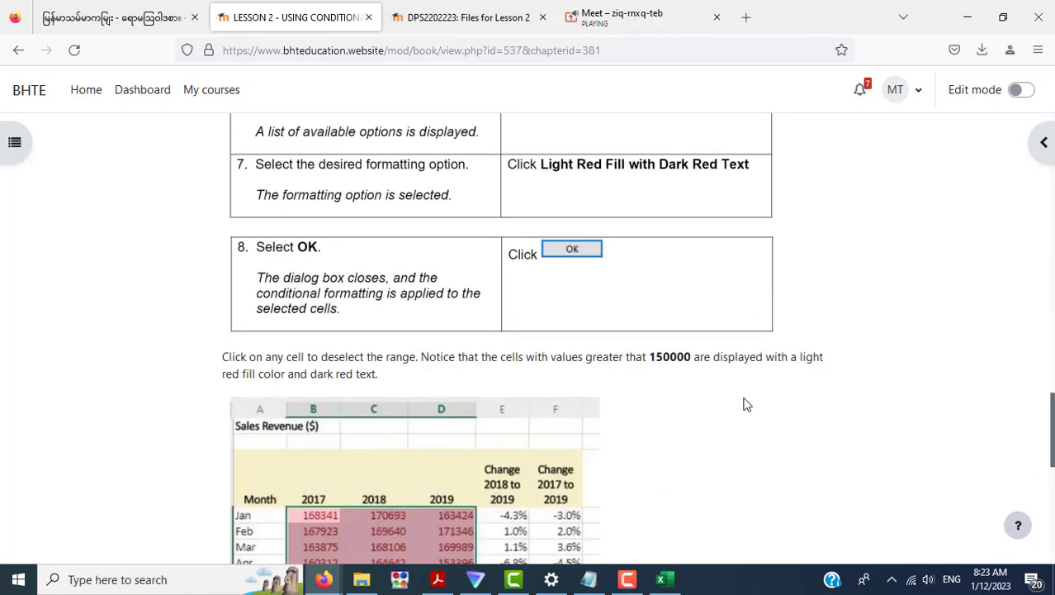
scroll(743, 404, down, 1)
scroll(743, 404, down, 2)
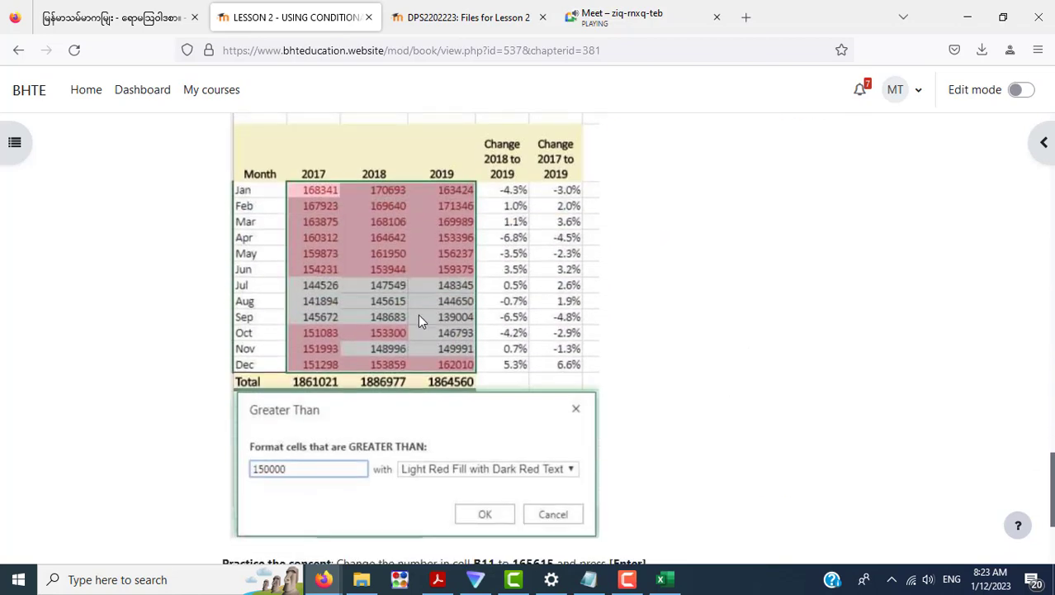
click(665, 580)
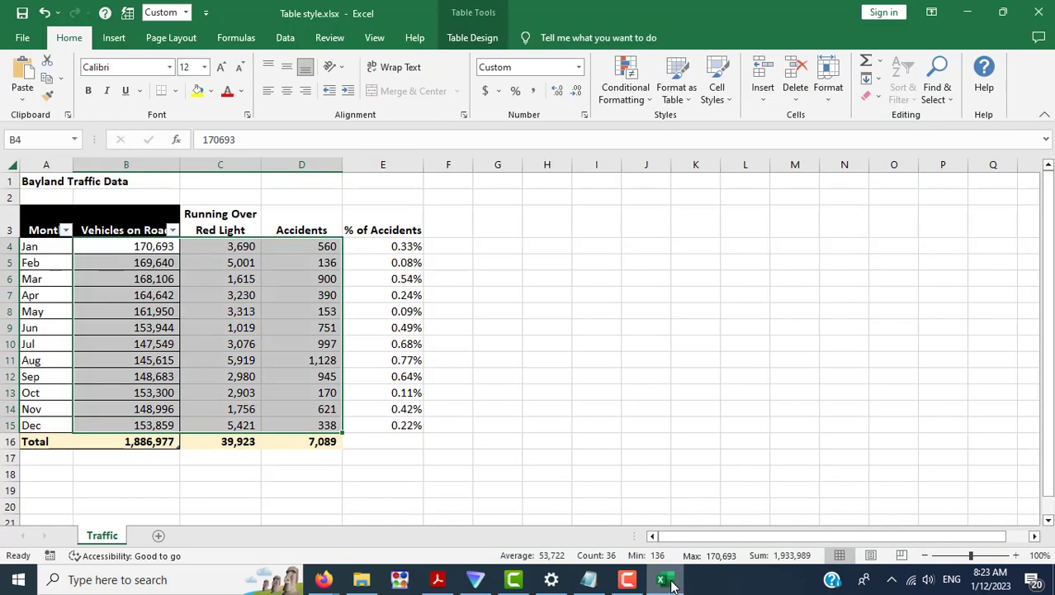
Begin a Greater Than highlight rule on B4:D15 with 150000 as the threshold
click(649, 102)
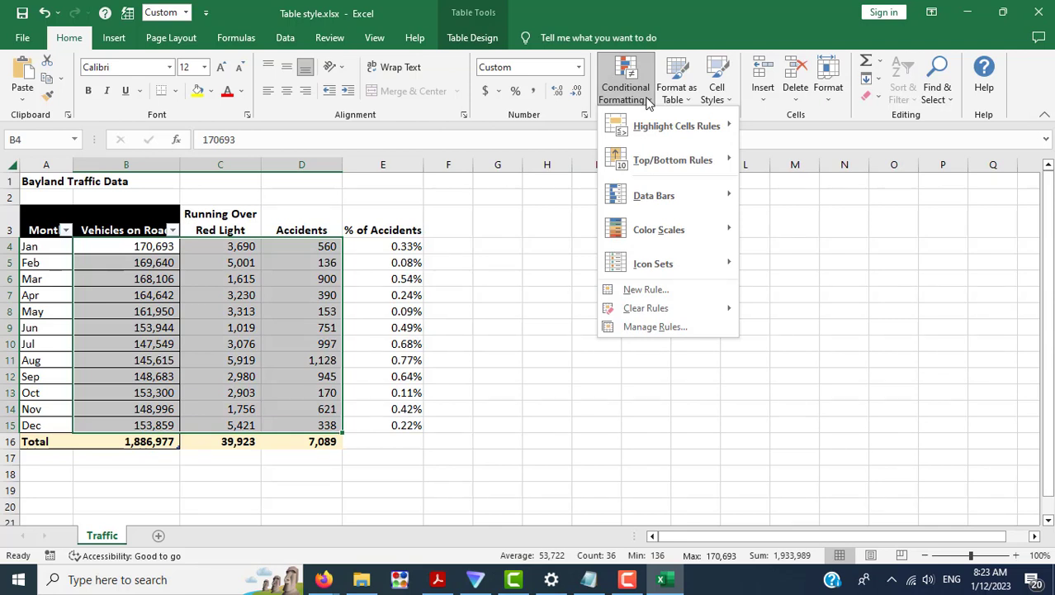
mouse_move(646, 138)
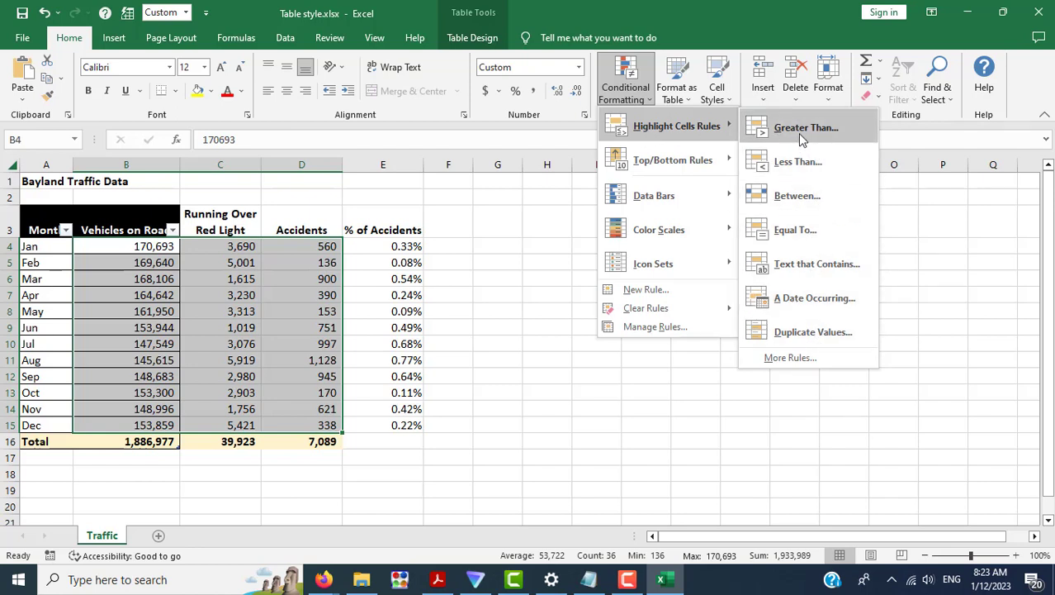
click(799, 132)
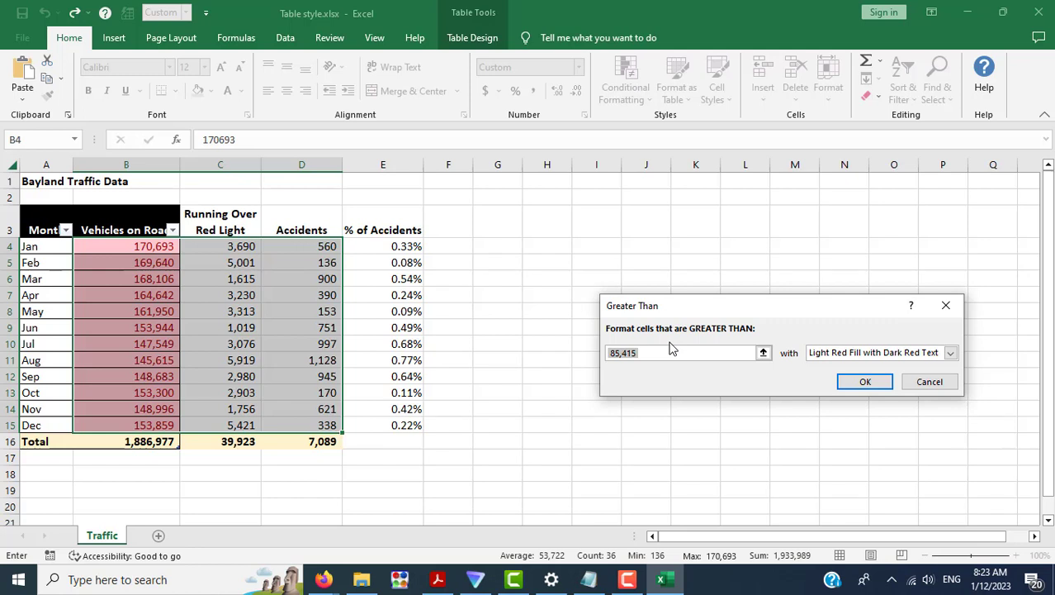
text(150)
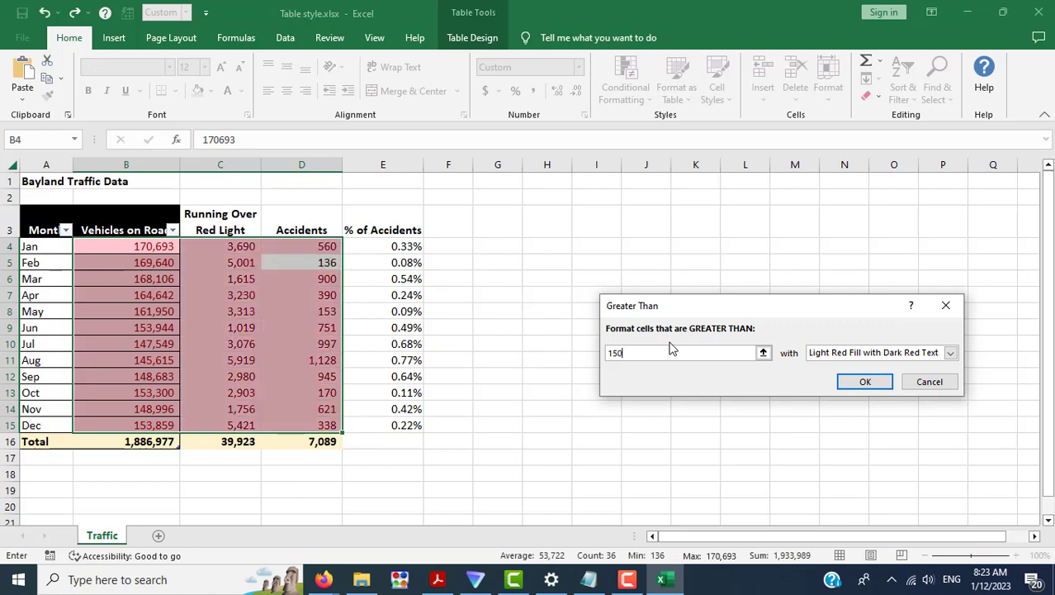
text(000)
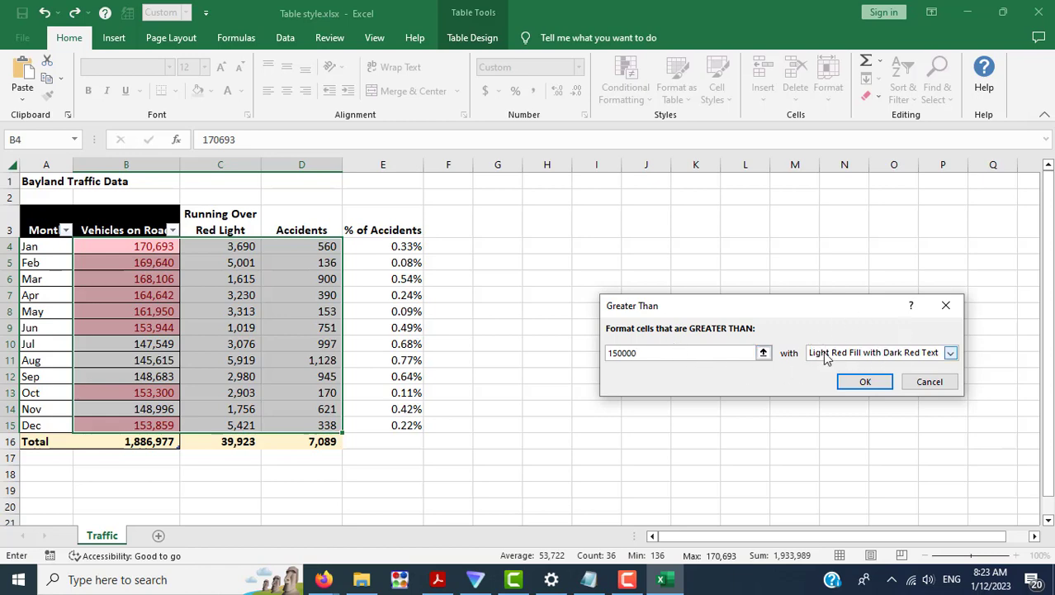
Preview Yellow Fill and Red Text, then pick Green Fill with Dark Green Text for the 150000 rule
click(951, 353)
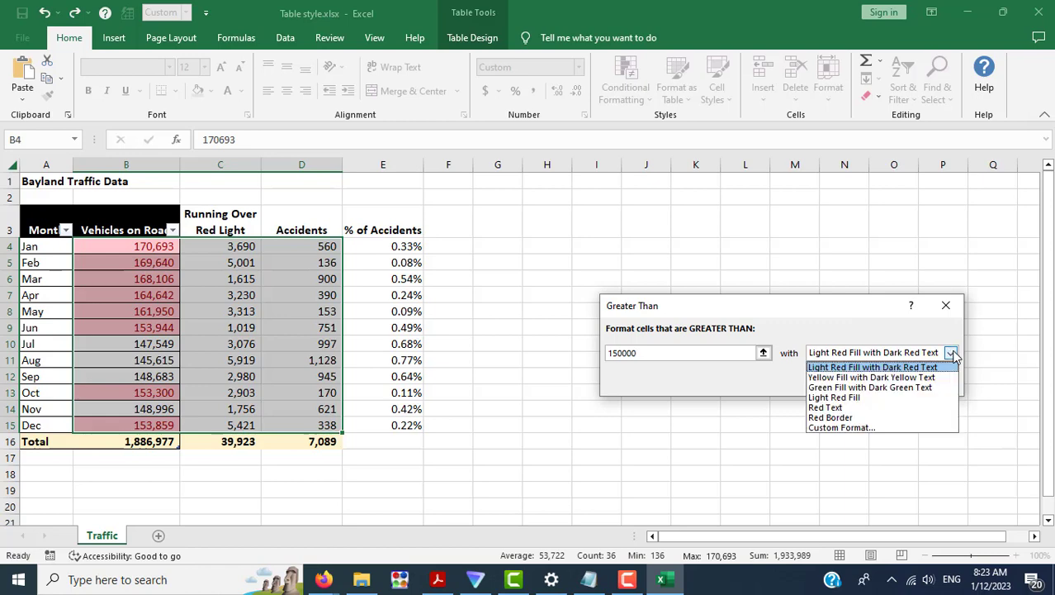
click(879, 378)
click(950, 353)
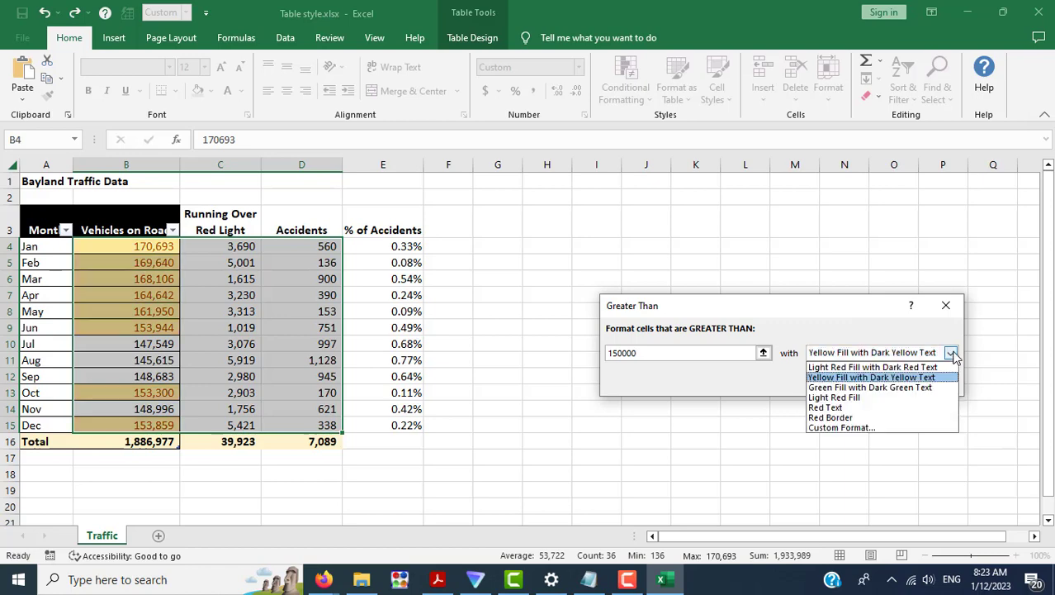
click(843, 408)
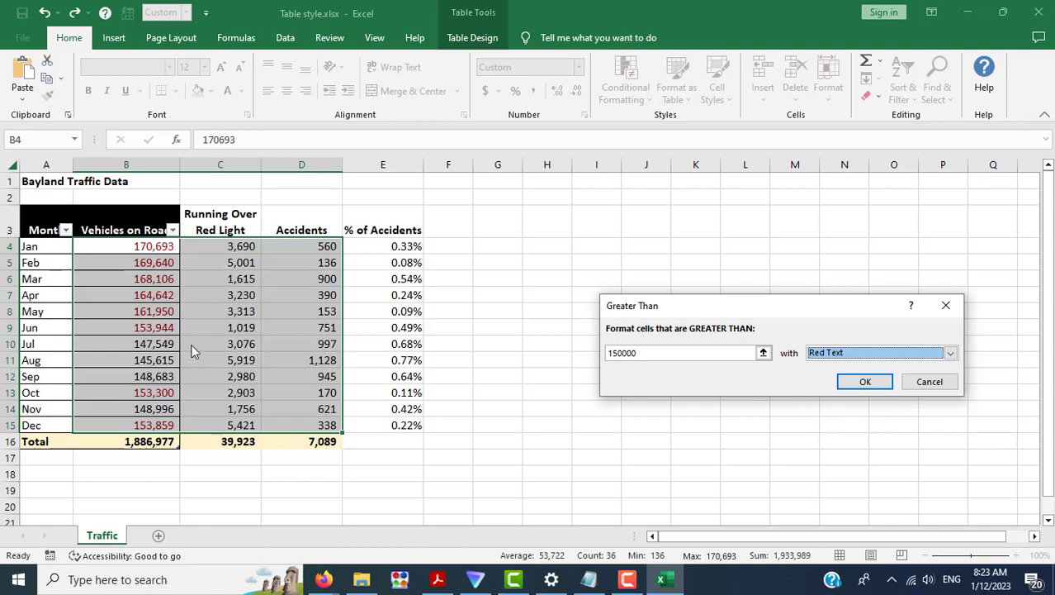
click(950, 352)
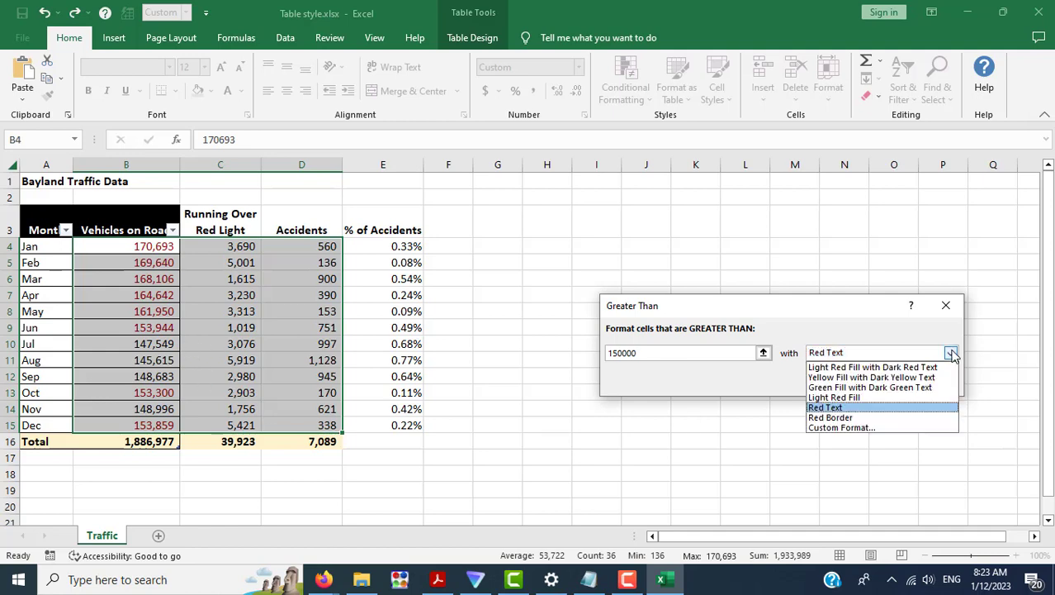
click(906, 387)
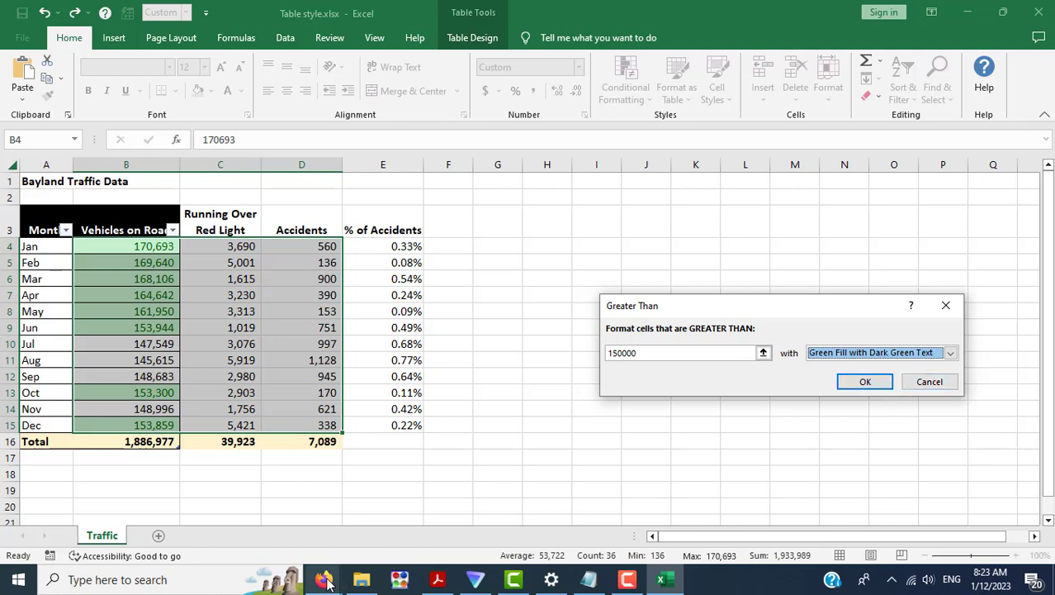
mouse_move(328, 583)
click(279, 529)
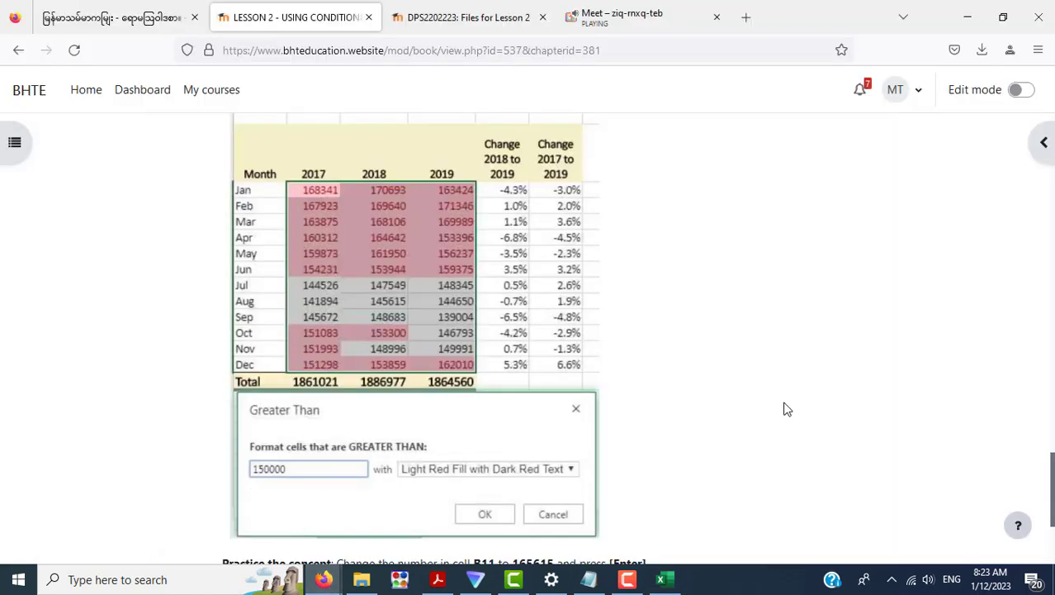
click(669, 584)
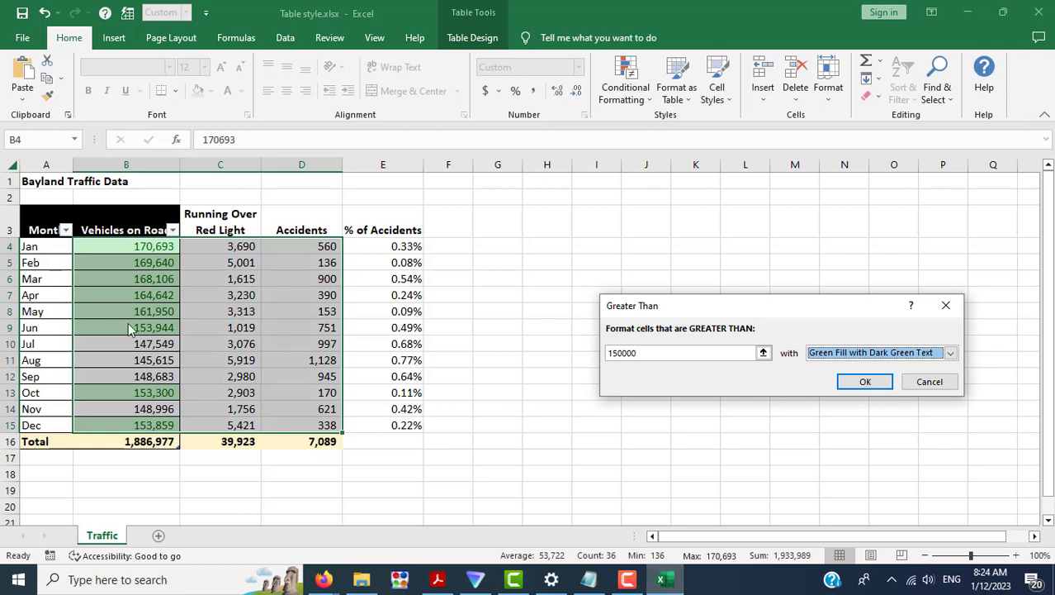
click(322, 583)
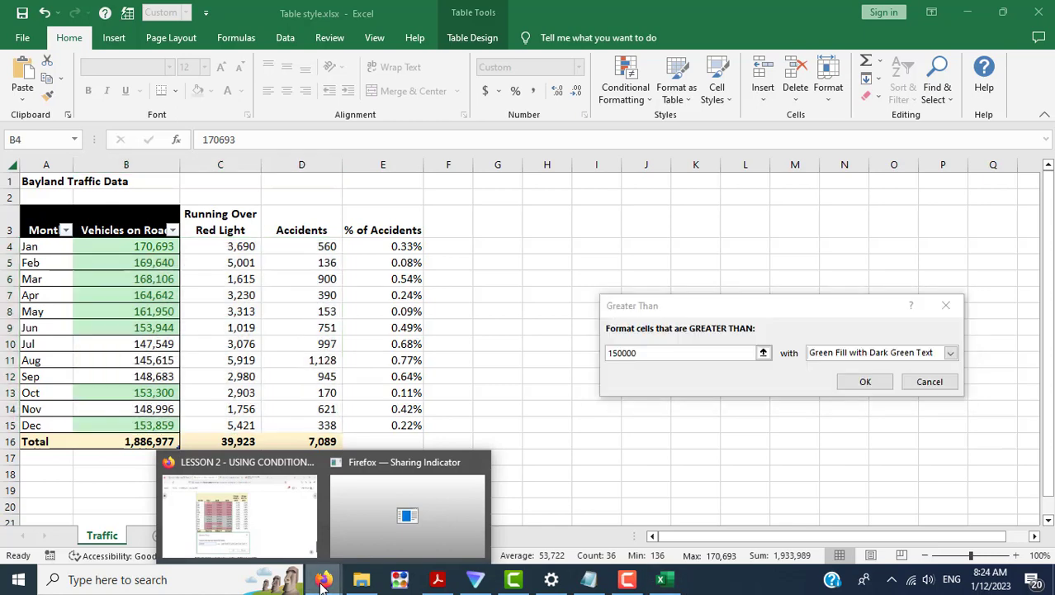
click(272, 516)
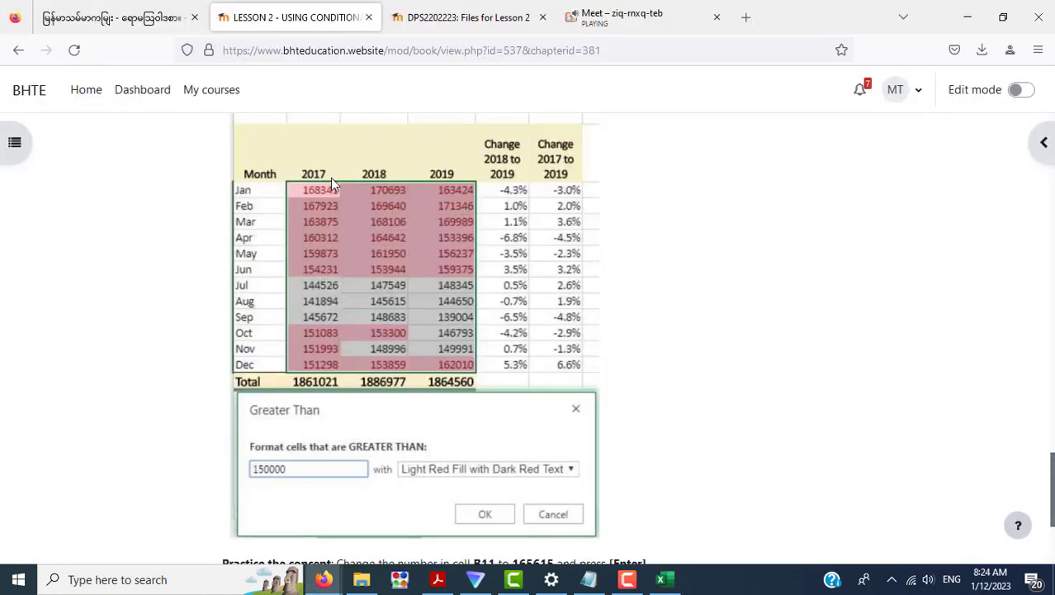
scroll(718, 486, down, 3)
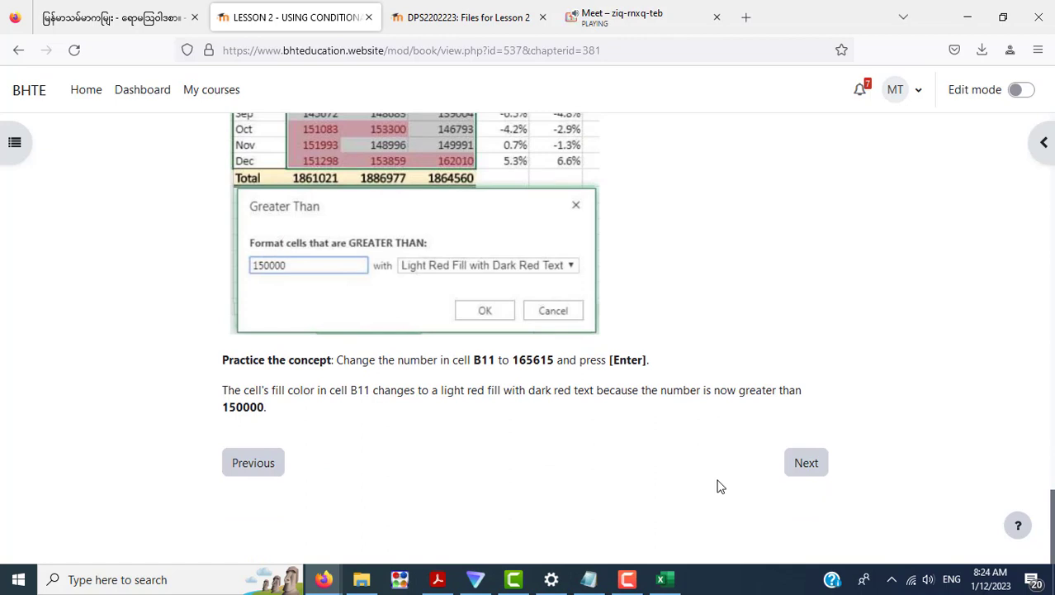
click(664, 579)
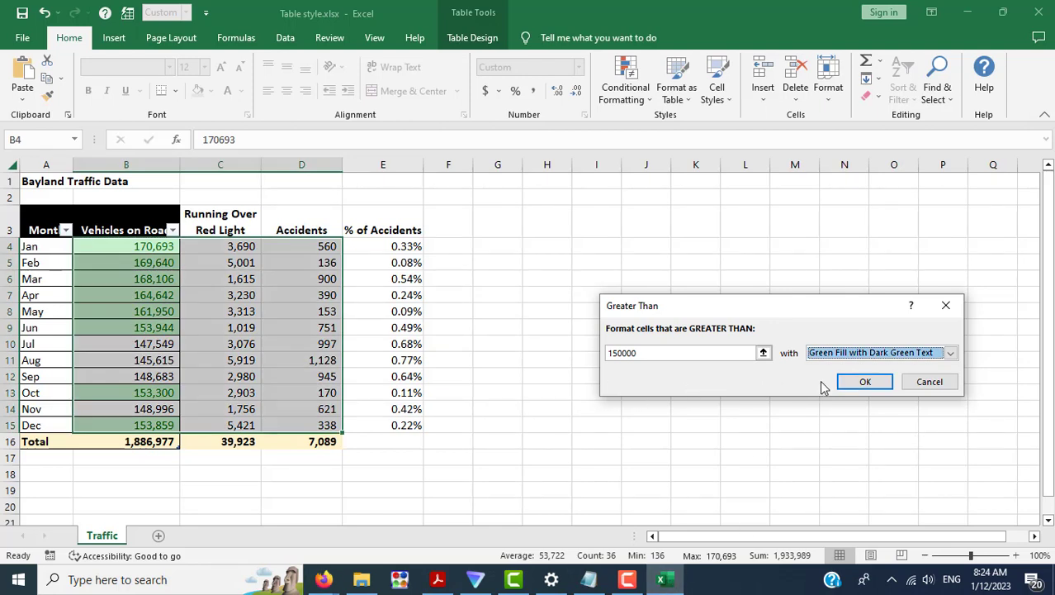
Apply the Greater Than 150000 rule using Light Red Fill with Dark Red Text
click(950, 353)
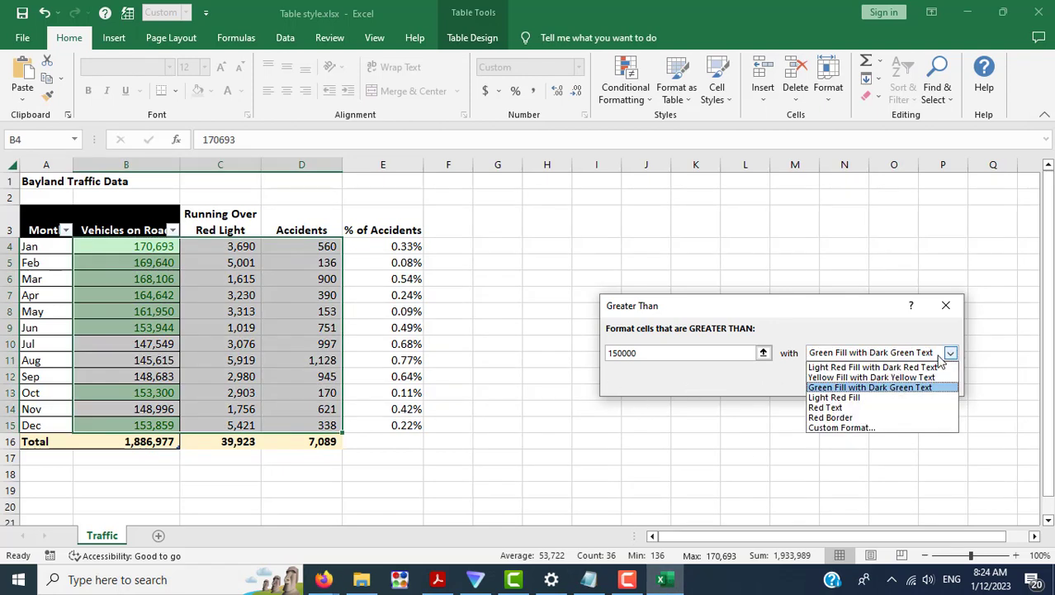
click(904, 366)
click(867, 387)
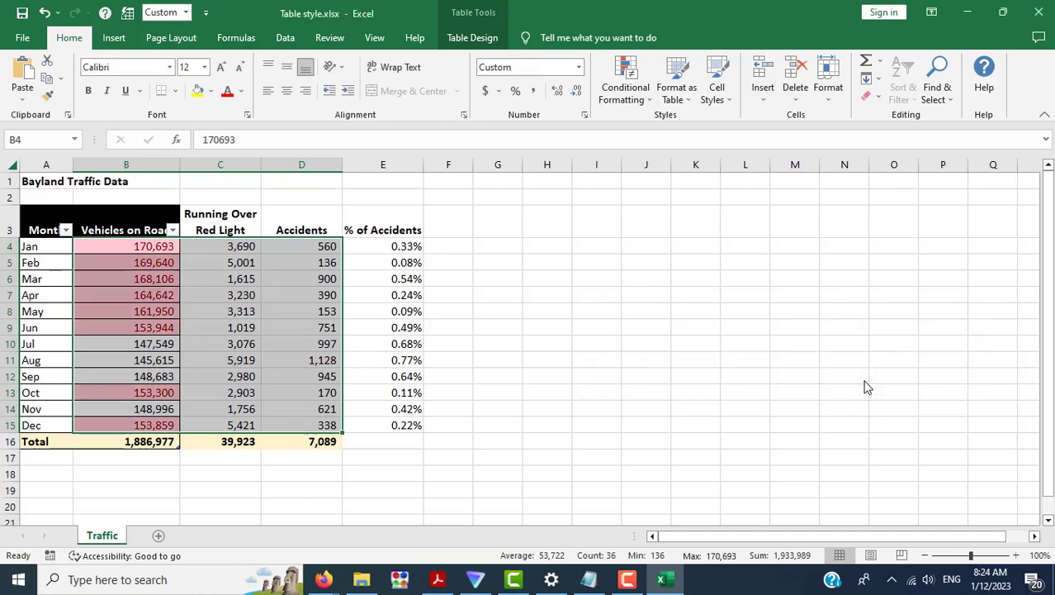
click(611, 442)
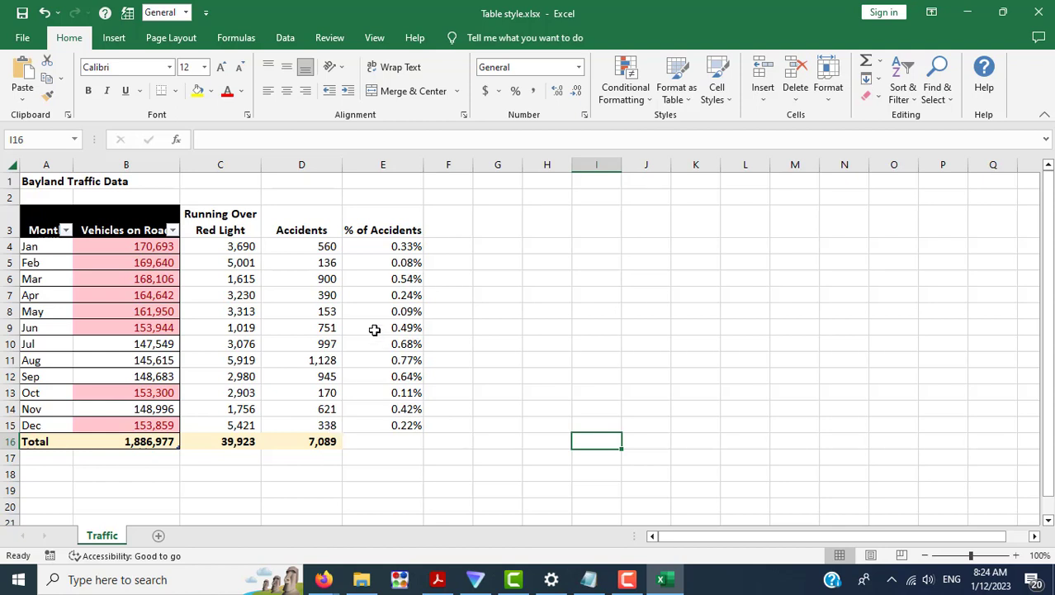
Point out the highlighted counts in B4, B5, B9, B13 and B15, then deselect
click(118, 248)
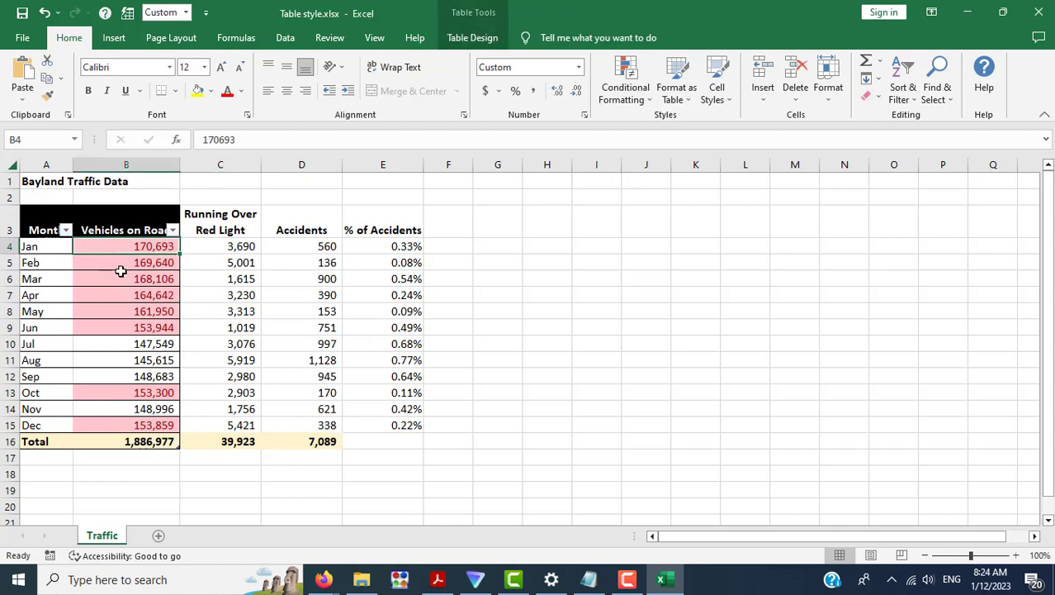
click(120, 270)
click(107, 327)
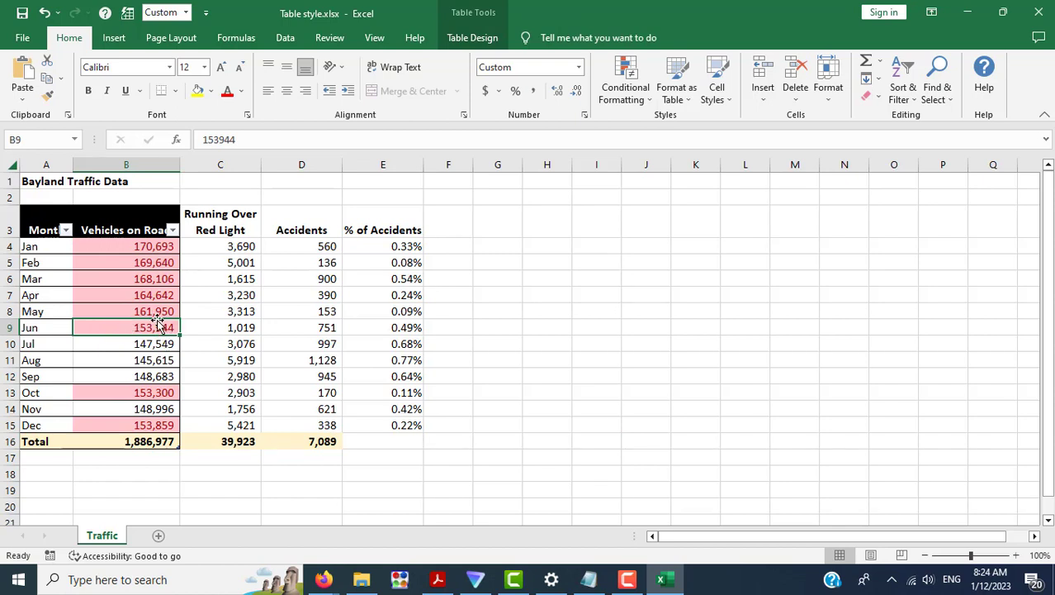
click(141, 393)
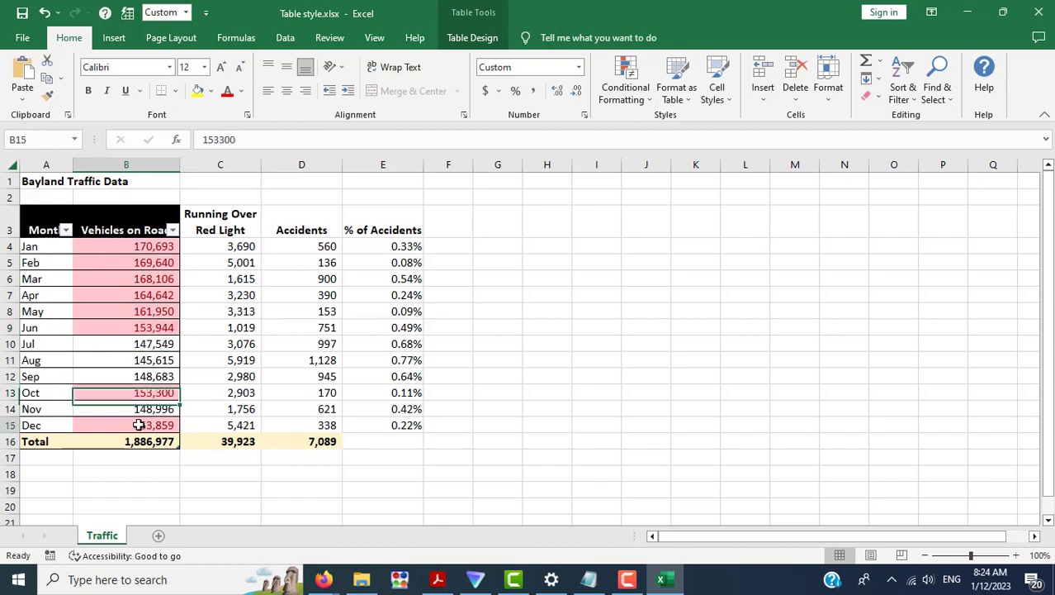
click(135, 423)
click(365, 456)
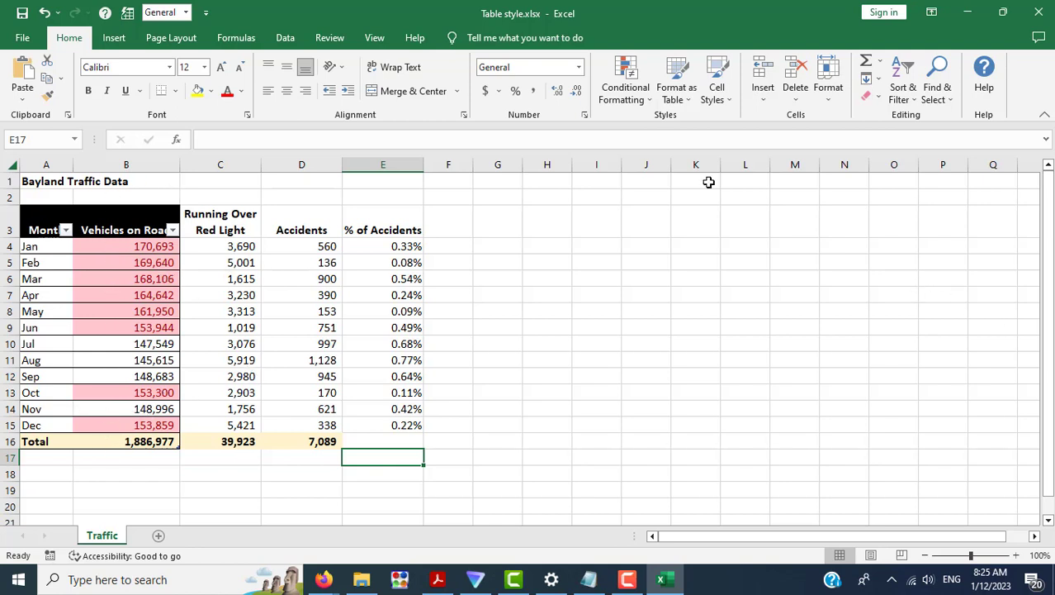
Show the Data Bars Gradient Fill and Solid Fill options under Conditional Formatting
click(652, 102)
mouse_move(658, 135)
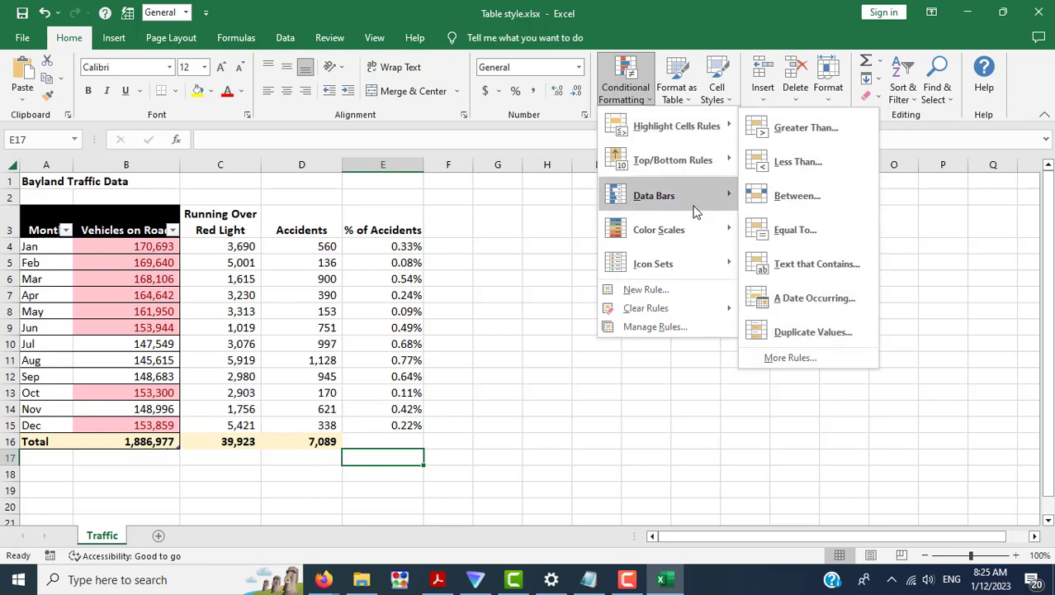
mouse_move(696, 208)
mouse_move(327, 581)
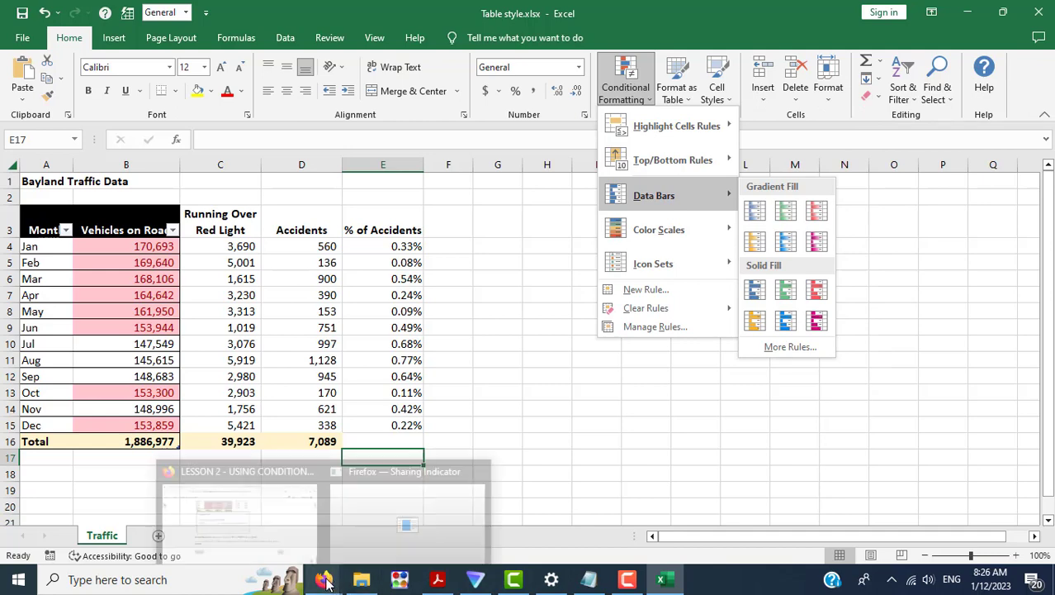
click(289, 537)
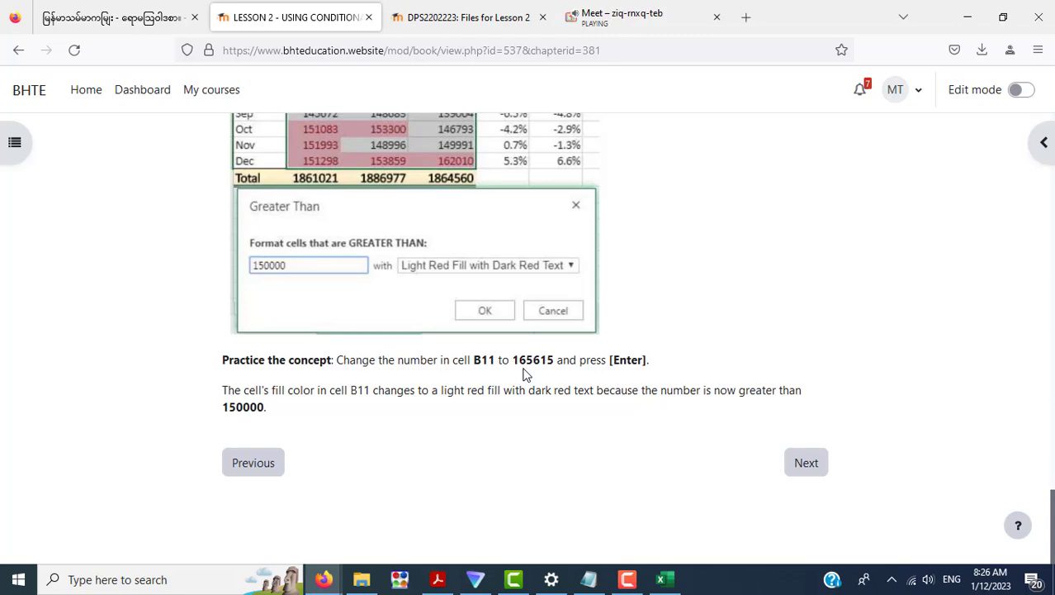
click(665, 581)
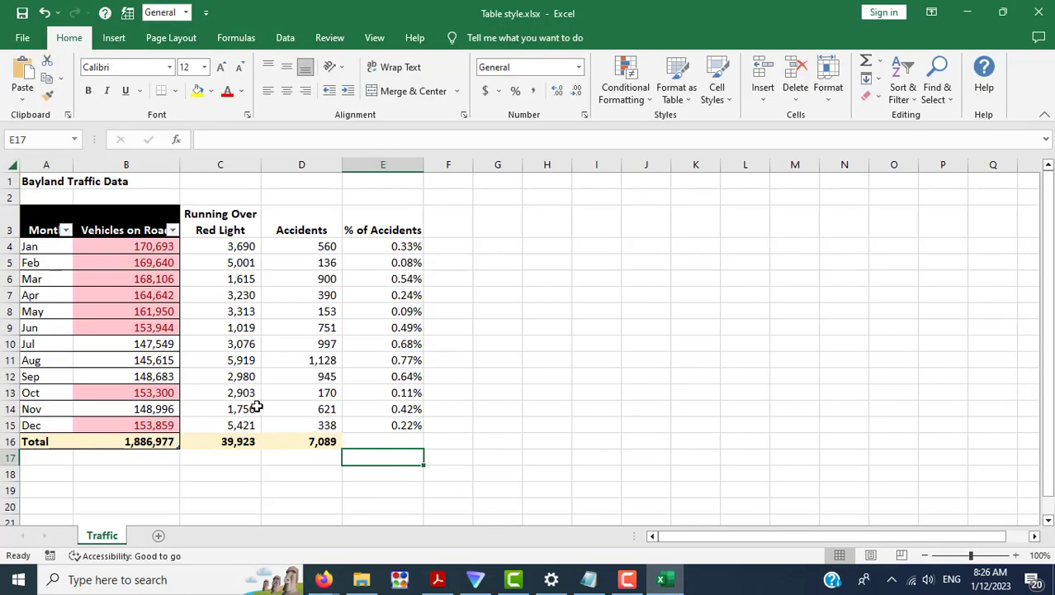
Change August's count in B11 to 165615 so it gains the light red highlight
click(117, 360)
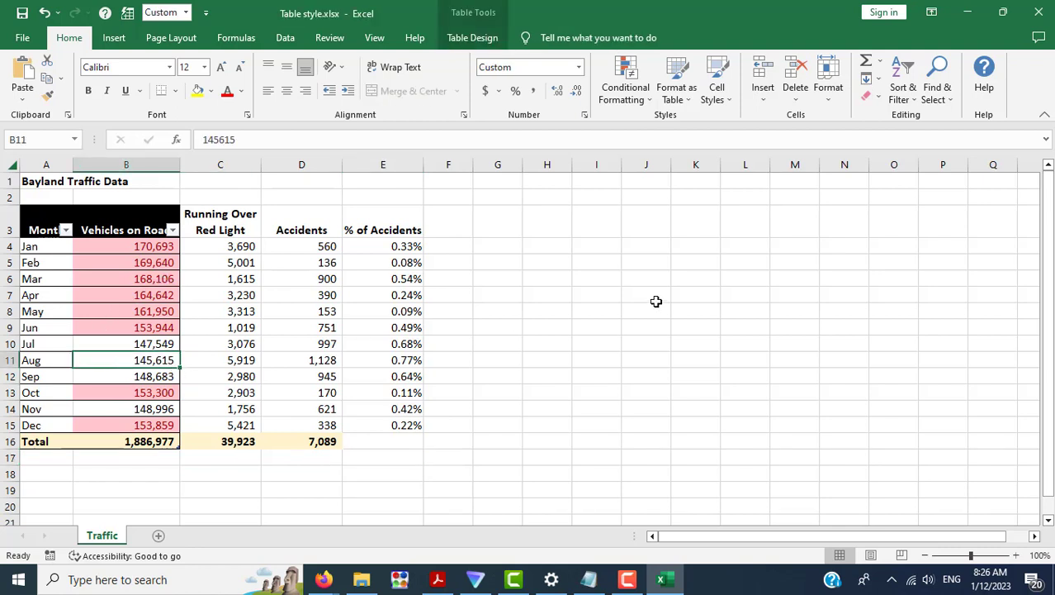
text(1656)
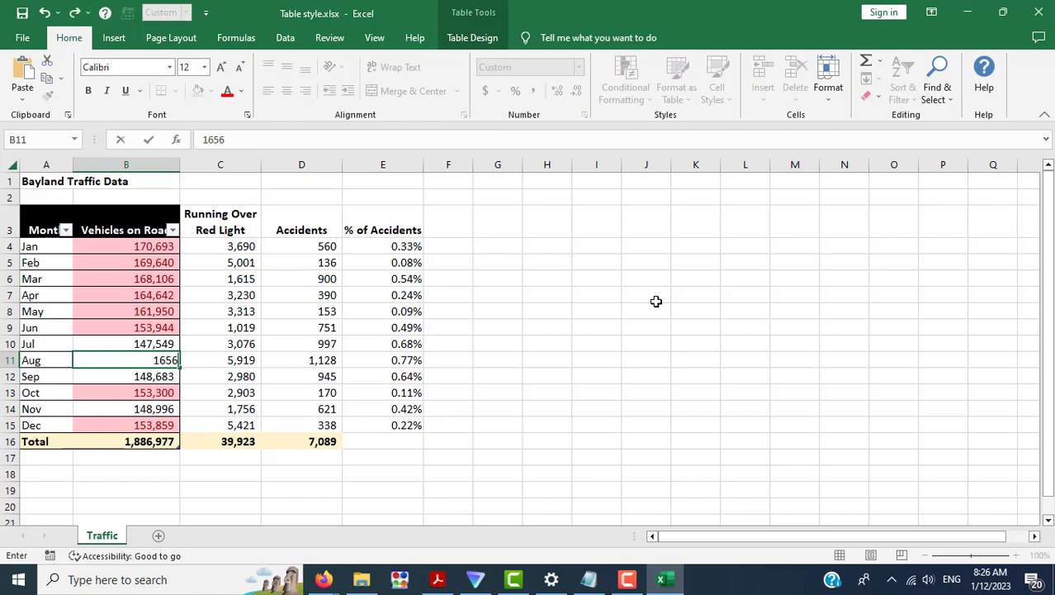
text(15)
key(Return)
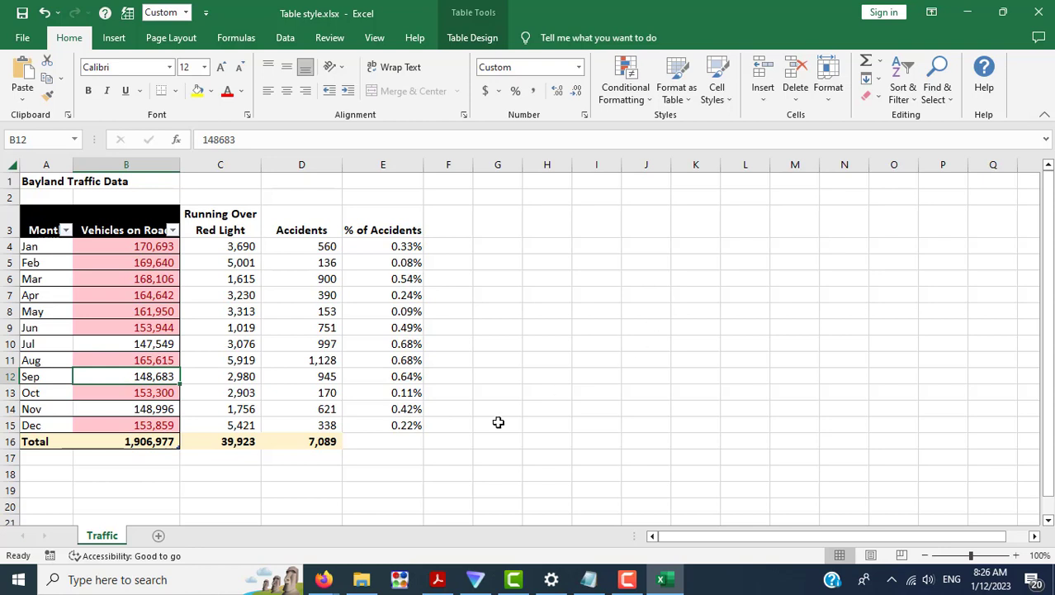
click(281, 477)
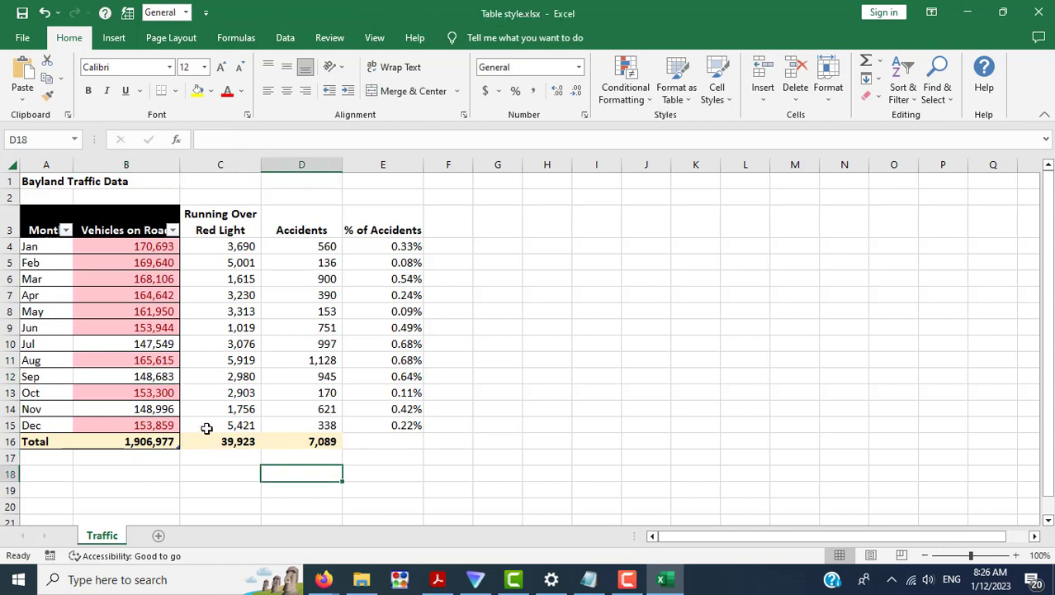
click(152, 360)
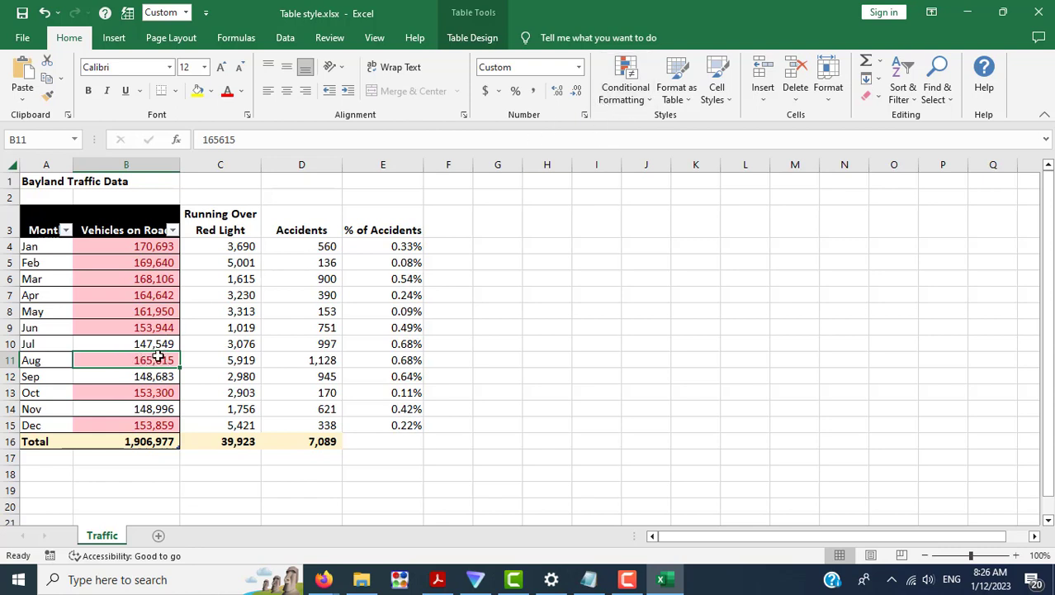
Enter 143667 in B15 to watch the highlight vanish, then undo back to 153859
click(154, 422)
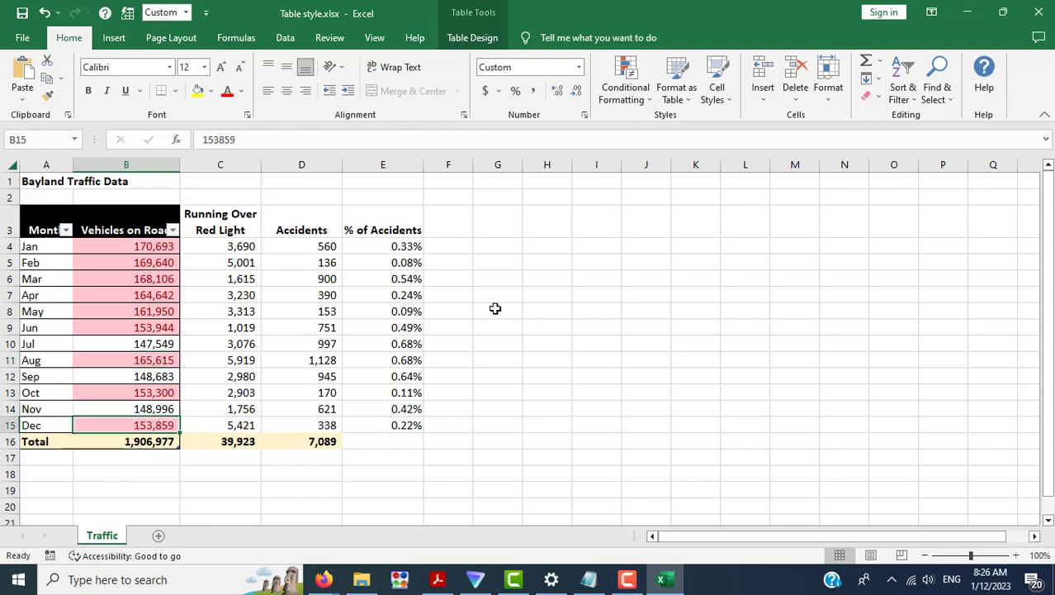
text(143)
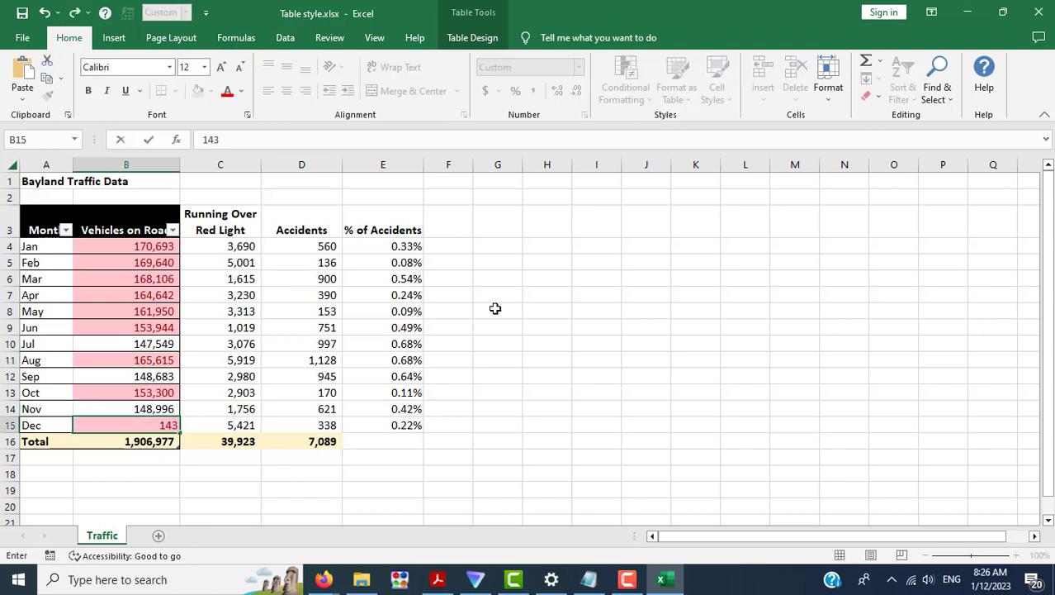
text(667)
key(Return)
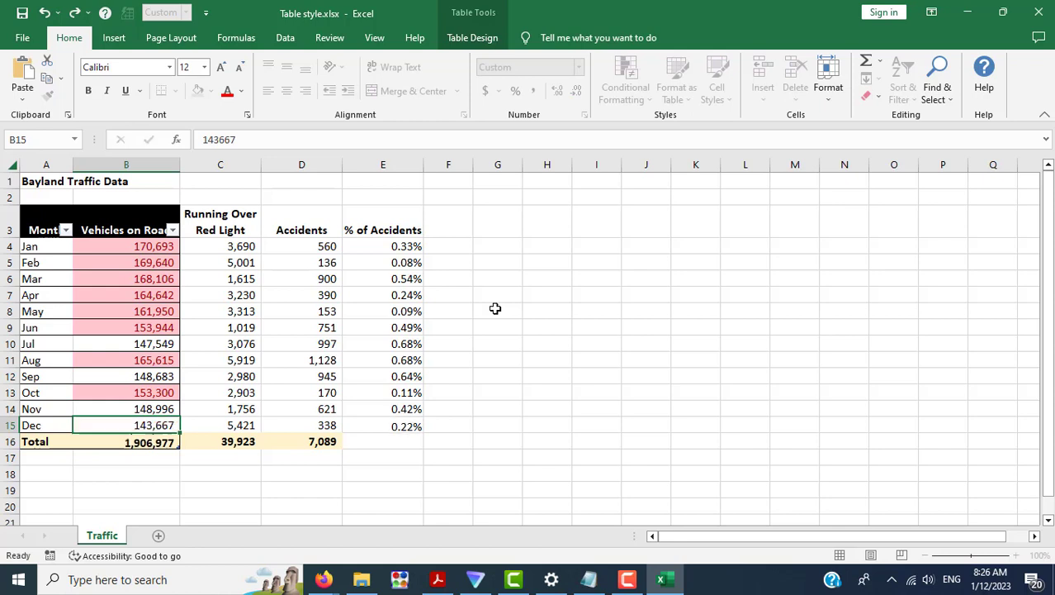
click(123, 426)
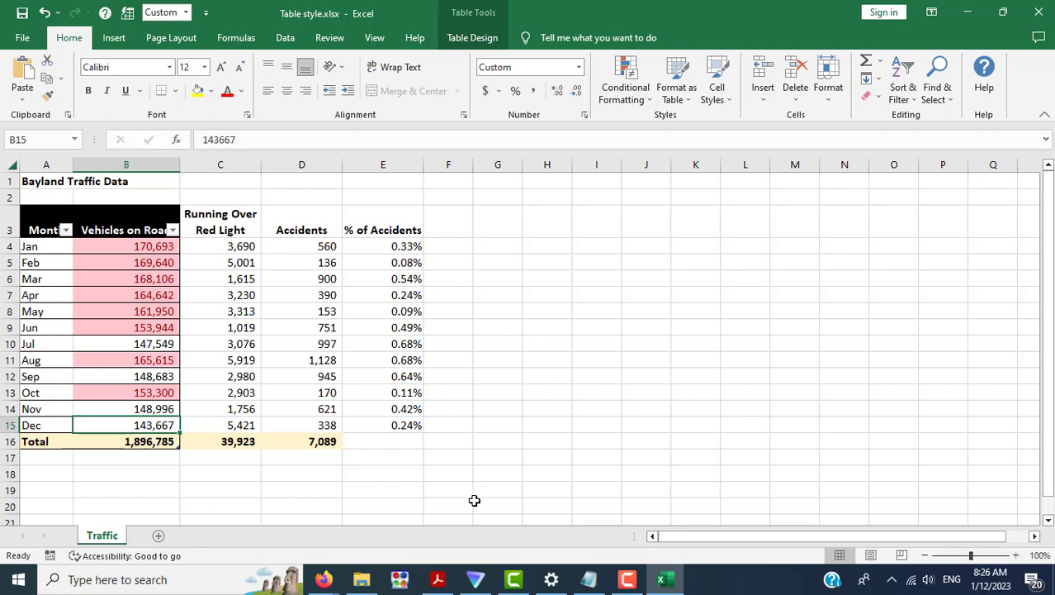
mouse_move(323, 582)
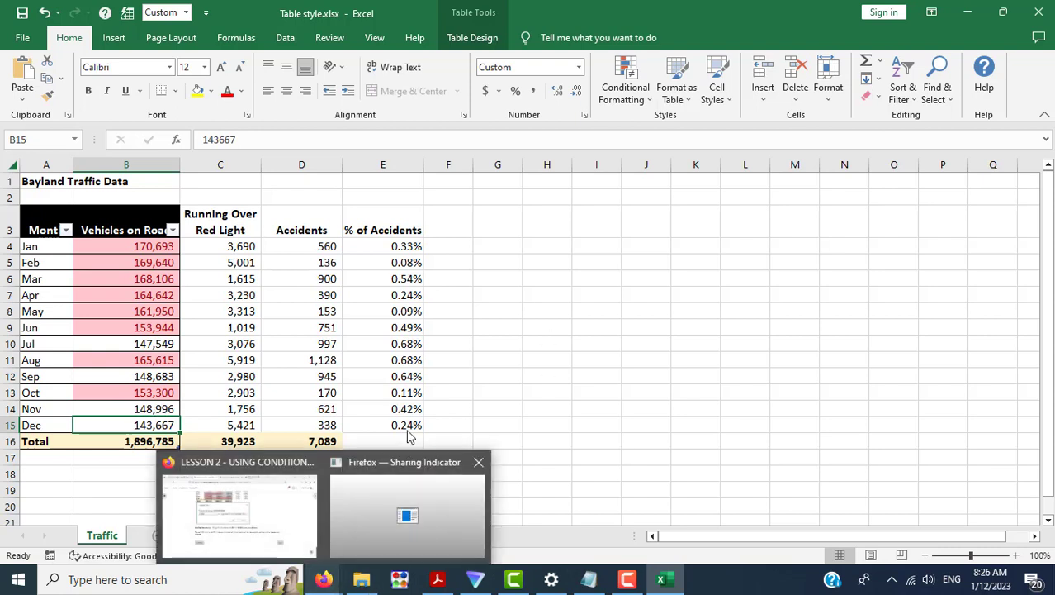
click(43, 13)
Advance the lesson to section 2.3 Editing a Conditional Format, dismissing the Meet notice
mouse_move(321, 577)
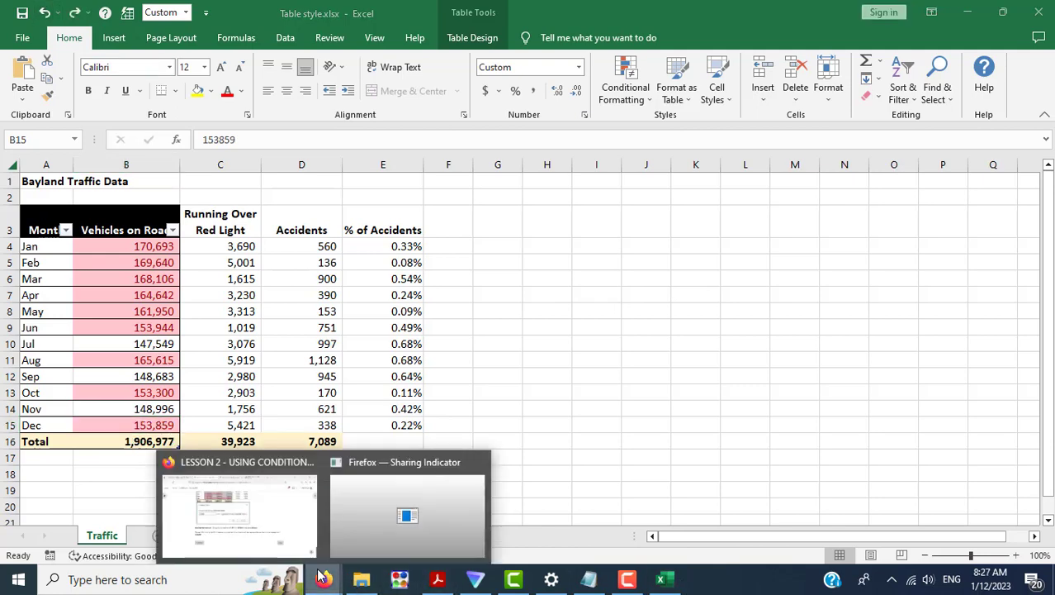
click(279, 523)
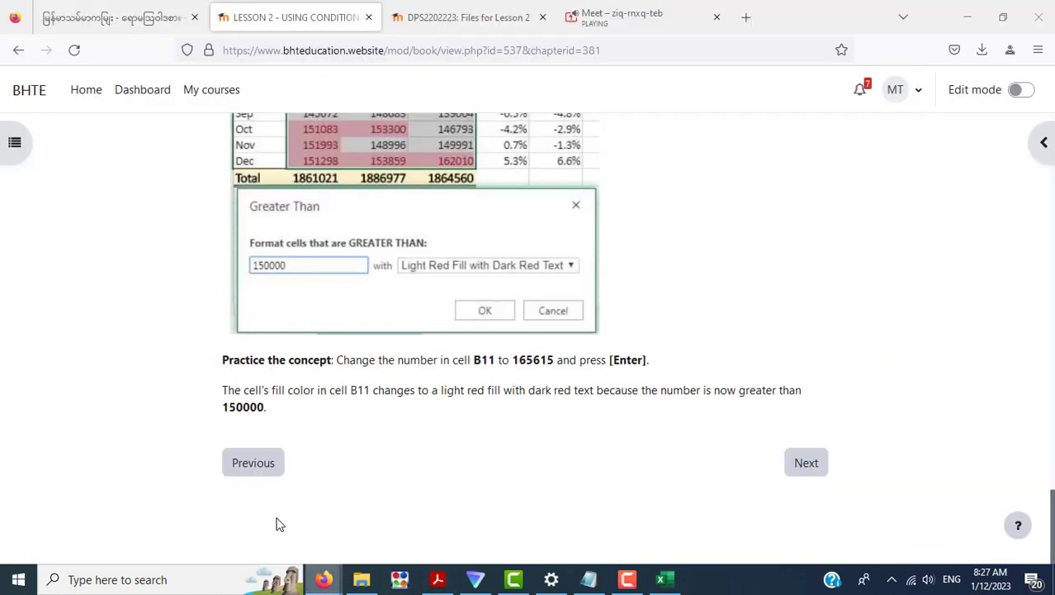
click(807, 472)
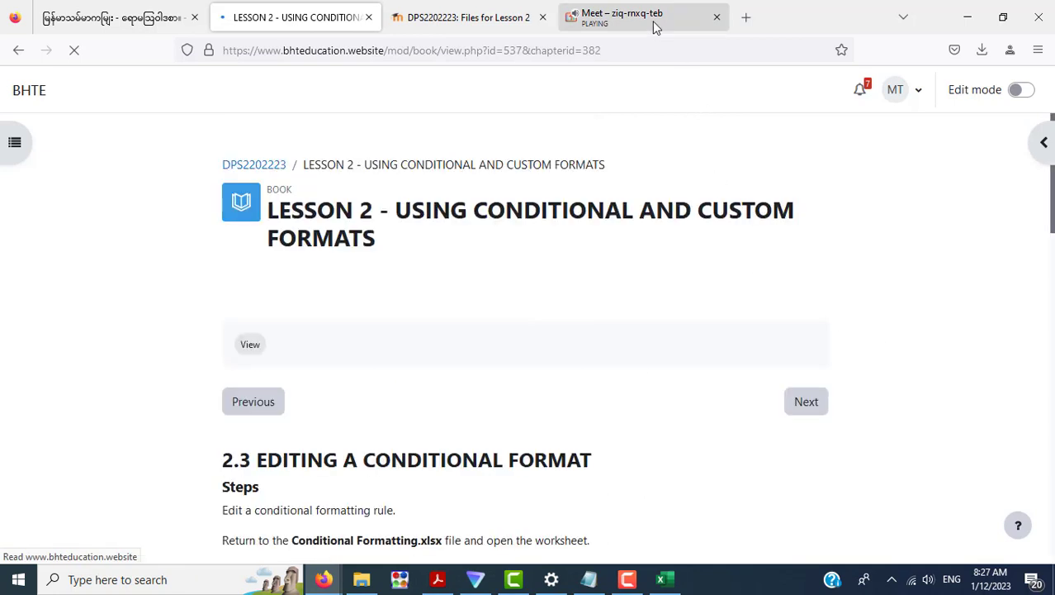
click(653, 23)
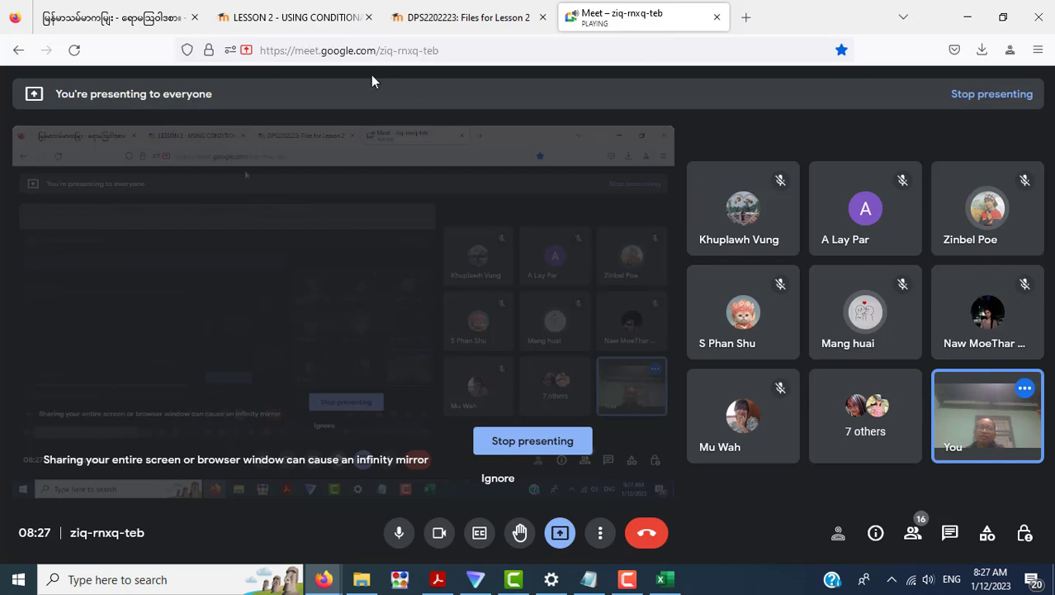
click(326, 22)
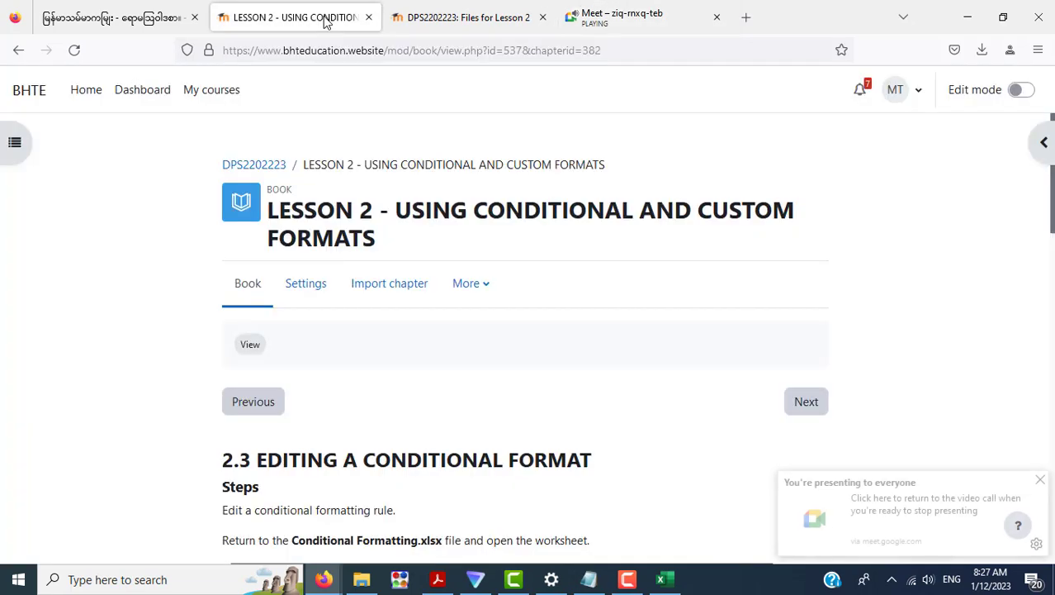
click(1040, 480)
Scroll through the 2.3 steps table, then return to the Table style workbook
scroll(727, 425, down, 3)
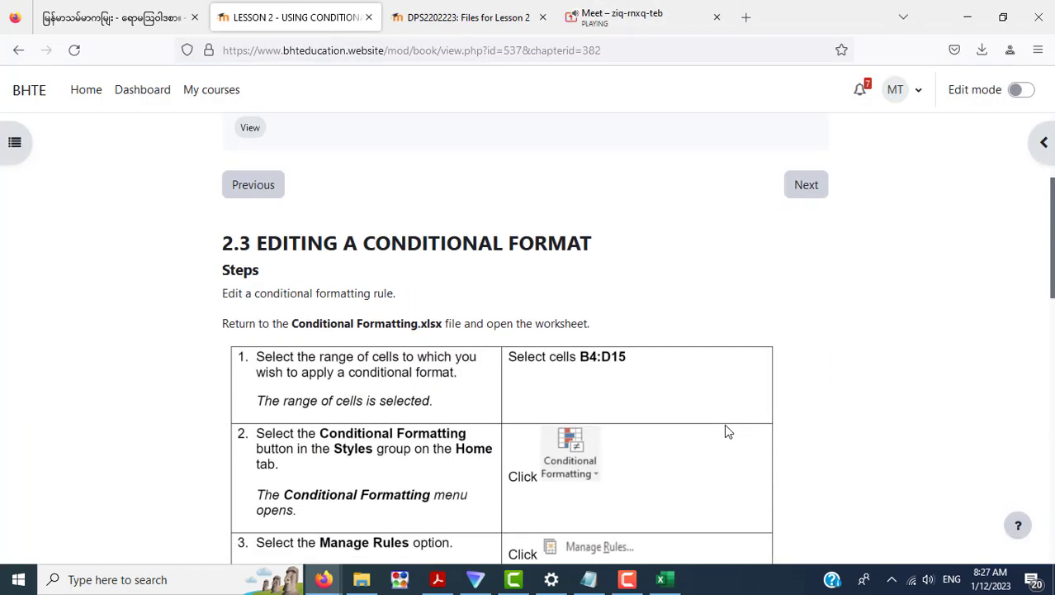
scroll(724, 423, down, 2)
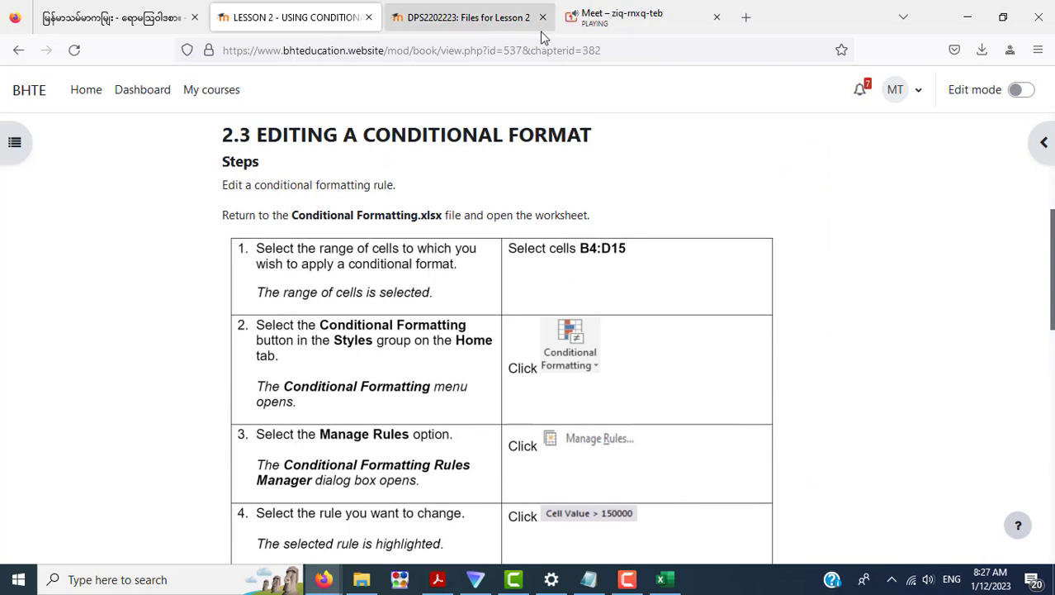
click(628, 15)
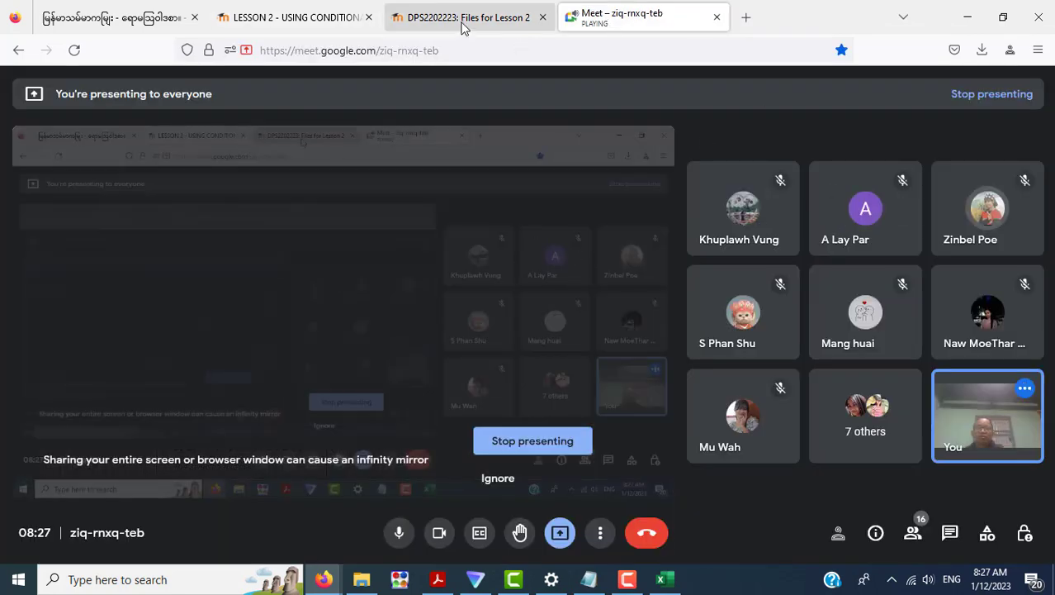
click(520, 20)
click(312, 24)
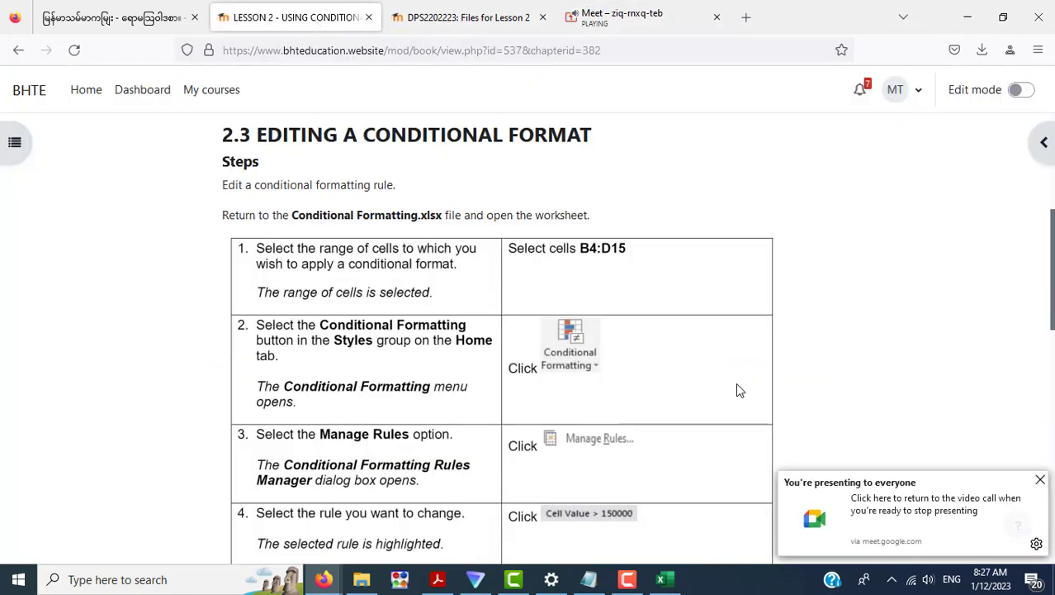
click(660, 579)
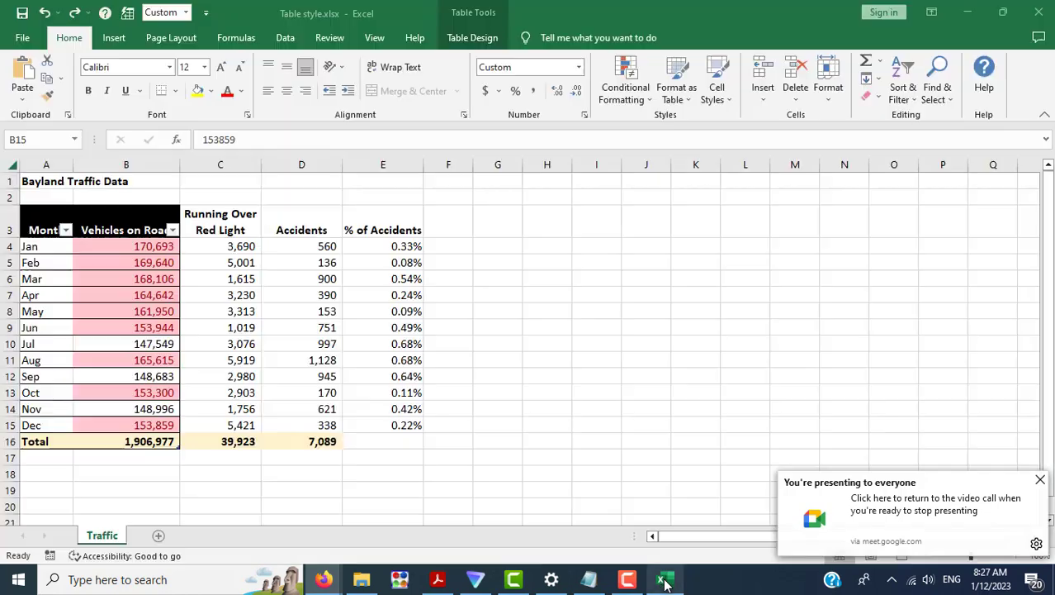
click(647, 103)
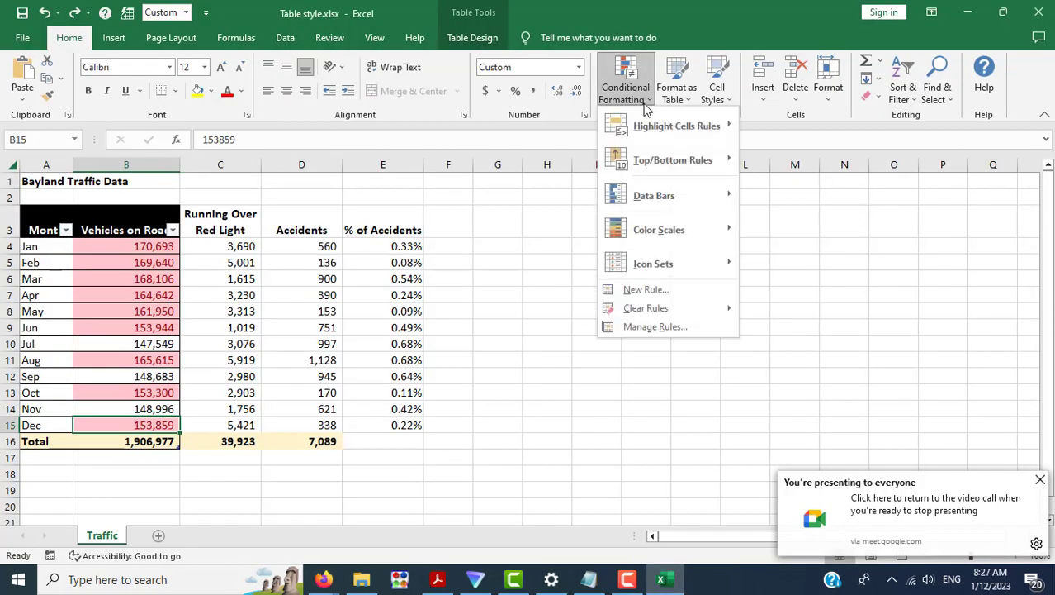
mouse_move(652, 126)
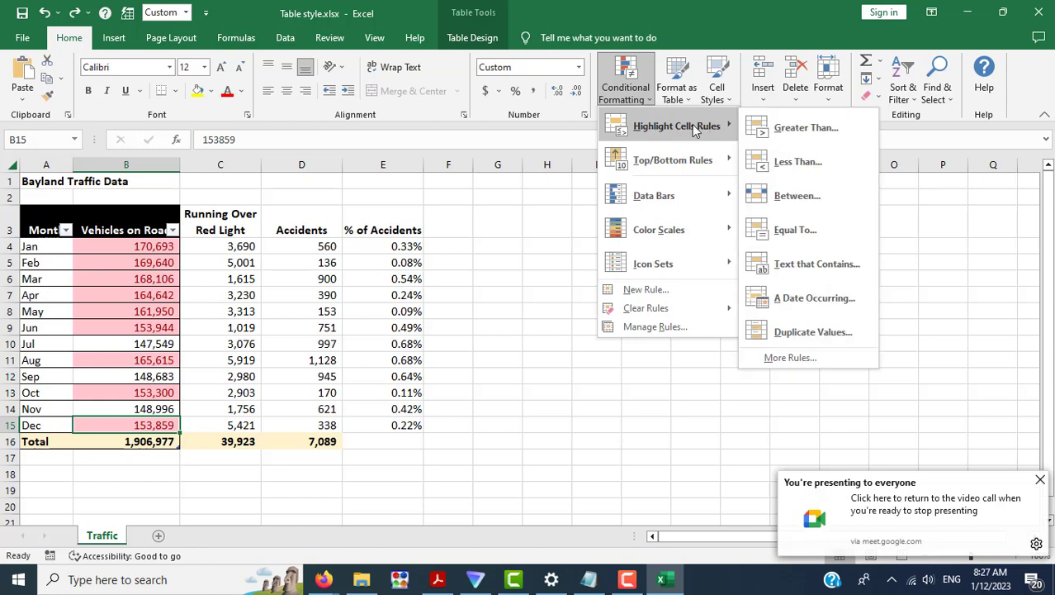
mouse_move(676, 207)
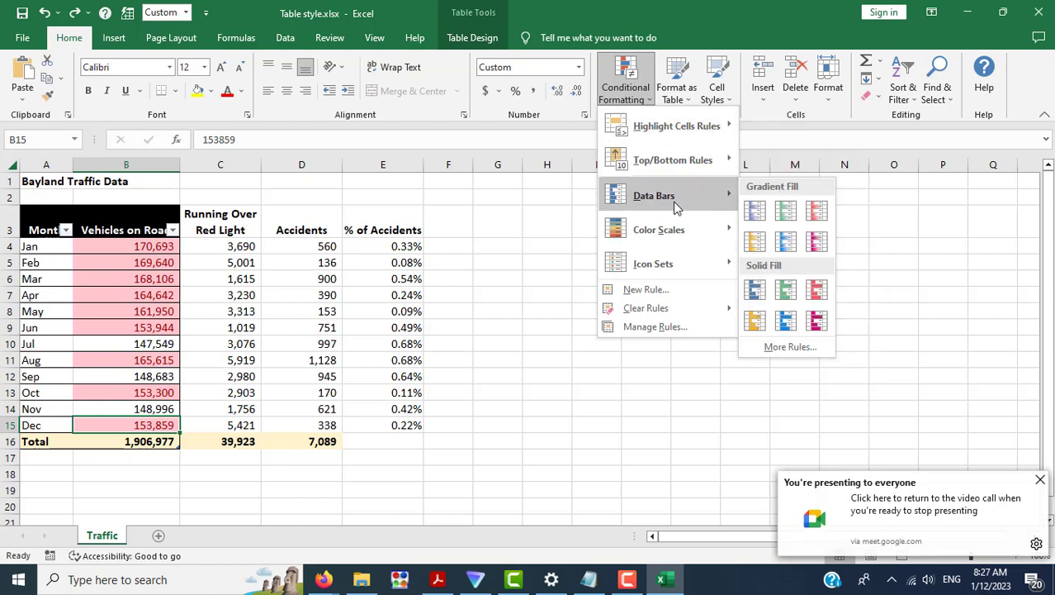
mouse_move(681, 237)
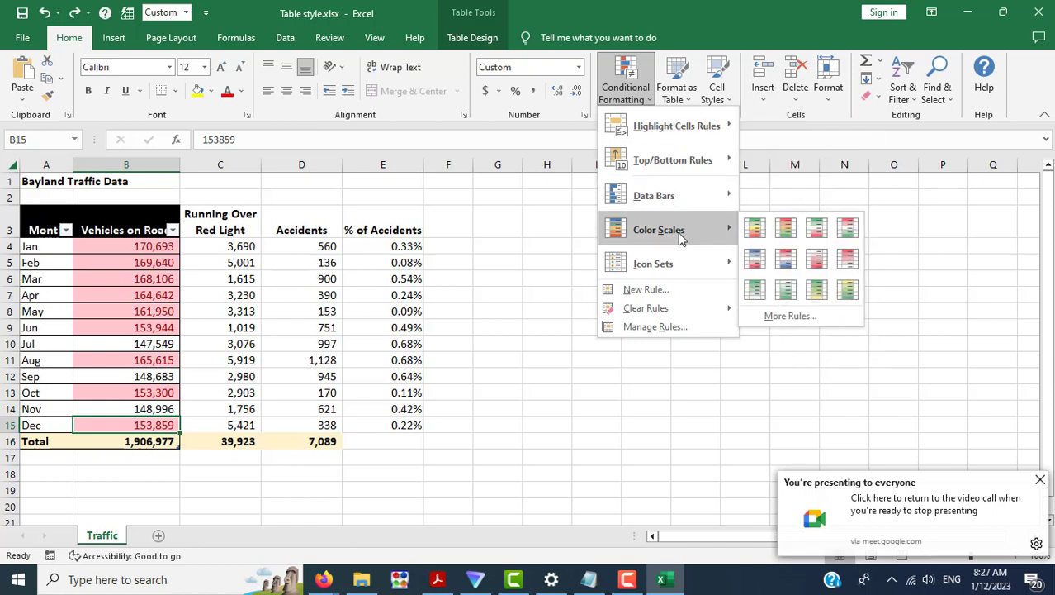
mouse_move(687, 267)
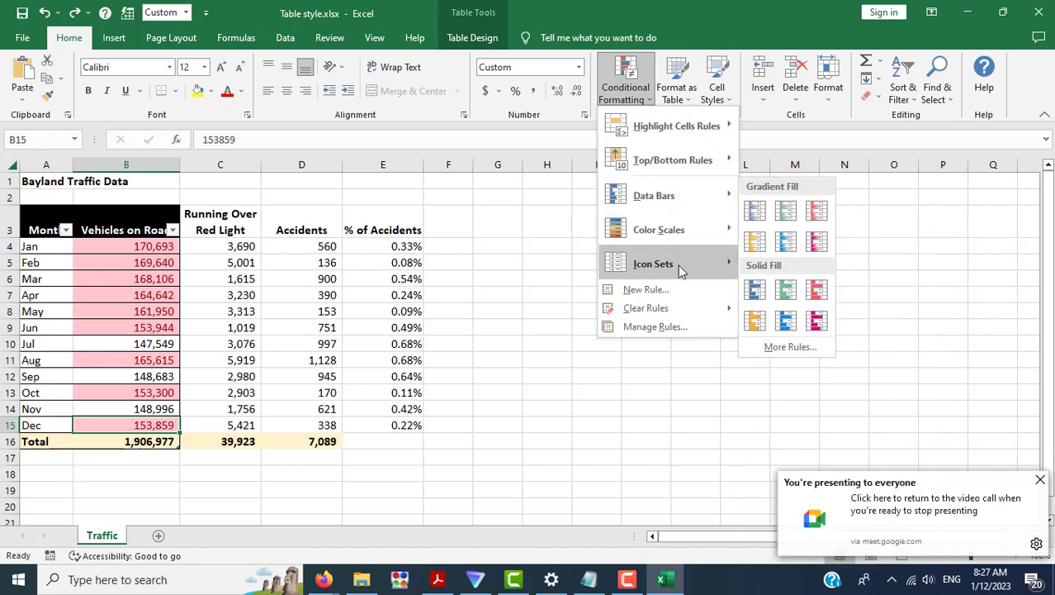
mouse_move(717, 210)
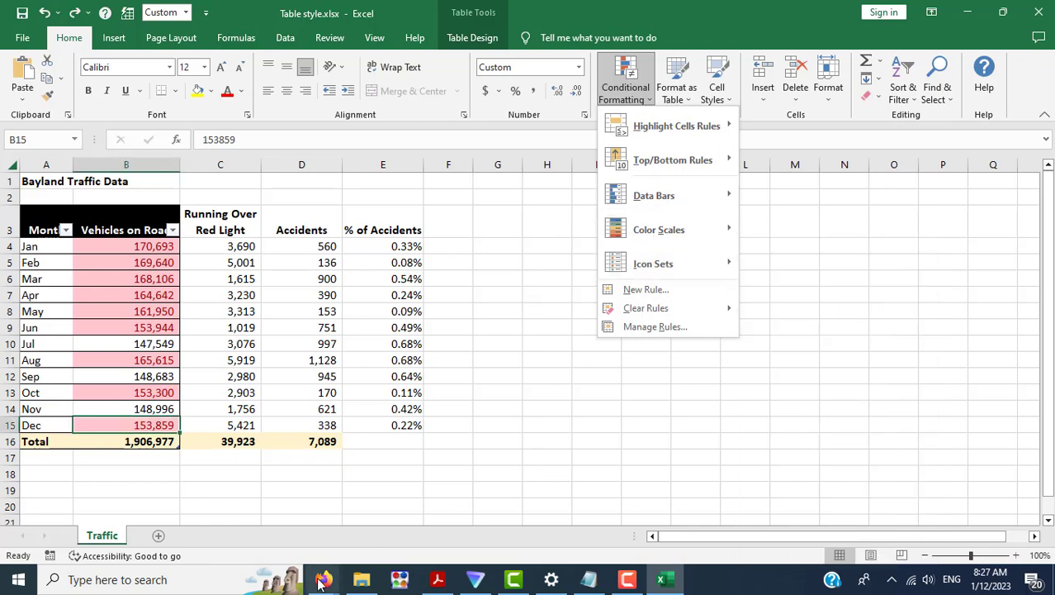
click(438, 581)
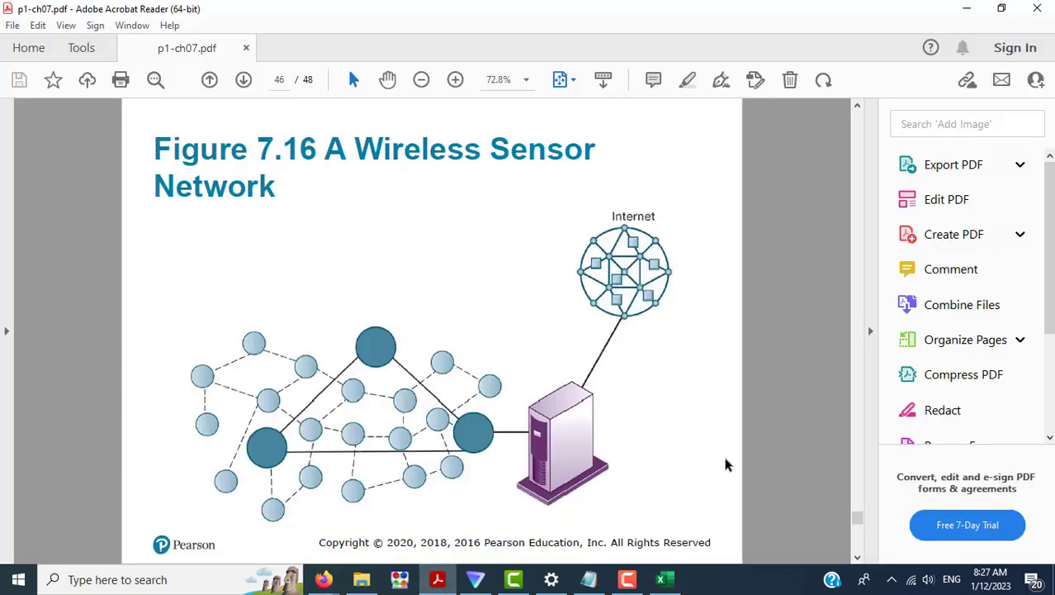
click(1039, 9)
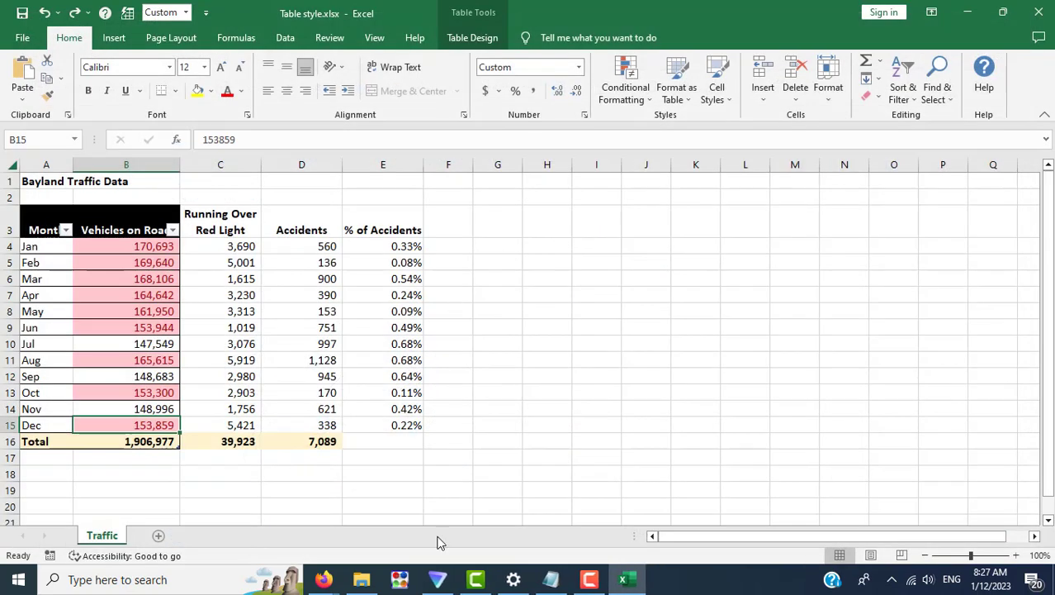
Download Conditional Formatting.xlsx from the Files for Lesson 2 folder and open it in Excel
mouse_move(322, 580)
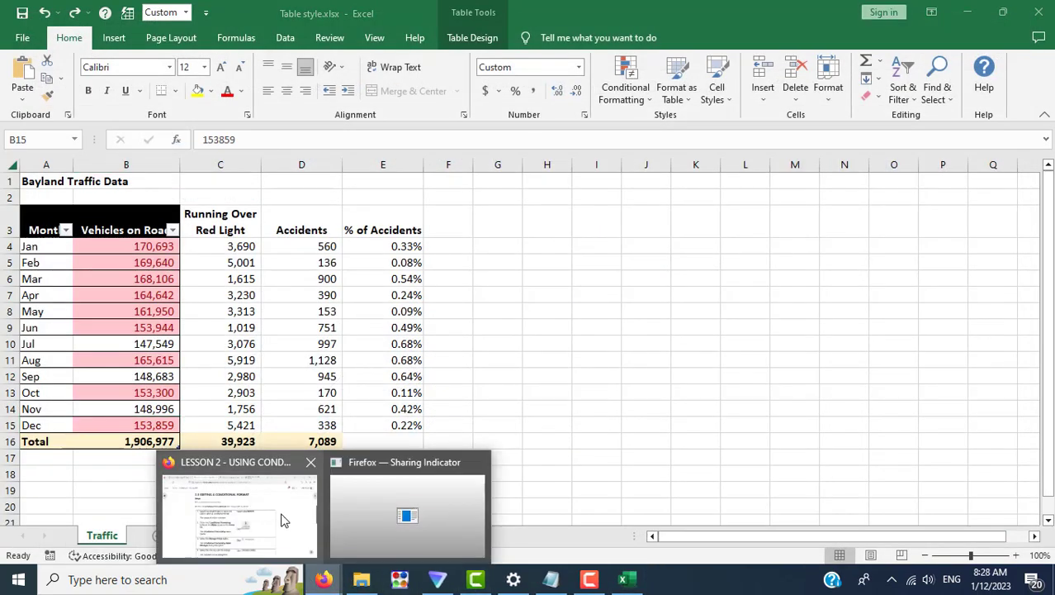
click(283, 518)
scroll(870, 411, down, 3)
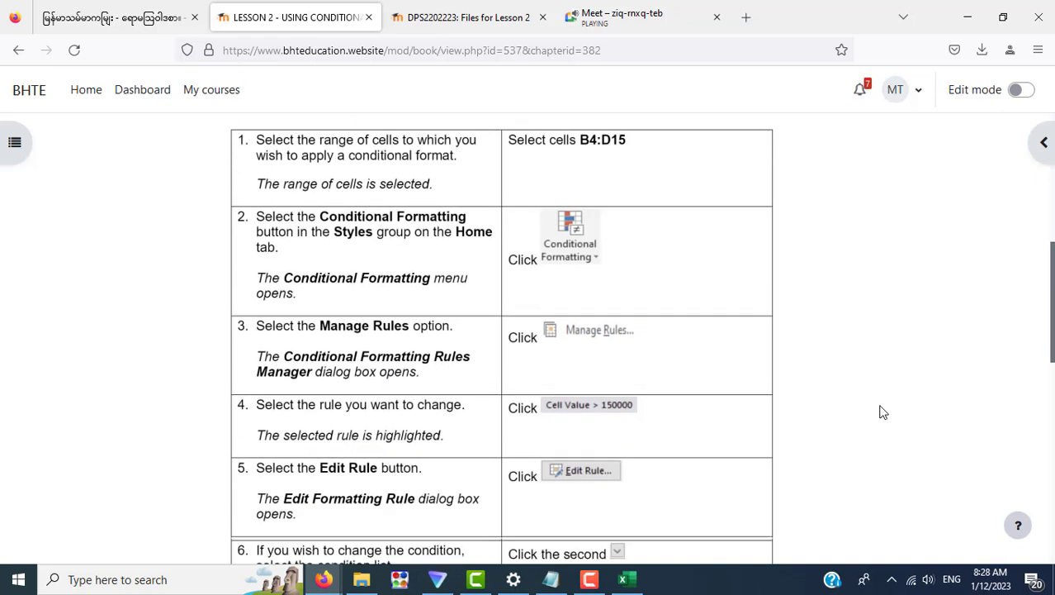
scroll(870, 412, up, 3)
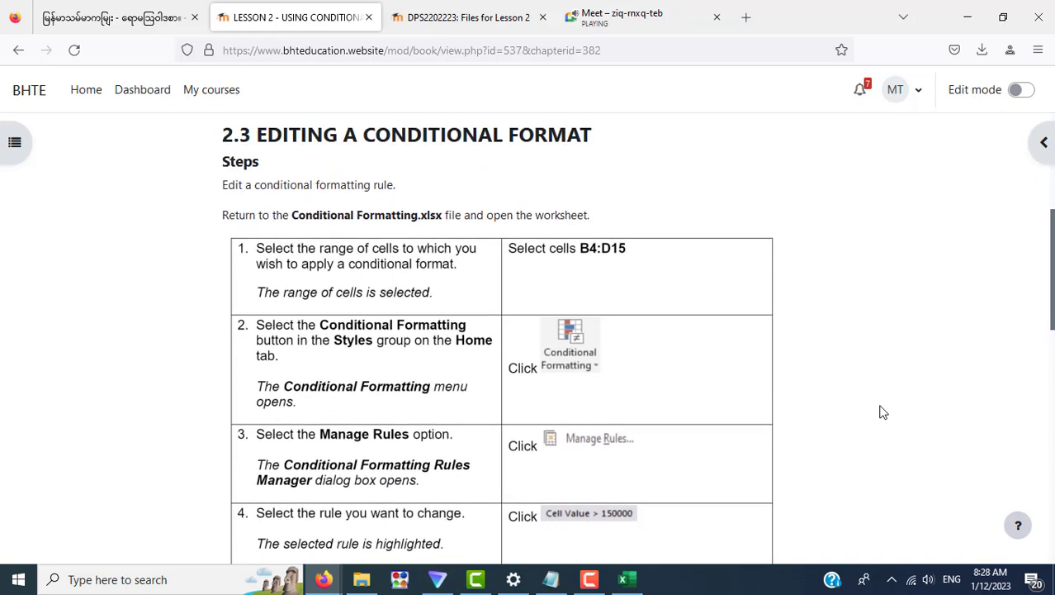
click(459, 24)
click(353, 453)
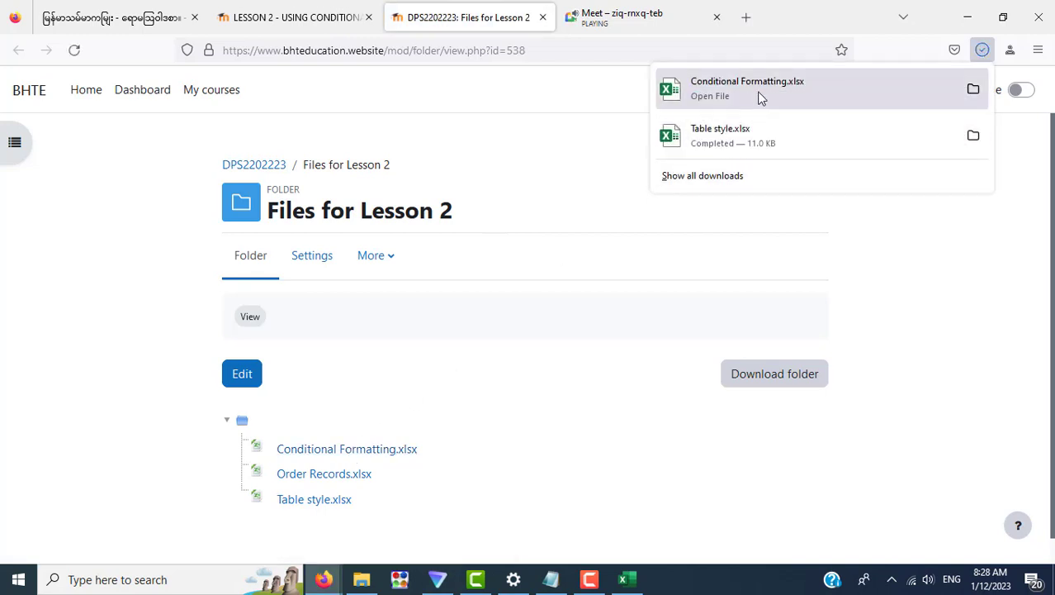
click(760, 97)
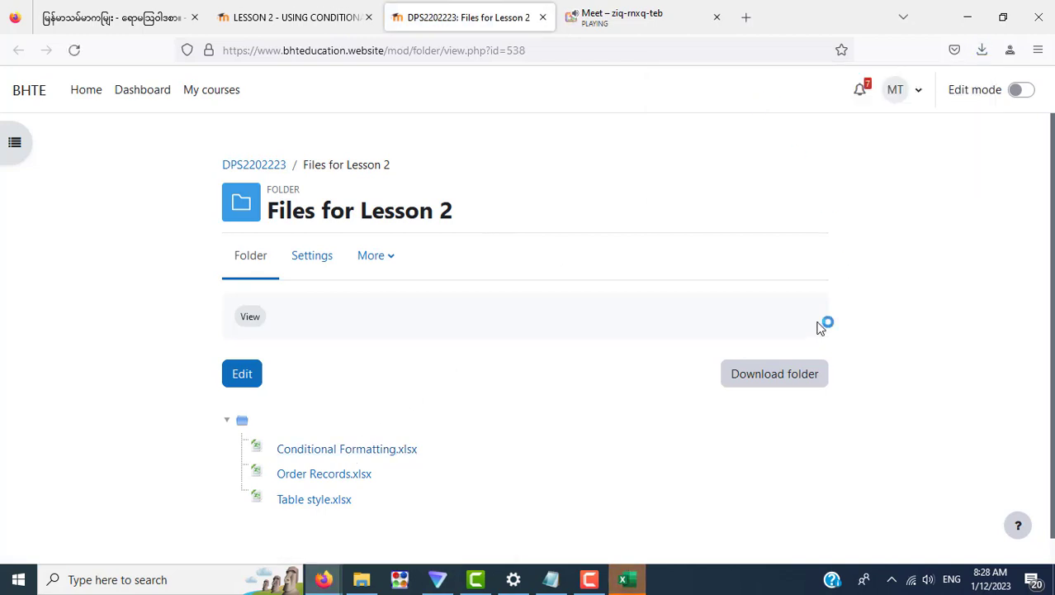
Switch to Conditional Formatting.xlsx and enable editing of the downloaded workbook
mouse_move(636, 585)
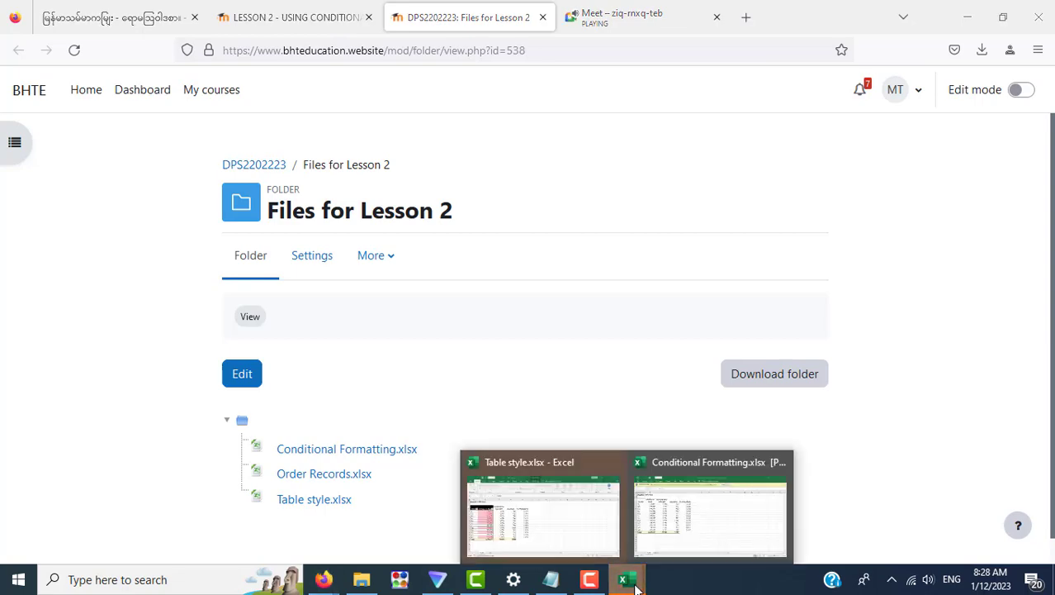
click(671, 529)
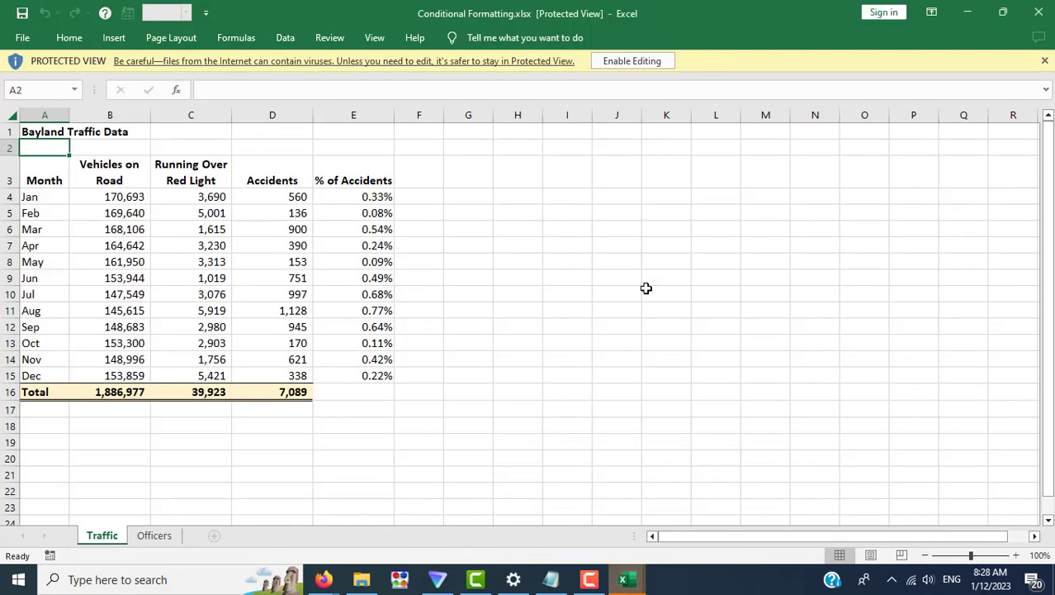
click(626, 62)
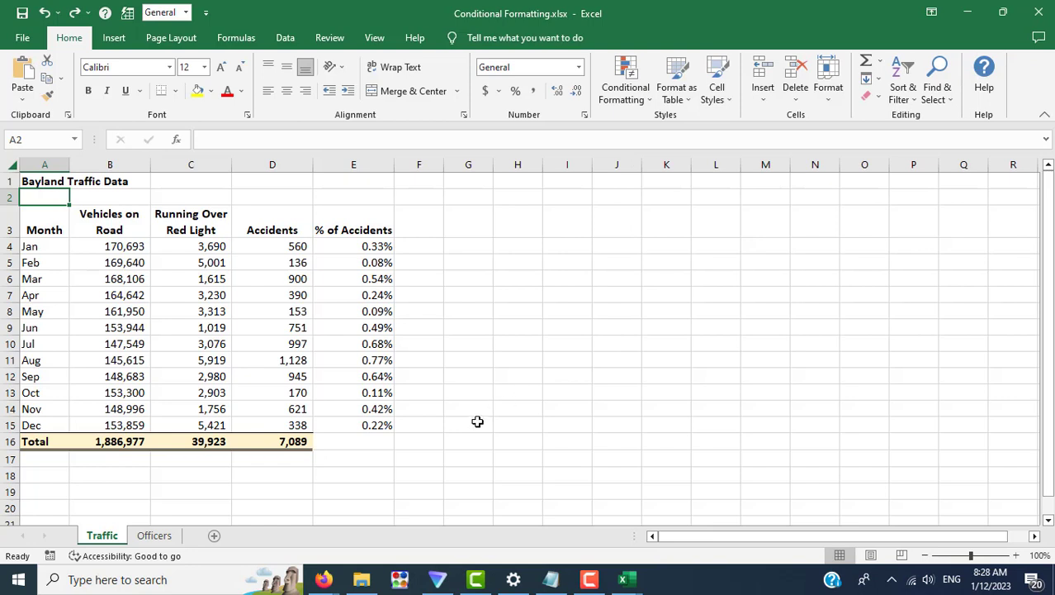
click(475, 421)
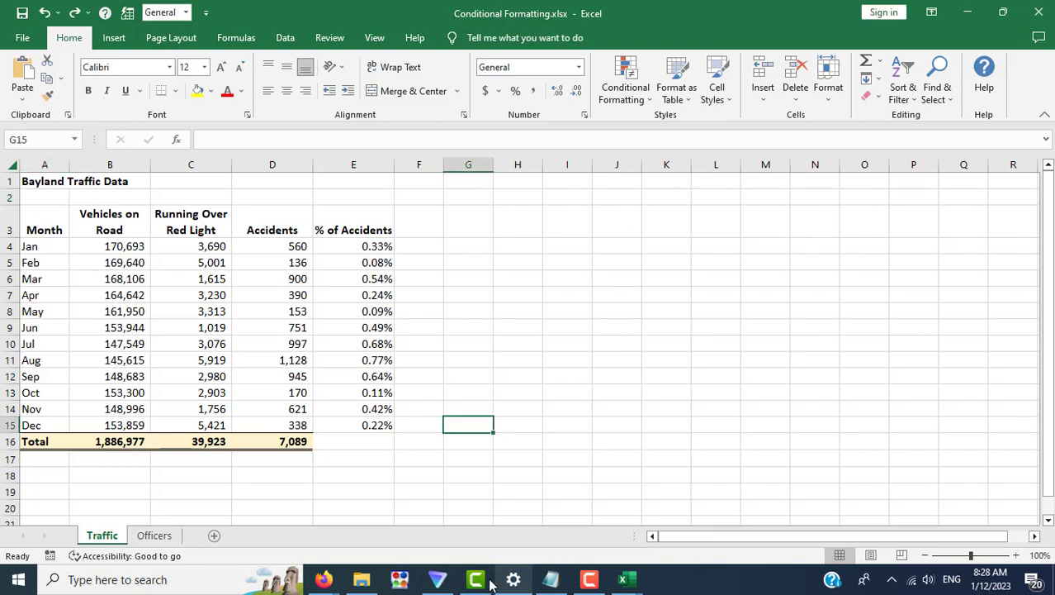
Close Table style.xlsx with Don't Save, then return to Conditional Formatting.xlsx
mouse_move(628, 582)
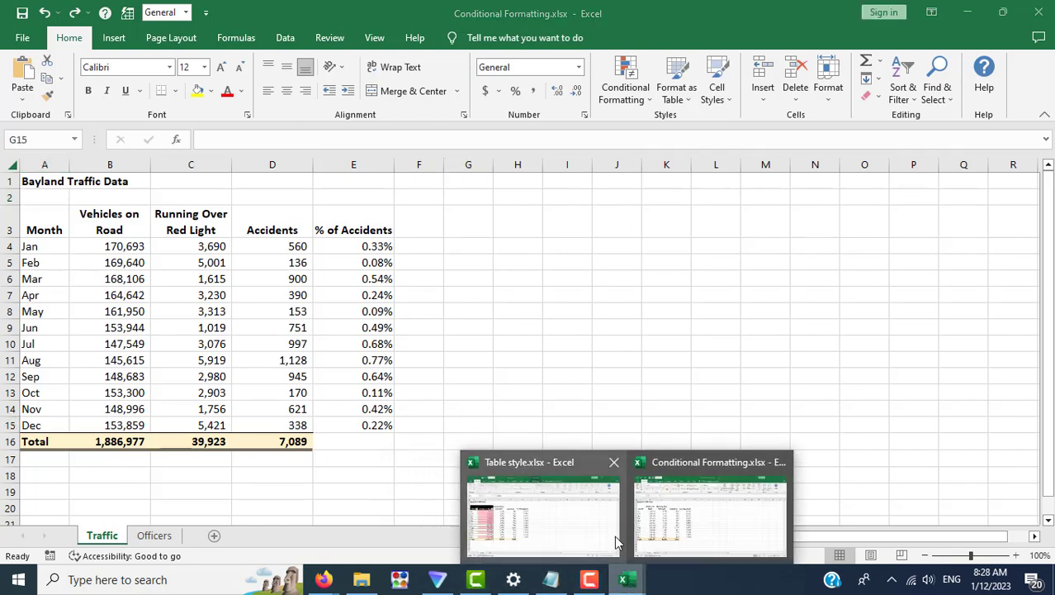
click(618, 475)
key(ctrl+w)
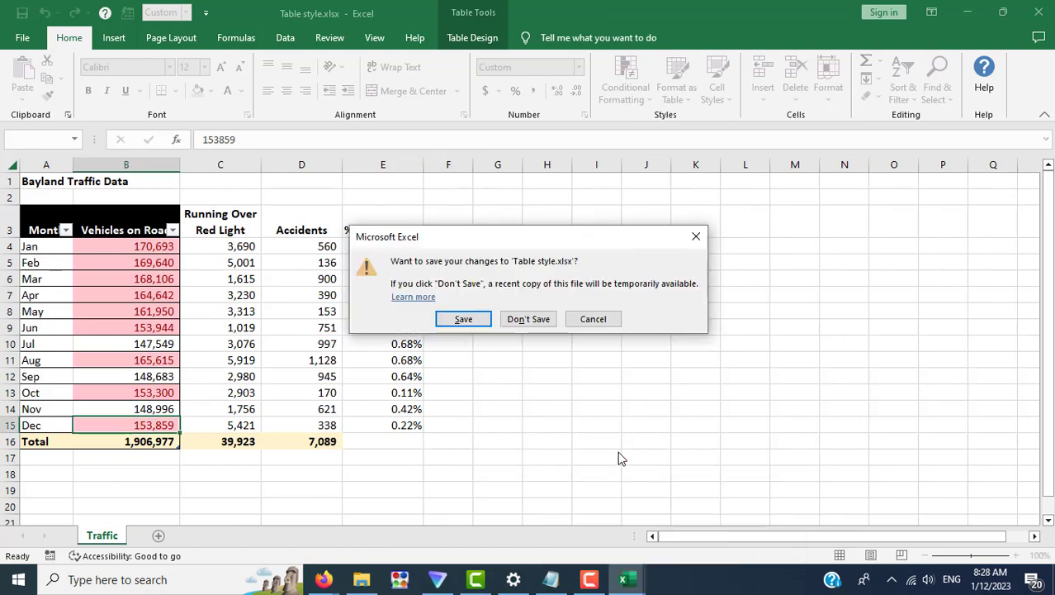
click(541, 318)
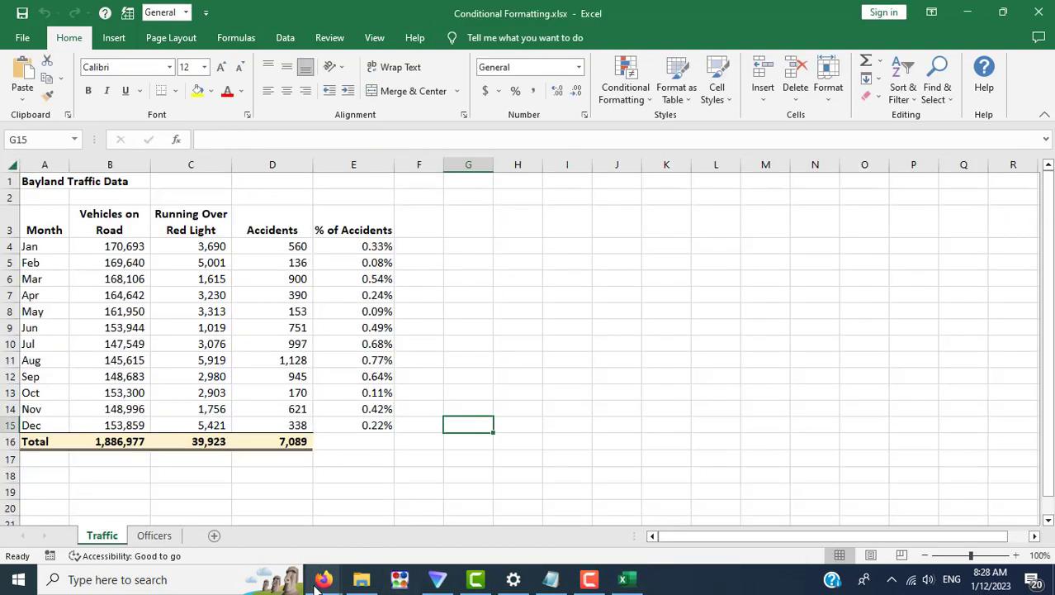
mouse_move(323, 579)
click(263, 533)
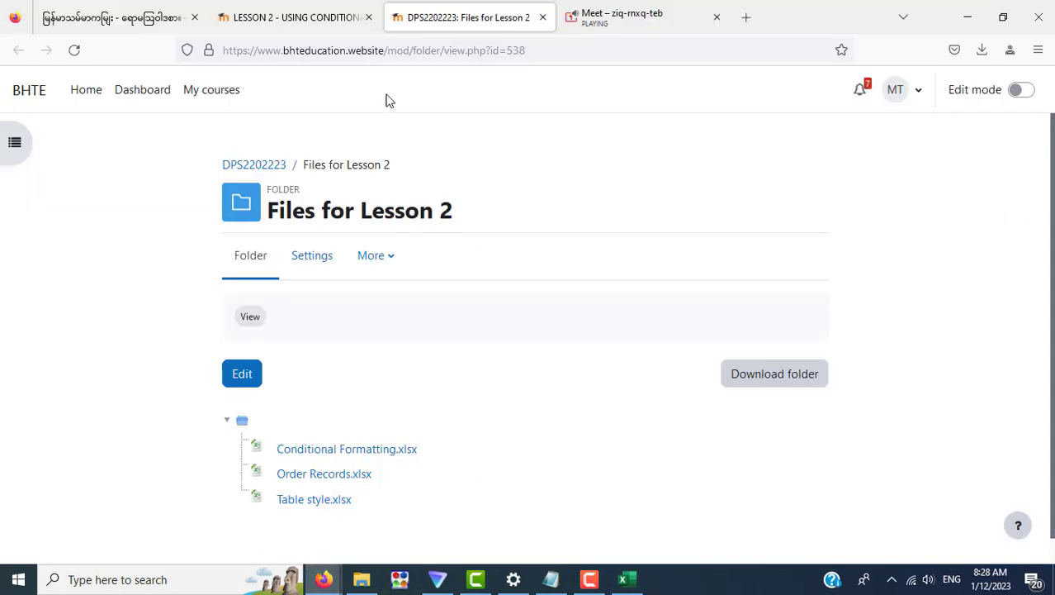
click(295, 24)
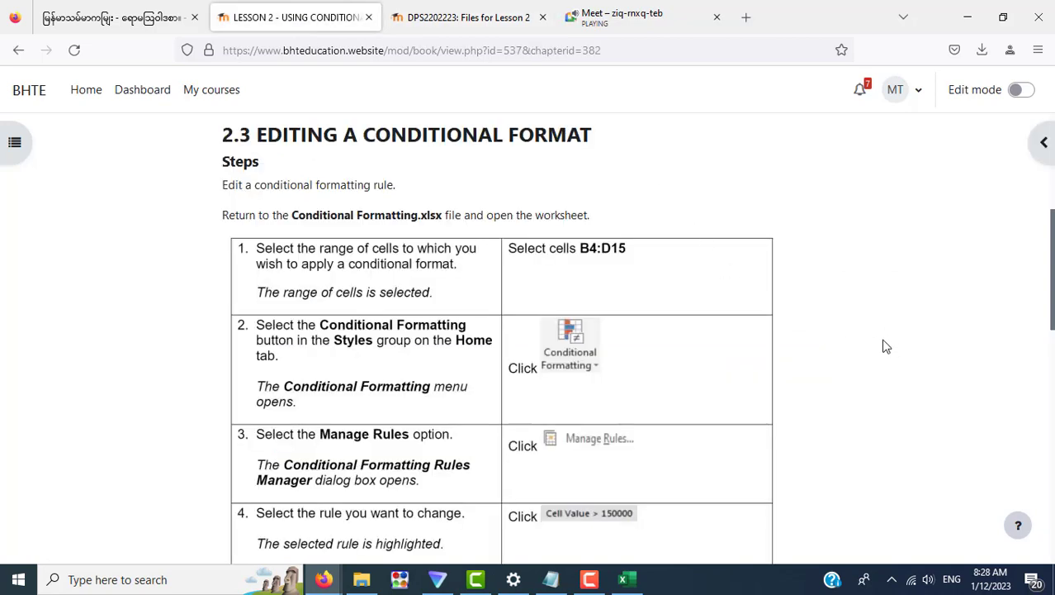
click(630, 581)
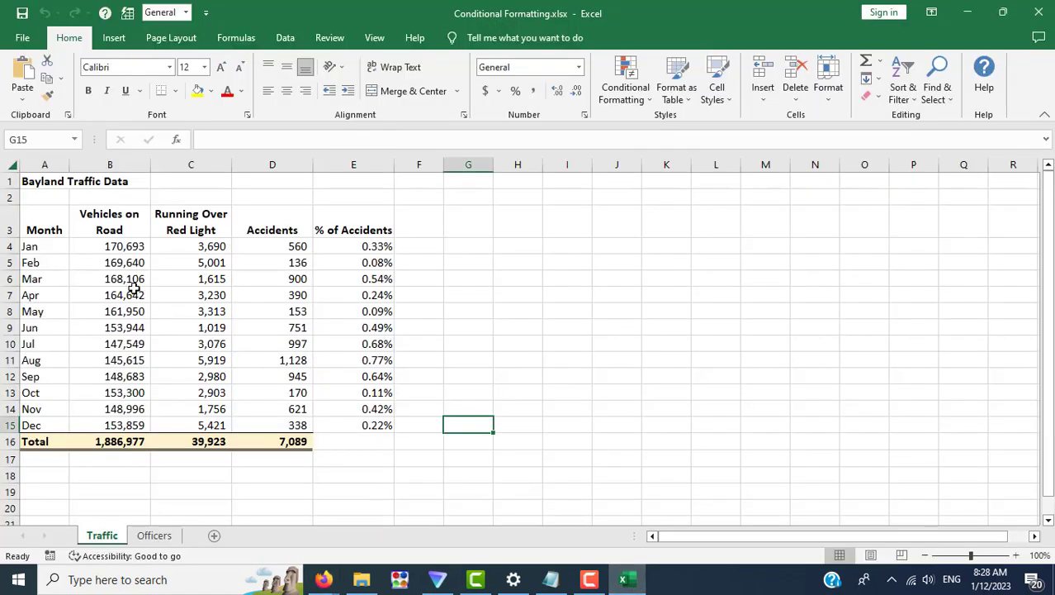
Select B4:D15, review the lesson instructions, and open the Conditional Formatting menu
click(118, 248)
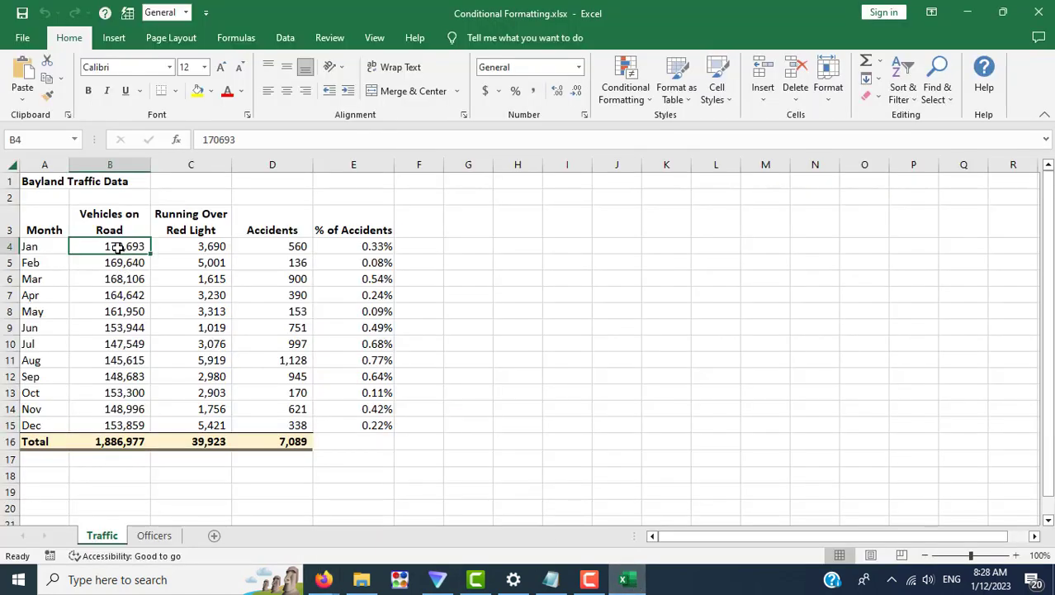
drag(118, 248, 276, 424)
mouse_move(324, 582)
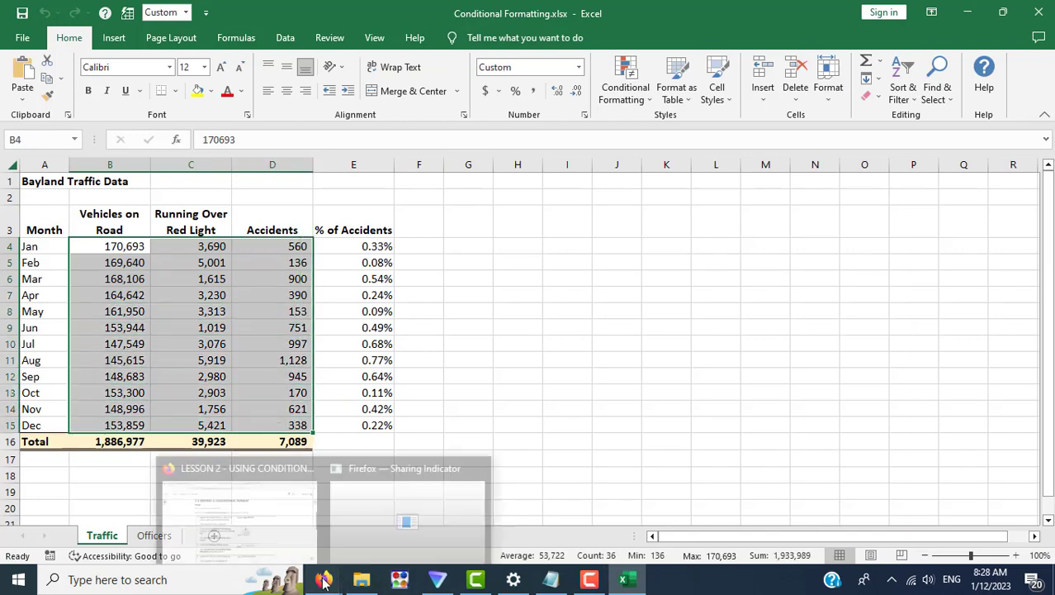
click(270, 541)
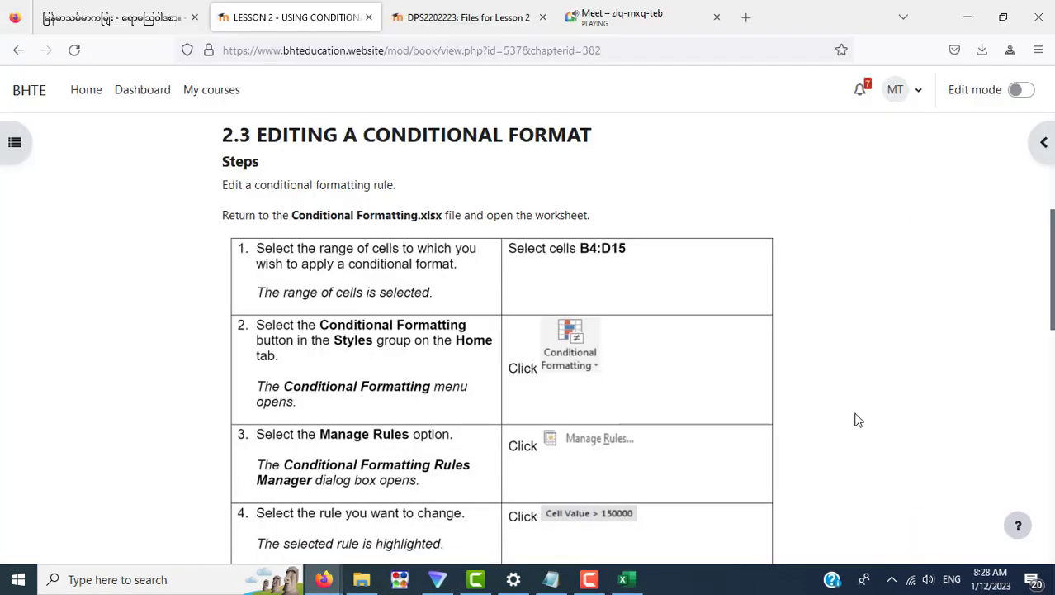
scroll(857, 420, down, 2)
scroll(854, 415, down, 2)
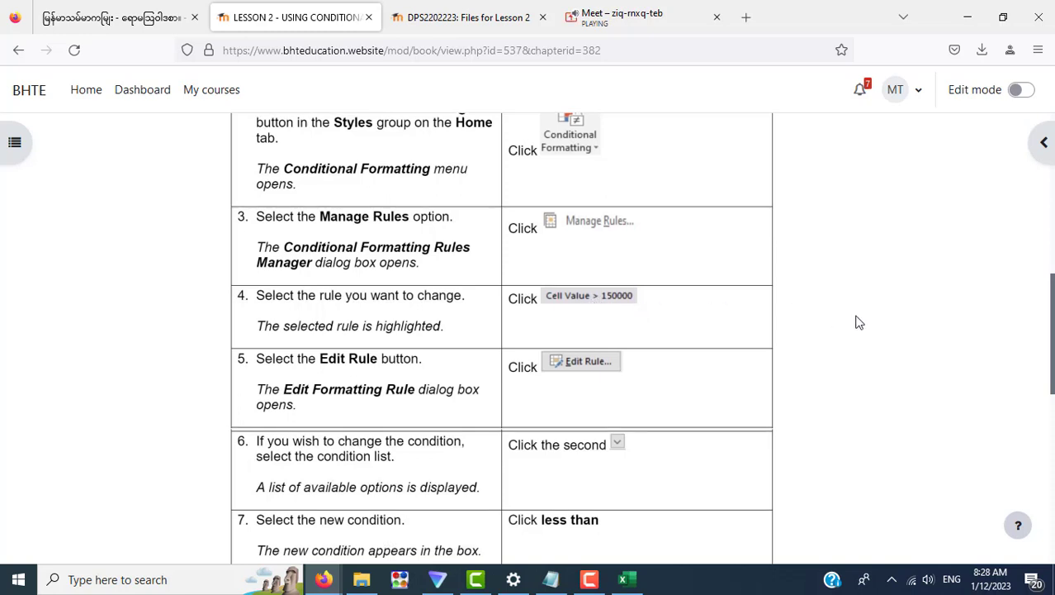
scroll(856, 320, down, 3)
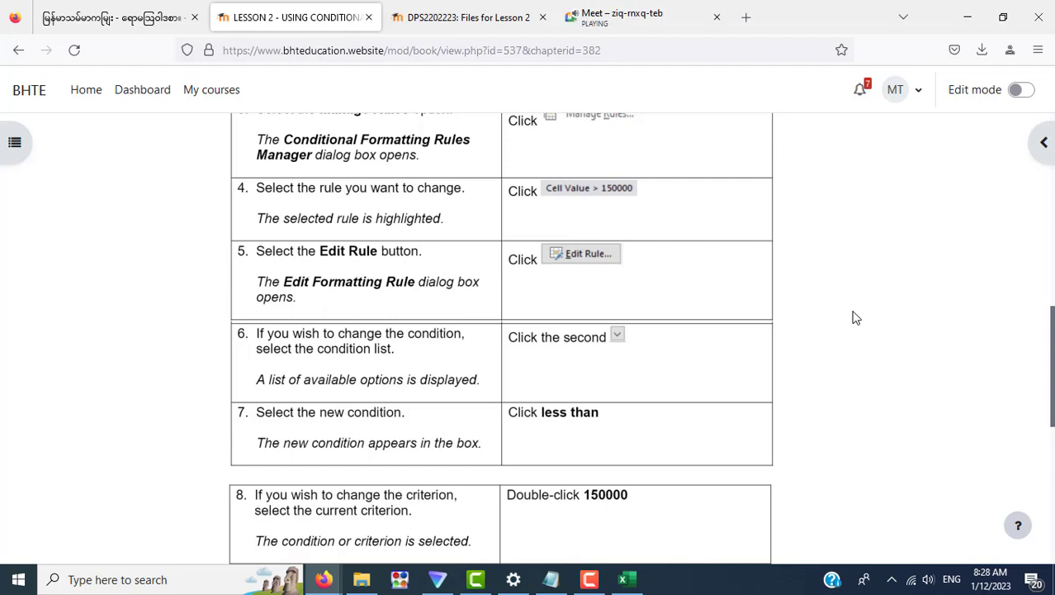
click(625, 579)
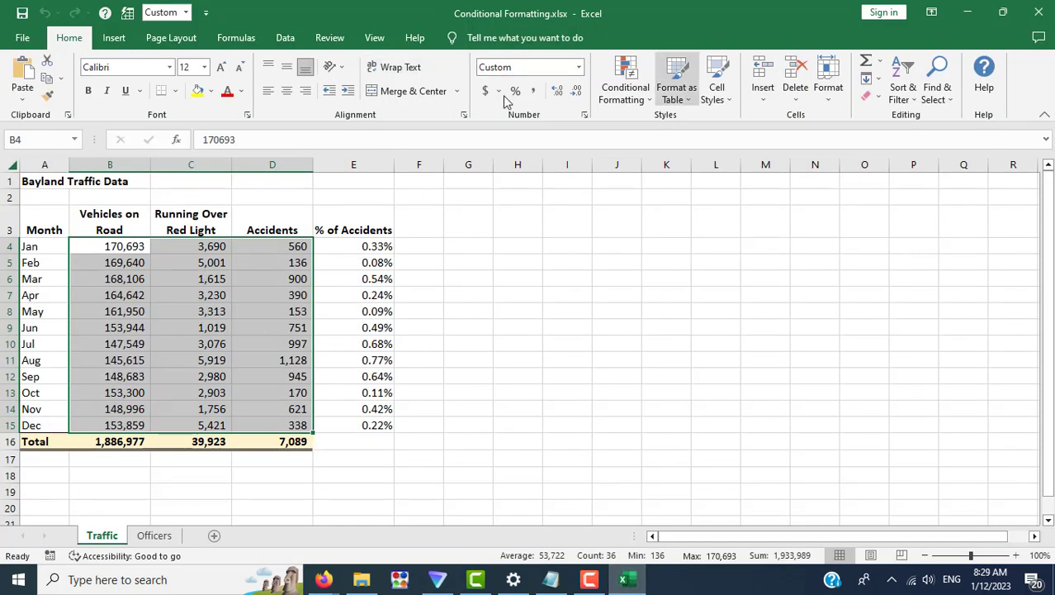
click(628, 94)
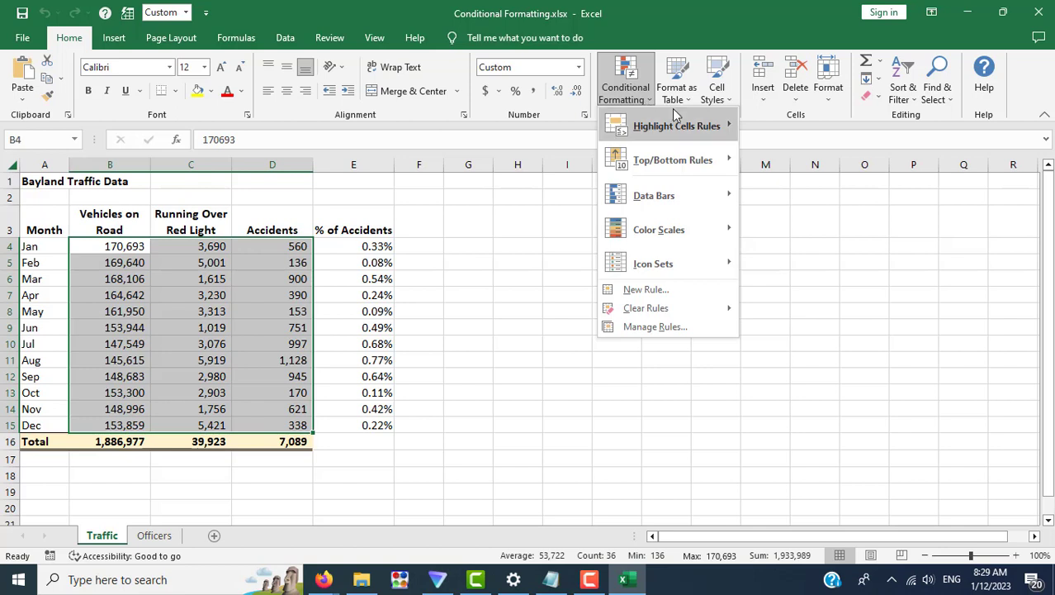
Apply a Greater Than 150000 rule with Light Red Fill with Dark Red Text to B4:D15
mouse_move(675, 110)
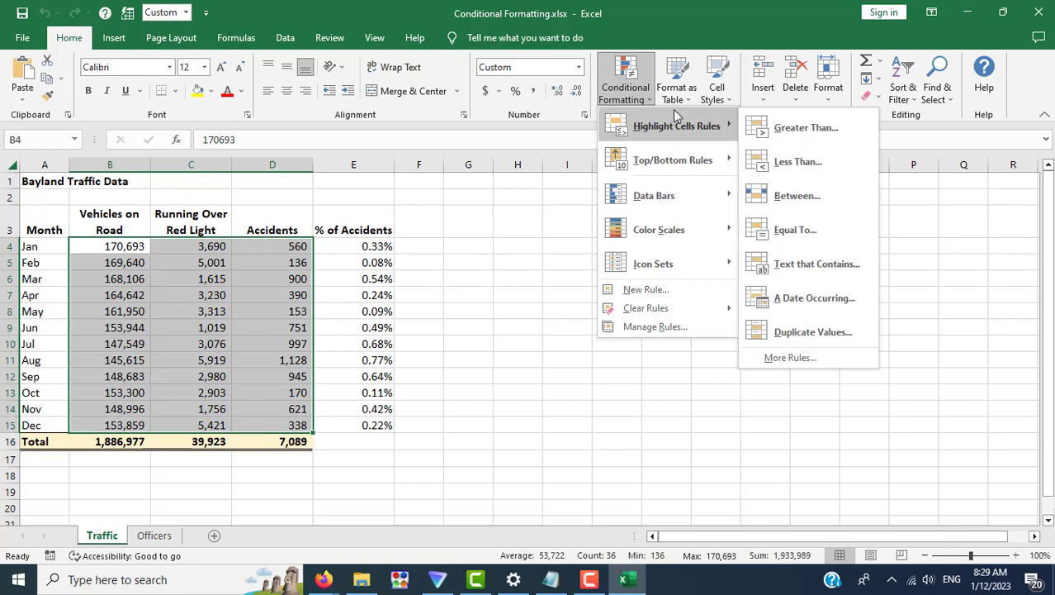
click(798, 129)
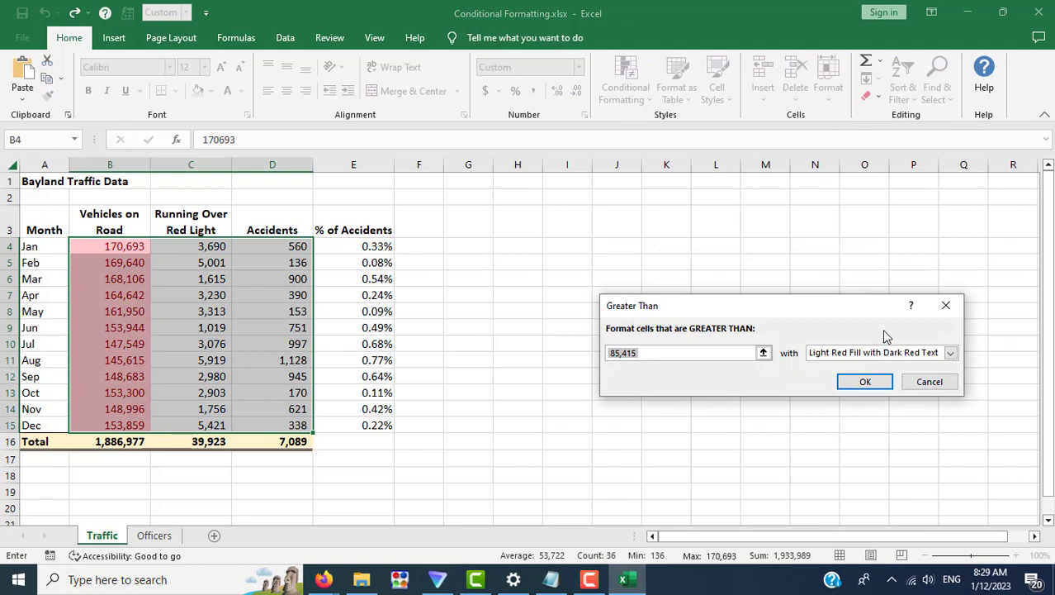
text(150)
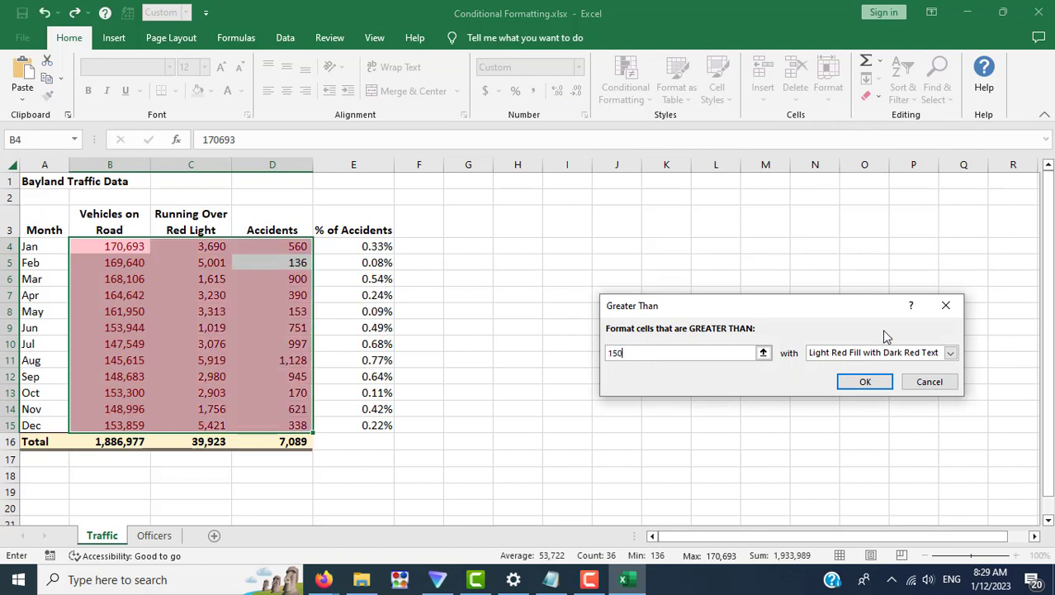
text(000)
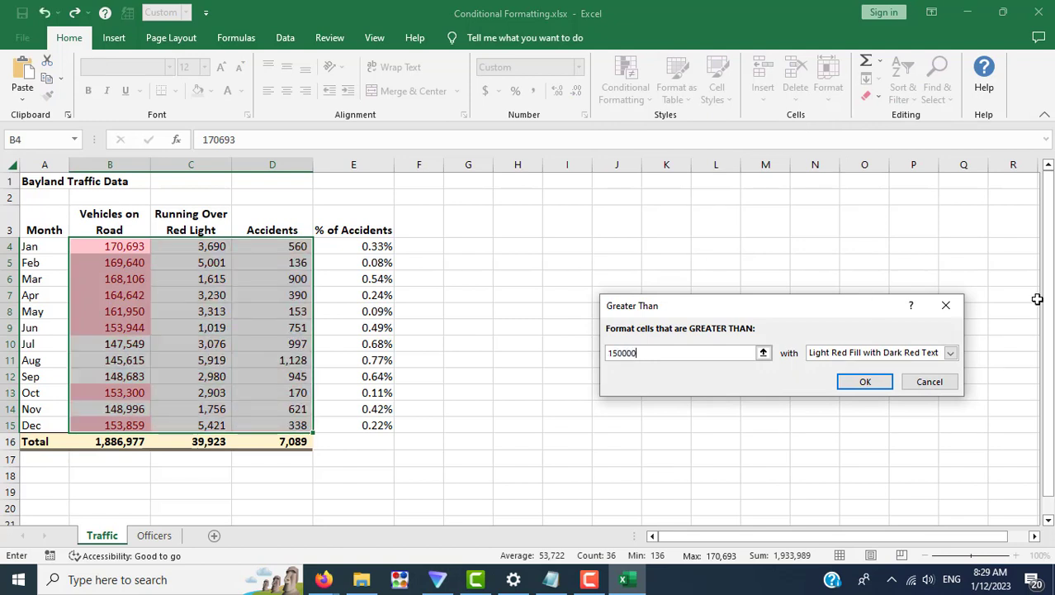
click(875, 383)
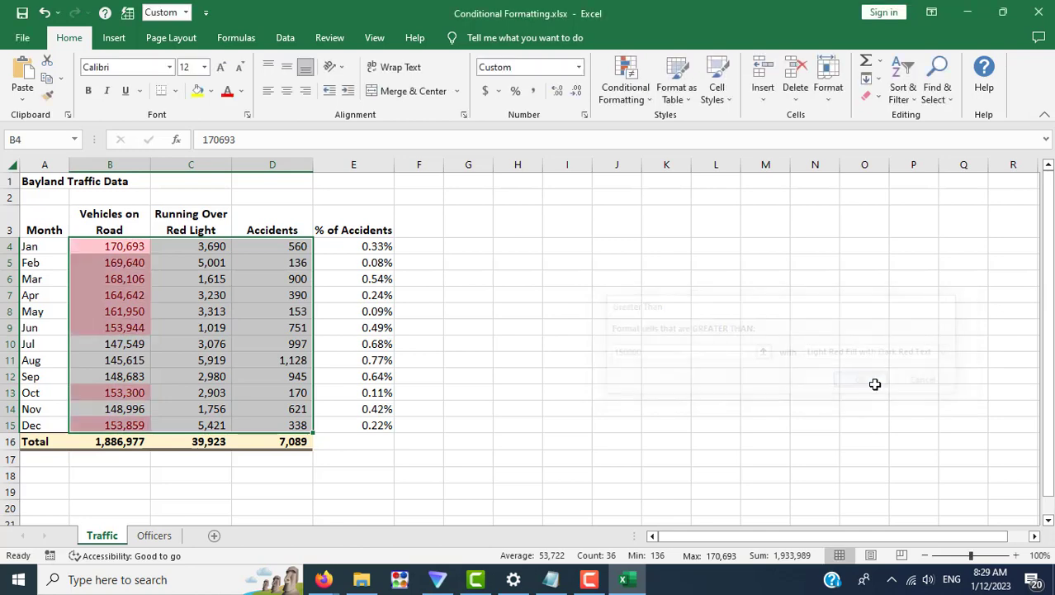
click(595, 443)
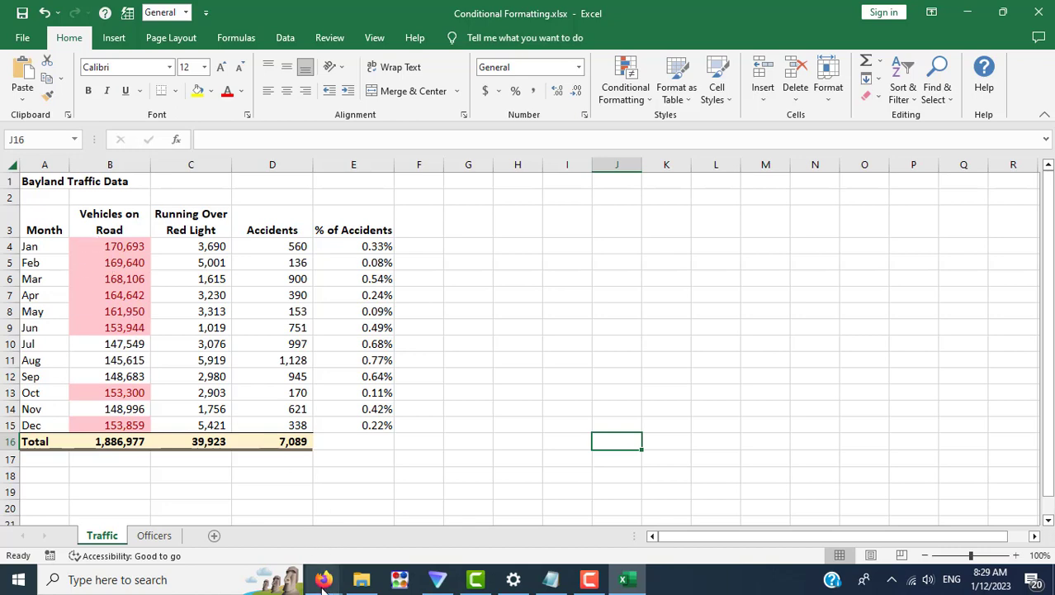
mouse_move(323, 580)
click(276, 537)
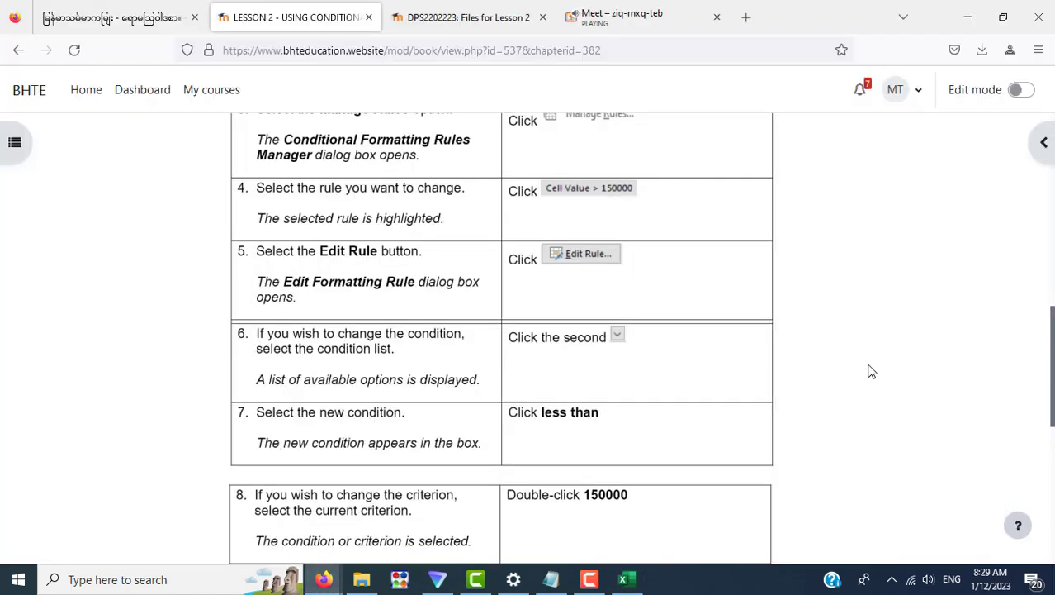
scroll(868, 371, down, 4)
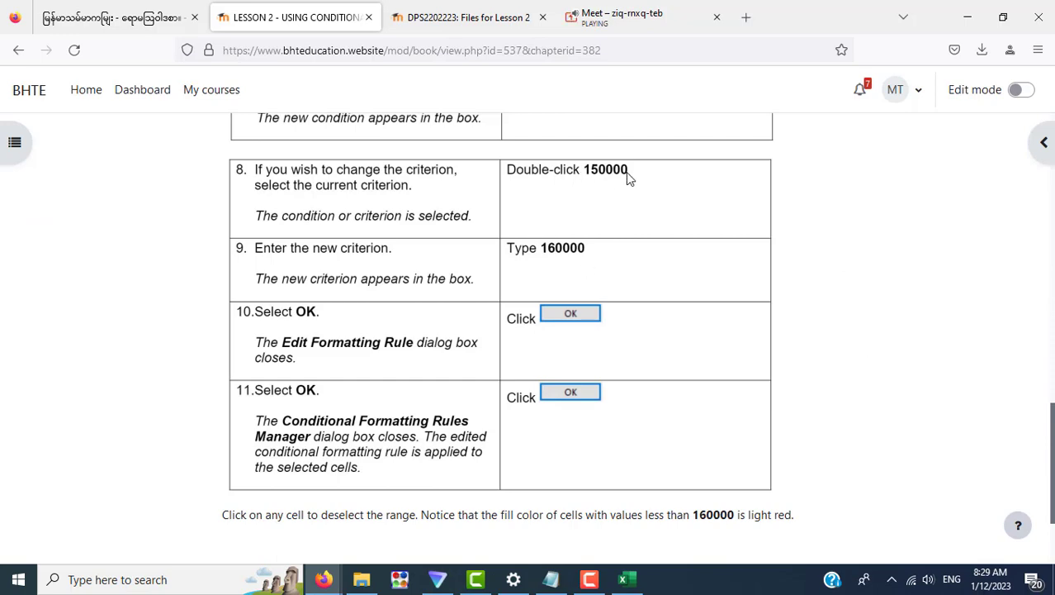
click(625, 579)
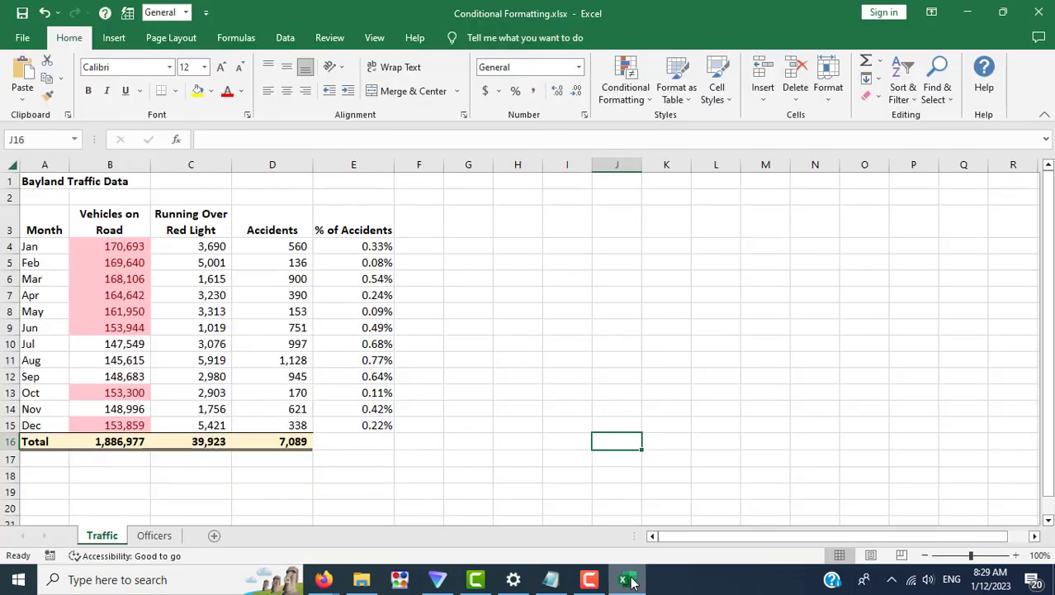
Select B4:D15 and open the Rules Manager showing its Cell Value > 150000 rule
click(111, 244)
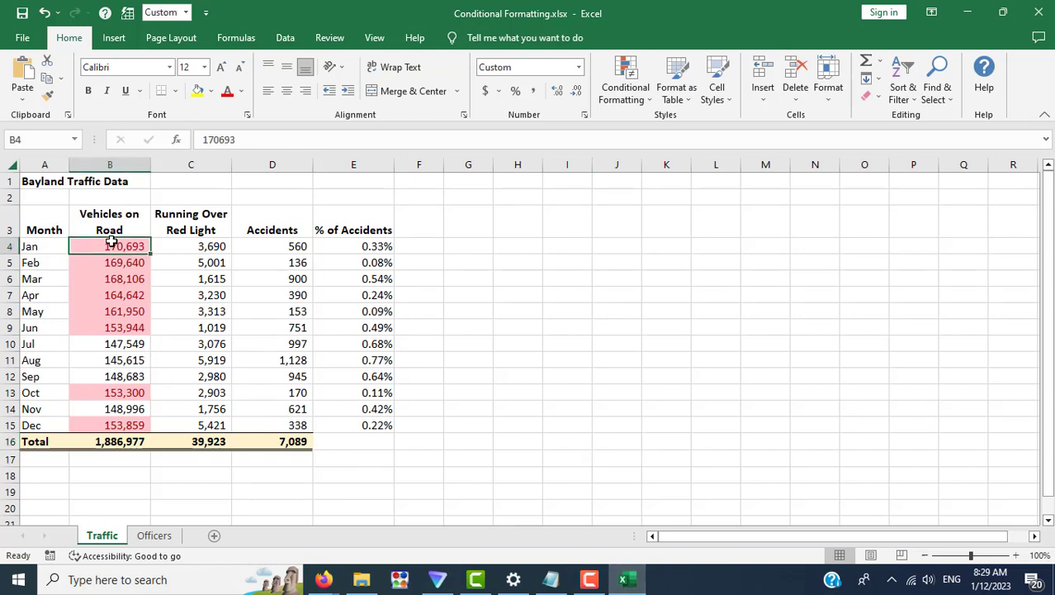
click(628, 92)
mouse_move(645, 129)
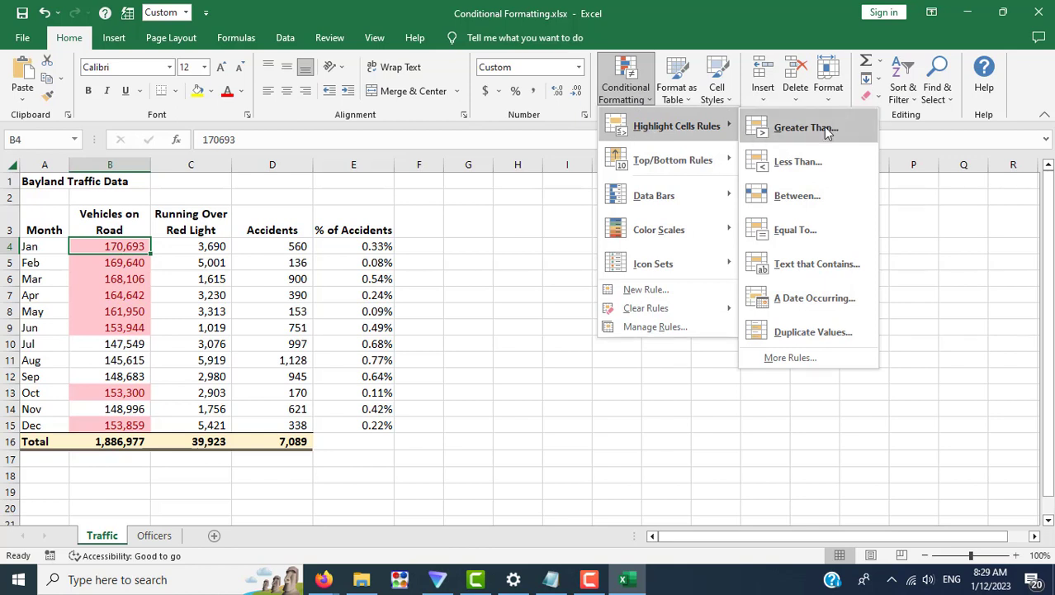
key(Escape)
key(Escape)
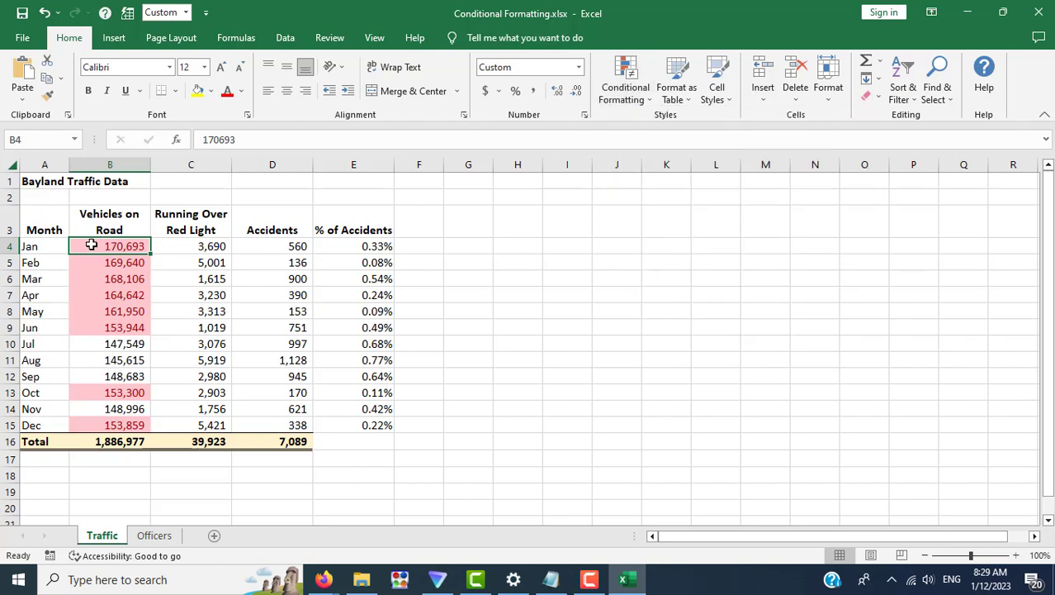
drag(91, 246, 281, 423)
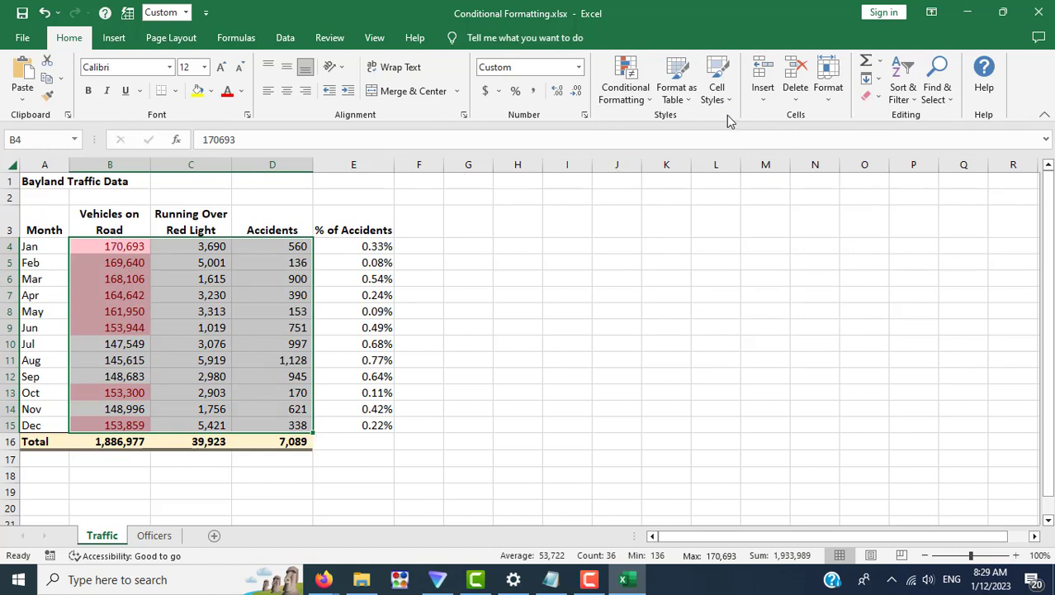
click(633, 101)
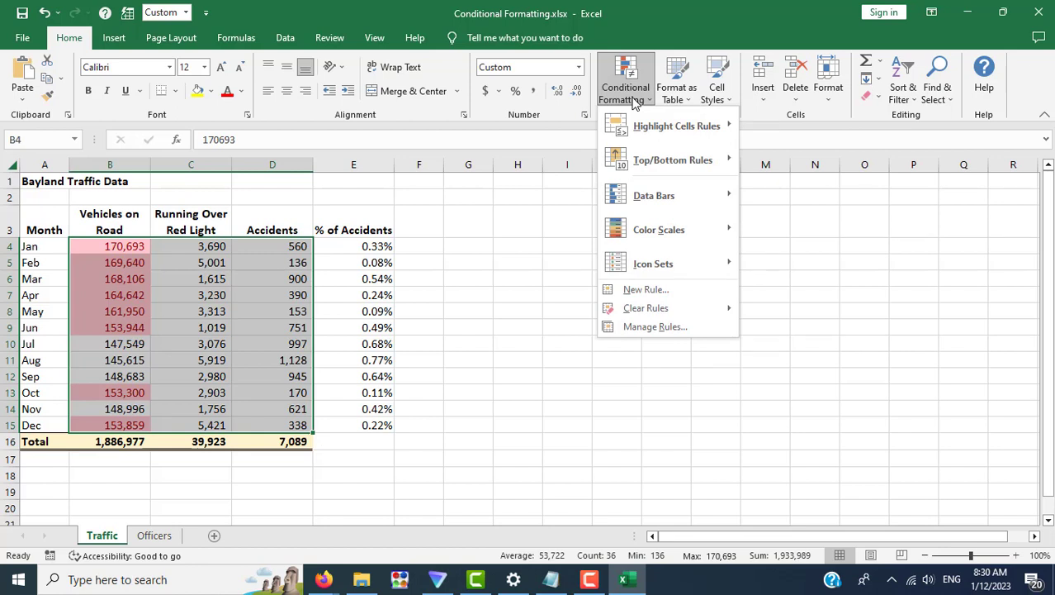
mouse_move(640, 125)
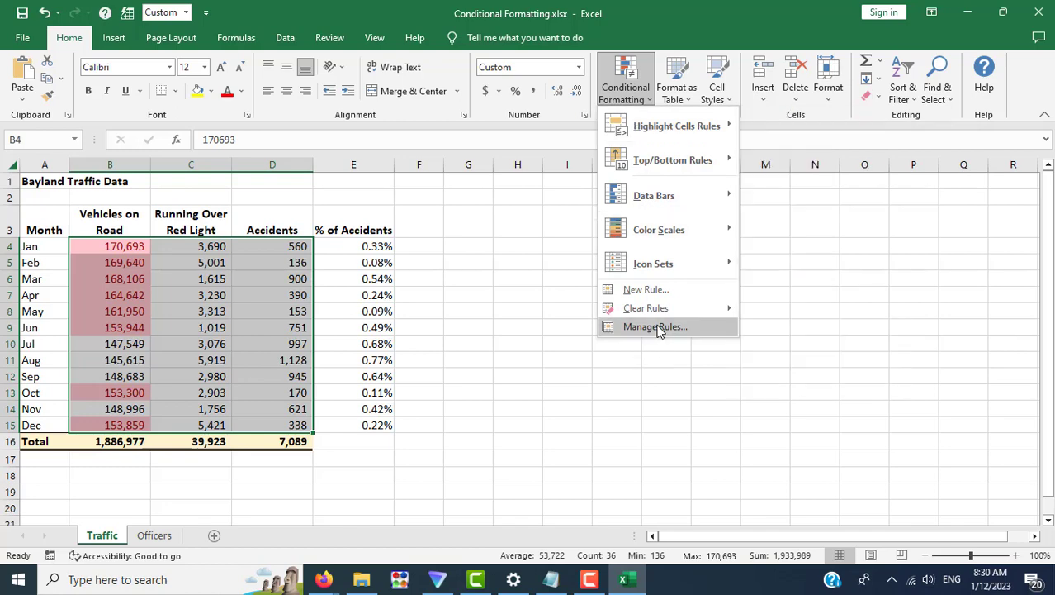
click(657, 327)
drag(869, 249, 742, 193)
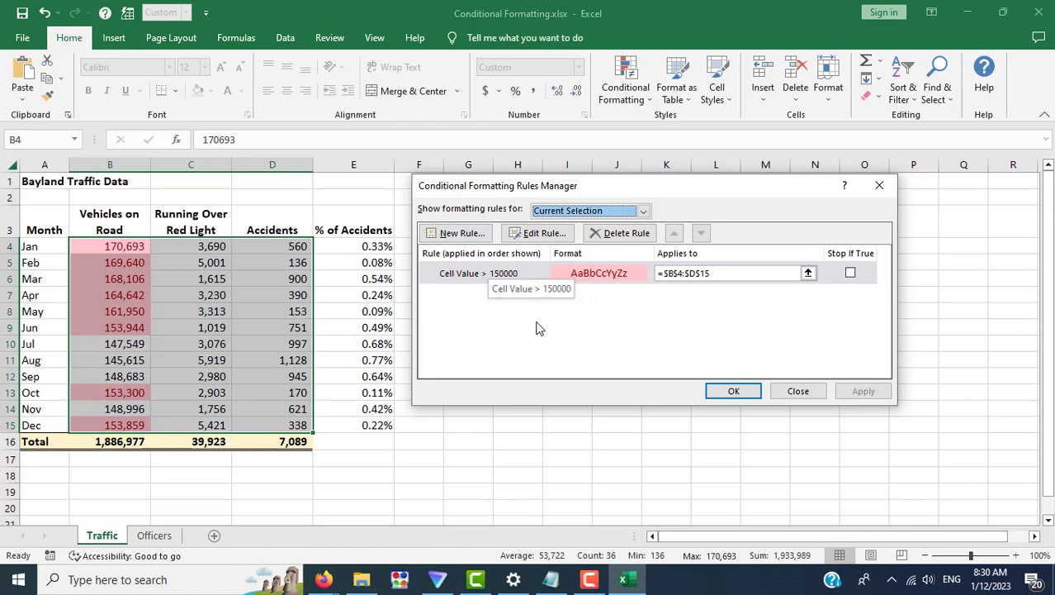
Raise the highlight rule's threshold from 150000 to 160000 and apply it to B4:D15
double_click(500, 274)
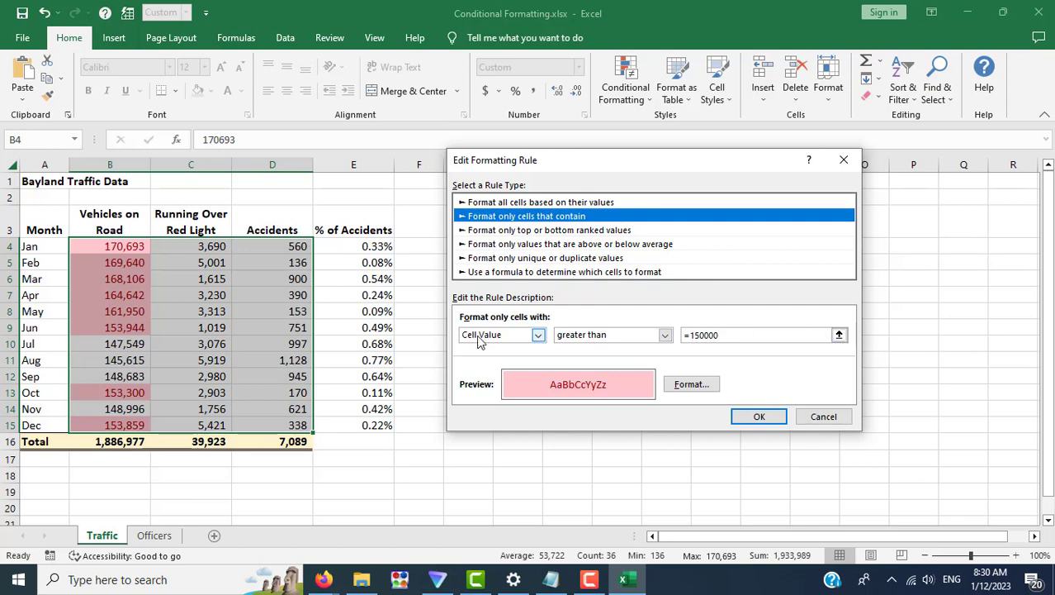
click(700, 333)
click(698, 334)
text(6)
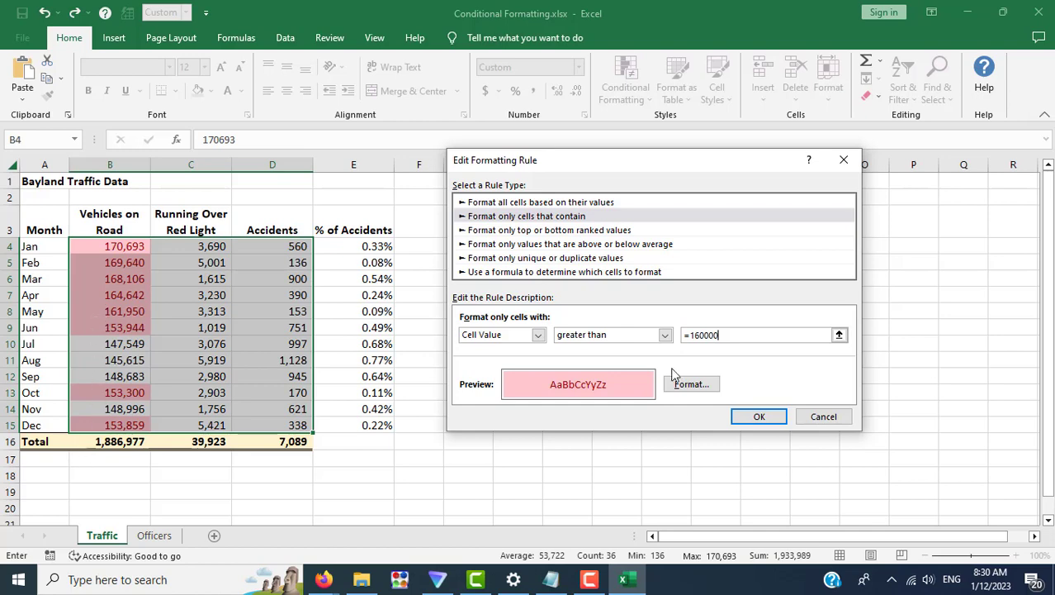
click(756, 417)
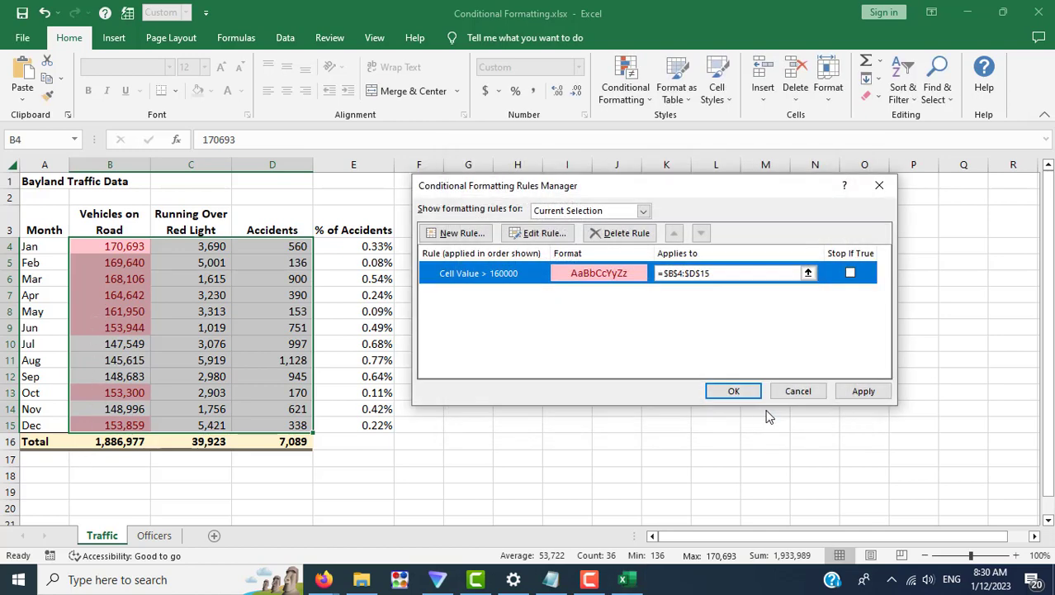
click(864, 391)
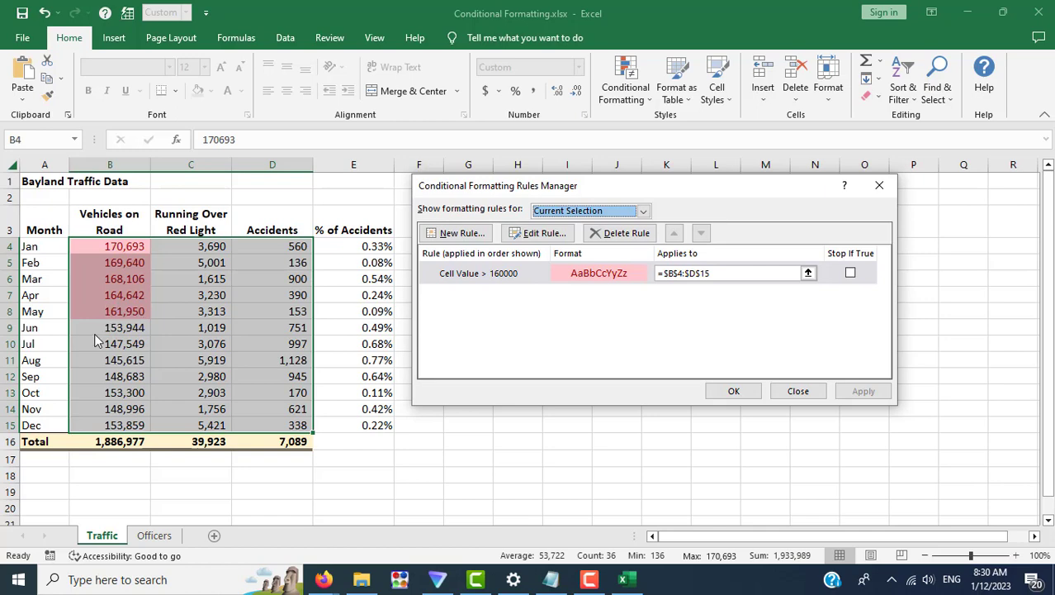
click(726, 388)
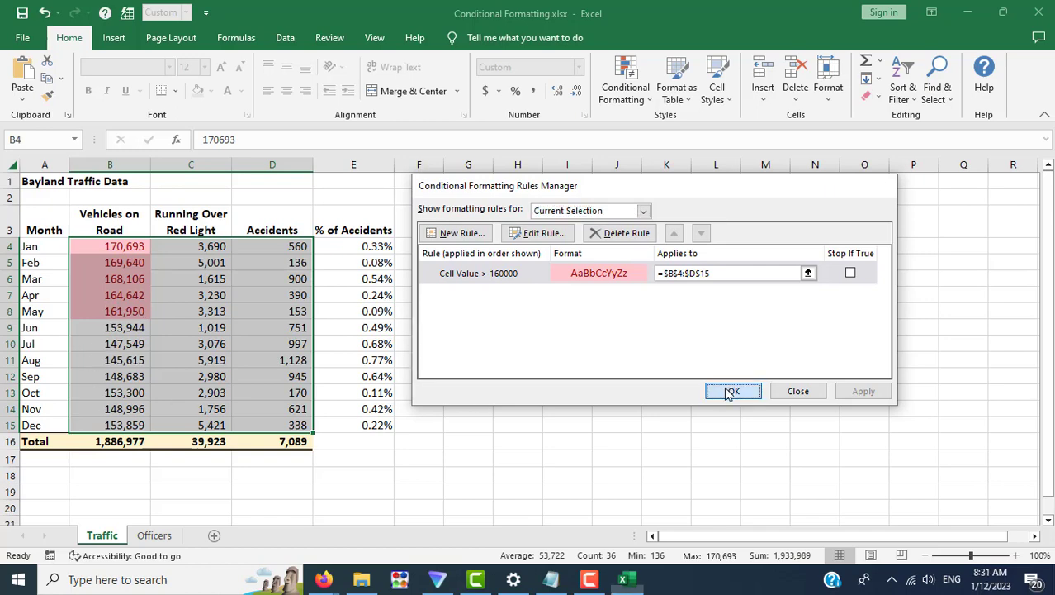
Advance the Moodle lesson to section 2.4 Changing a Conditional Format, then return to Excel
click(323, 580)
click(273, 520)
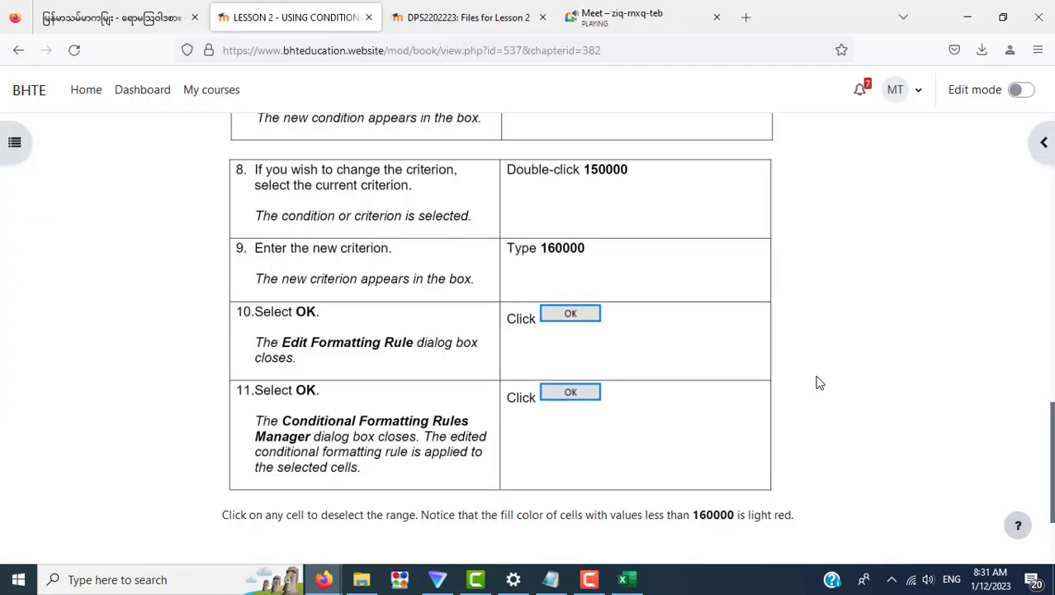
scroll(820, 382, down, 3)
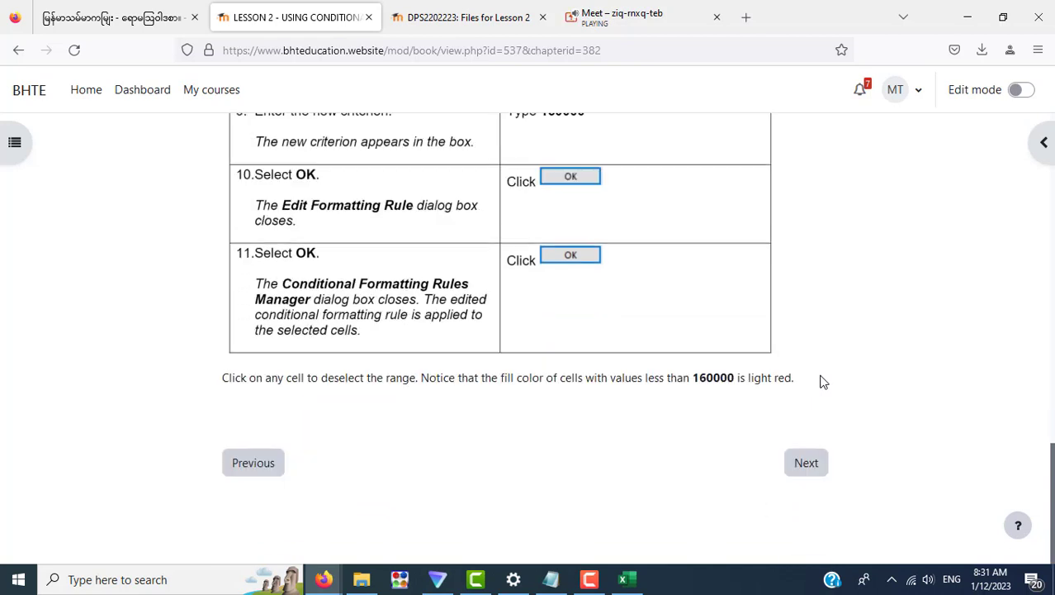
click(808, 464)
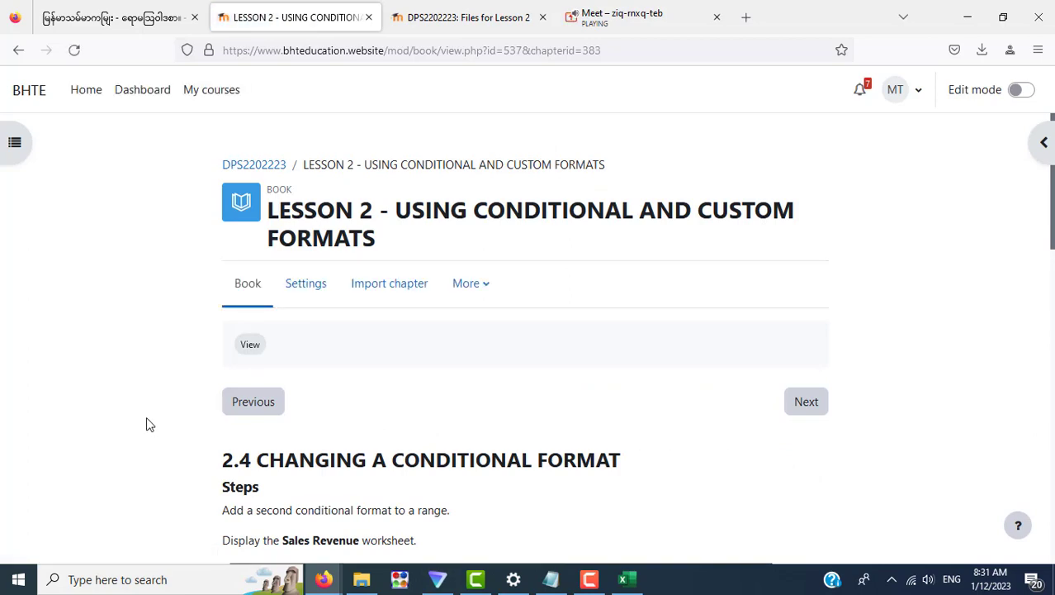
scroll(150, 424, down, 4)
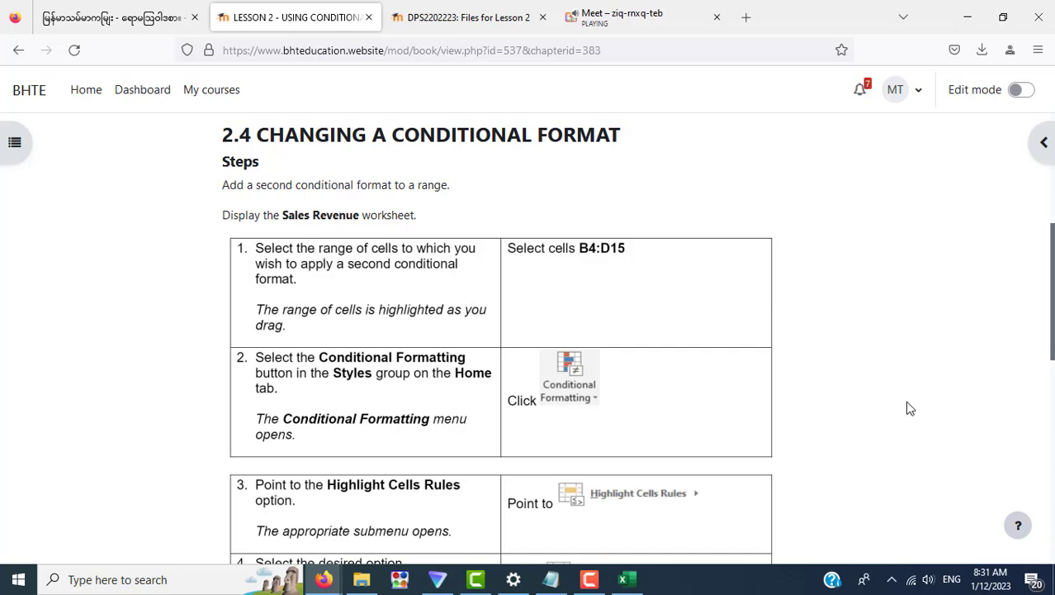
click(626, 579)
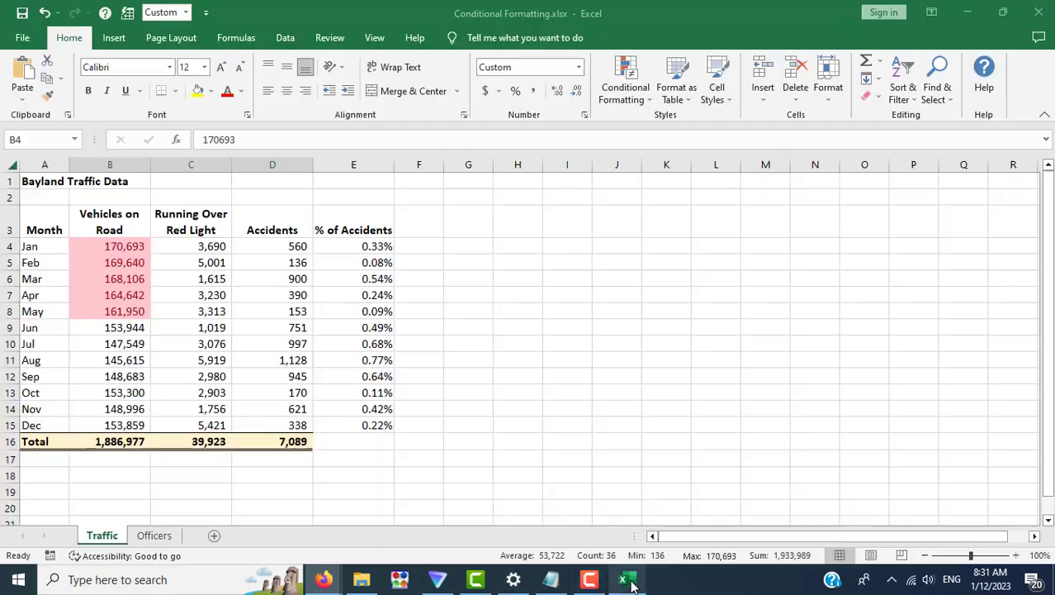
click(152, 539)
click(100, 537)
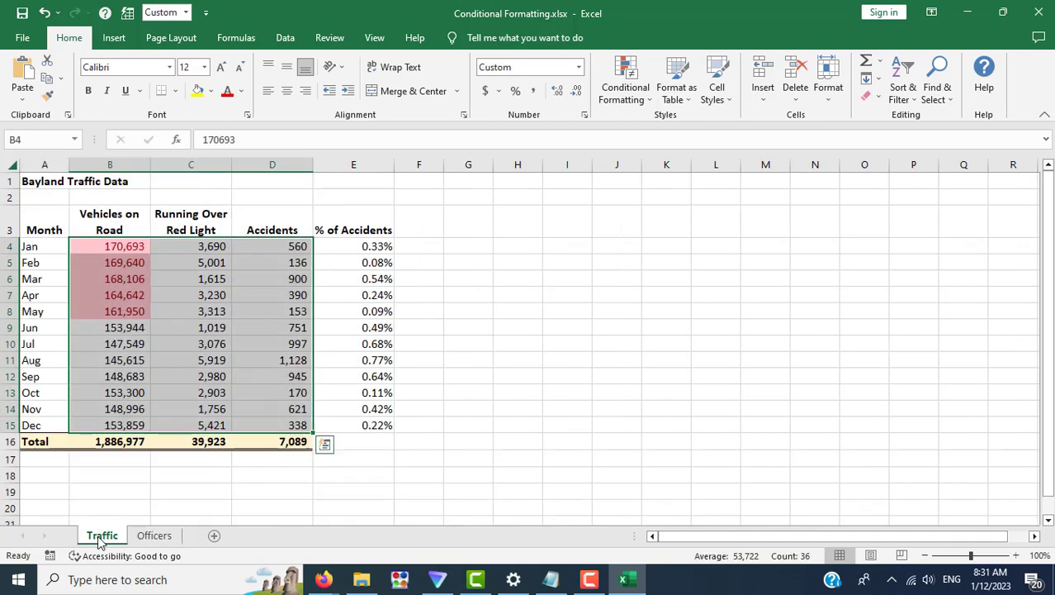
click(159, 539)
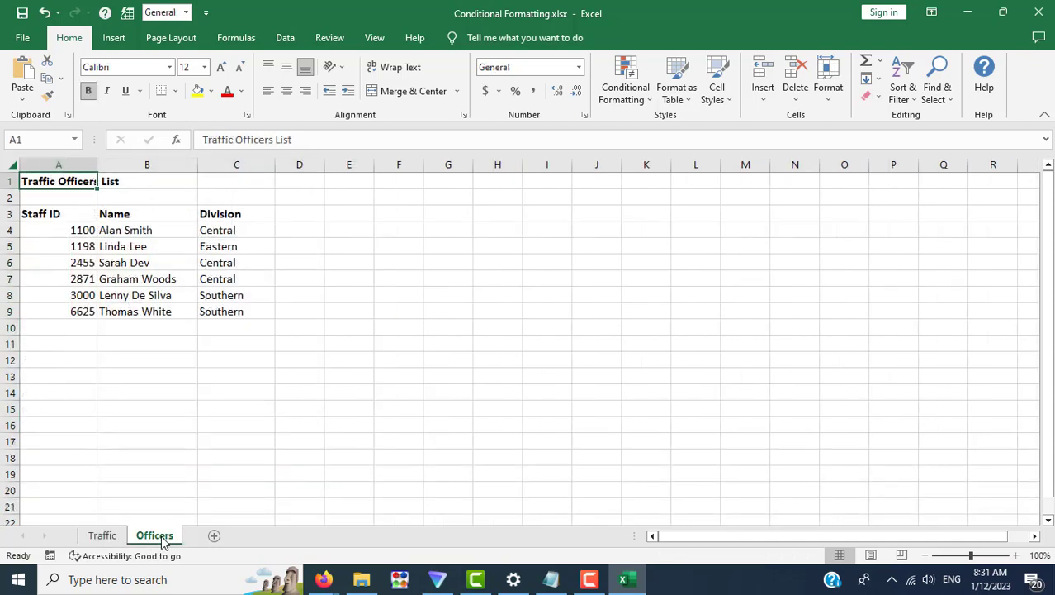
click(103, 537)
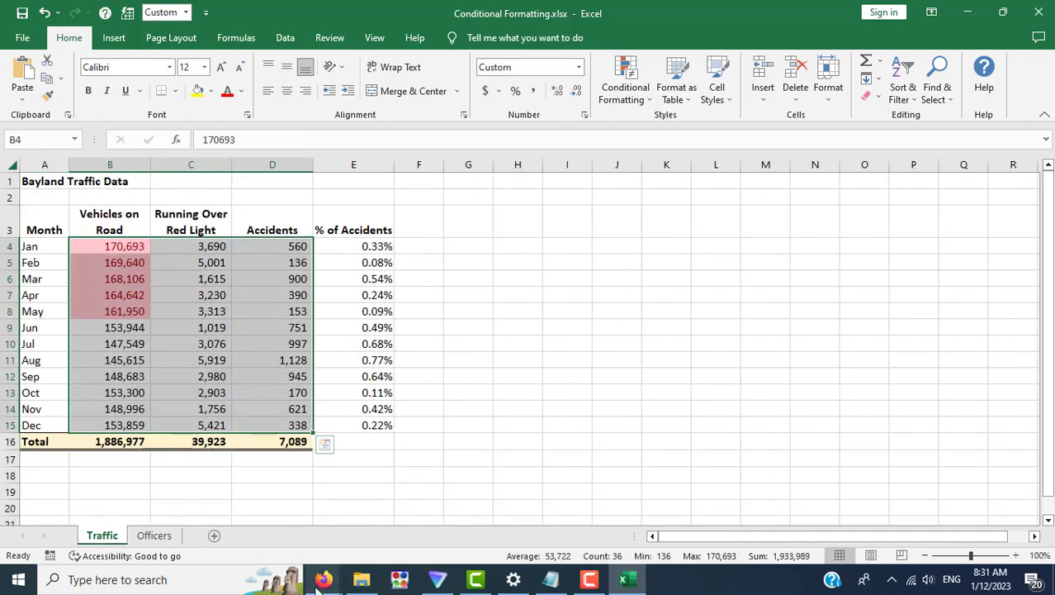
mouse_move(328, 583)
click(272, 507)
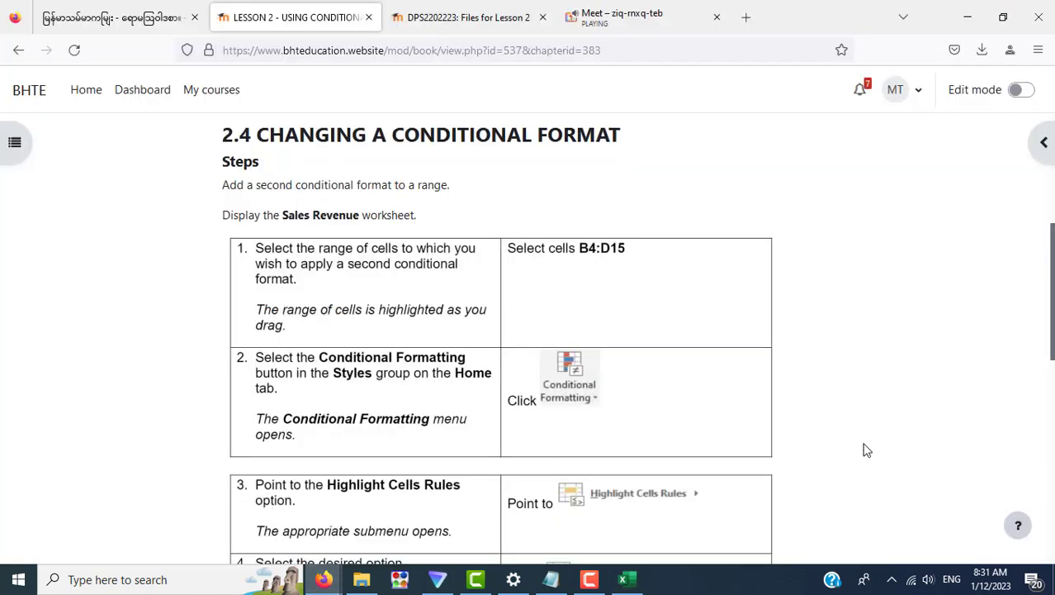
scroll(859, 449, up, 4)
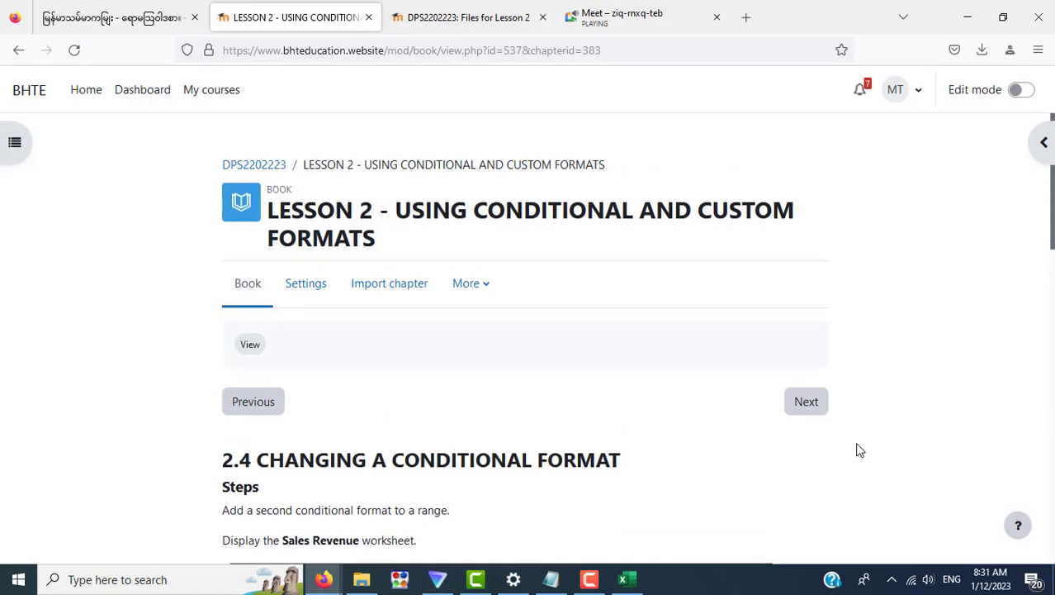
scroll(859, 446, down, 4)
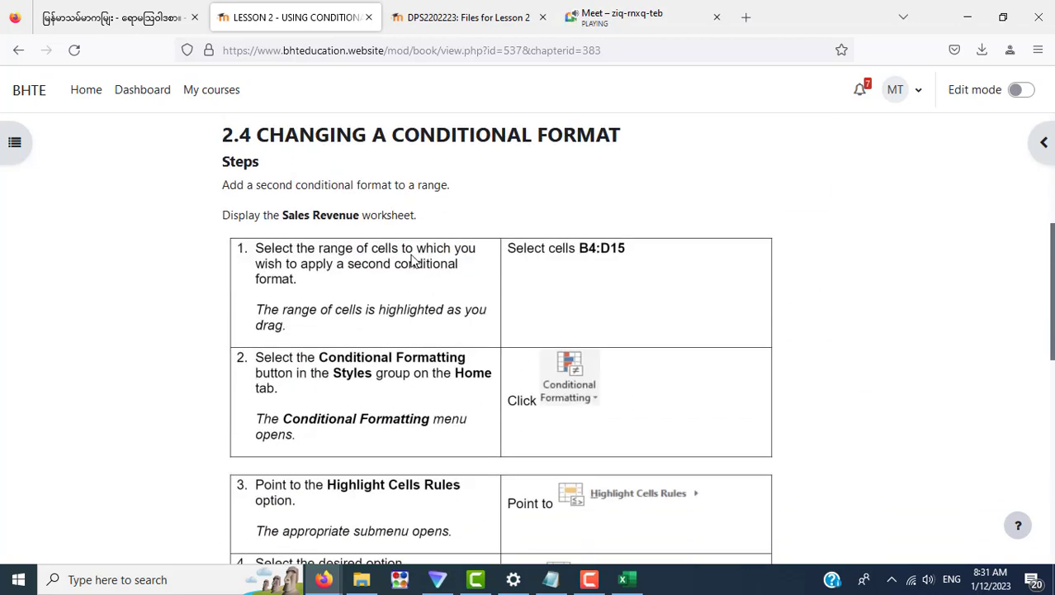
click(629, 578)
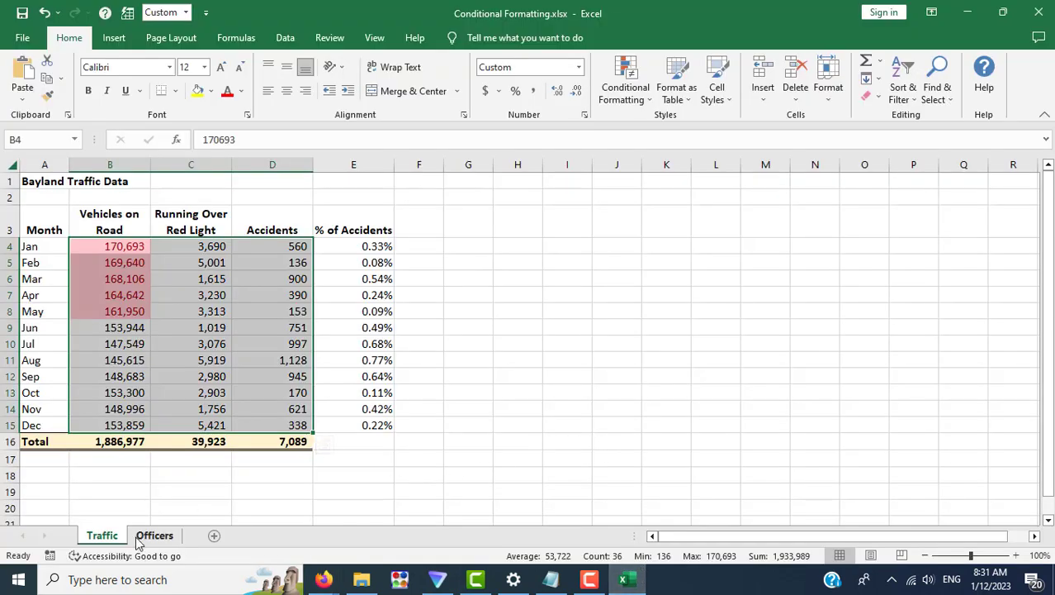
Download Order Records.xlsx from the Files for Lesson 2 folder and open it in Excel
mouse_move(323, 579)
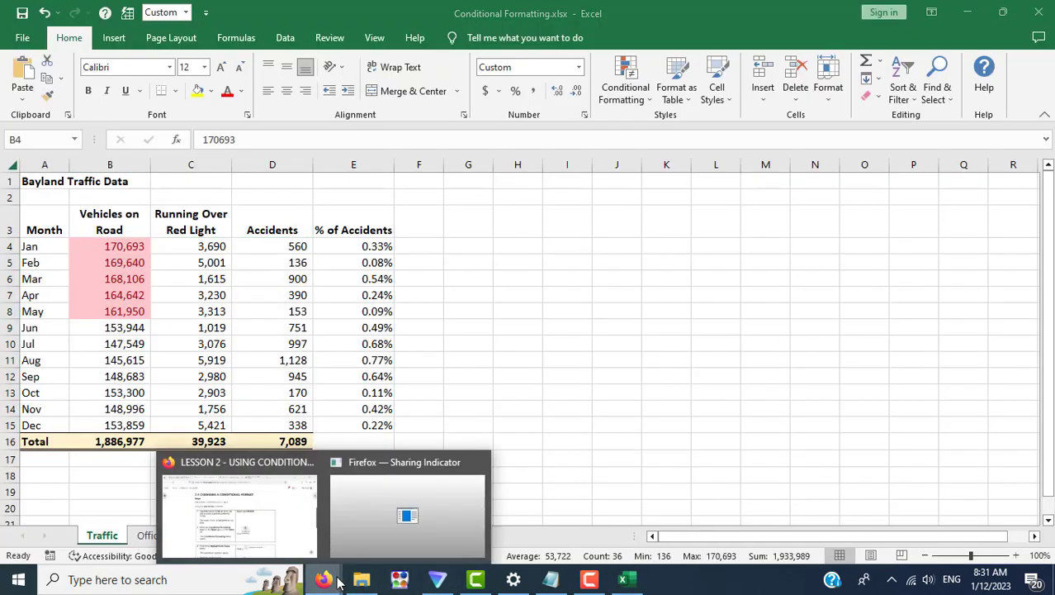
click(293, 527)
click(444, 25)
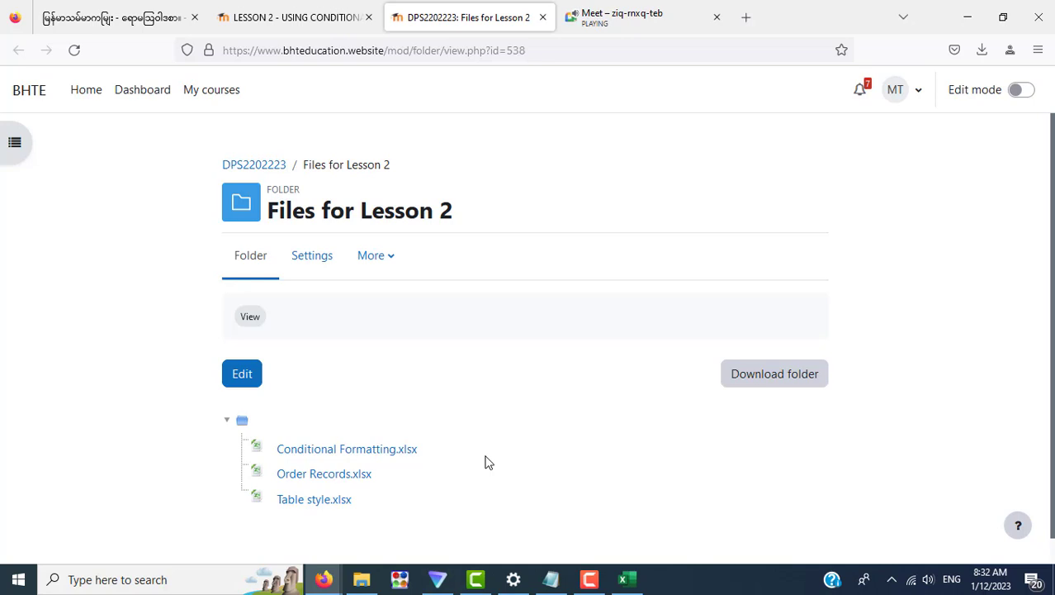
click(326, 479)
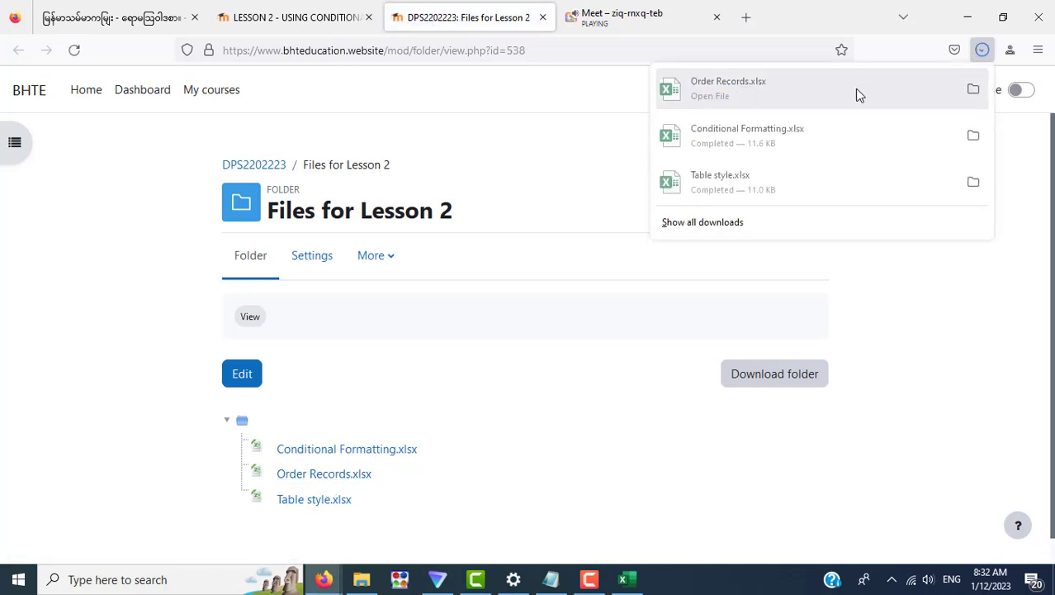
click(845, 89)
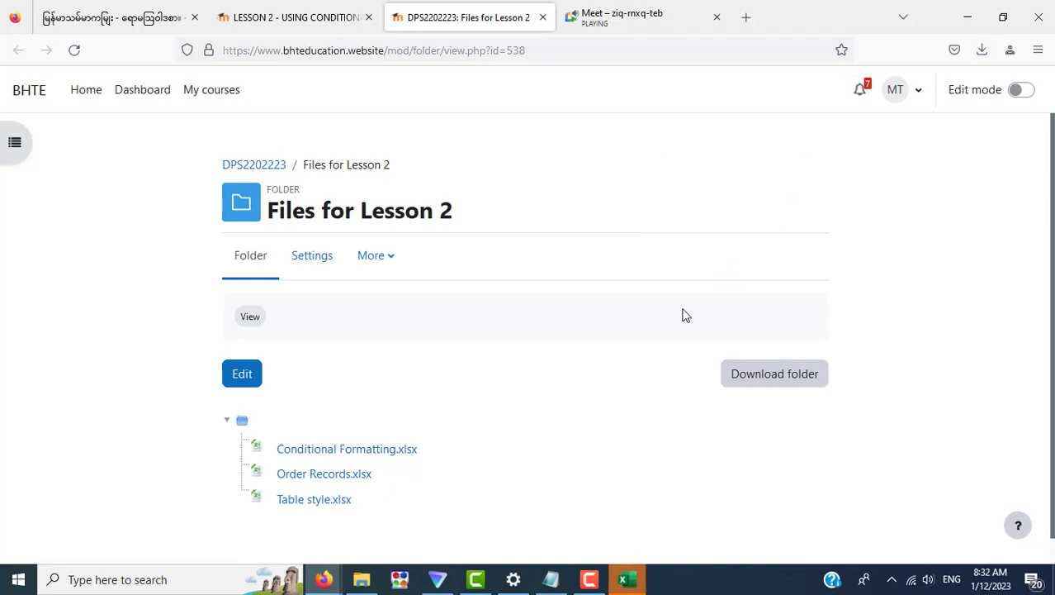
click(629, 581)
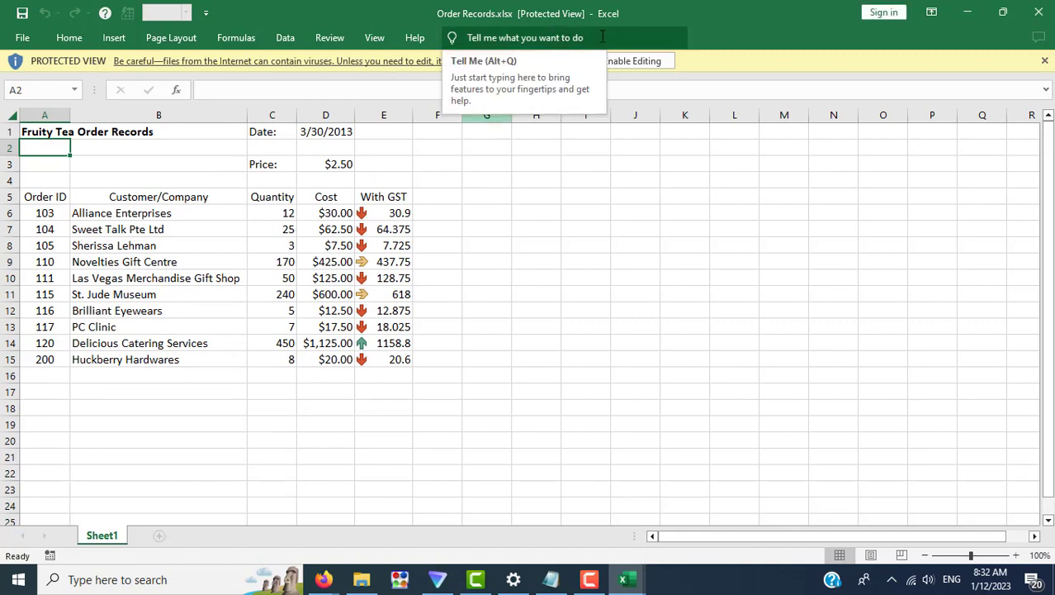
Take Order Records.xlsx out of Protected View by enabling editing
click(648, 61)
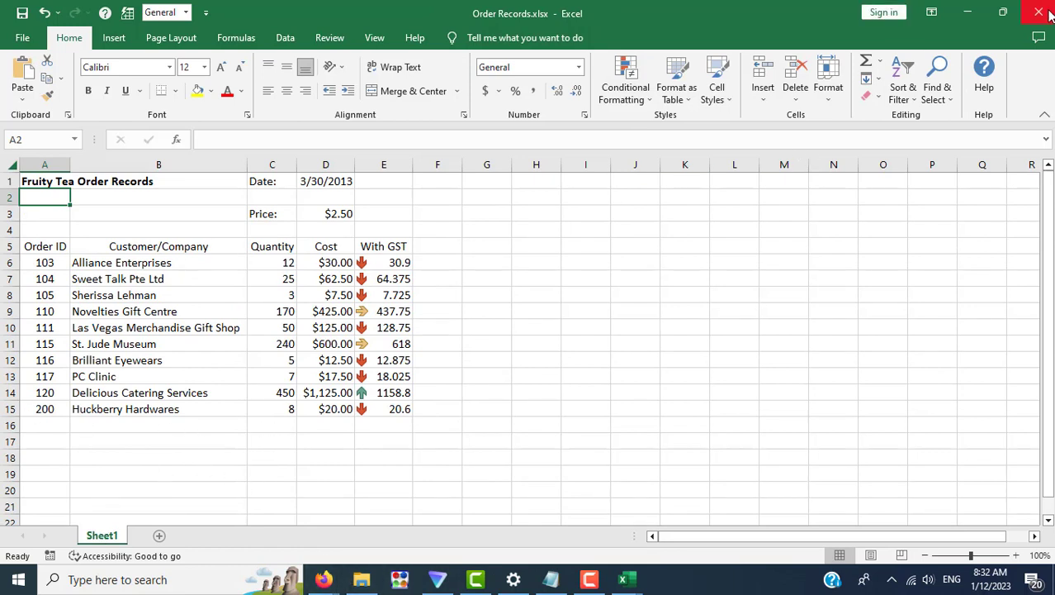
Close Order Records.xlsx and bring up the LESSON 2 page in Firefox
click(970, 19)
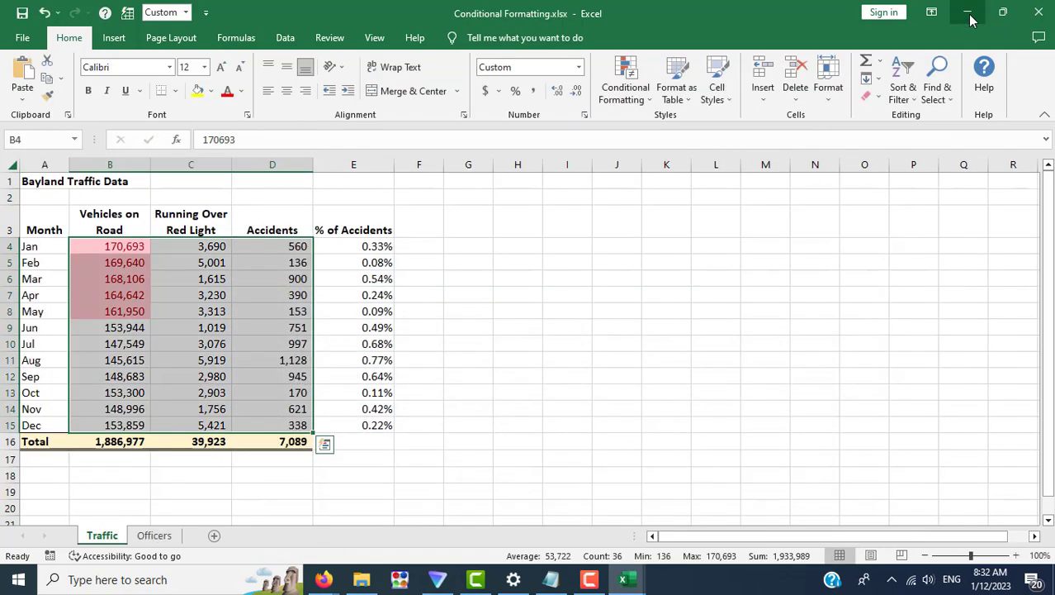
click(597, 407)
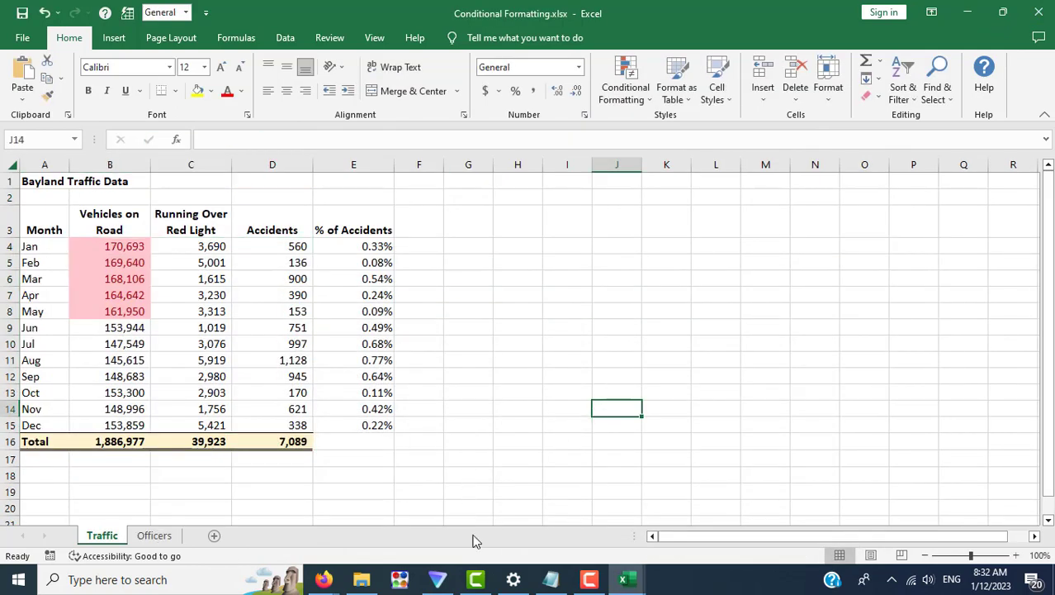
mouse_move(323, 579)
click(252, 514)
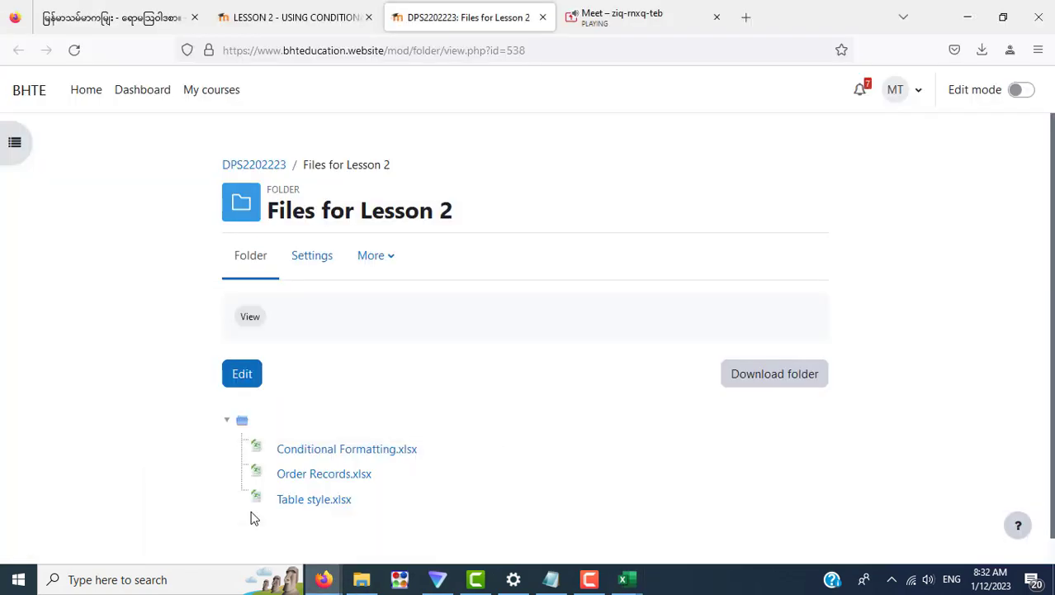
click(289, 18)
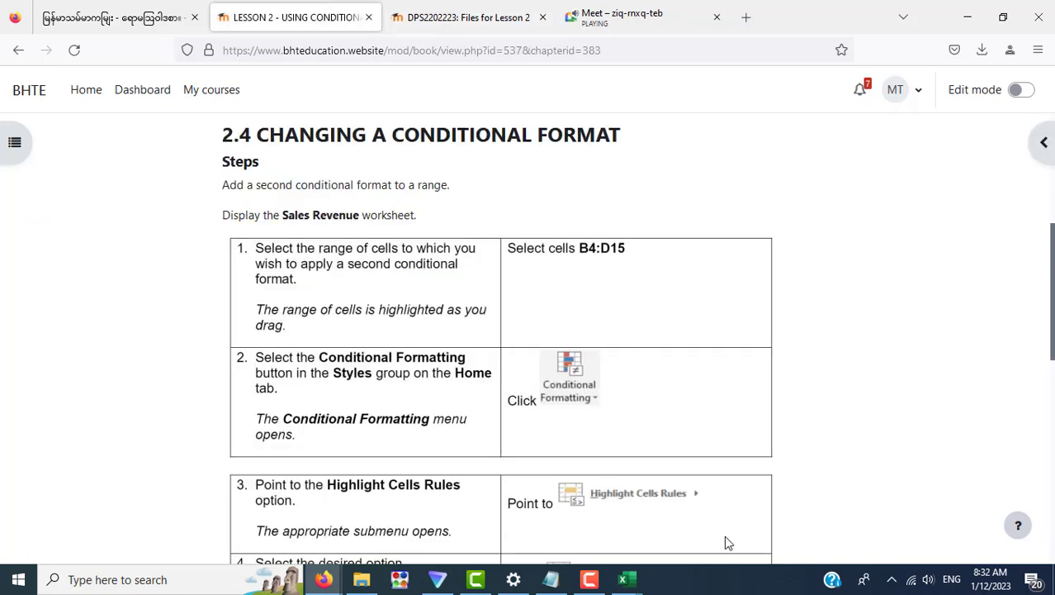
Bring the Conditional Formatting workbook back to the front
mouse_move(625, 579)
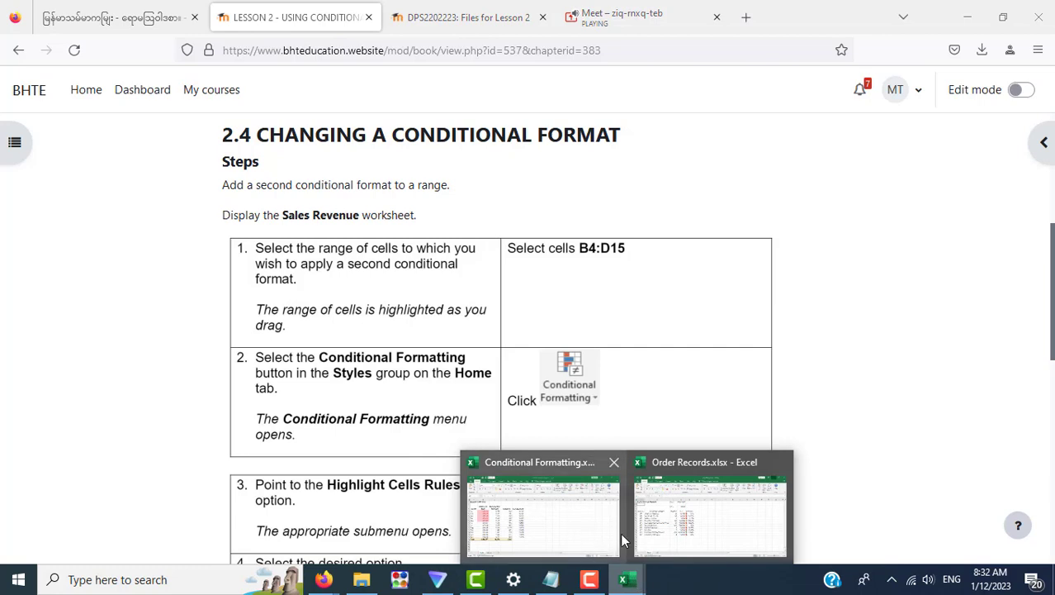
mouse_move(678, 533)
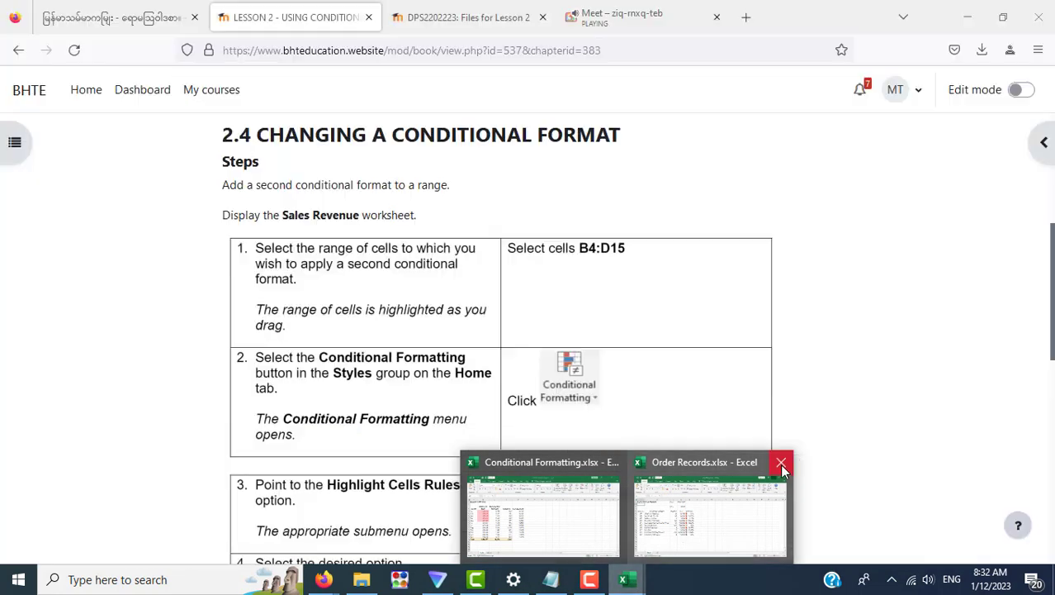
click(666, 504)
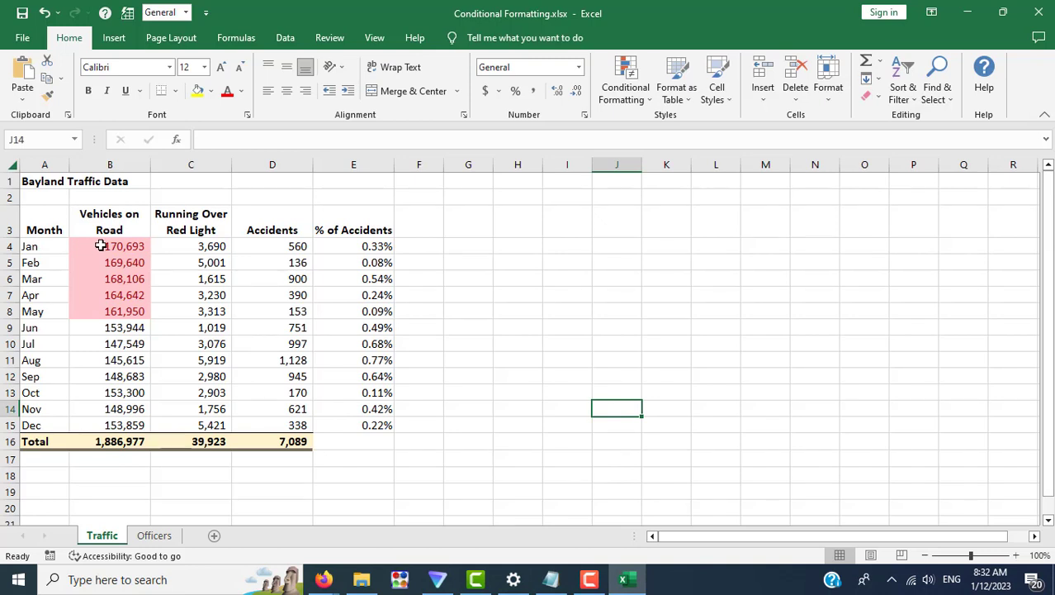
Select the traffic figures B4:D15, then switch to the LESSON 2 page in Firefox
drag(100, 245, 268, 425)
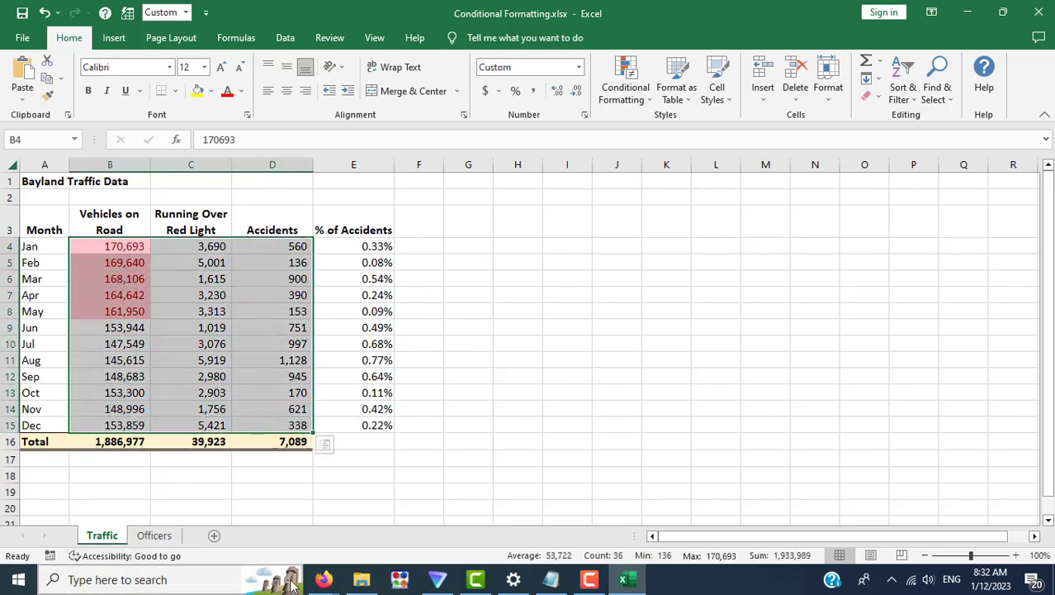
mouse_move(326, 580)
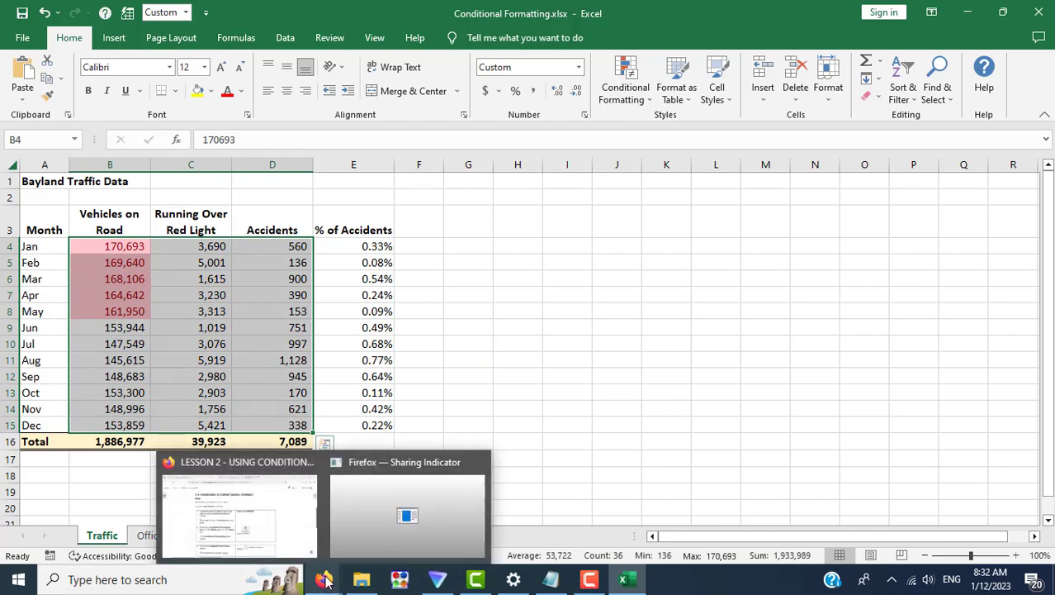
click(279, 525)
Scroll through lesson steps 4–8 on adding a green format, then return to Excel
scroll(837, 410, down, 2)
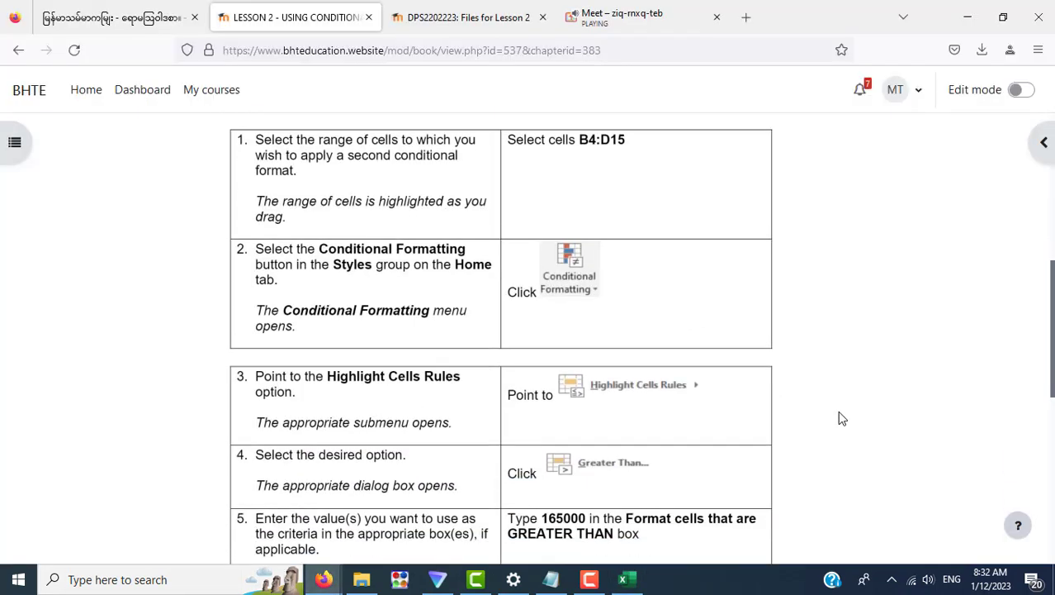
scroll(837, 411, down, 1)
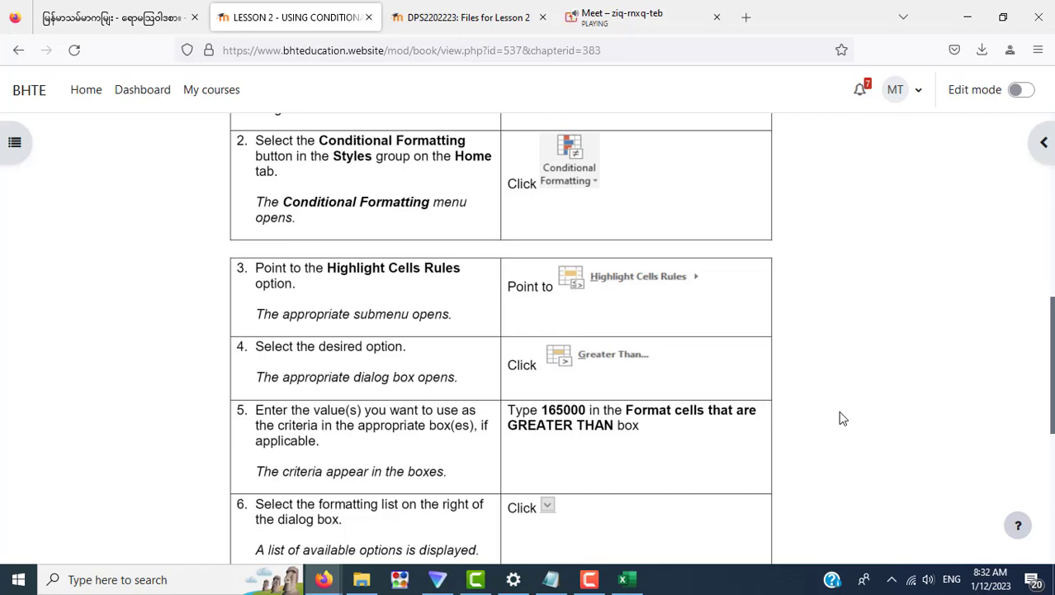
scroll(839, 417, down, 3)
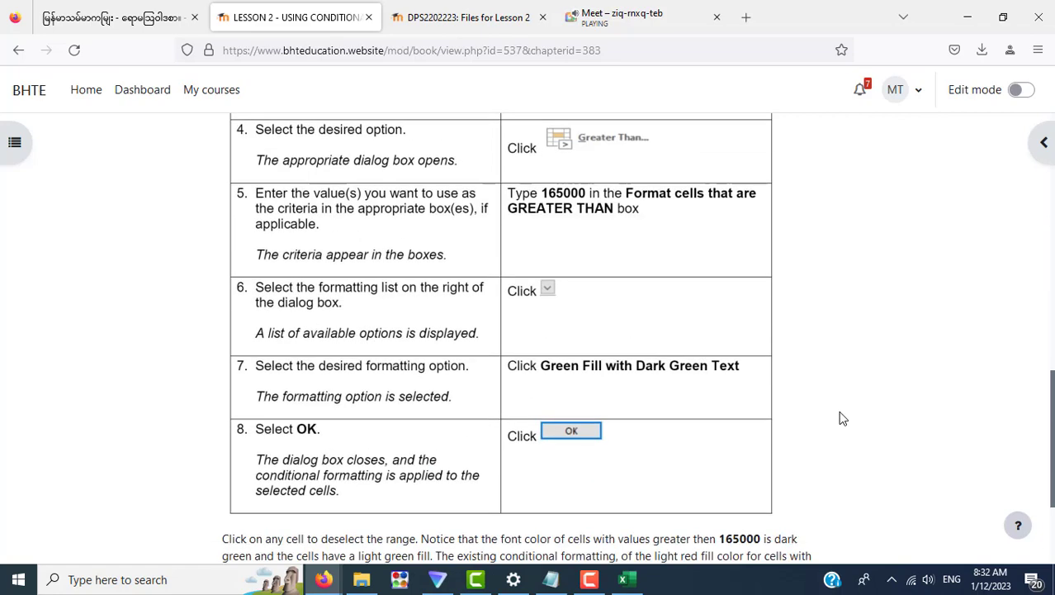
click(626, 581)
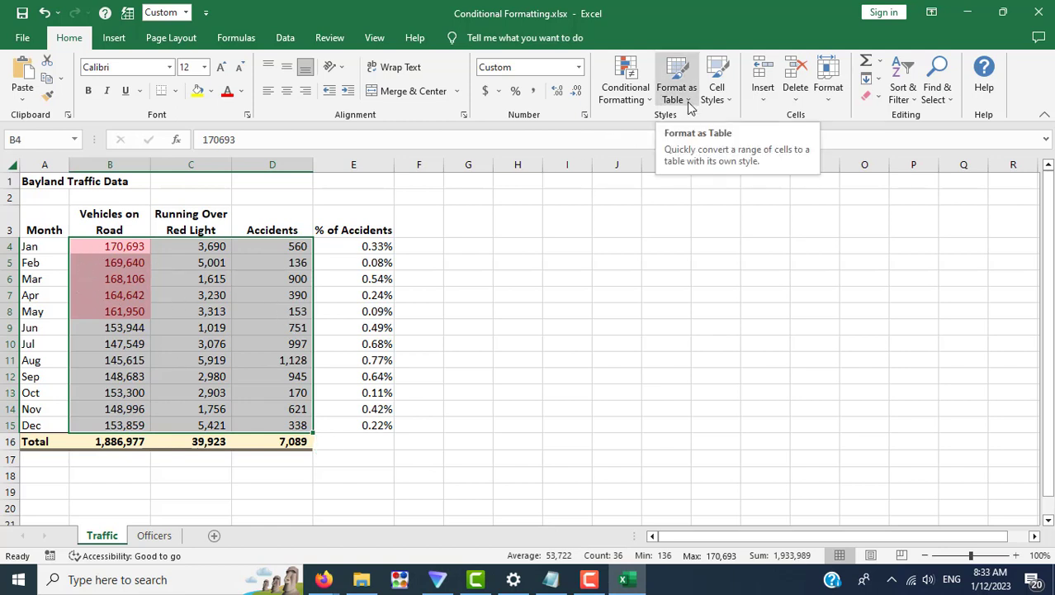
Open the Cell Value > 160000 rule for editing and set its font colour to green
click(630, 92)
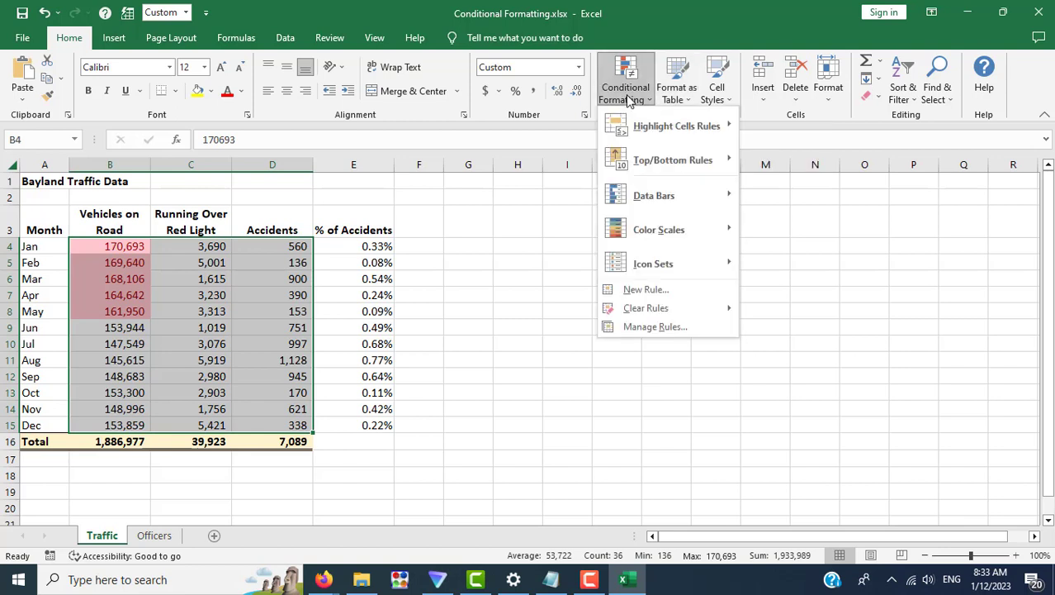
click(632, 330)
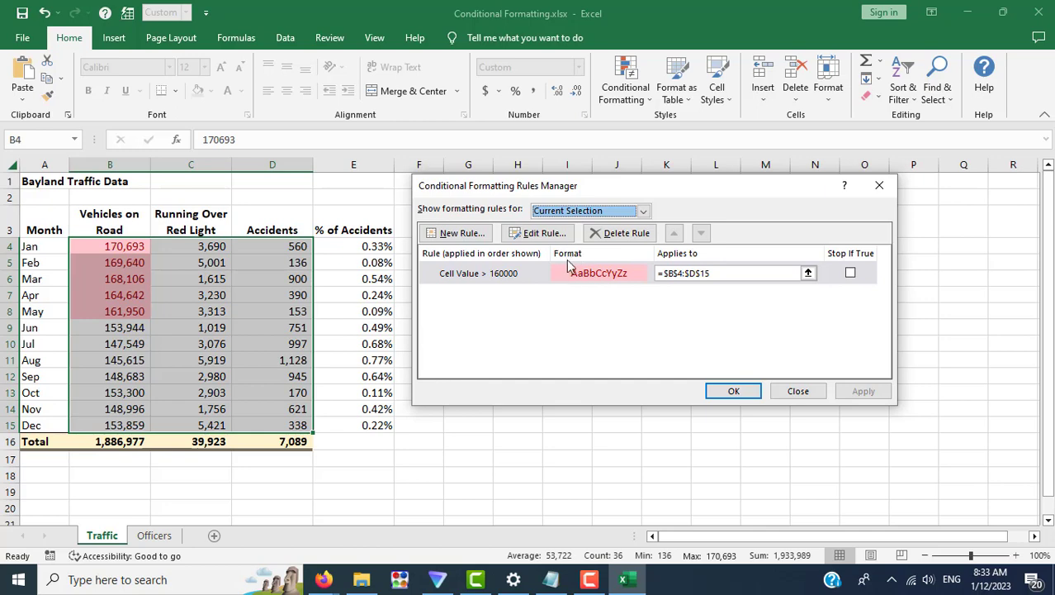
double_click(584, 277)
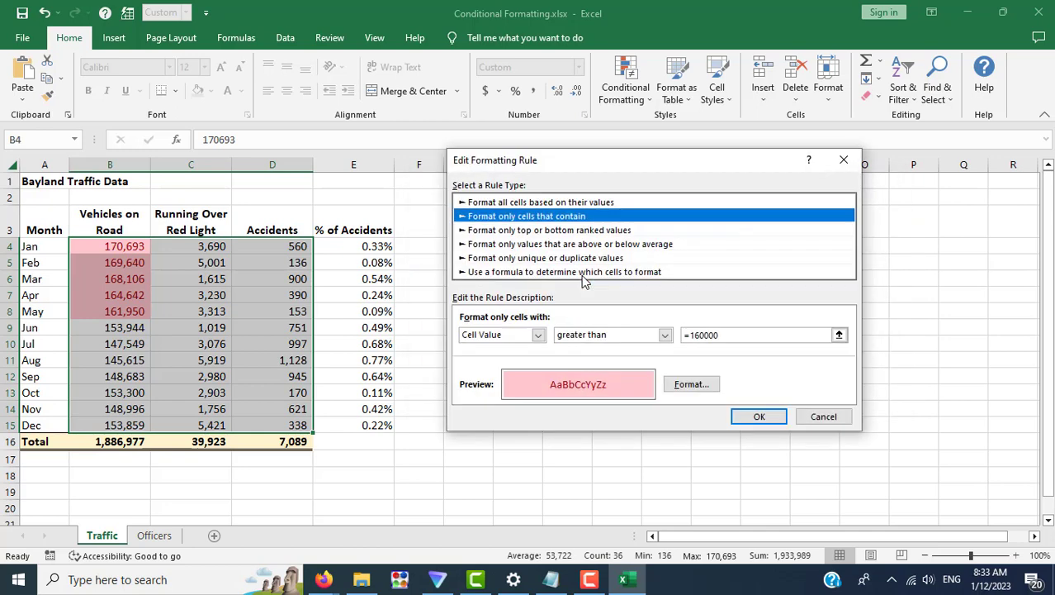
click(679, 386)
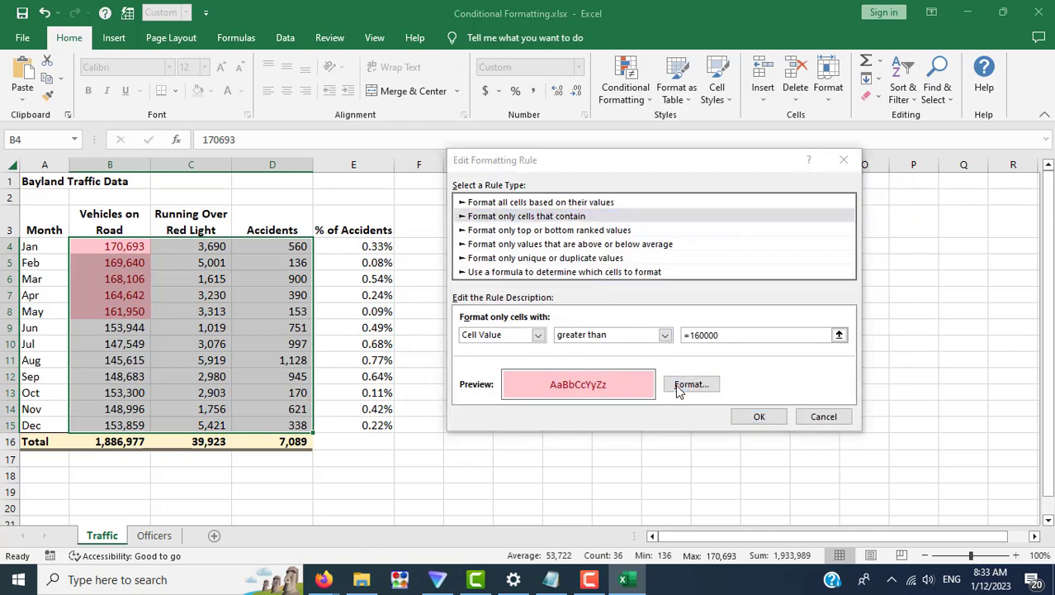
click(760, 231)
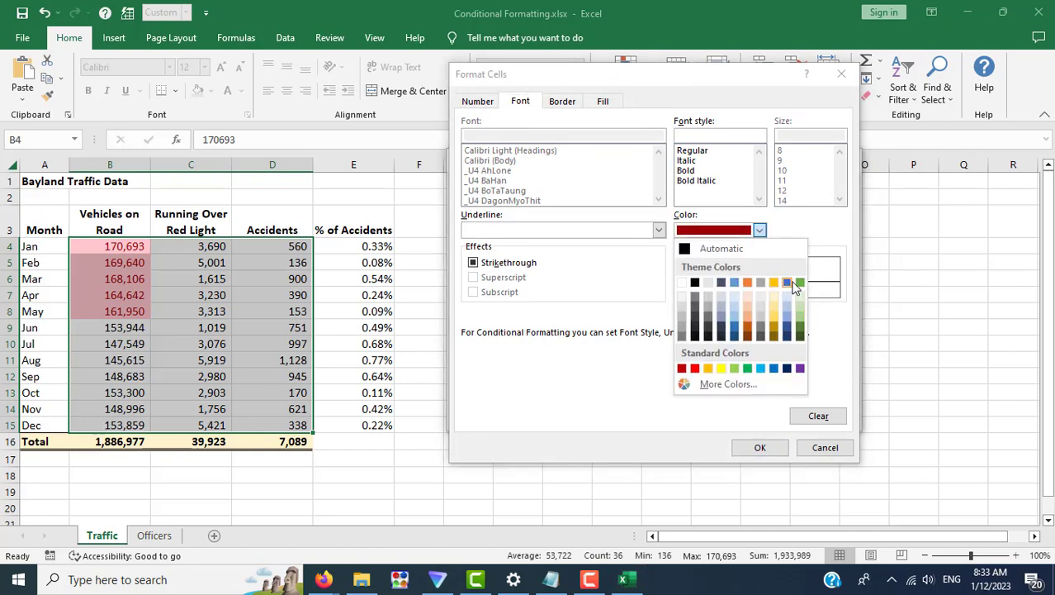
click(748, 370)
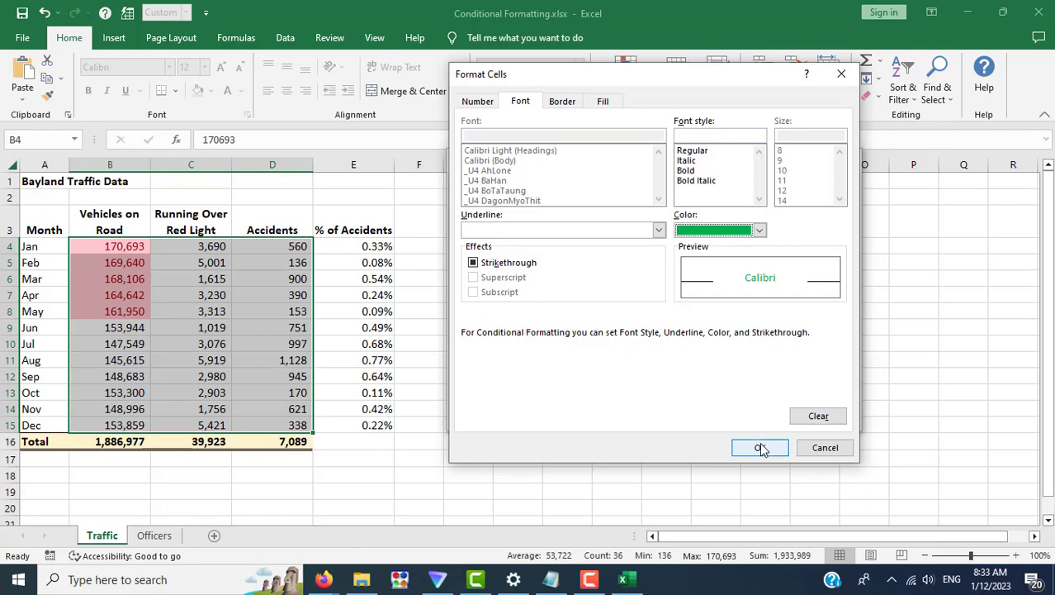
click(760, 447)
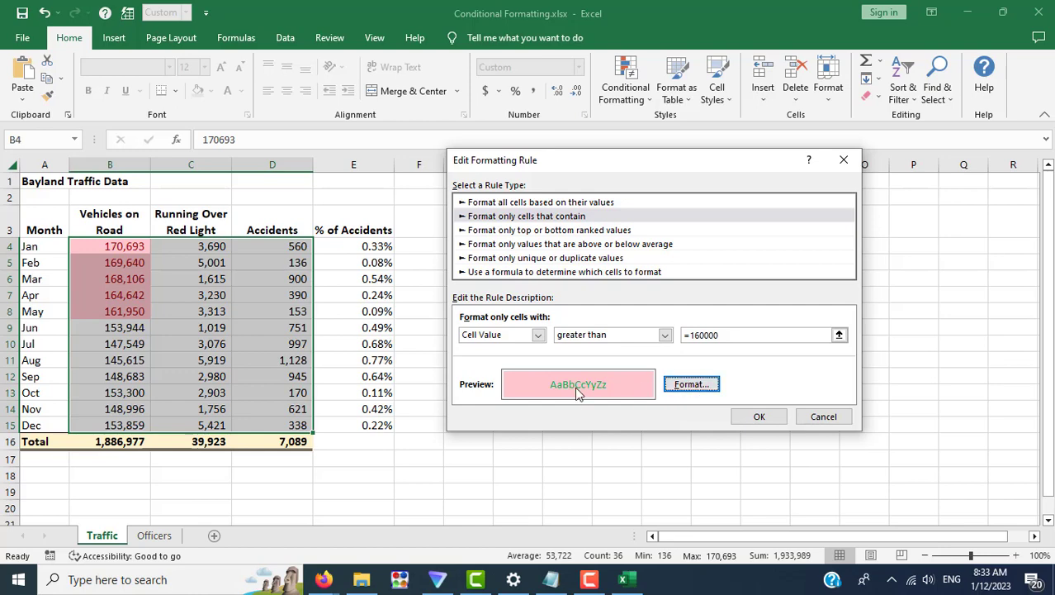
Give the rule a green fill and accept the edited rule
click(685, 386)
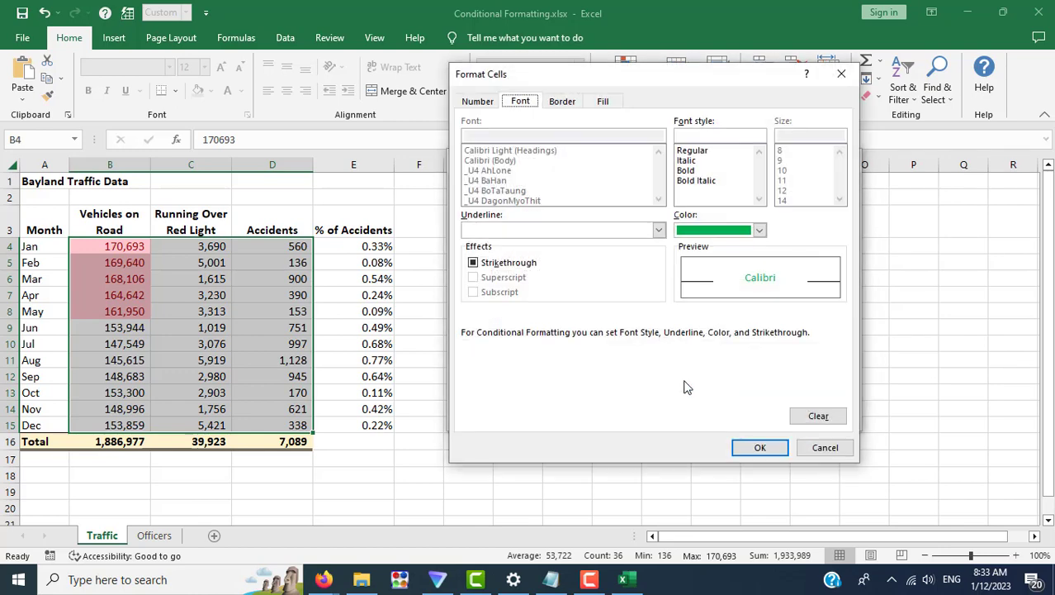
click(604, 101)
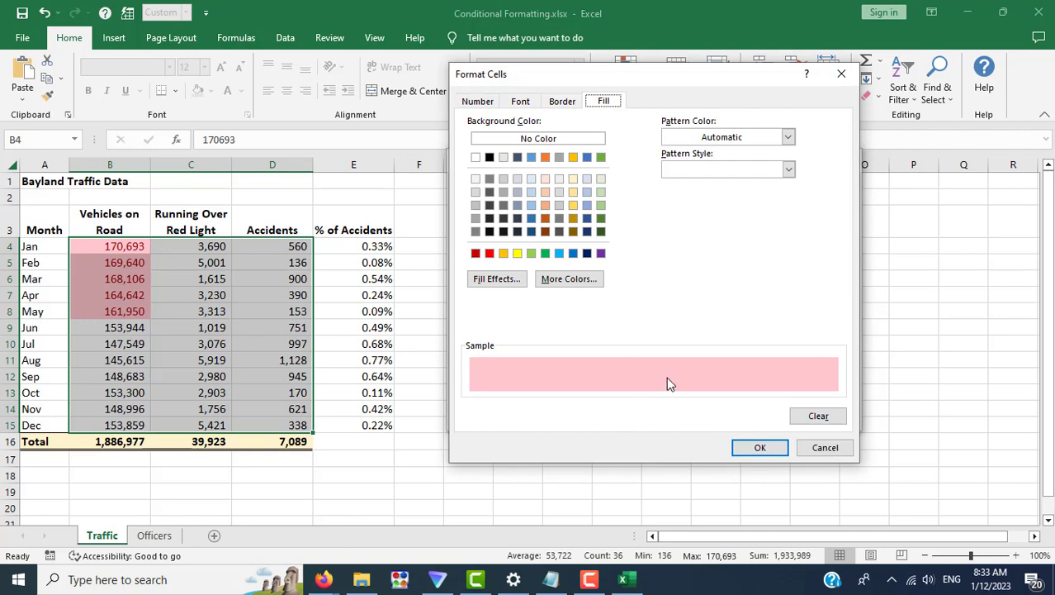
click(546, 254)
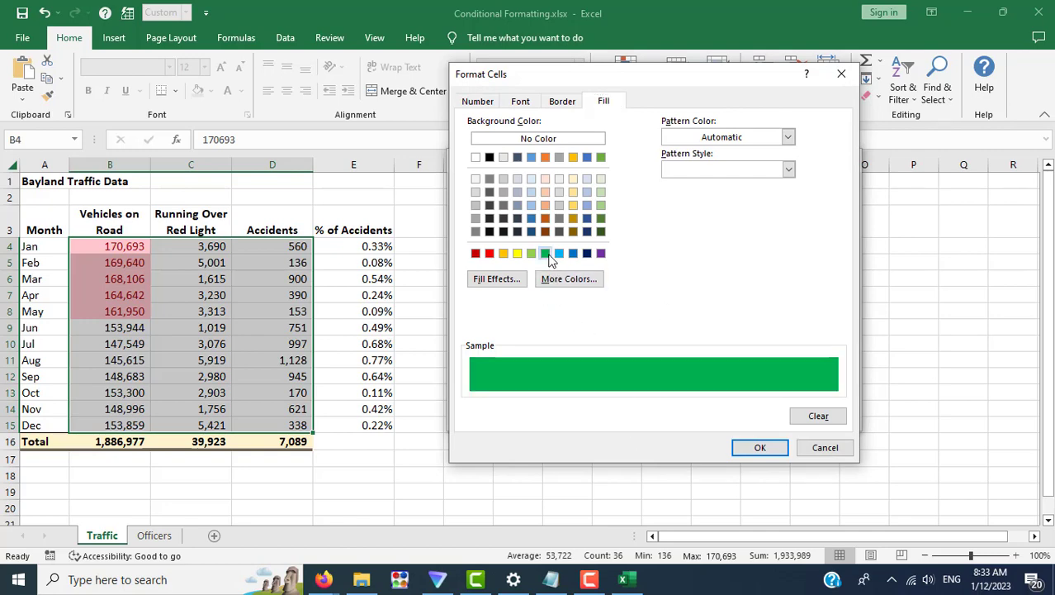
click(771, 447)
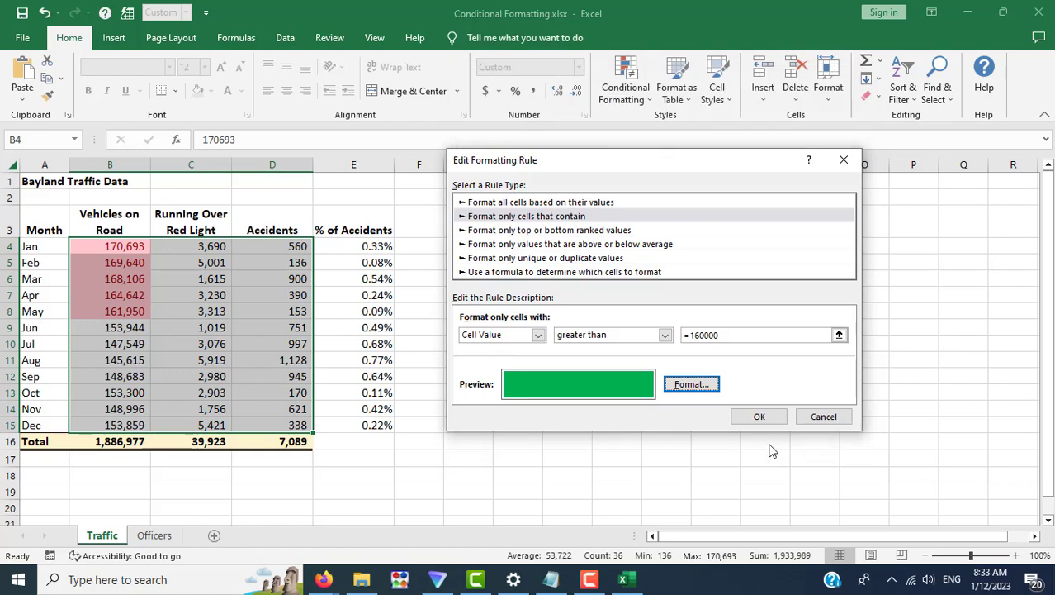
click(759, 416)
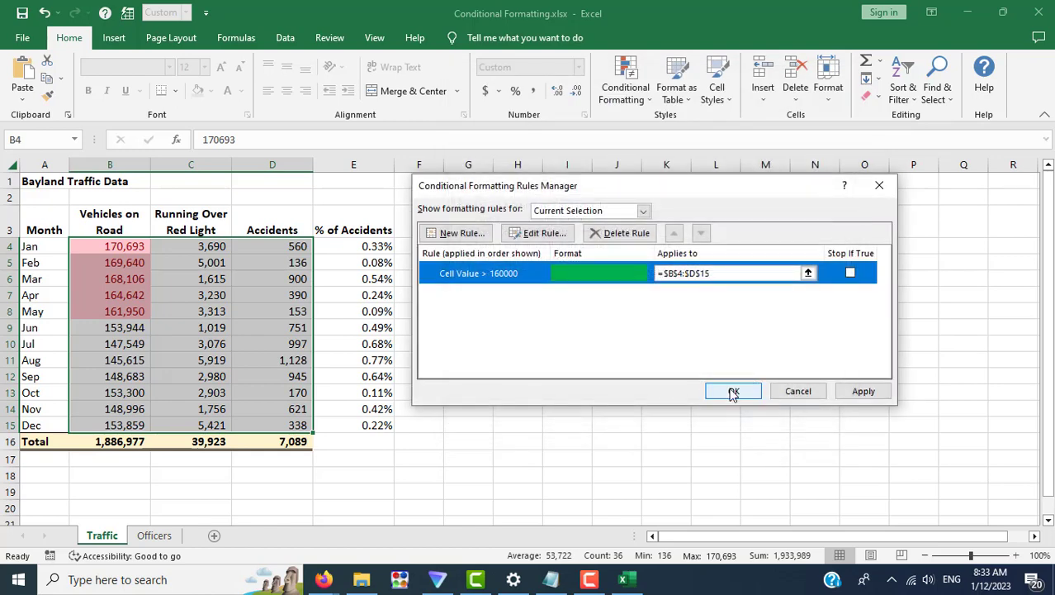
Apply the rule, change its fill to a lighter green, reapply, and close the Rules Manager
click(872, 395)
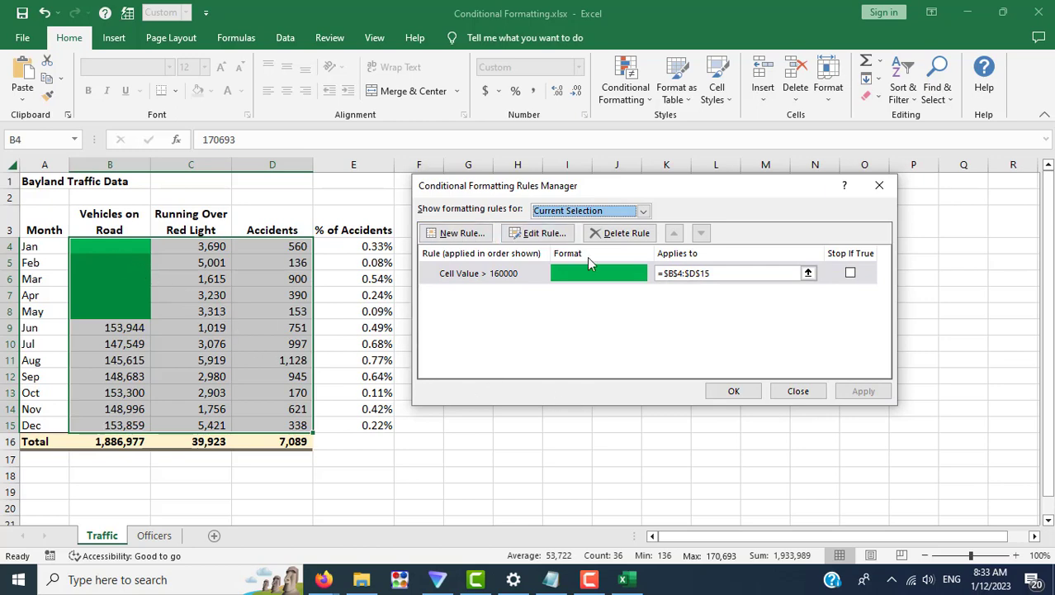
double_click(611, 279)
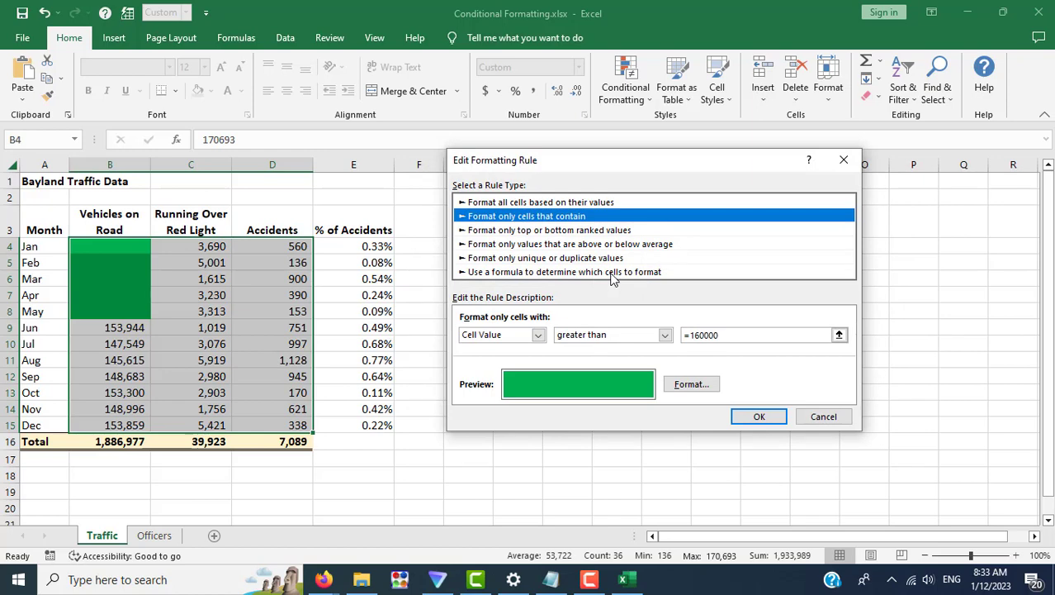
click(692, 385)
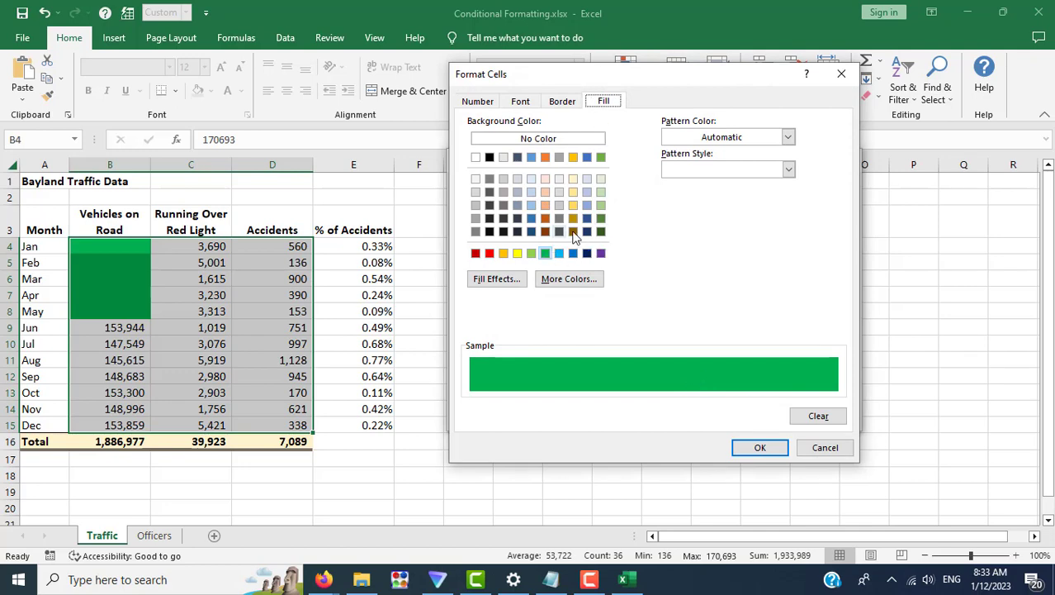
click(531, 253)
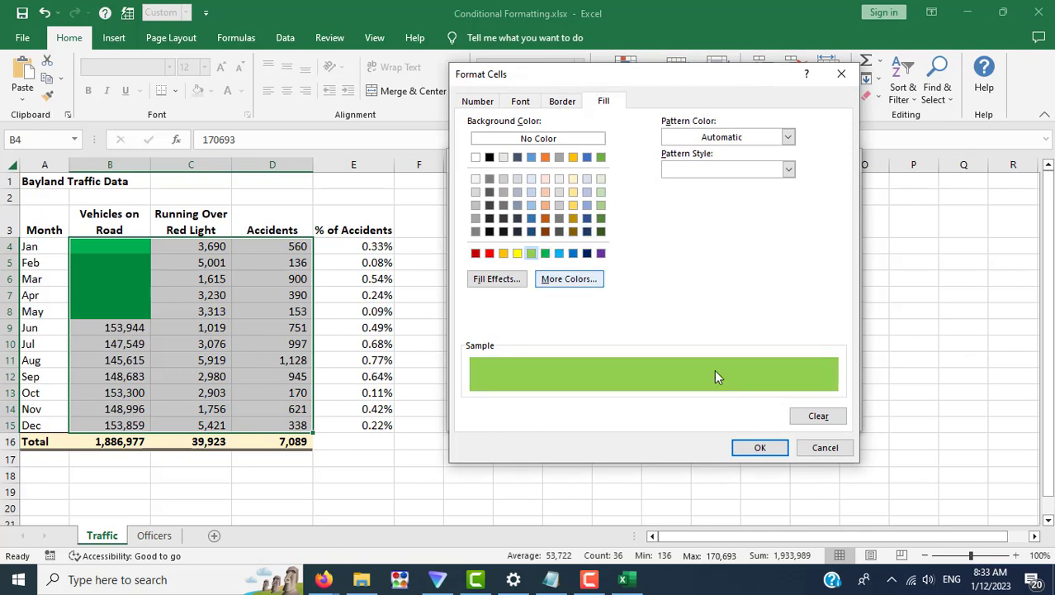
click(750, 448)
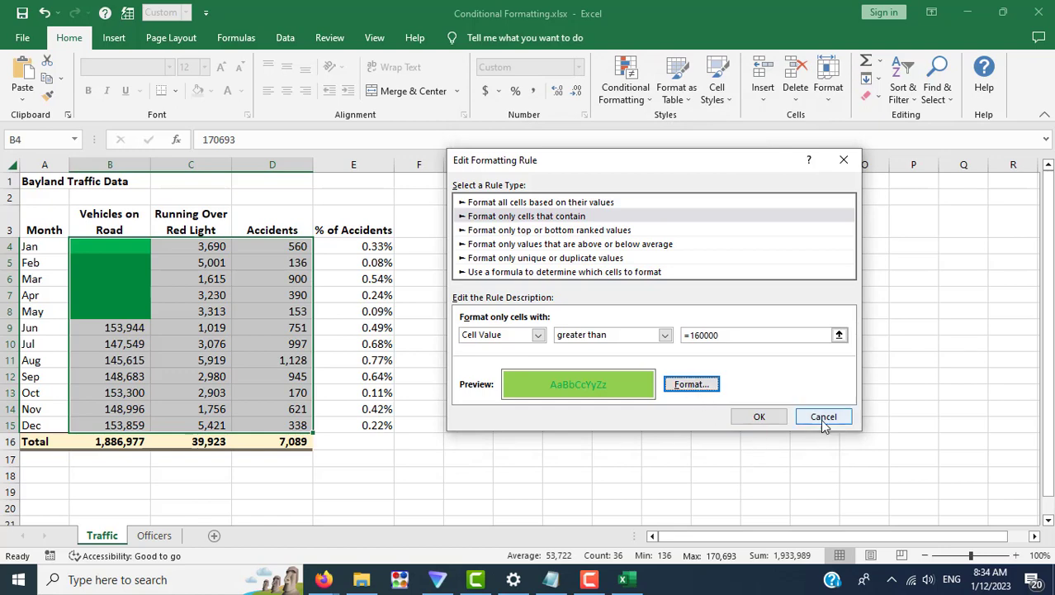
click(763, 418)
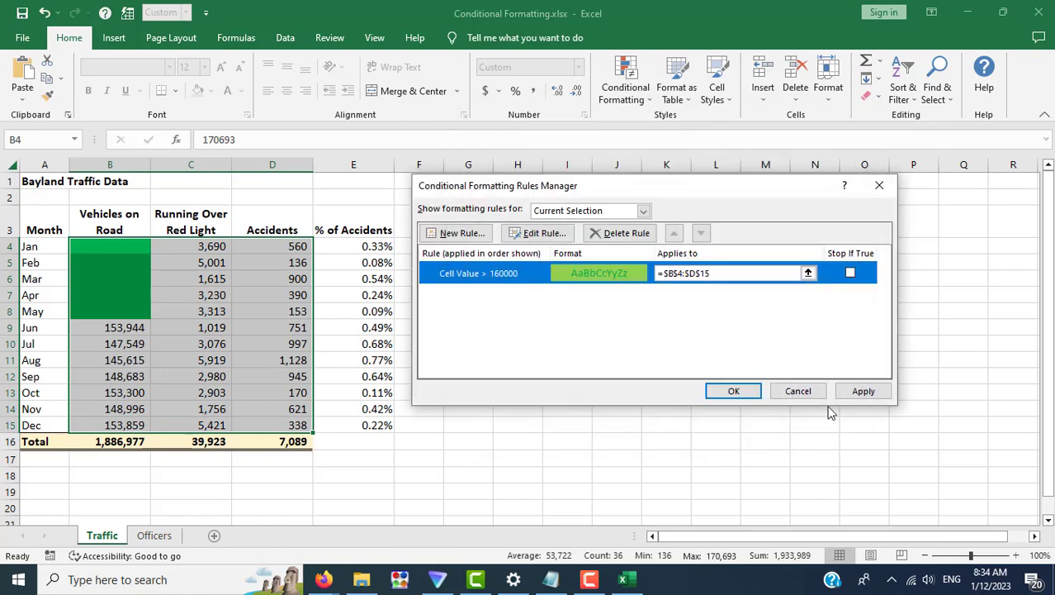
click(865, 393)
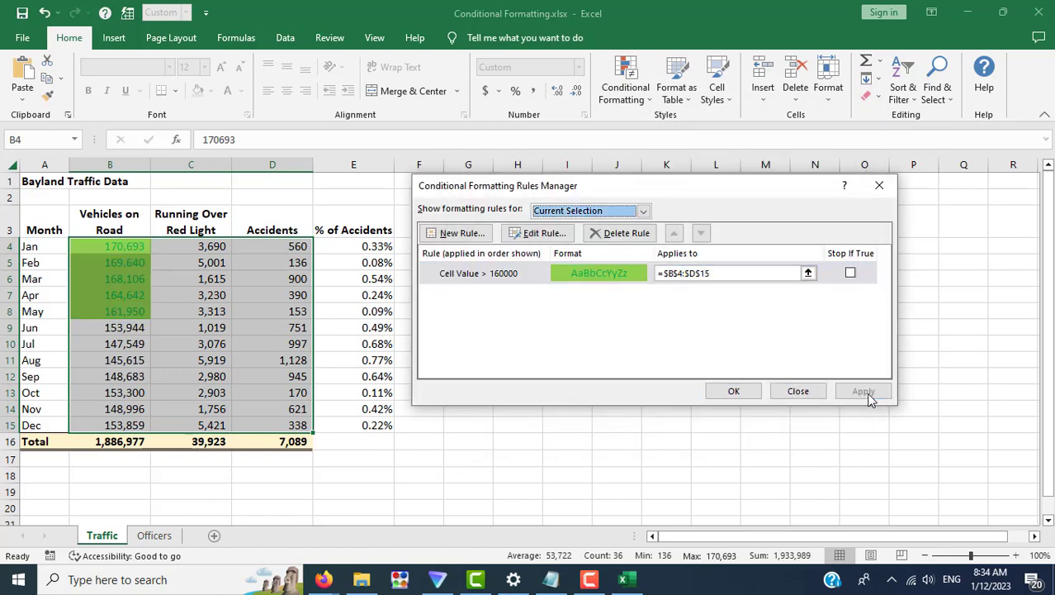
click(735, 391)
click(126, 375)
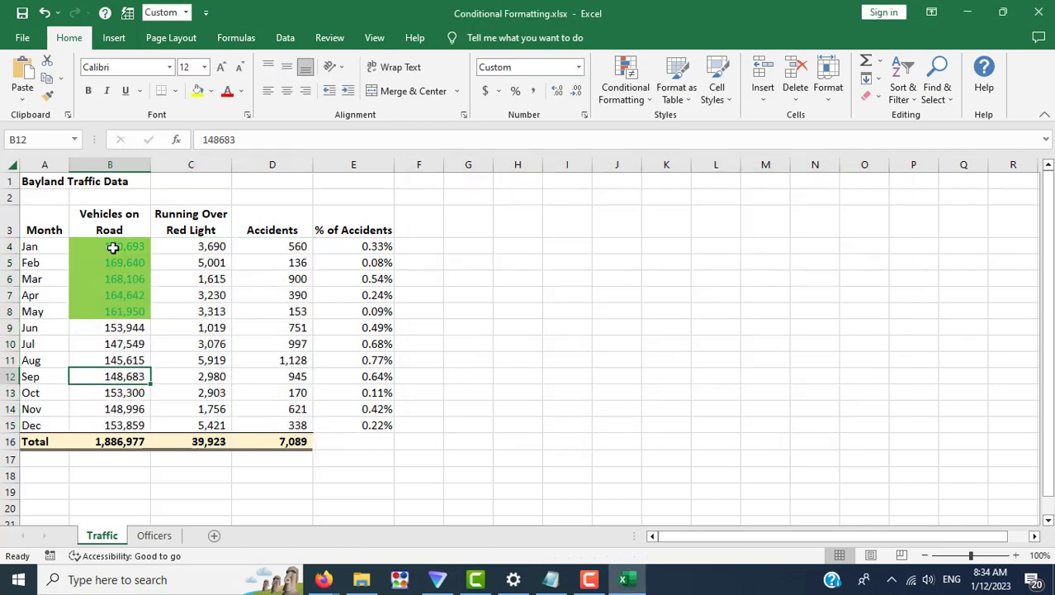
Select B4:D15 and open the Rules Manager showing the green Cell Value > 160000 rule
drag(113, 245, 123, 312)
click(468, 327)
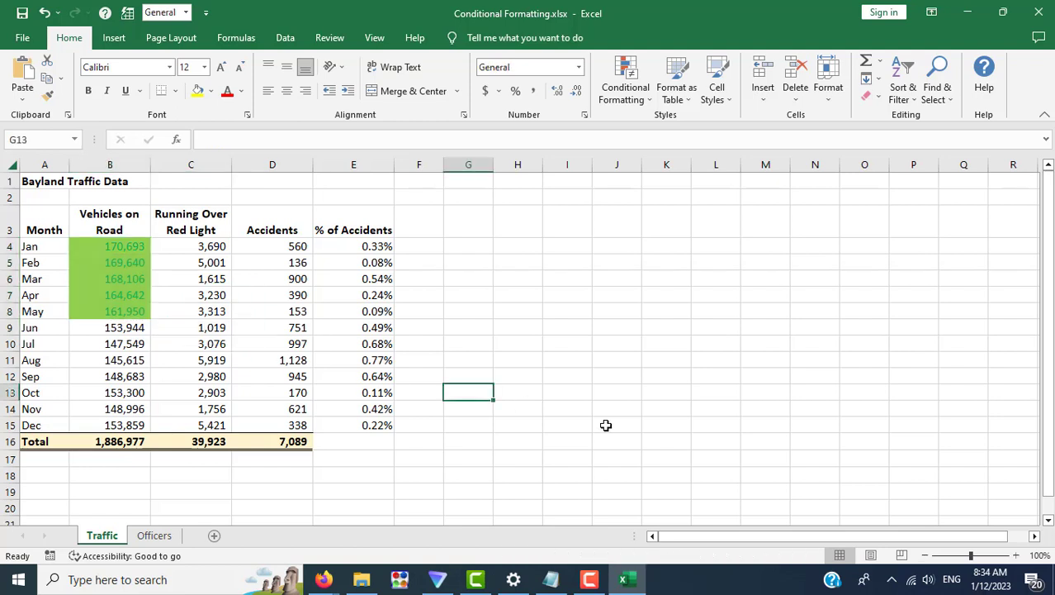
mouse_move(135, 245)
mouse_down()
mouse_move(129, 316)
mouse_move(293, 428)
mouse_up()
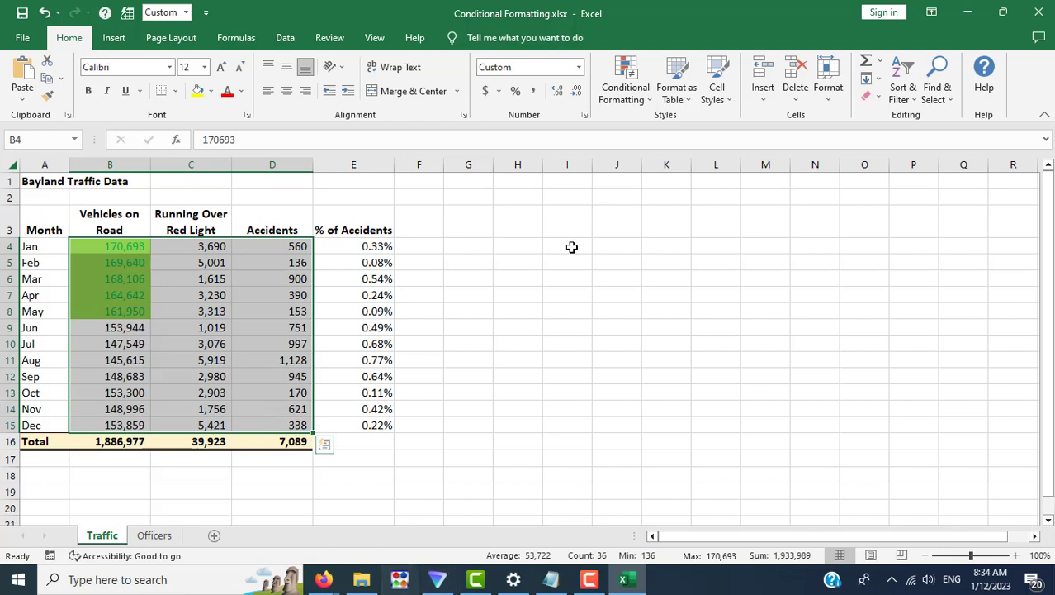
click(640, 101)
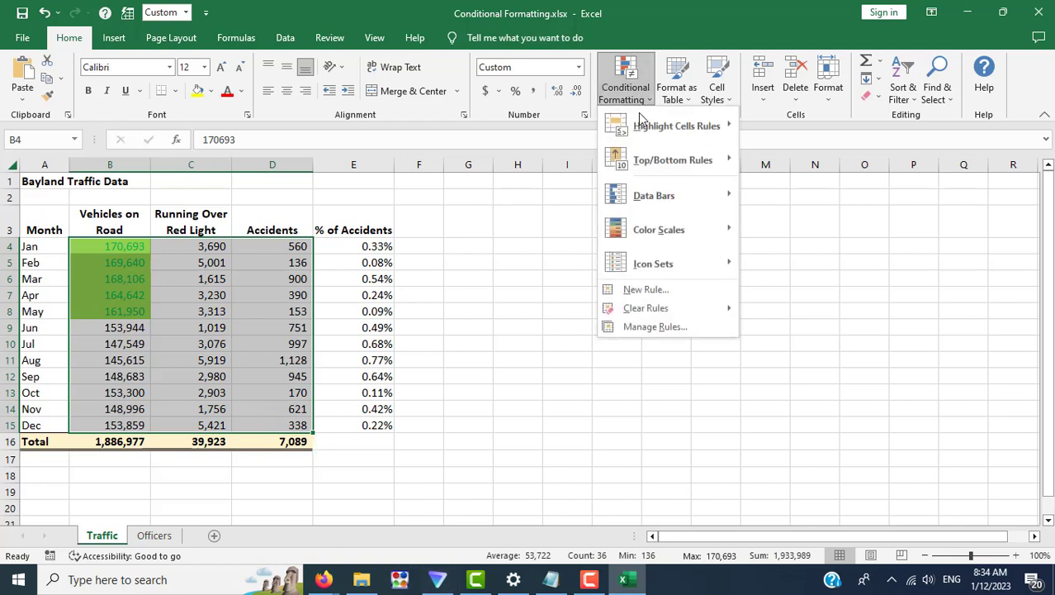
click(638, 327)
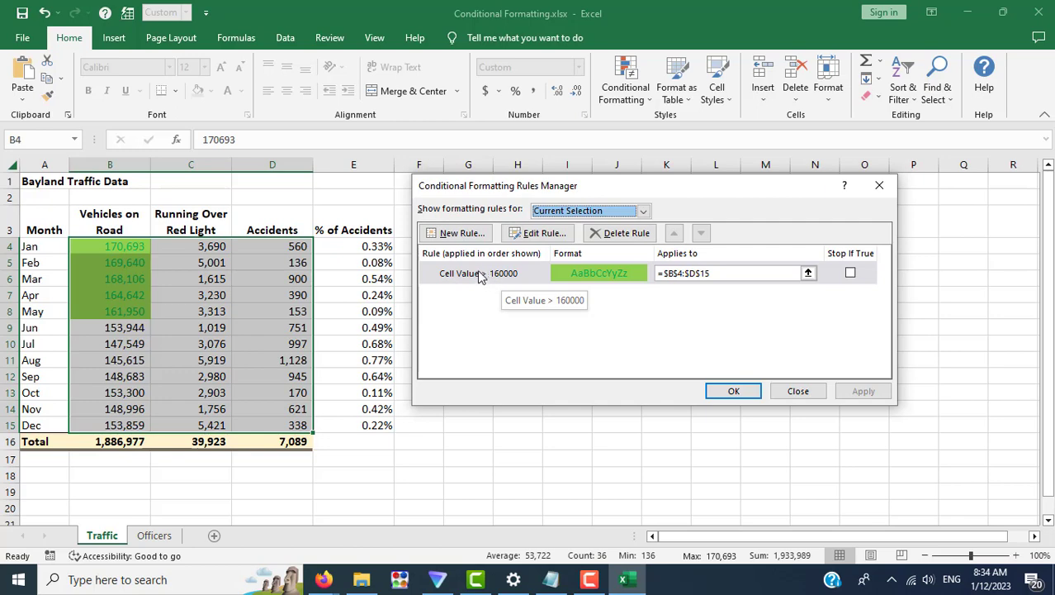
Switch to the Moodle lesson in Firefox and advance to section 2.5 on custom conditional formats
mouse_move(323, 579)
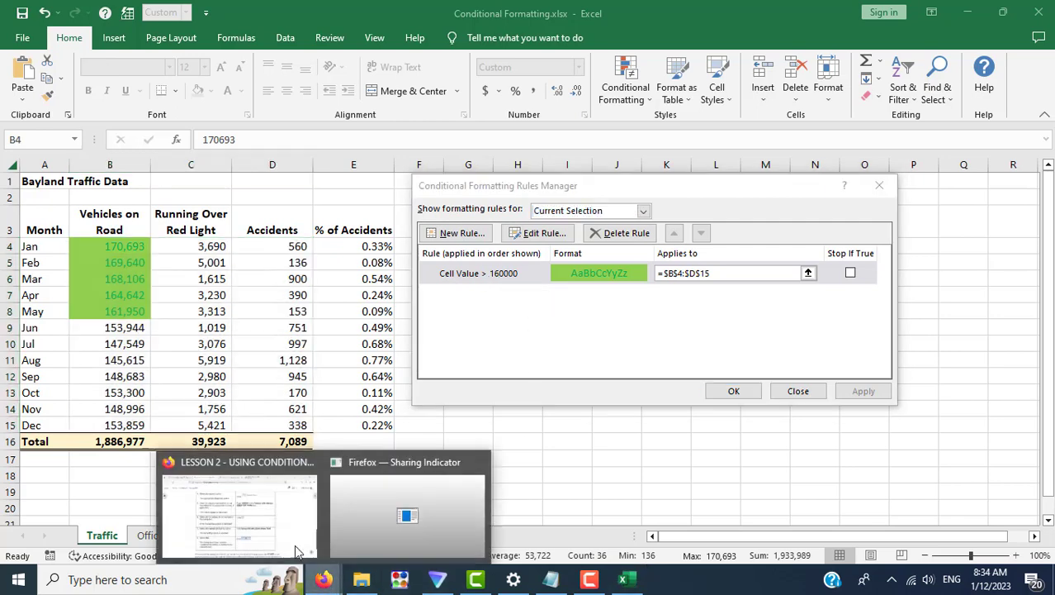
click(266, 516)
scroll(818, 446, down, 1)
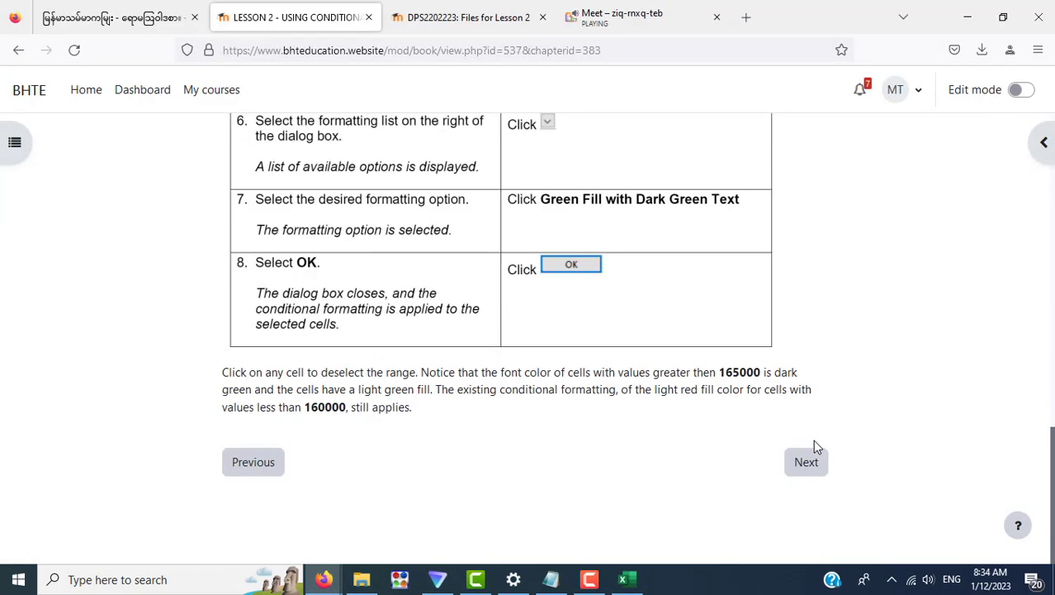
click(810, 465)
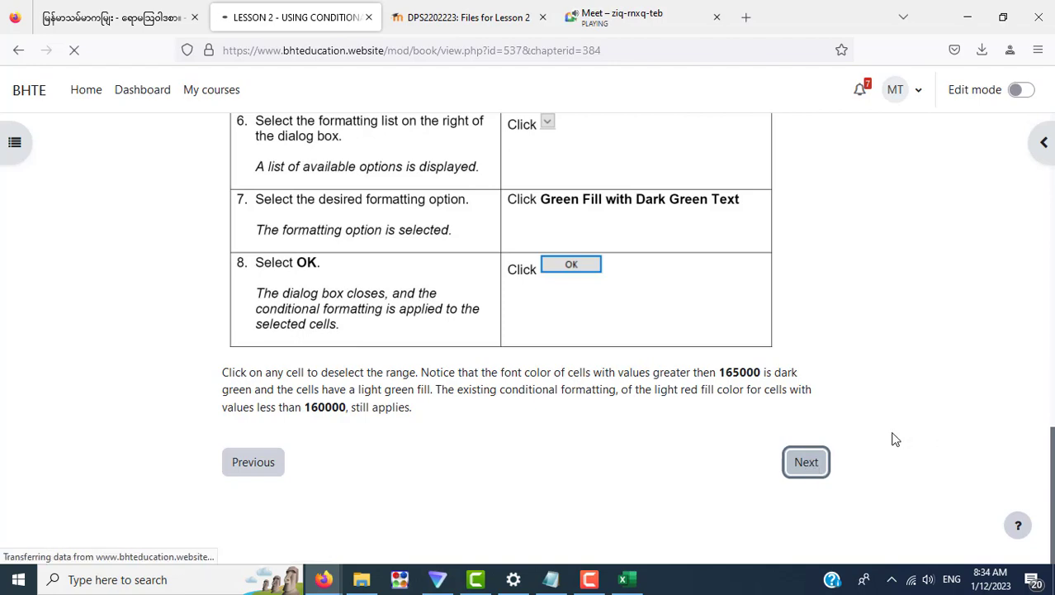
Read through section 2.5, then return to Excel and close the Conditional Formatting Rules Manager
scroll(892, 439, down, 3)
scroll(891, 439, down, 1)
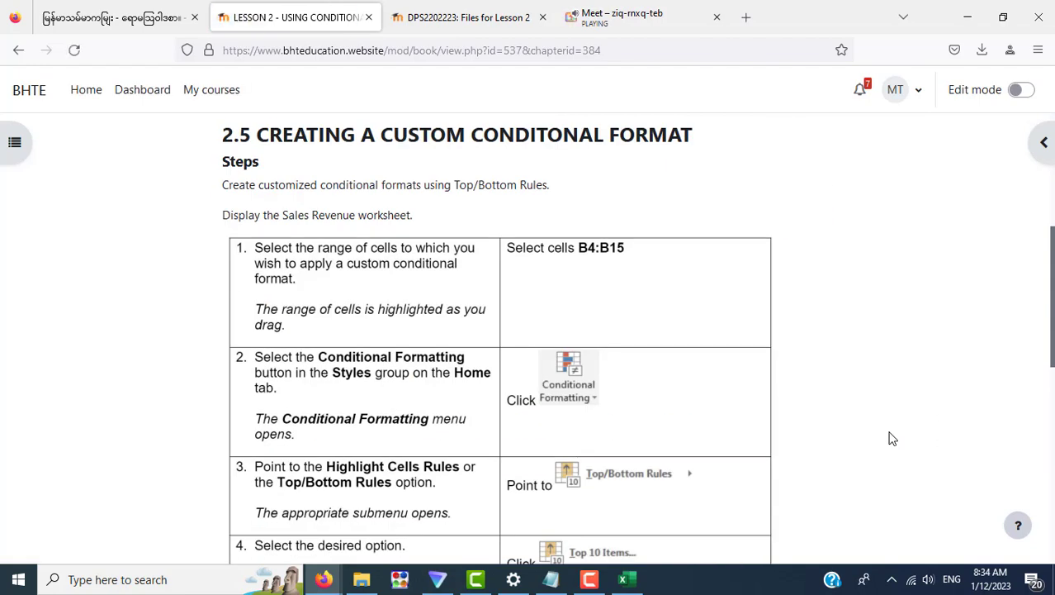
scroll(892, 438, down, 10)
scroll(892, 439, up, 5)
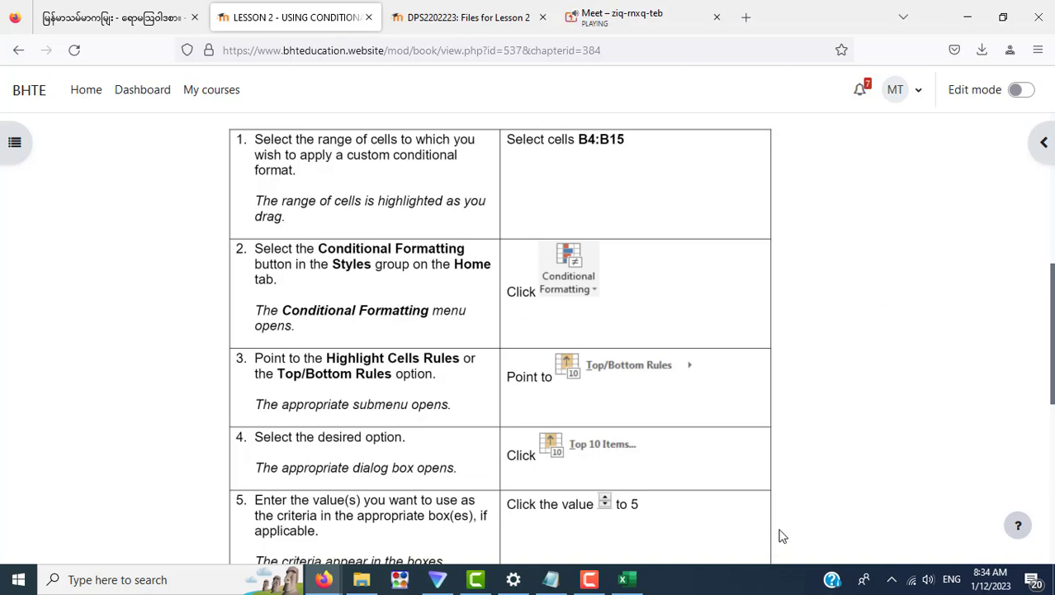
scroll(780, 528, up, 1)
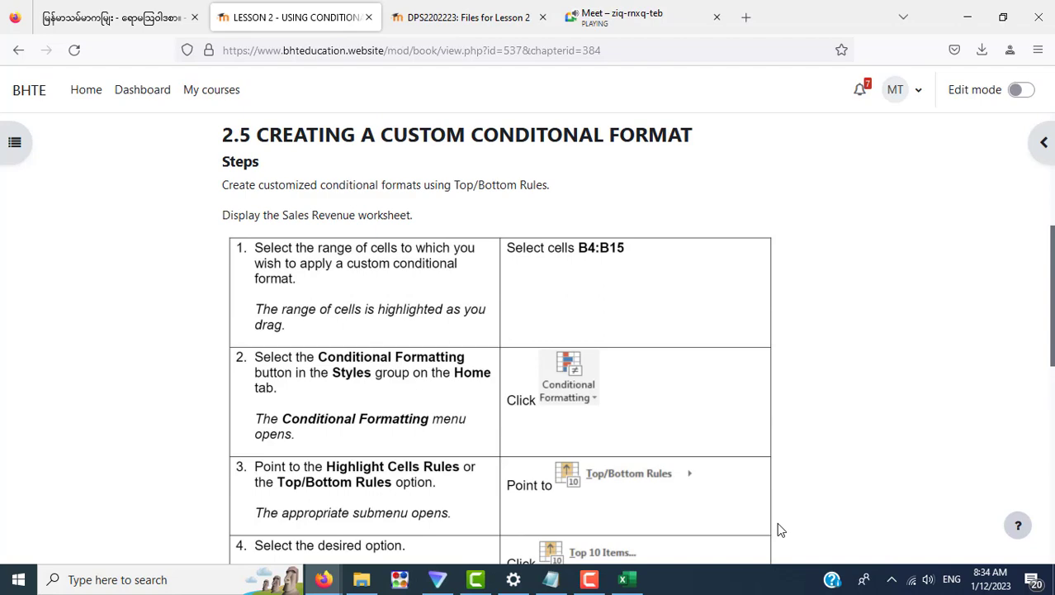
click(623, 579)
click(798, 390)
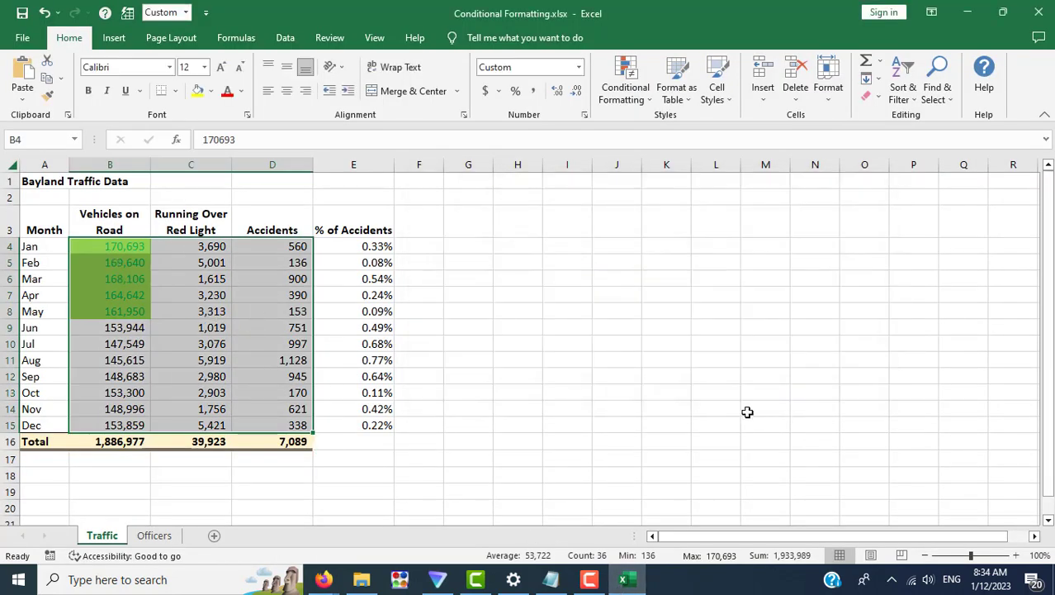
Clear Rules from Entire Sheet so the top vehicle counts lose their green fill
click(639, 99)
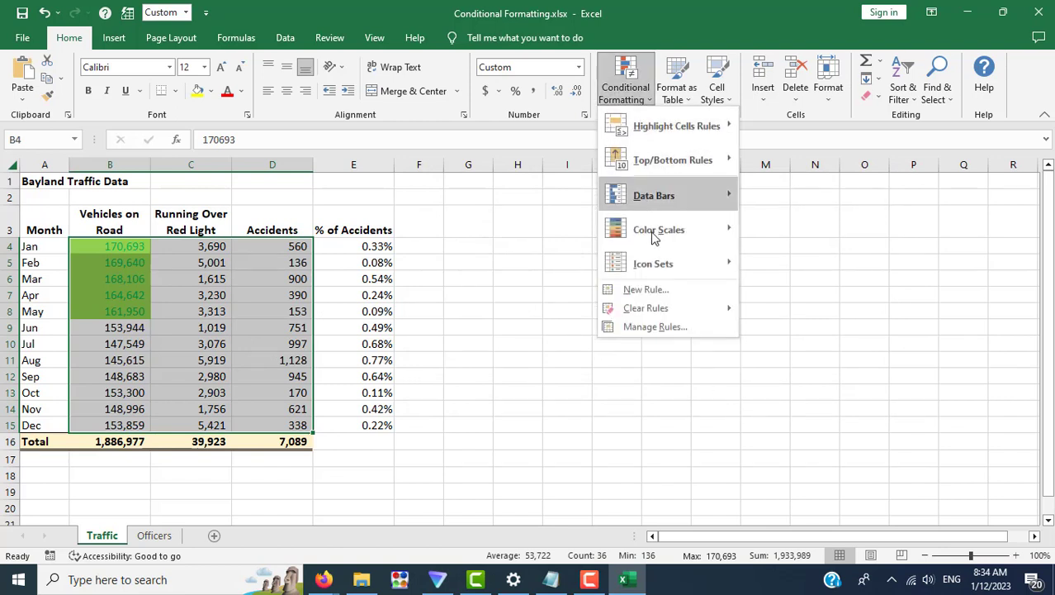
mouse_move(661, 317)
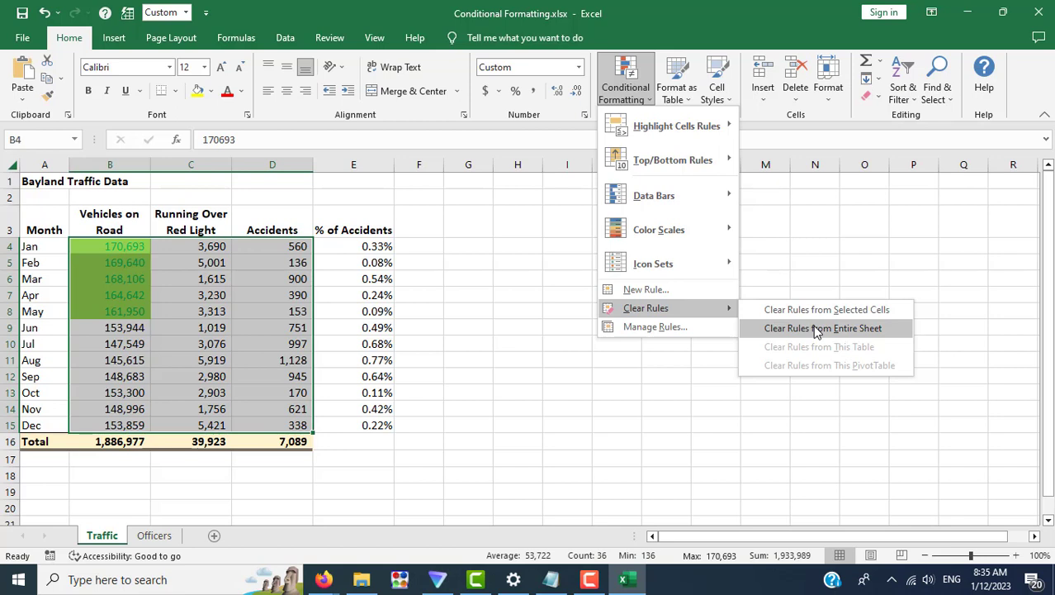
click(816, 329)
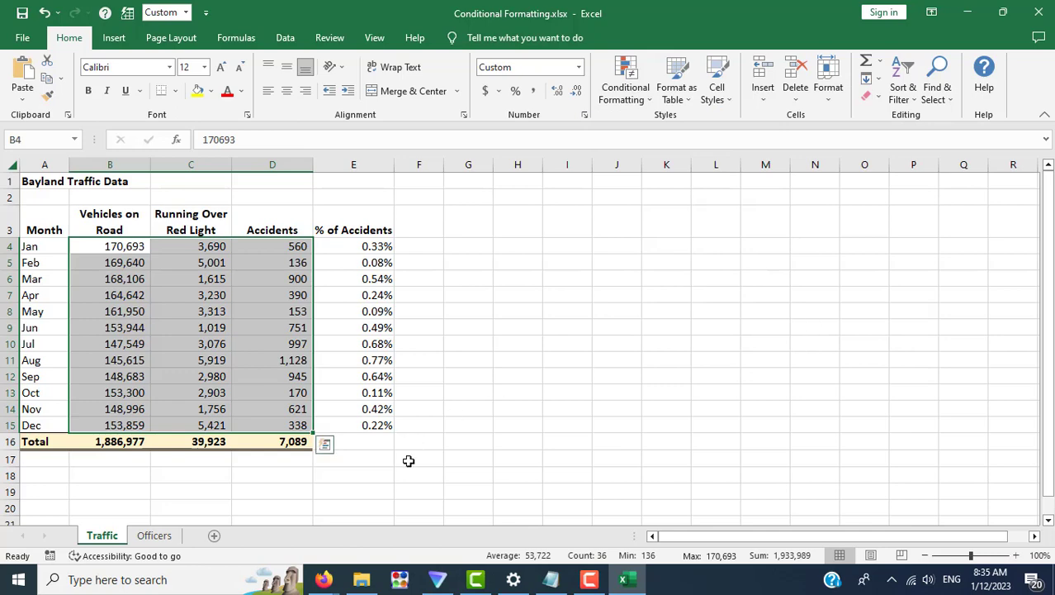
mouse_move(324, 582)
click(287, 533)
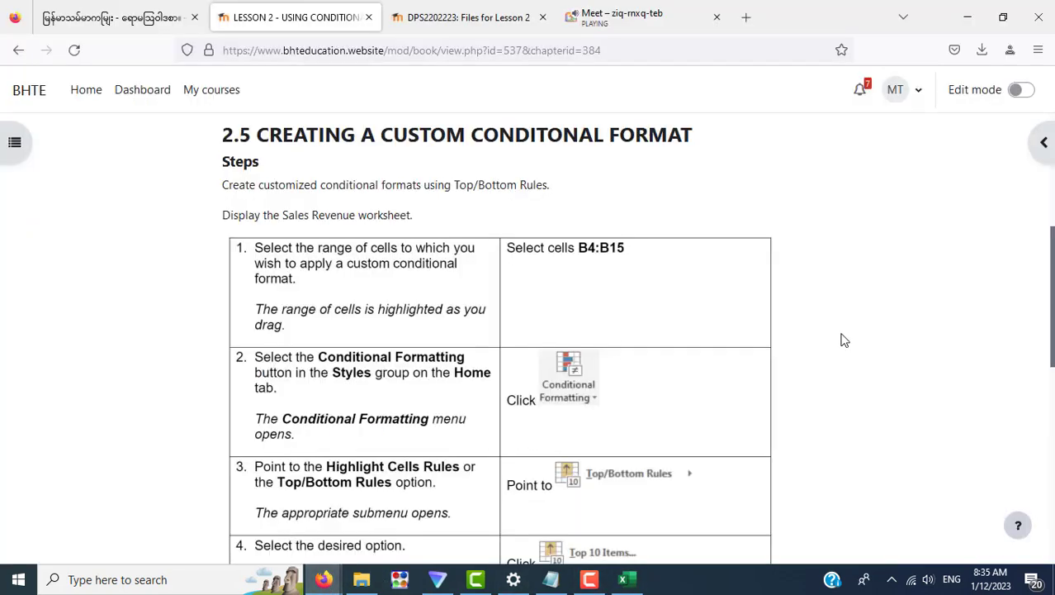
scroll(844, 339, down, 4)
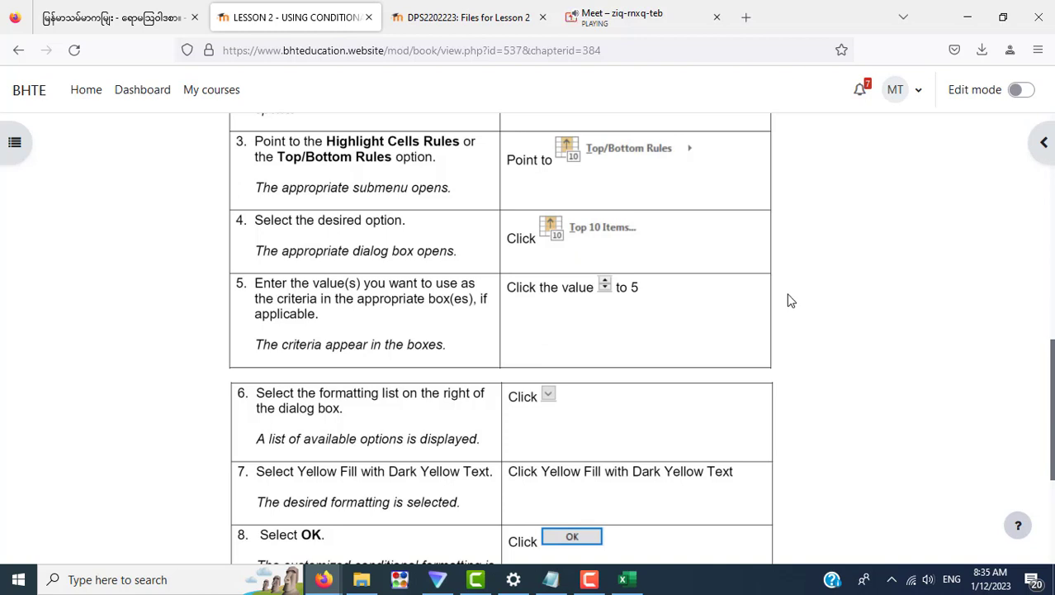
click(625, 579)
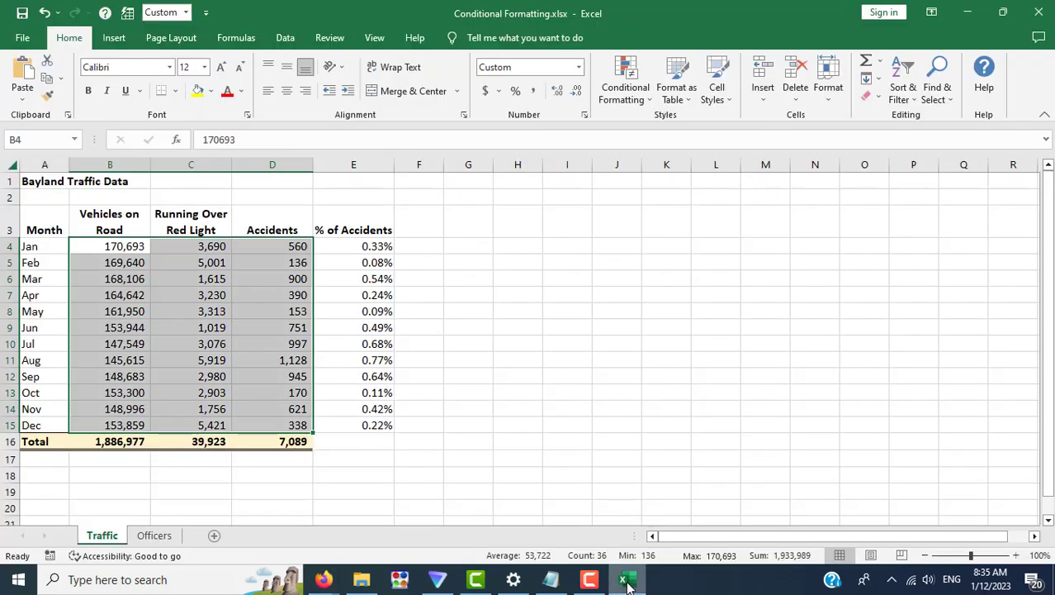
Add a Top 5 Items rule with Yellow Fill and Dark Yellow Text to the vehicle counts
click(644, 100)
mouse_move(649, 161)
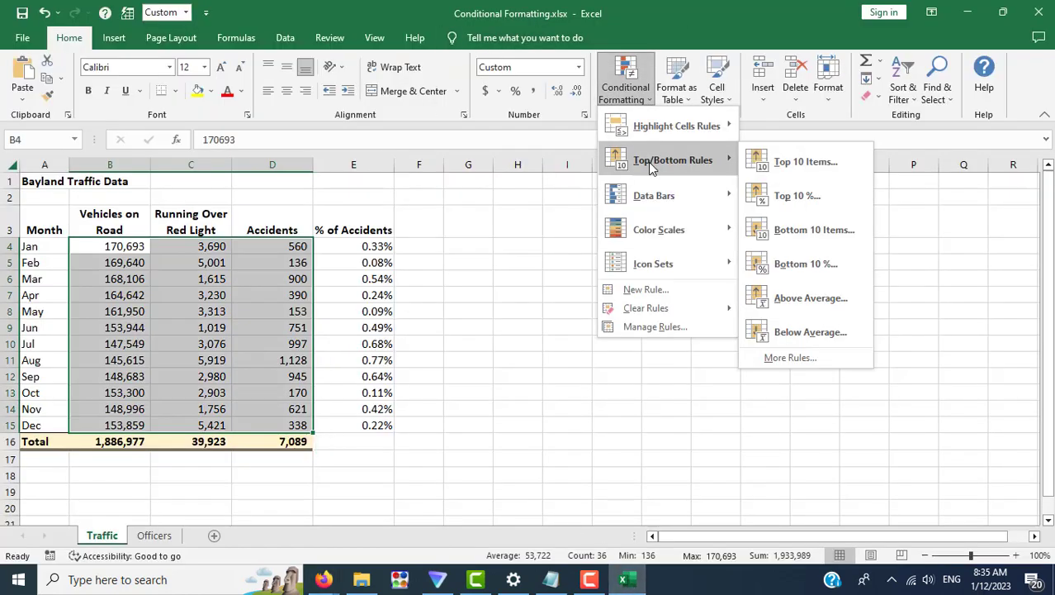
click(807, 161)
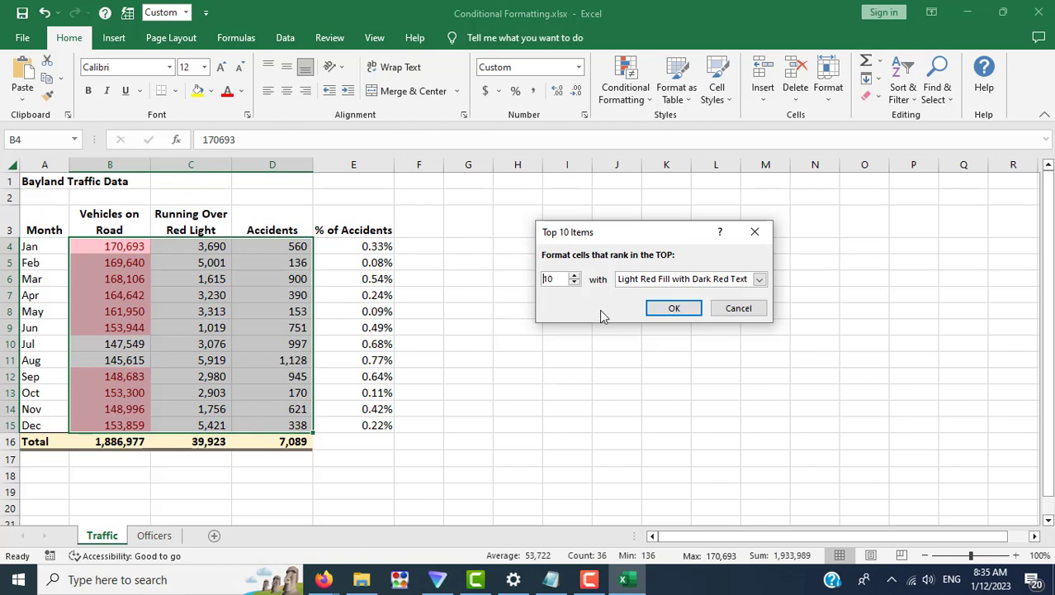
click(575, 281)
click(575, 282)
click(575, 282)
click(575, 282)
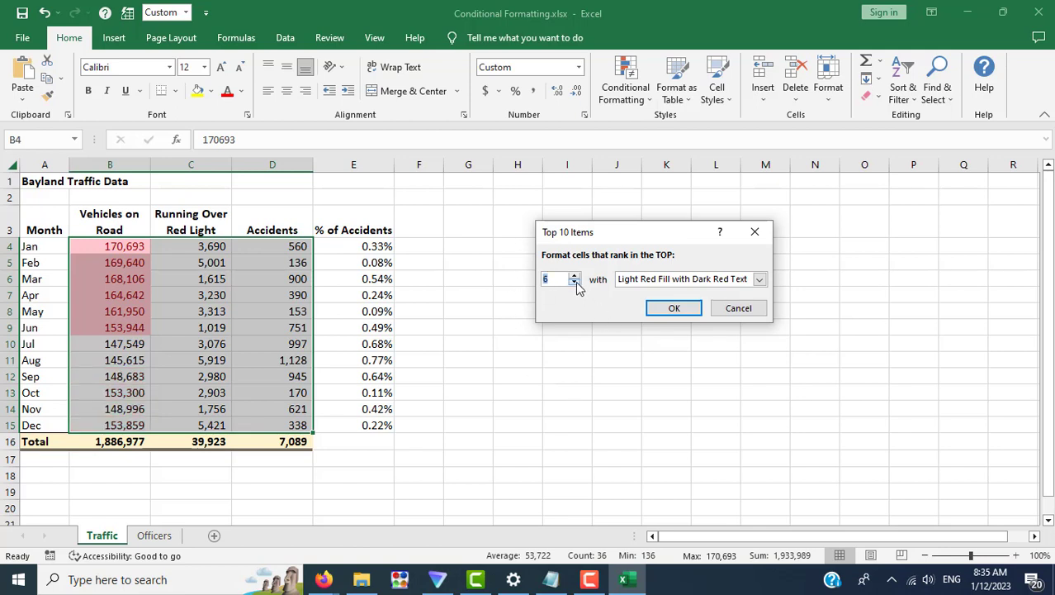
click(575, 281)
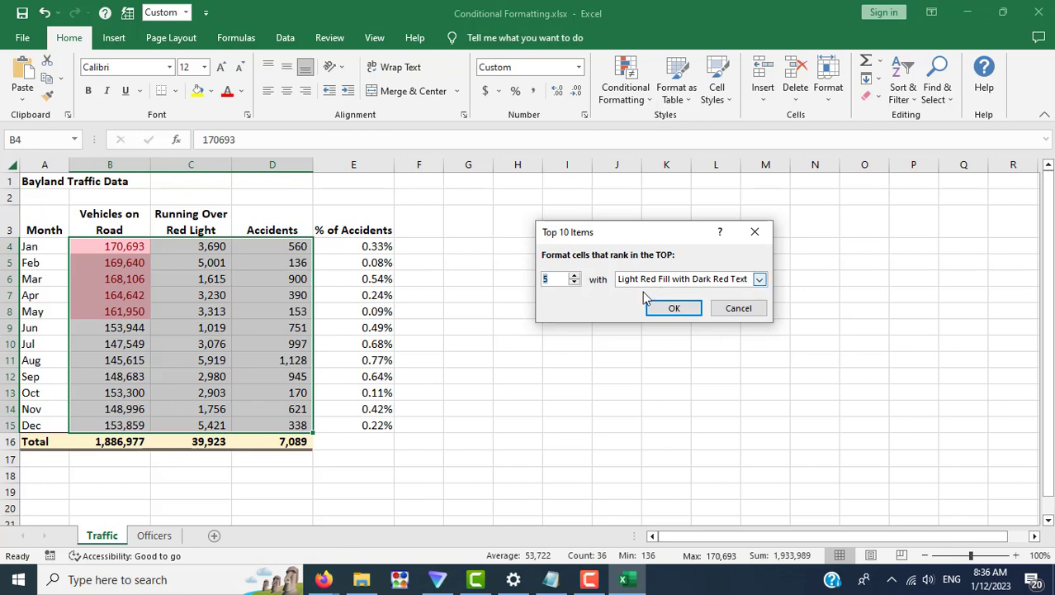
click(759, 280)
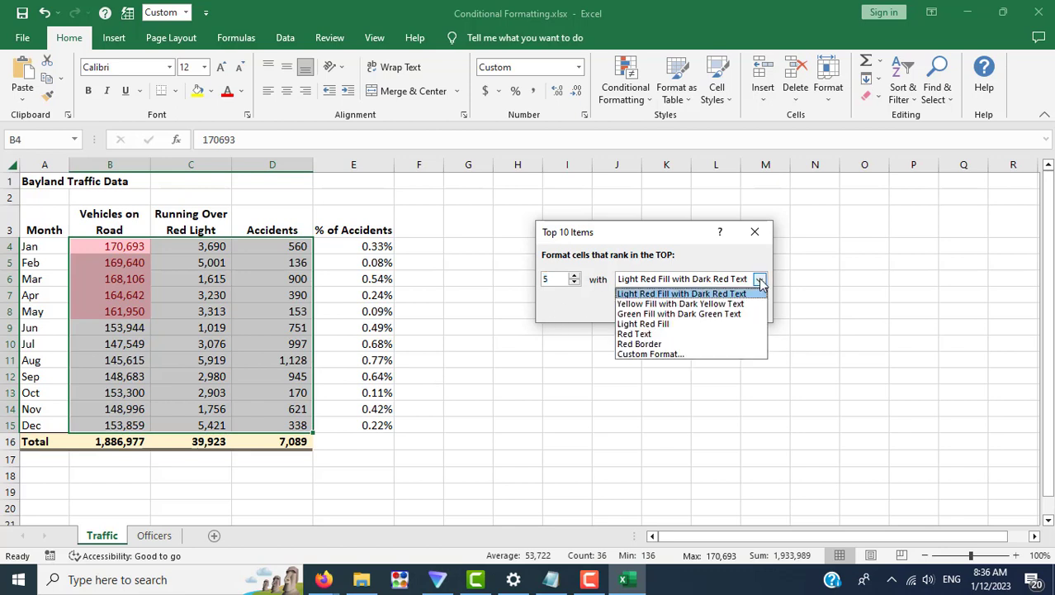
click(732, 314)
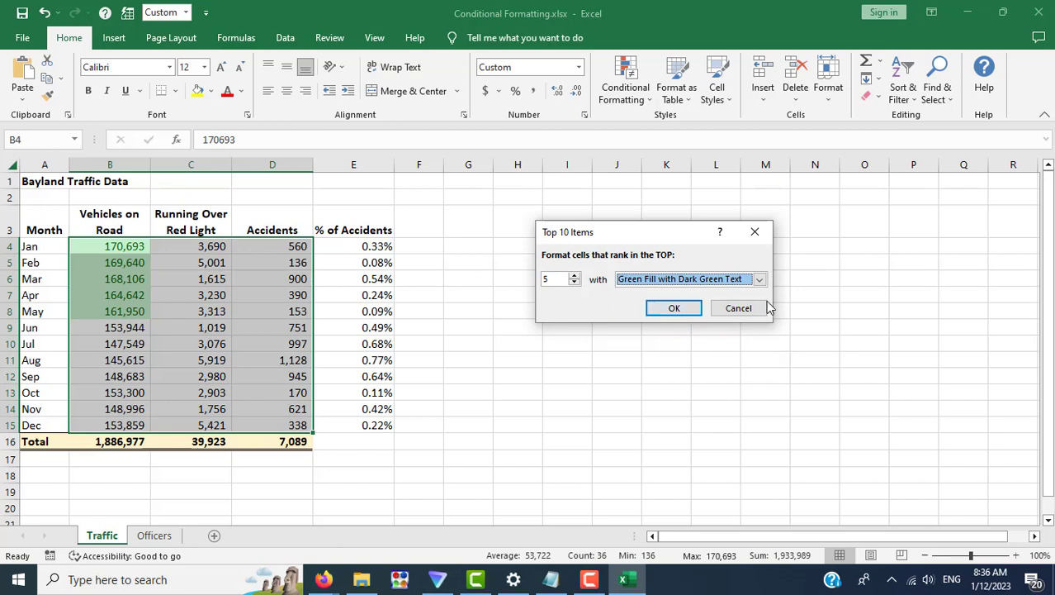
click(759, 279)
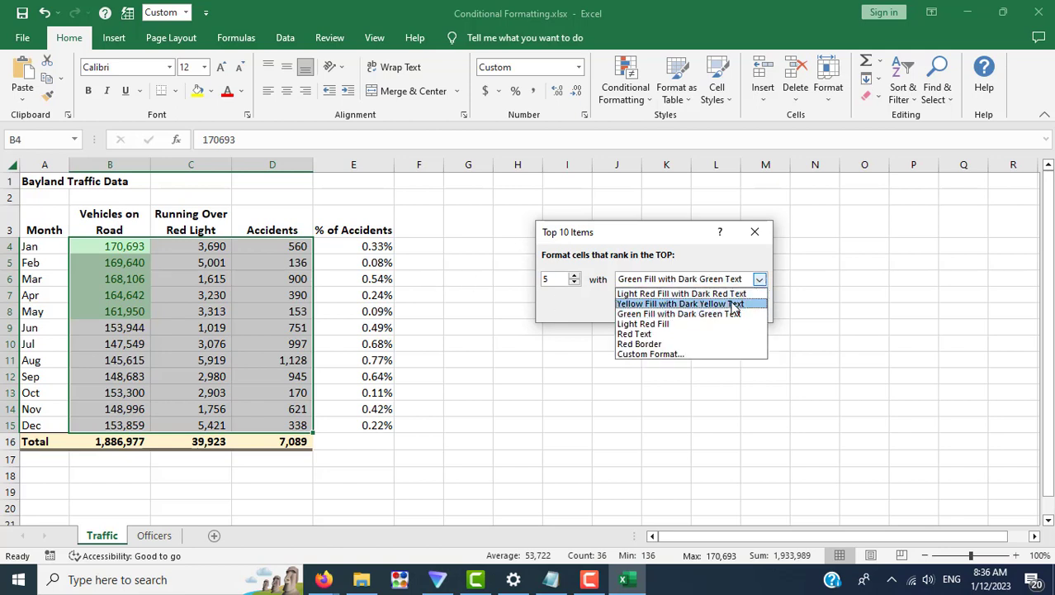
click(735, 305)
click(677, 307)
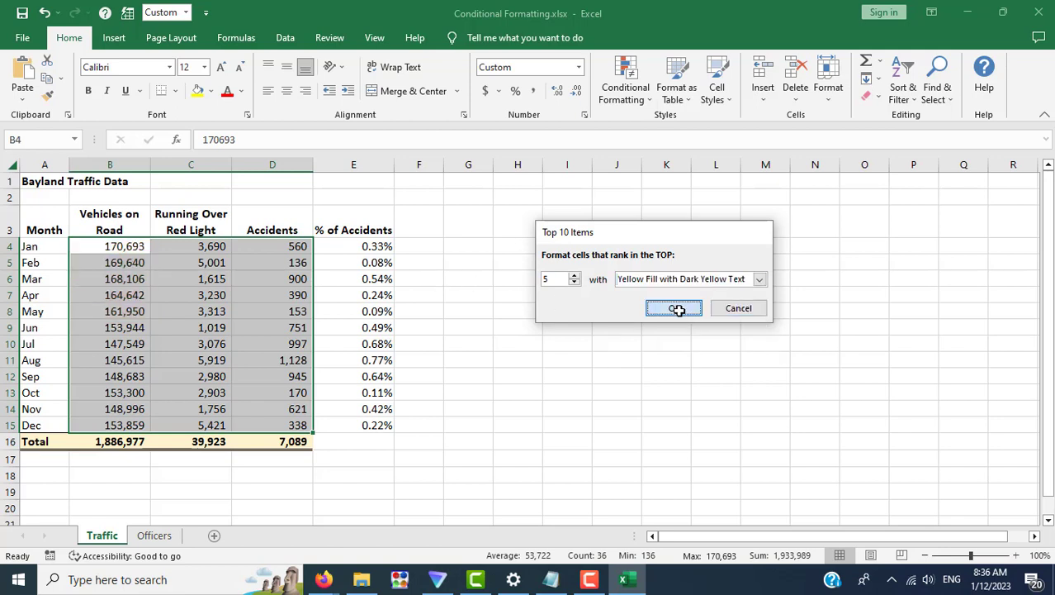
click(323, 579)
click(273, 518)
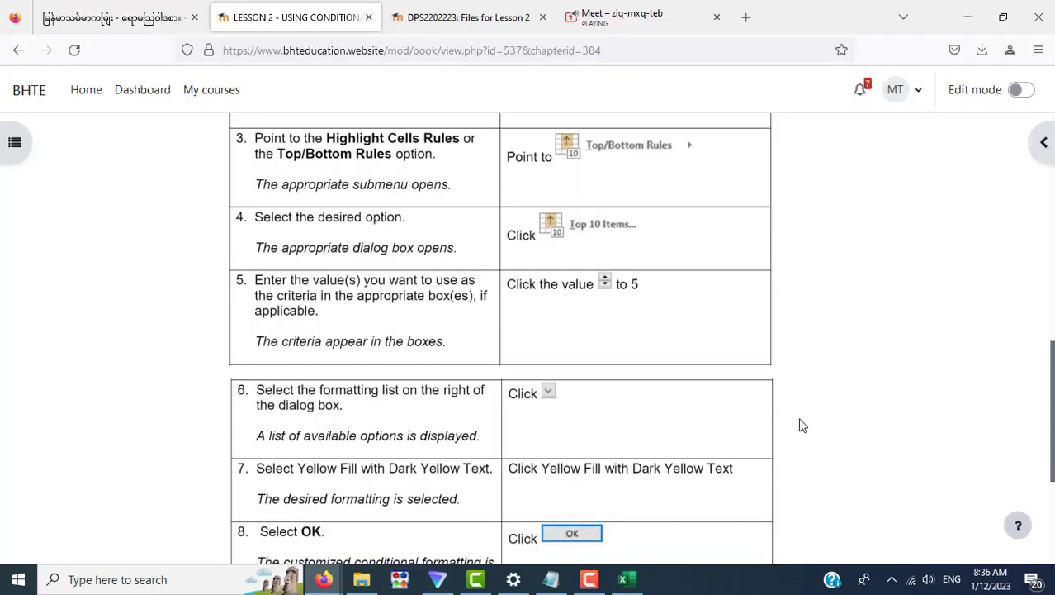
scroll(777, 430, down, 3)
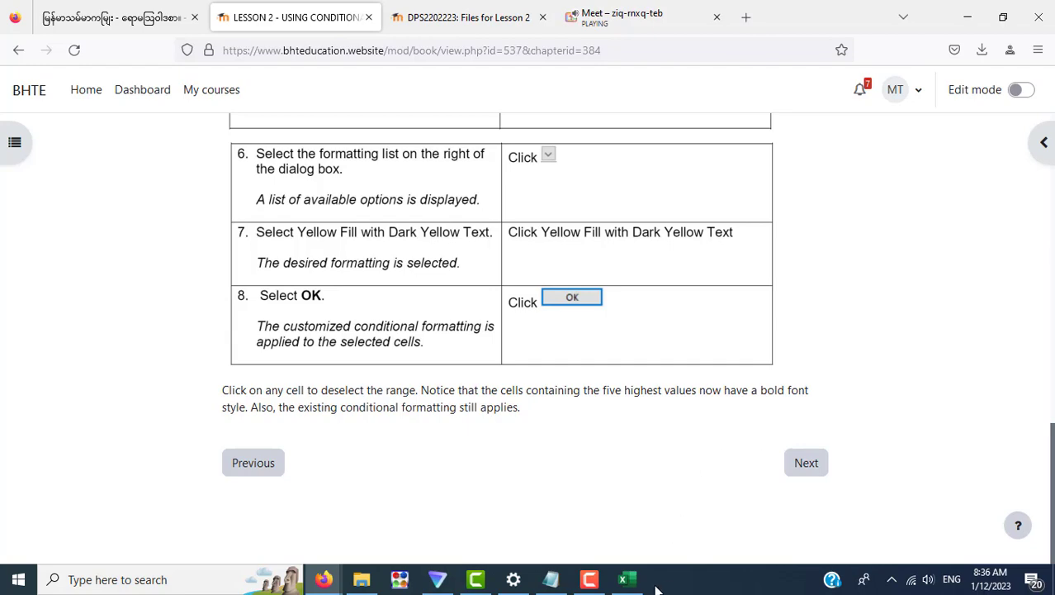
click(627, 579)
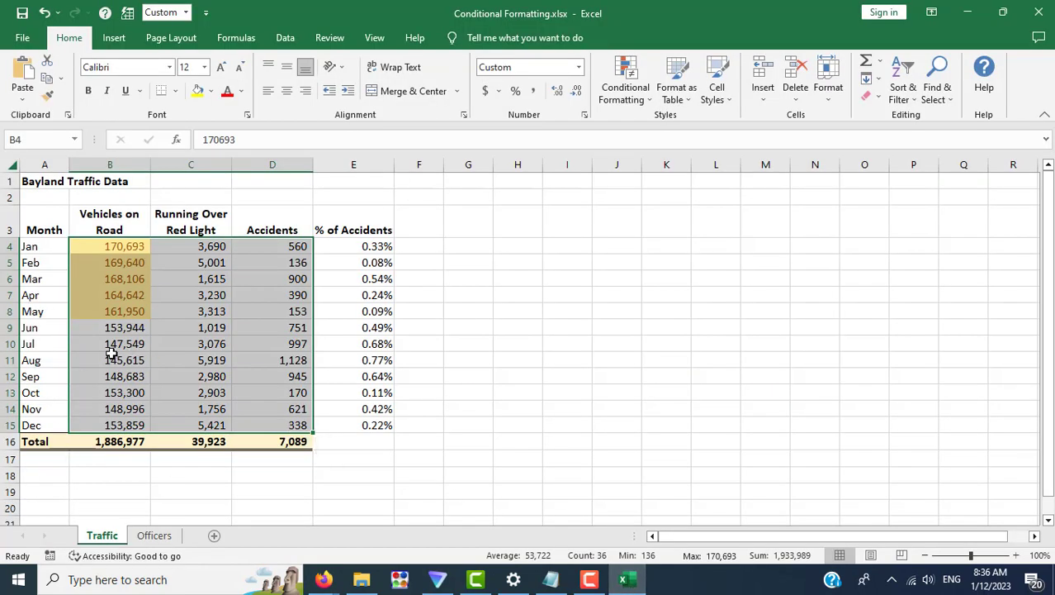
Advance the Moodle lesson to section 2.6 Using Data Bars, read it, and return to Excel
click(321, 581)
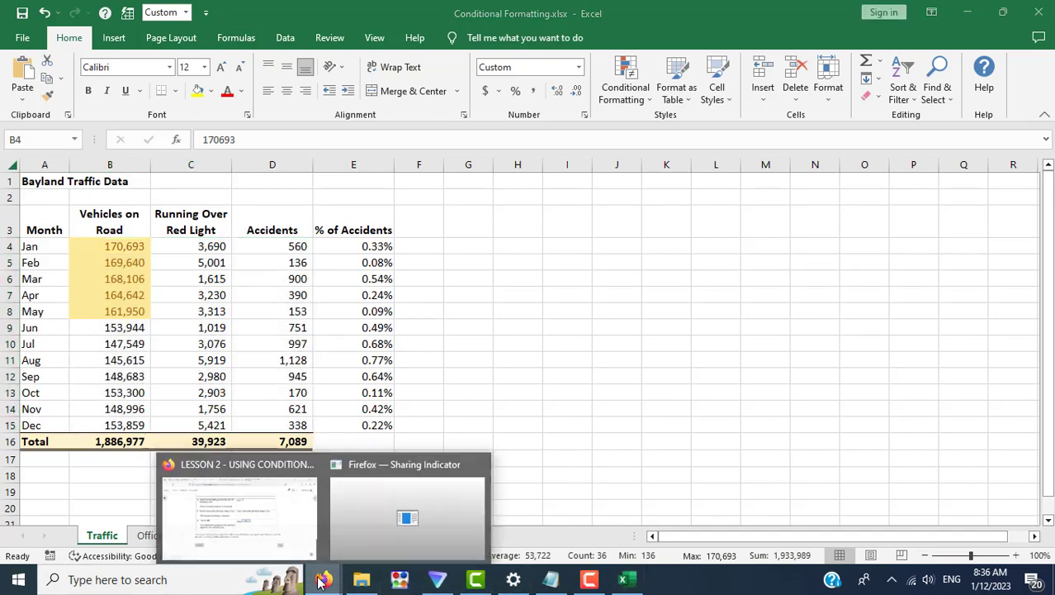
click(281, 520)
click(809, 465)
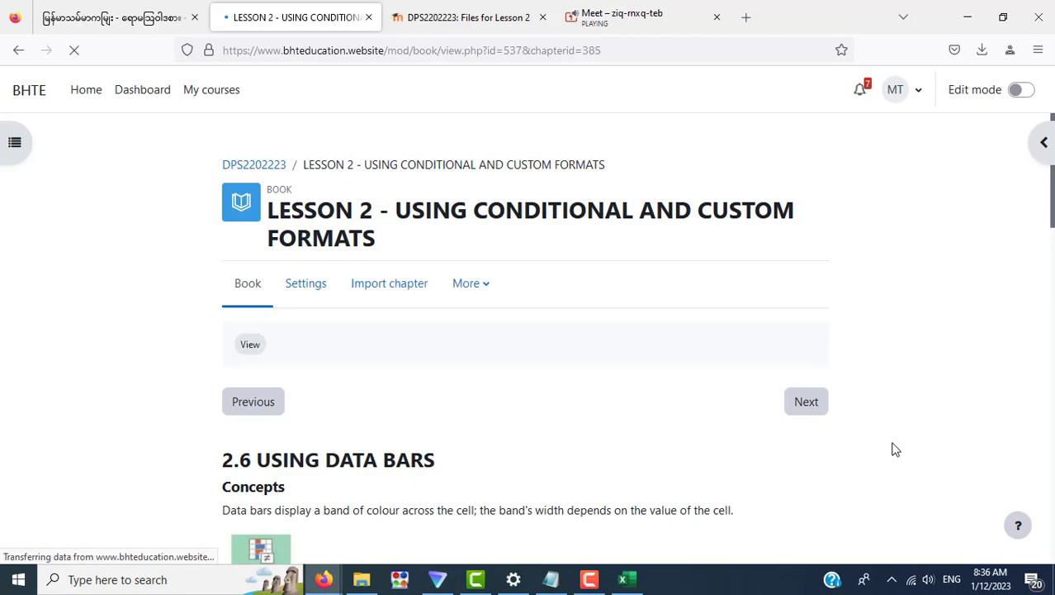
scroll(896, 448, down, 3)
scroll(896, 446, down, 4)
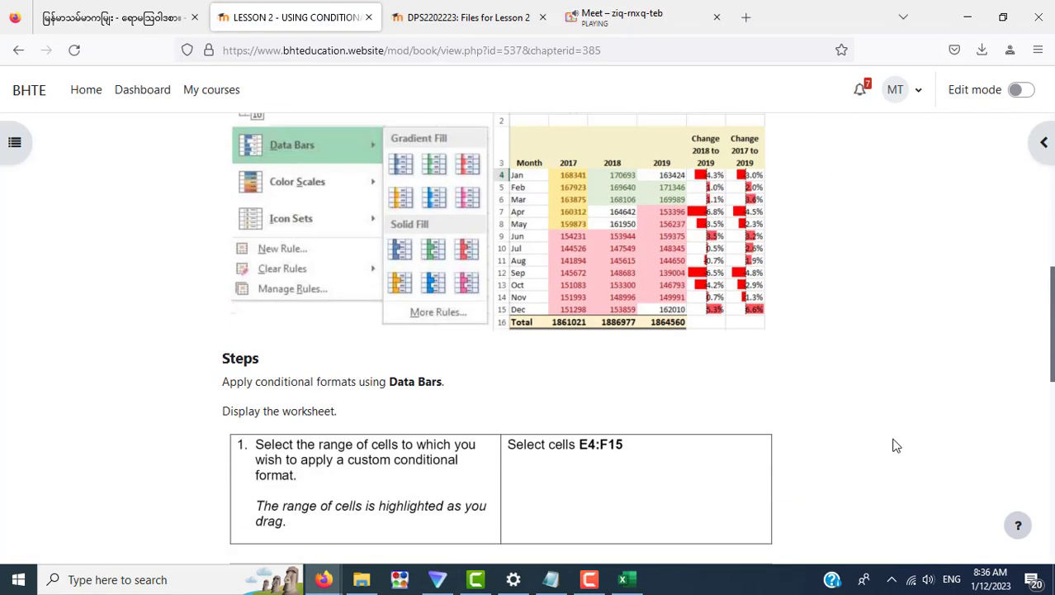
scroll(896, 445, up, 3)
scroll(896, 445, up, 4)
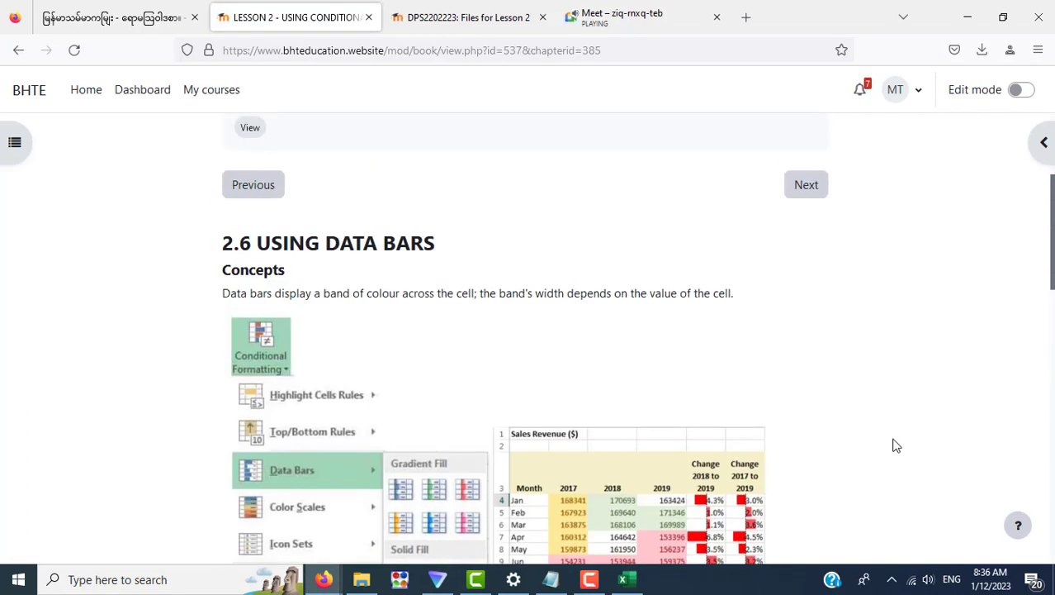
scroll(897, 446, down, 5)
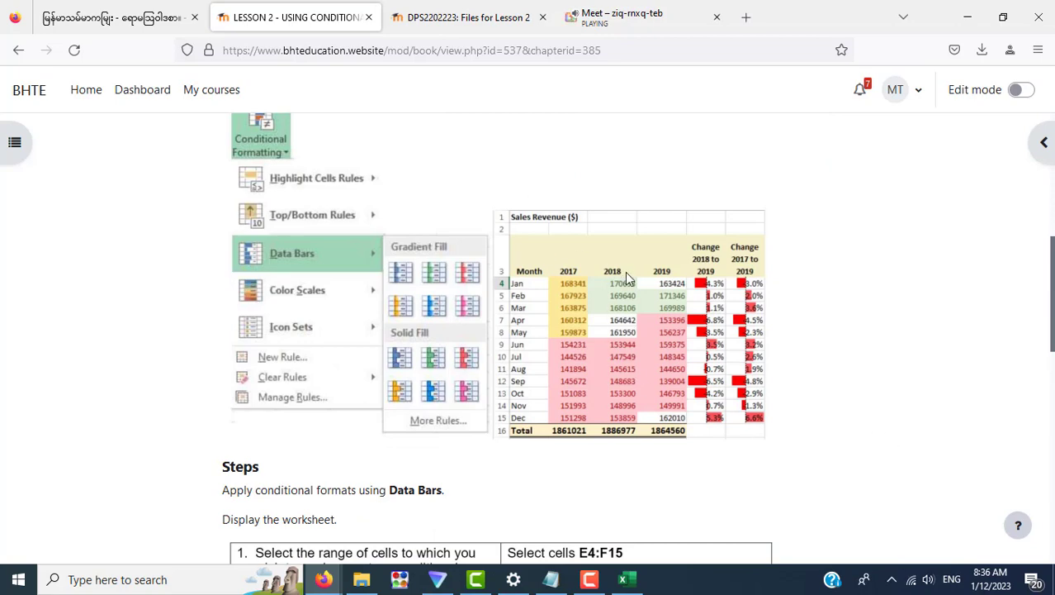
click(630, 581)
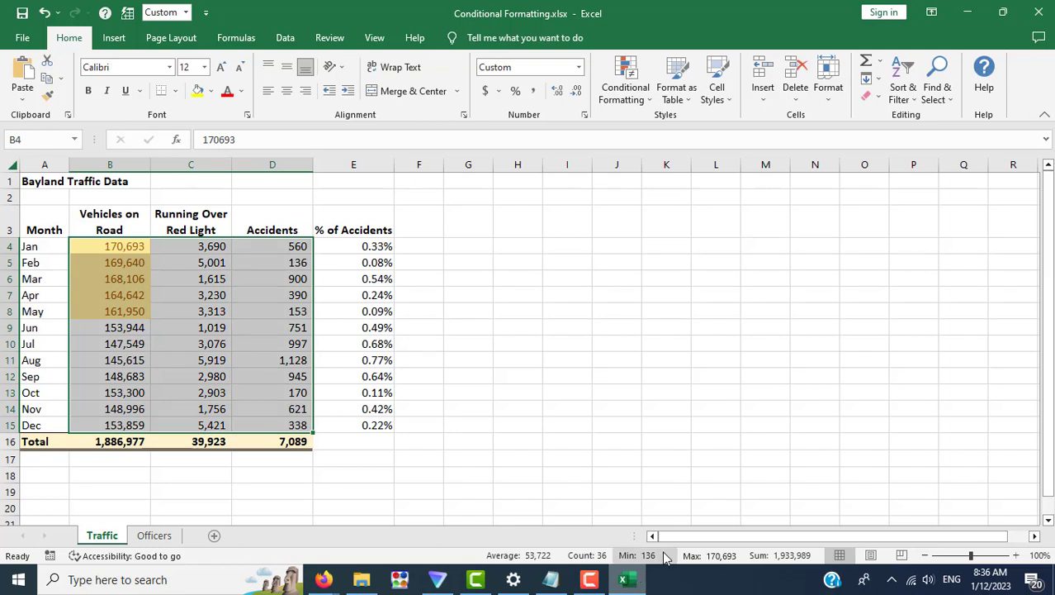
Clear all existing conditional formatting rules from the Traffic sheet
click(646, 102)
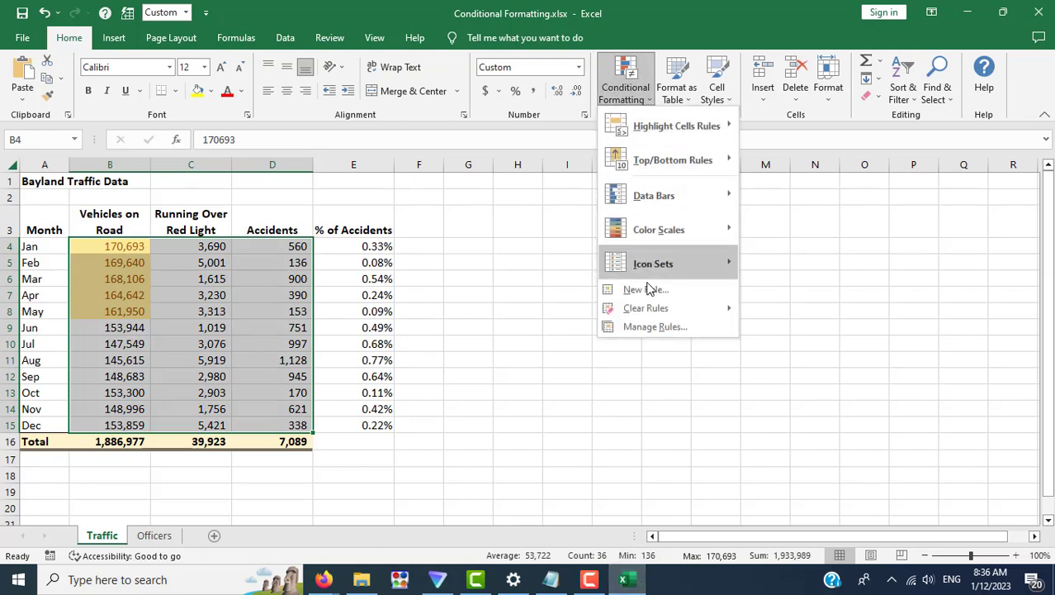
mouse_move(654, 312)
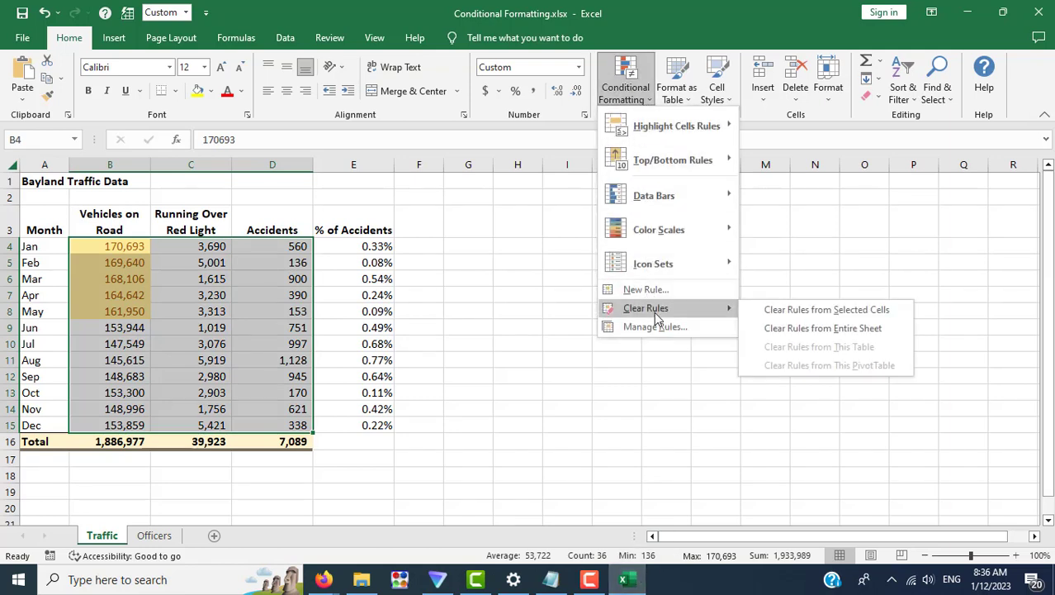
click(782, 329)
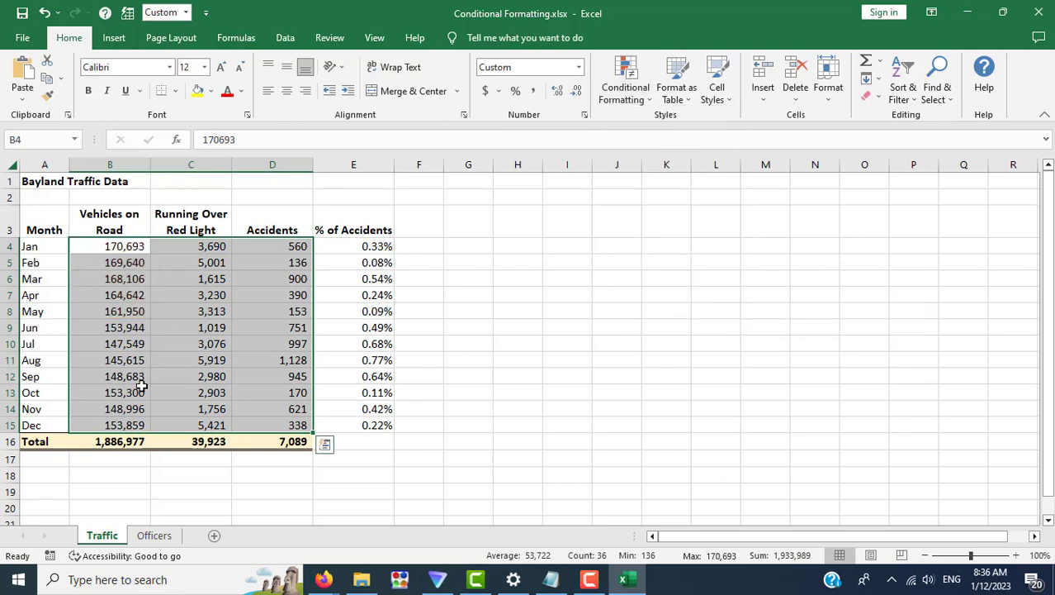
Apply Gradient Fill Blue Data Bars to the traffic figures in B4:D15
click(635, 102)
mouse_move(686, 128)
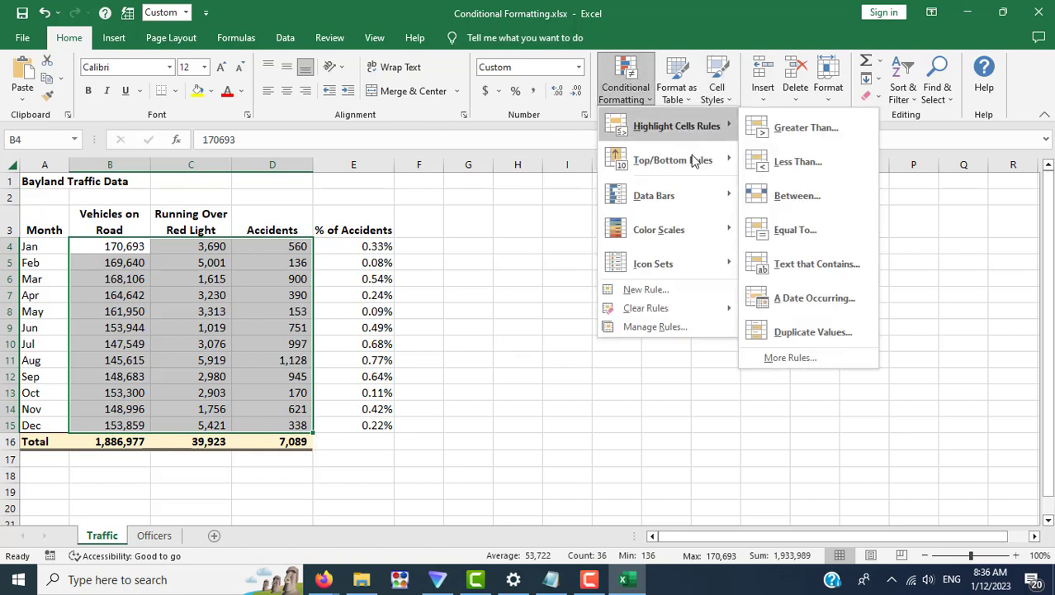
mouse_move(669, 203)
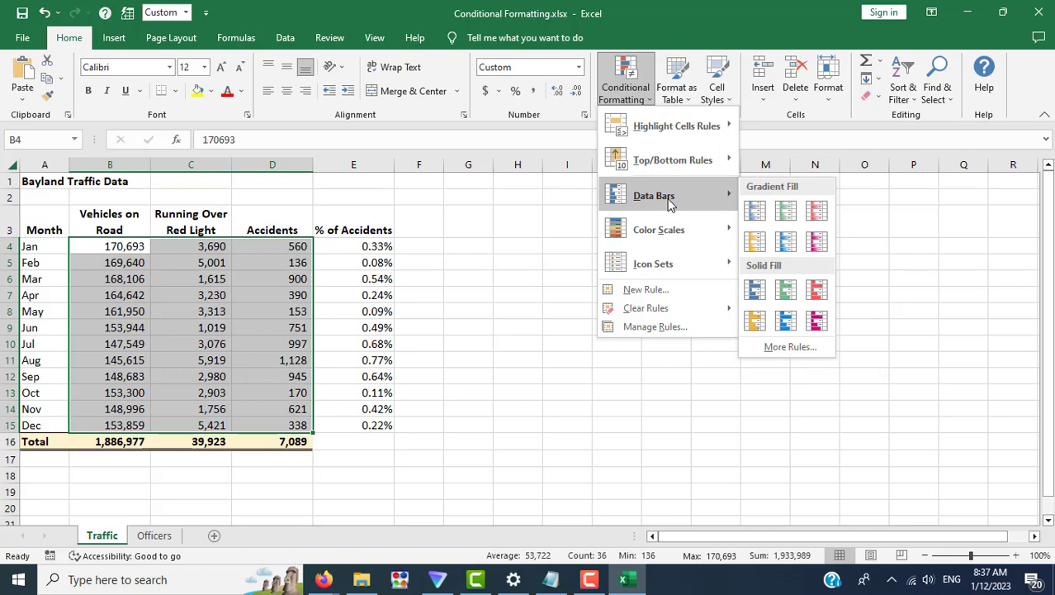
mouse_move(663, 232)
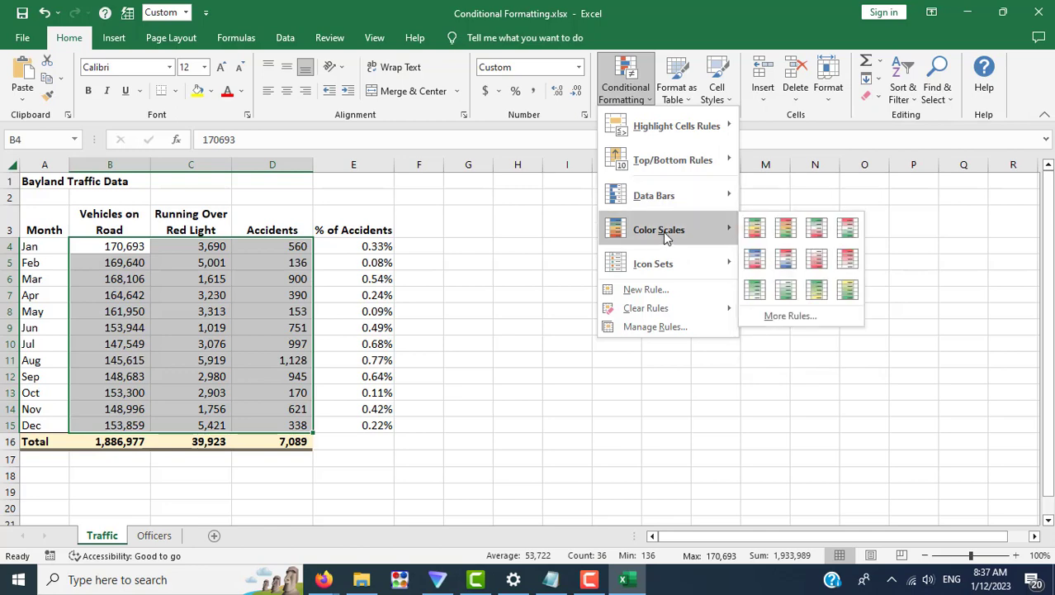
mouse_move(675, 257)
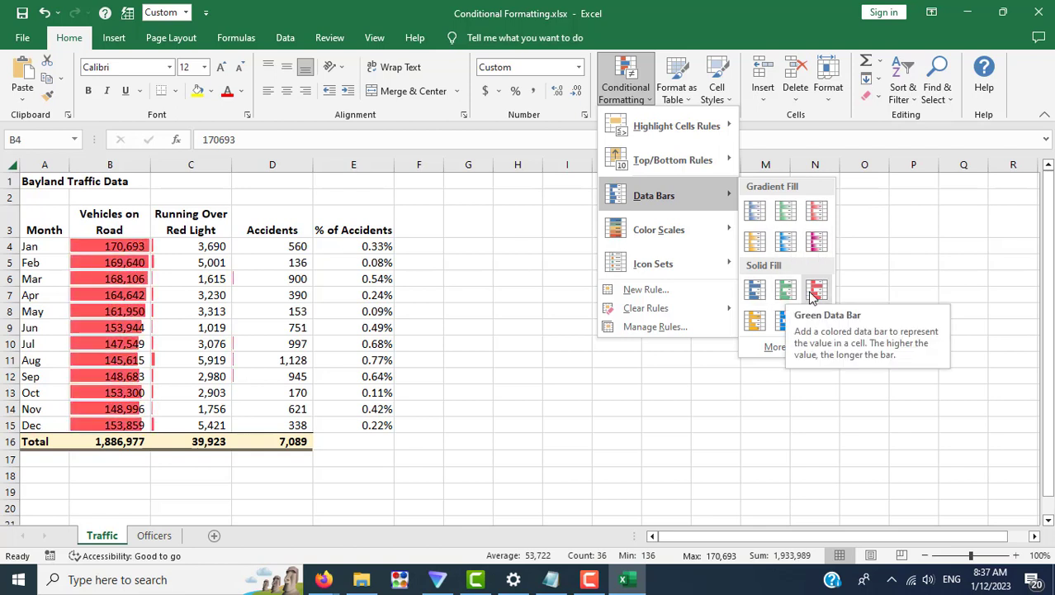
click(757, 213)
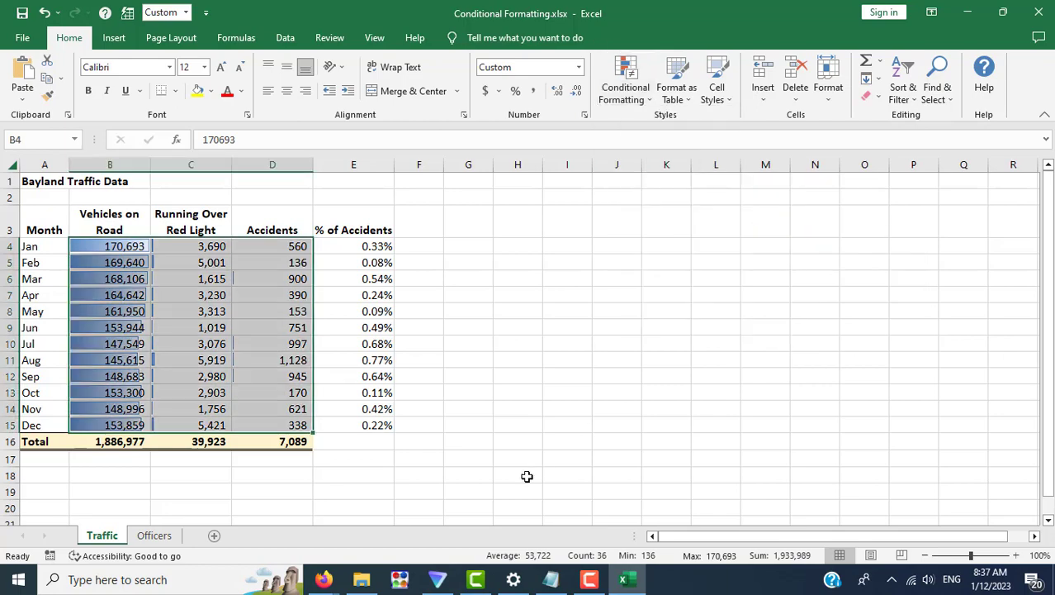
Zoom in three steps, deselect the range, and inspect the January vehicle count bar
click(1020, 556)
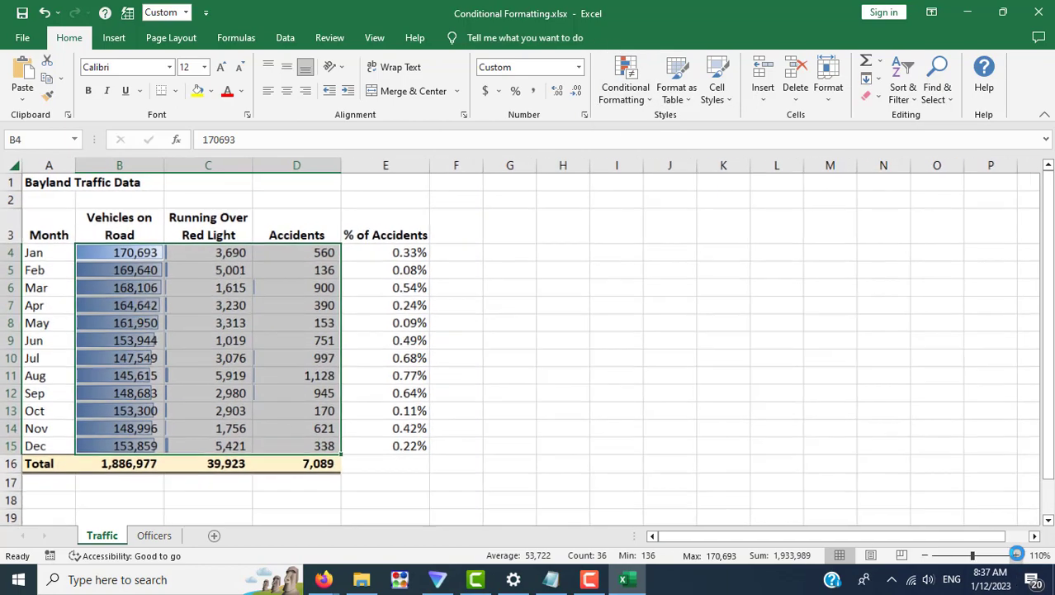
click(1020, 556)
click(1019, 556)
click(1020, 556)
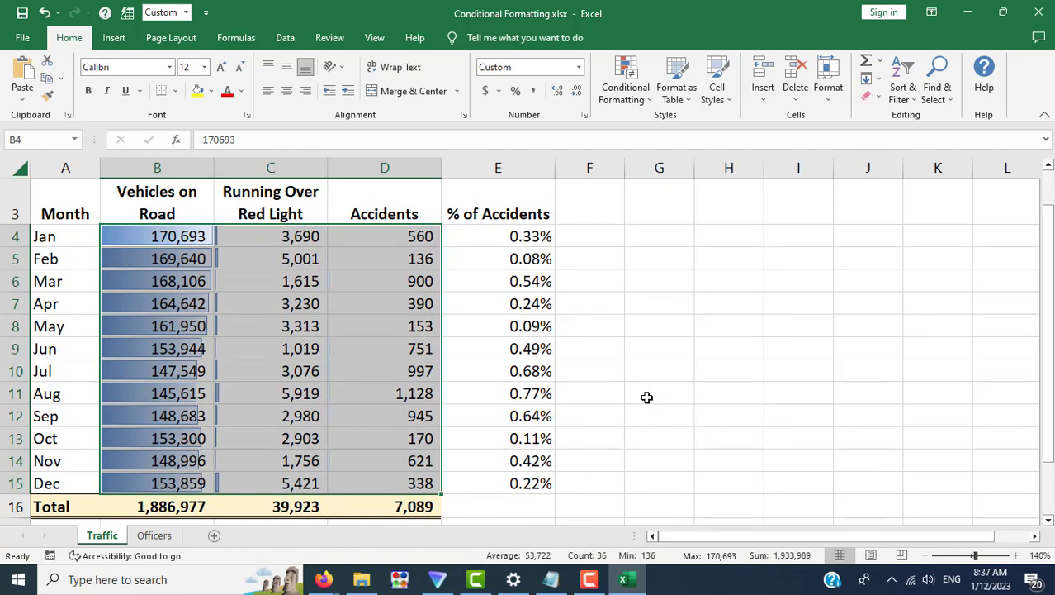
click(686, 422)
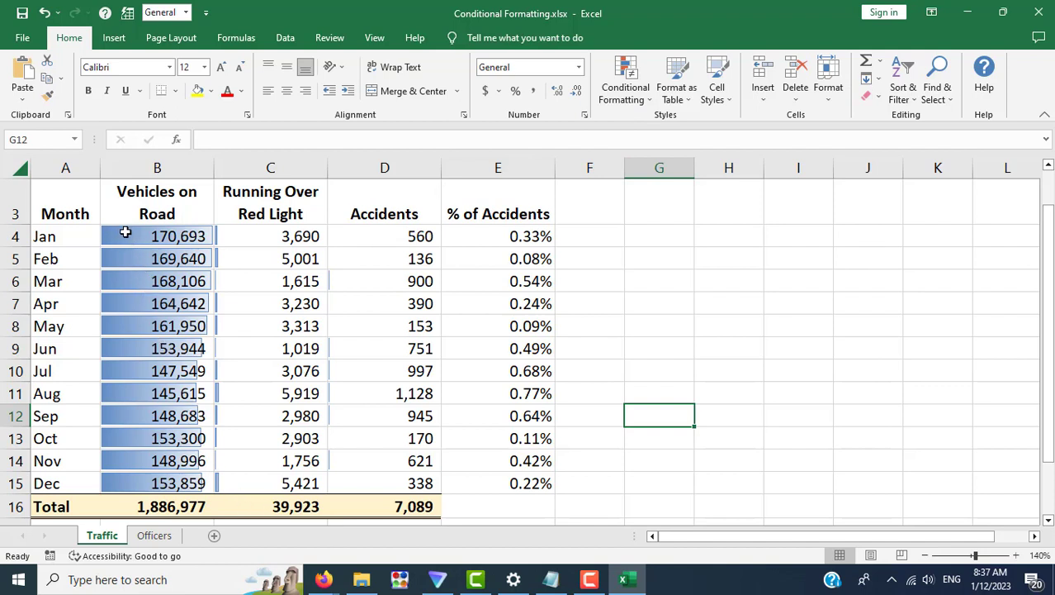
click(124, 231)
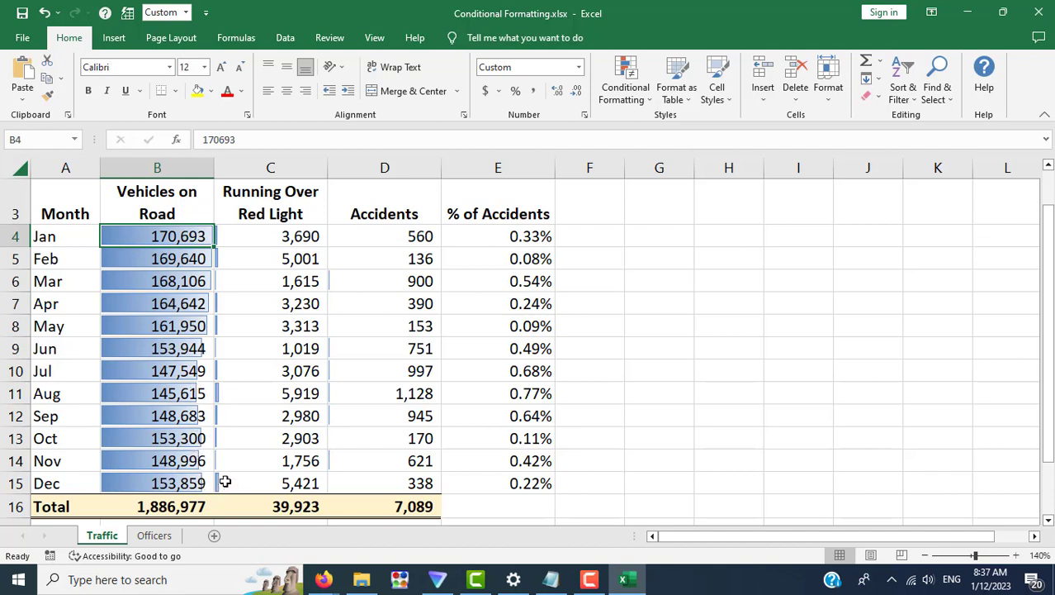
Inspect the thin data bars on the red-light counts and accident figures
click(225, 482)
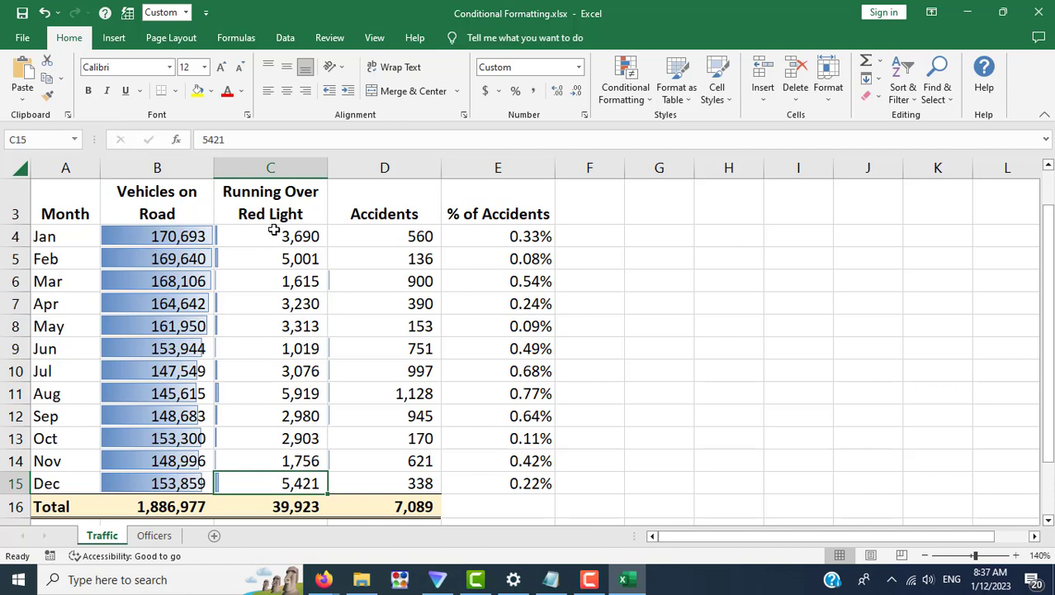
drag(274, 236, 258, 487)
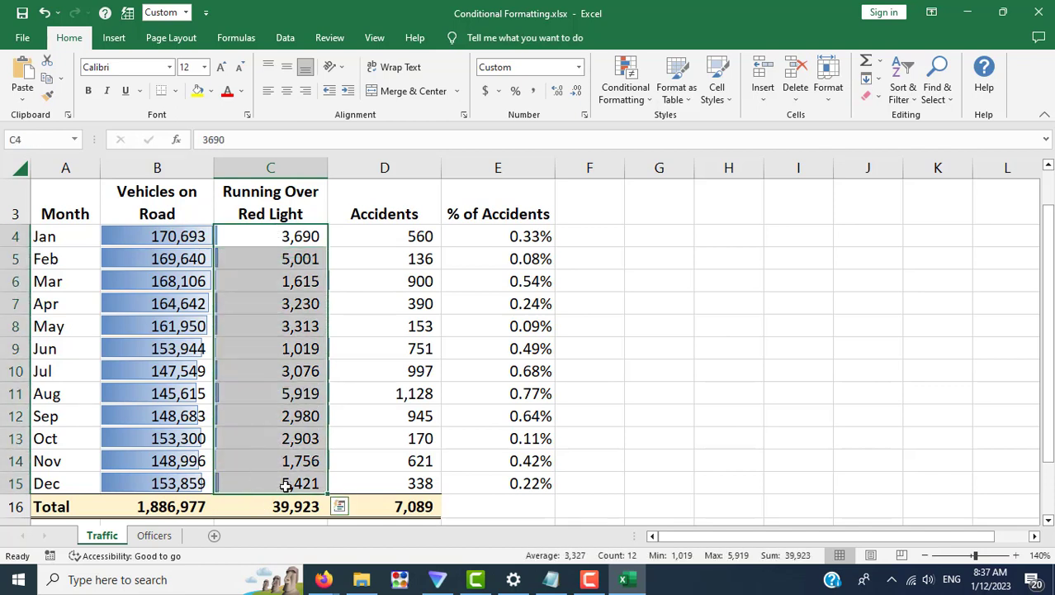
click(280, 394)
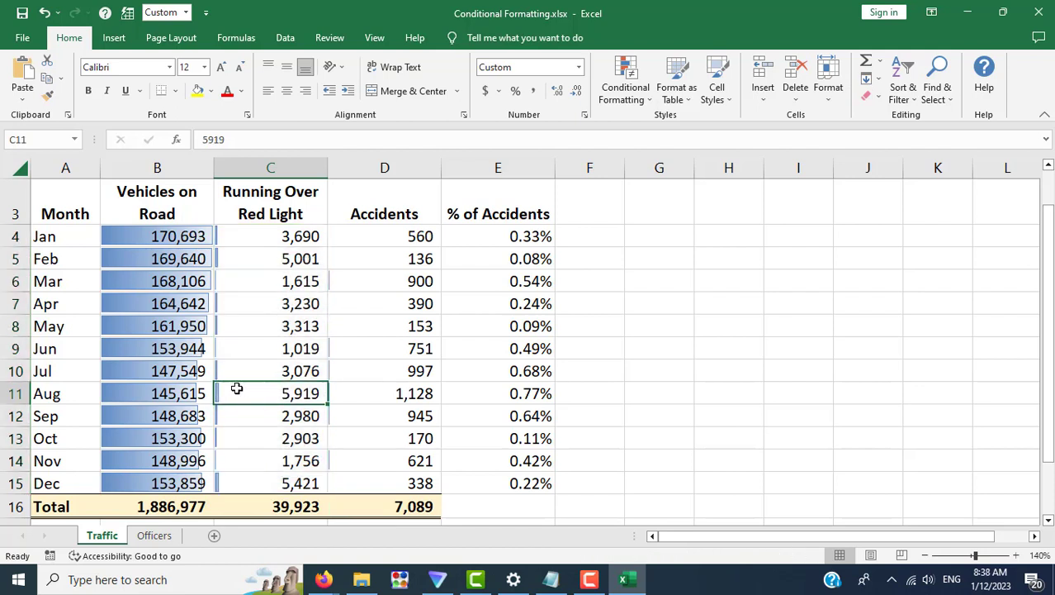
click(228, 460)
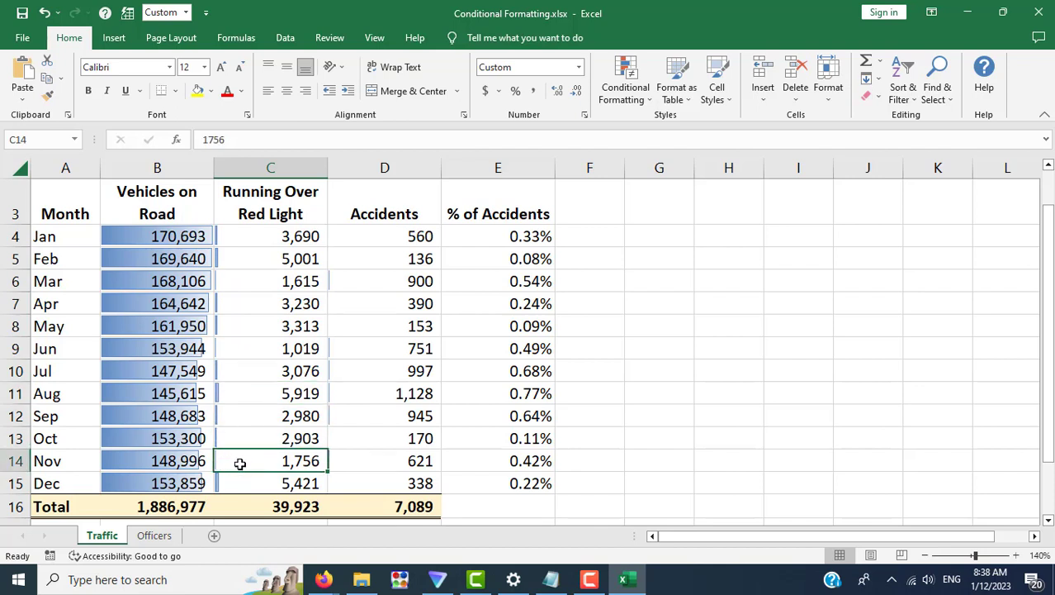
click(717, 437)
click(405, 436)
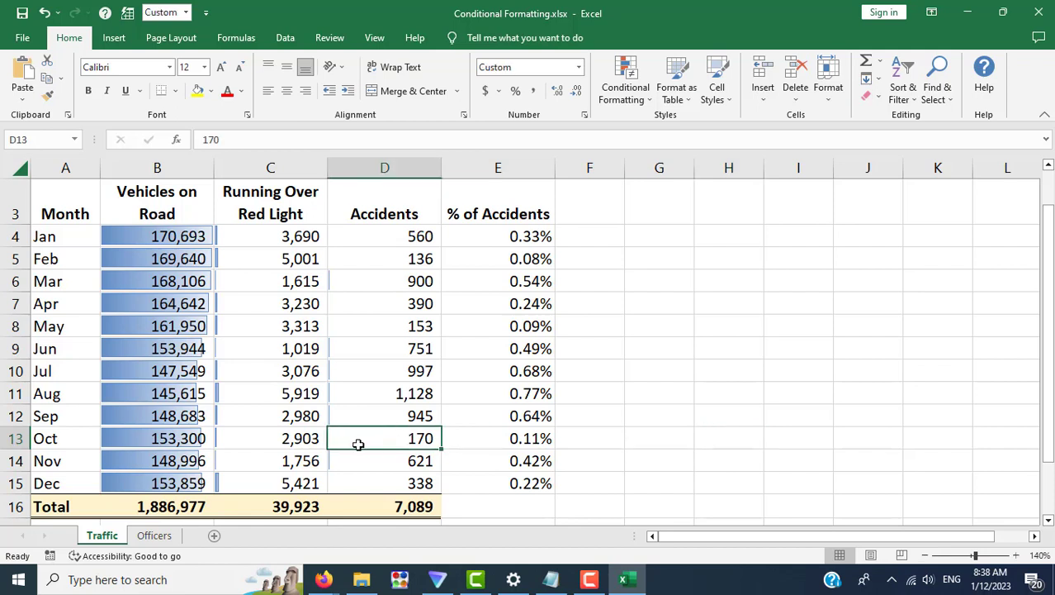
click(541, 453)
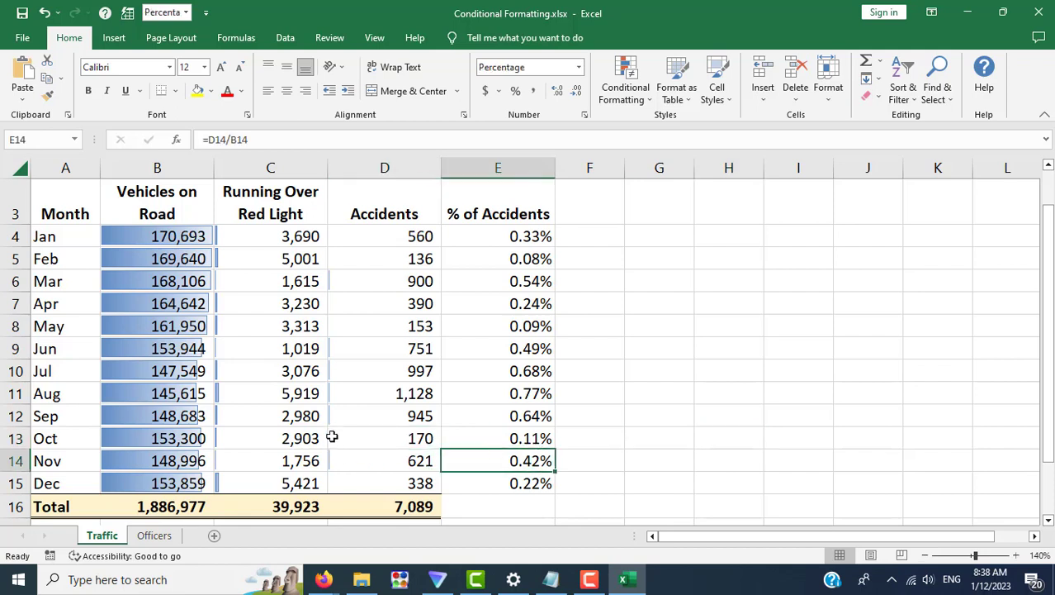
click(388, 414)
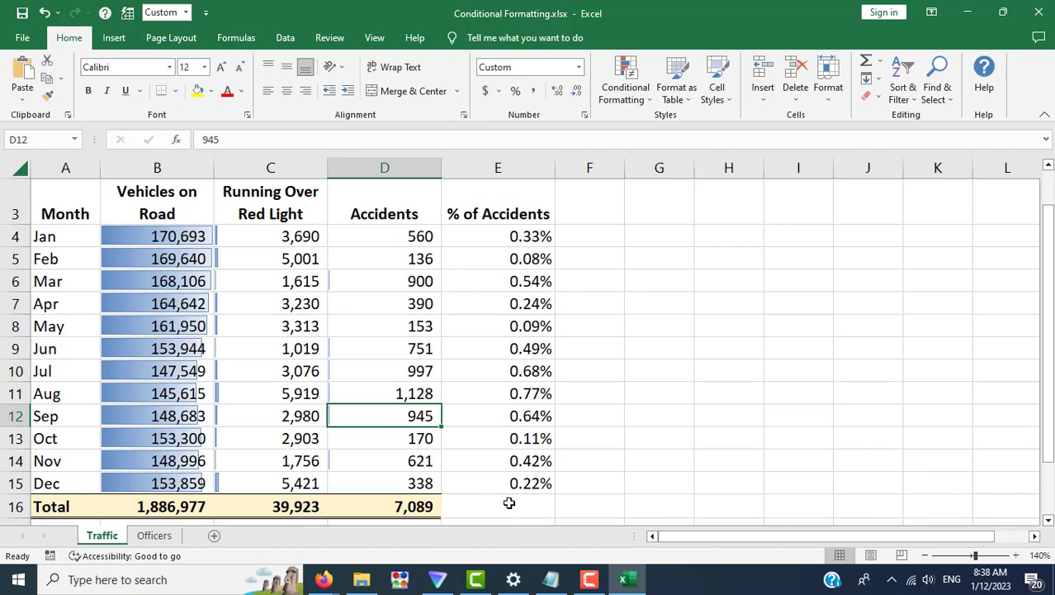
click(323, 579)
click(266, 526)
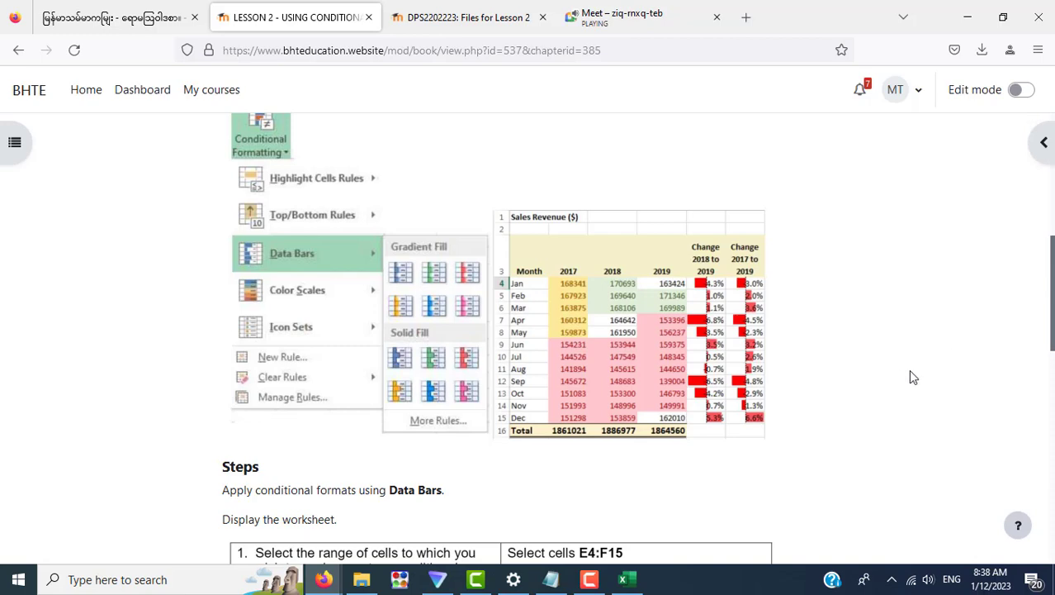
scroll(909, 369, down, 5)
scroll(878, 378, down, 3)
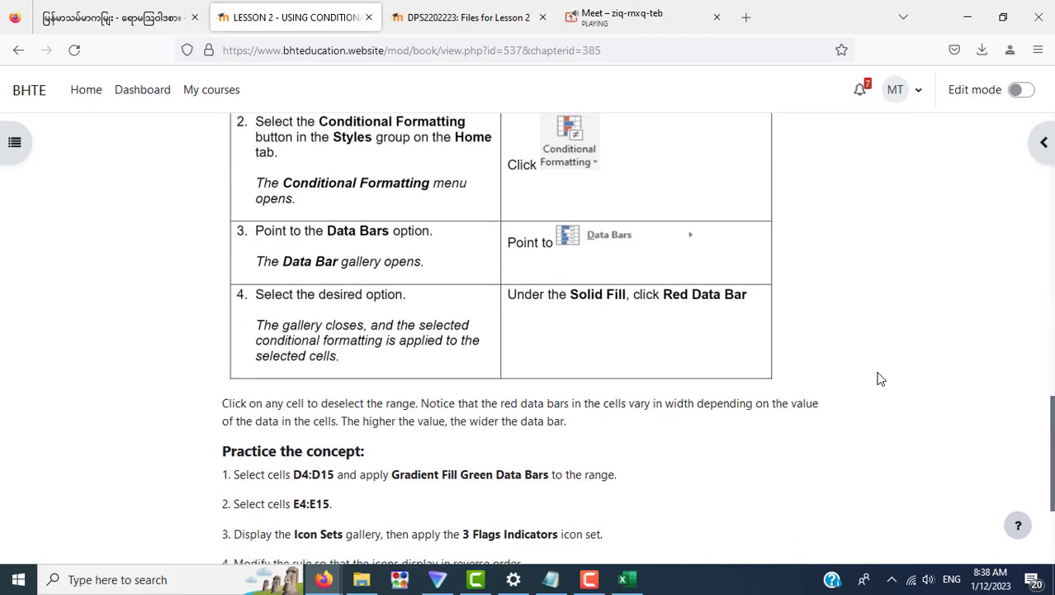
click(626, 579)
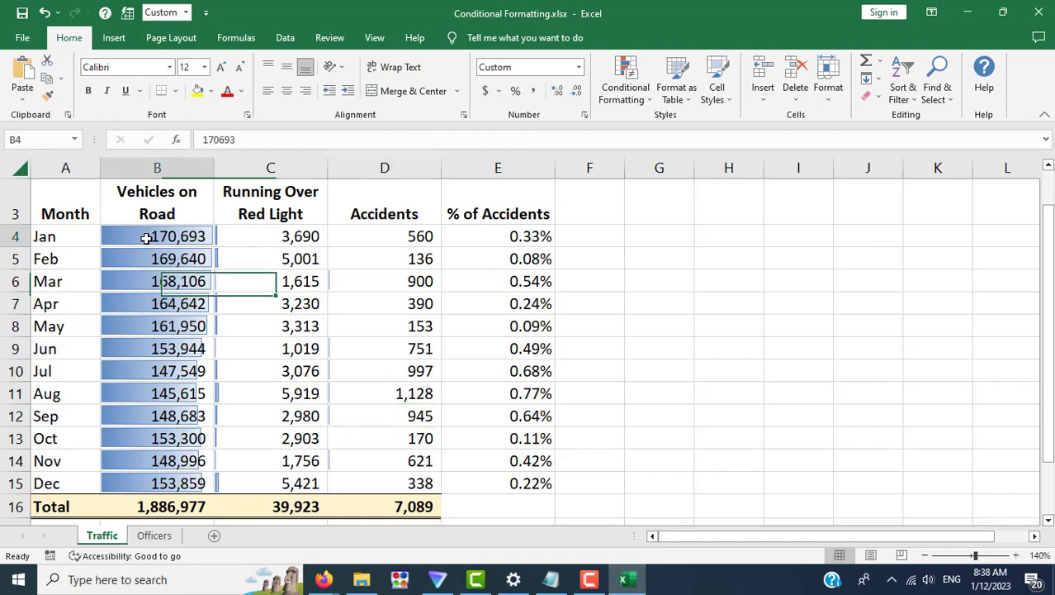
Select B4:D15 and clear the data bar rules from the entire sheet
drag(151, 228, 374, 482)
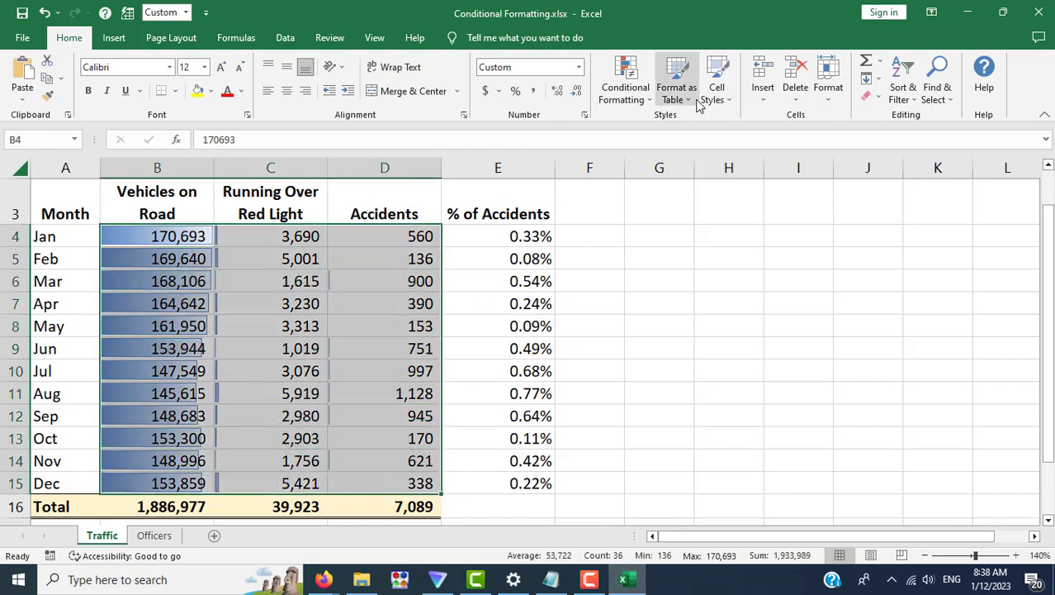
click(638, 98)
mouse_move(638, 321)
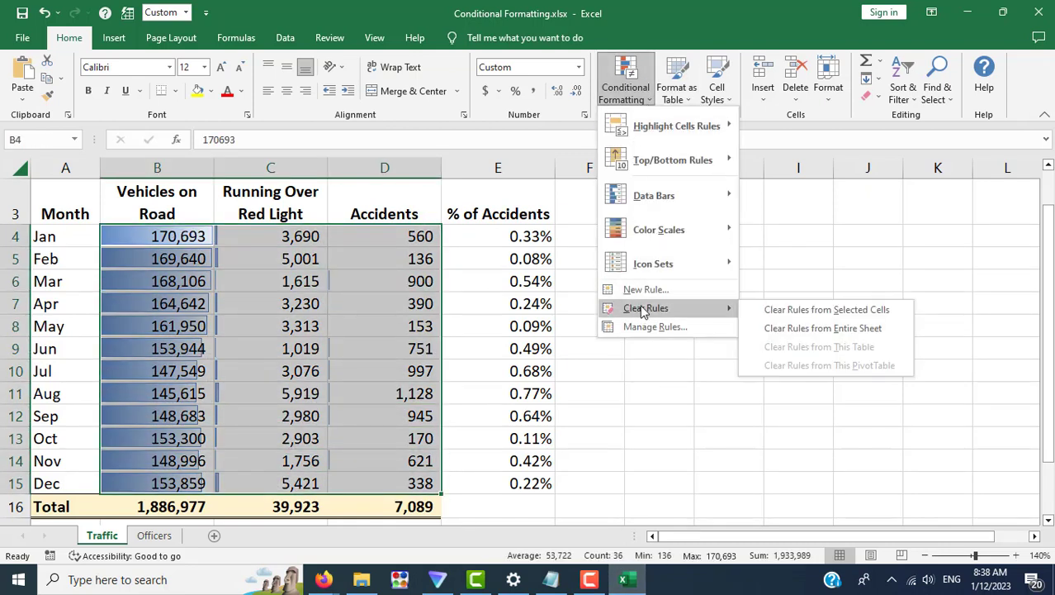
click(784, 327)
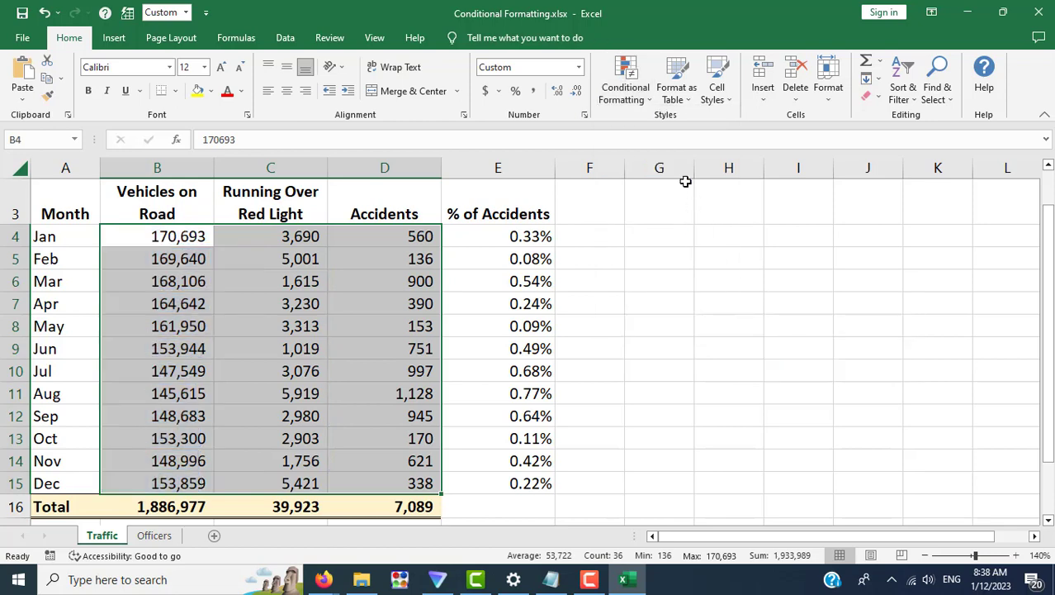
Apply the Green-Yellow-Red color scale to B4:D15 and deselect to view the colors
click(637, 99)
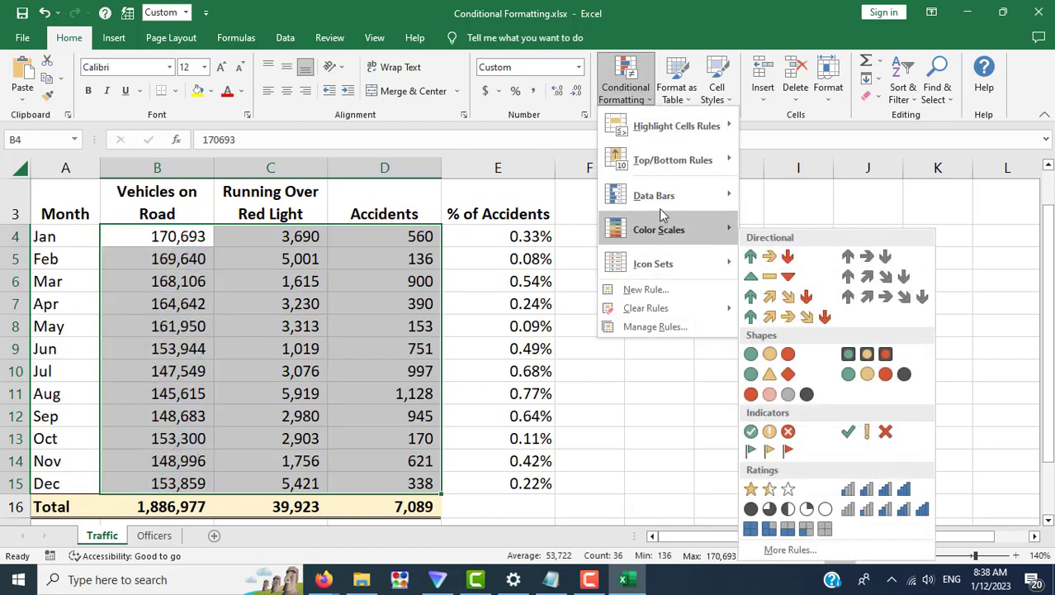
mouse_move(663, 198)
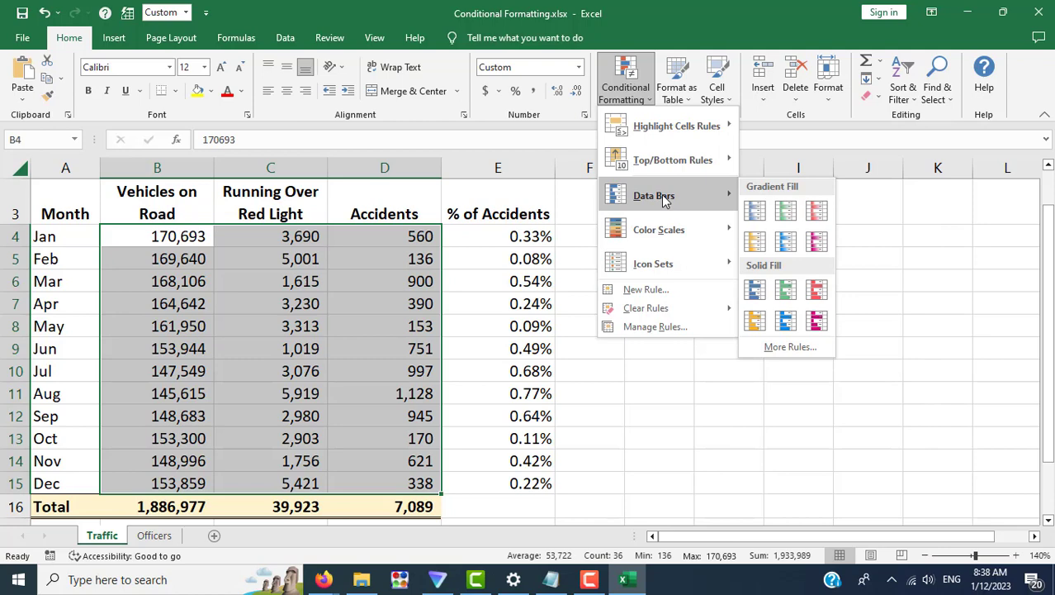
mouse_move(667, 228)
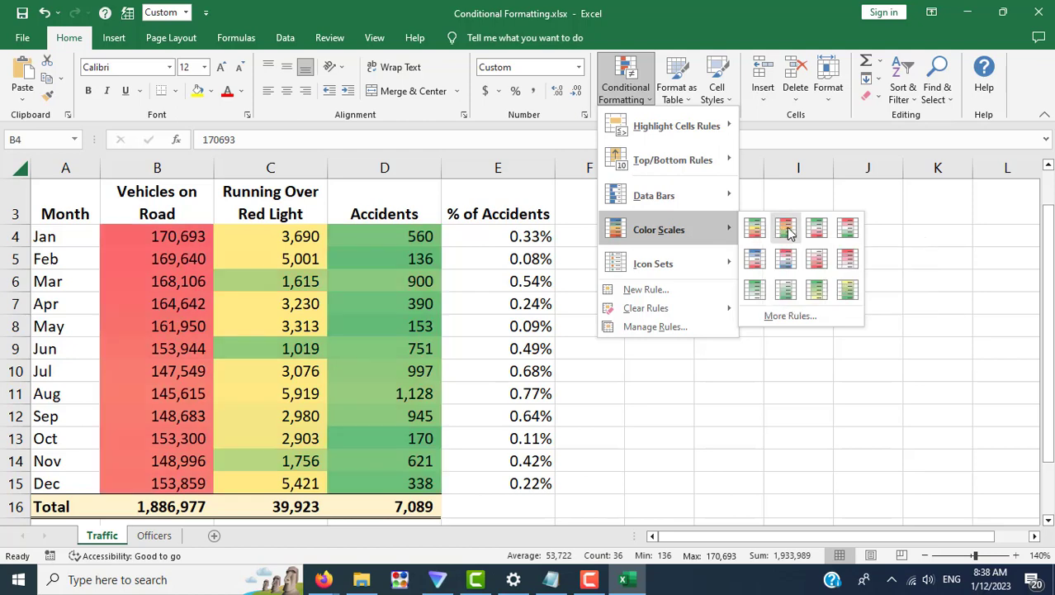
click(754, 233)
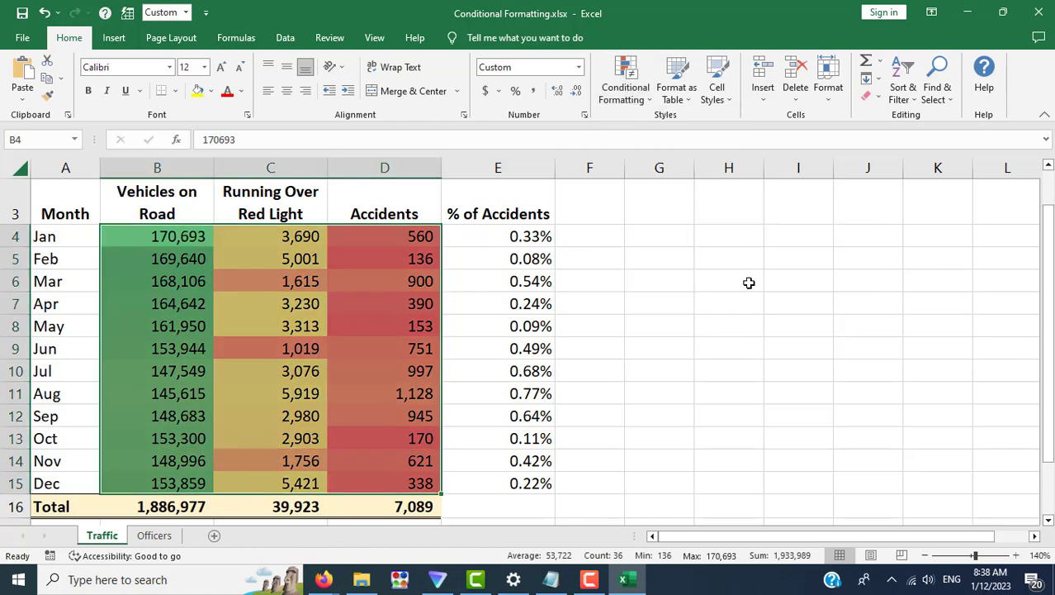
click(641, 464)
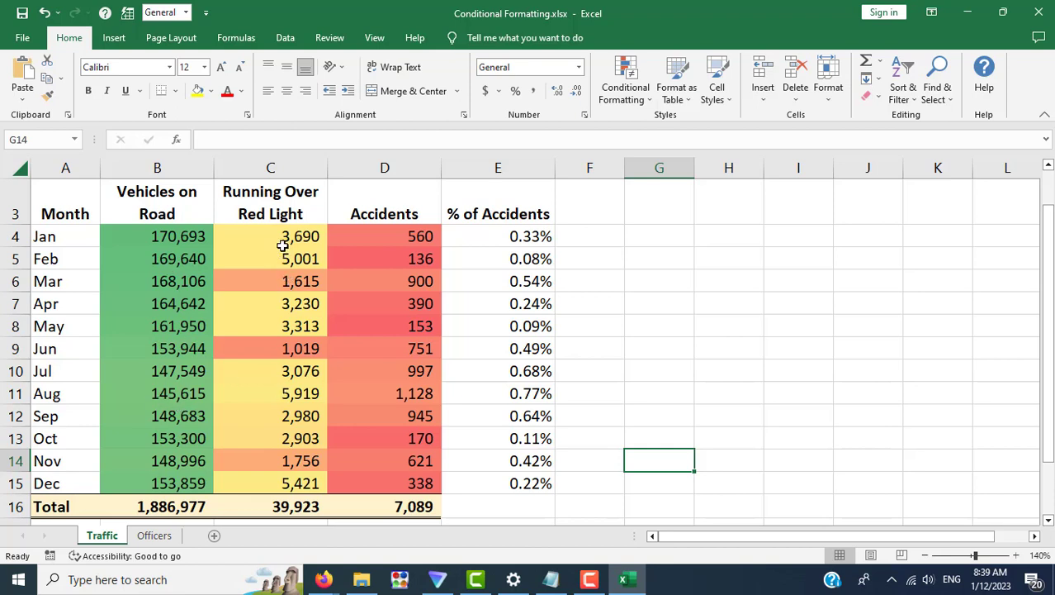
Select various monthly figures in the Vehicles on Road, Red Light and Accidents columns
click(386, 283)
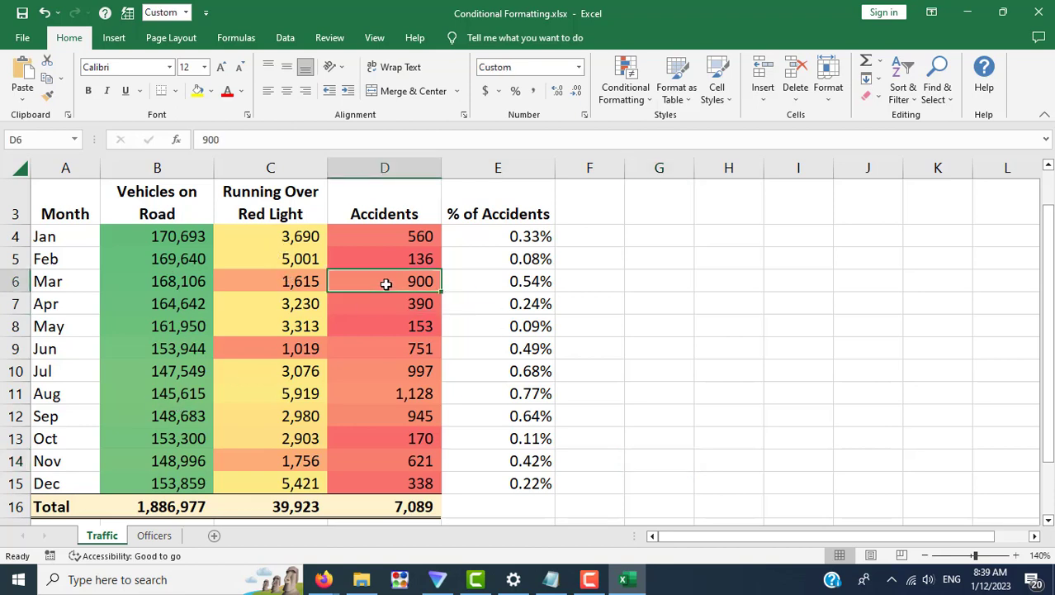
click(283, 281)
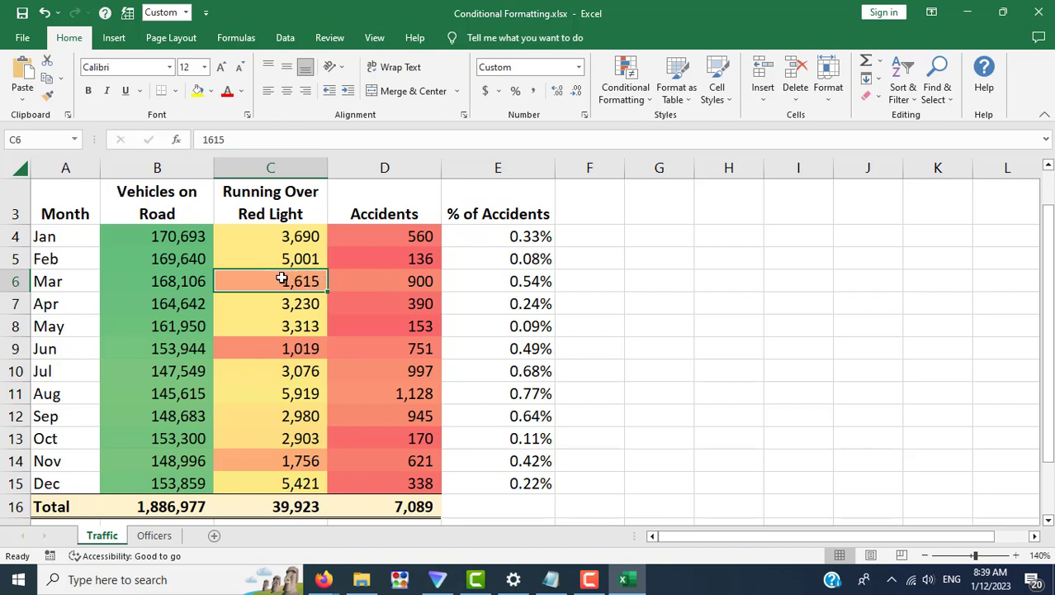
drag(139, 239, 120, 487)
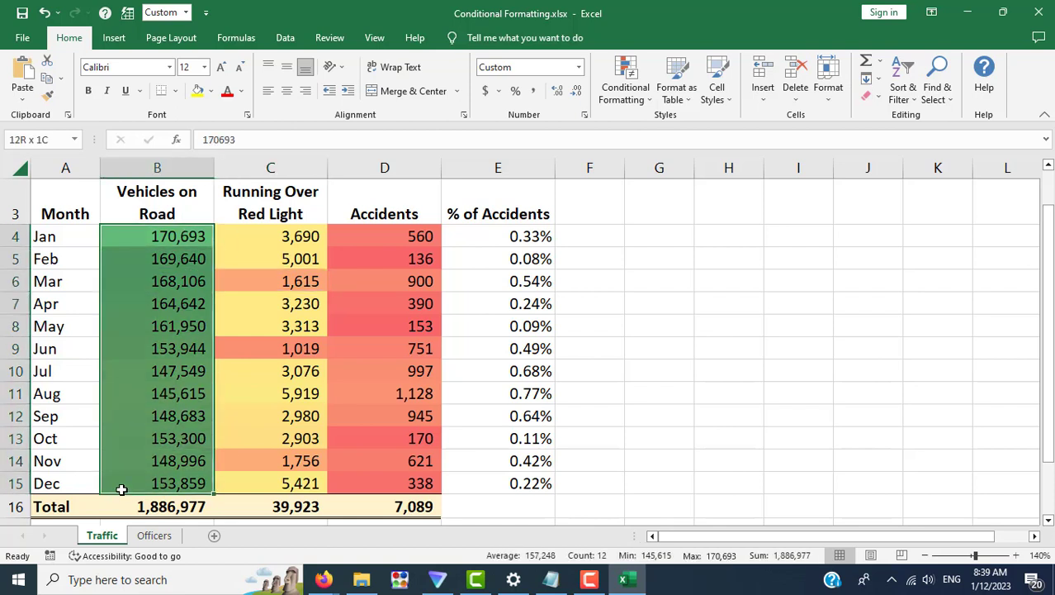
click(250, 235)
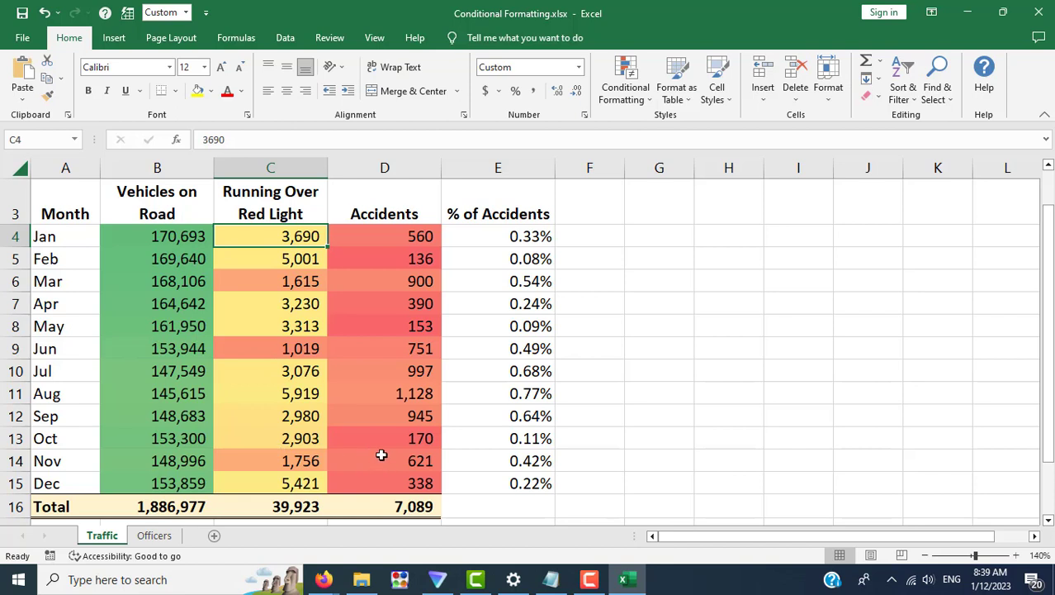
drag(172, 240, 163, 484)
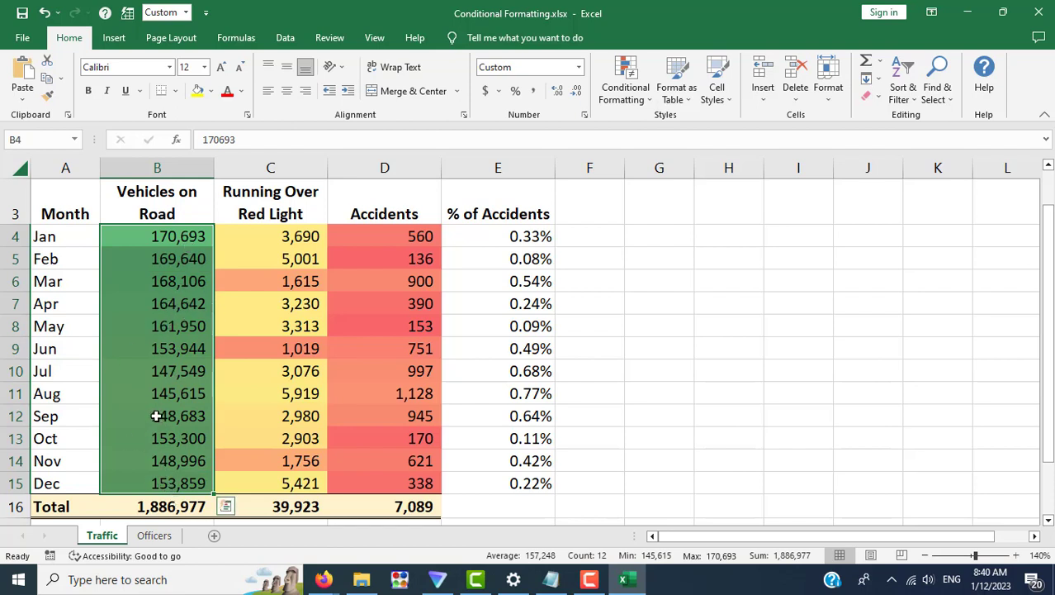
click(166, 236)
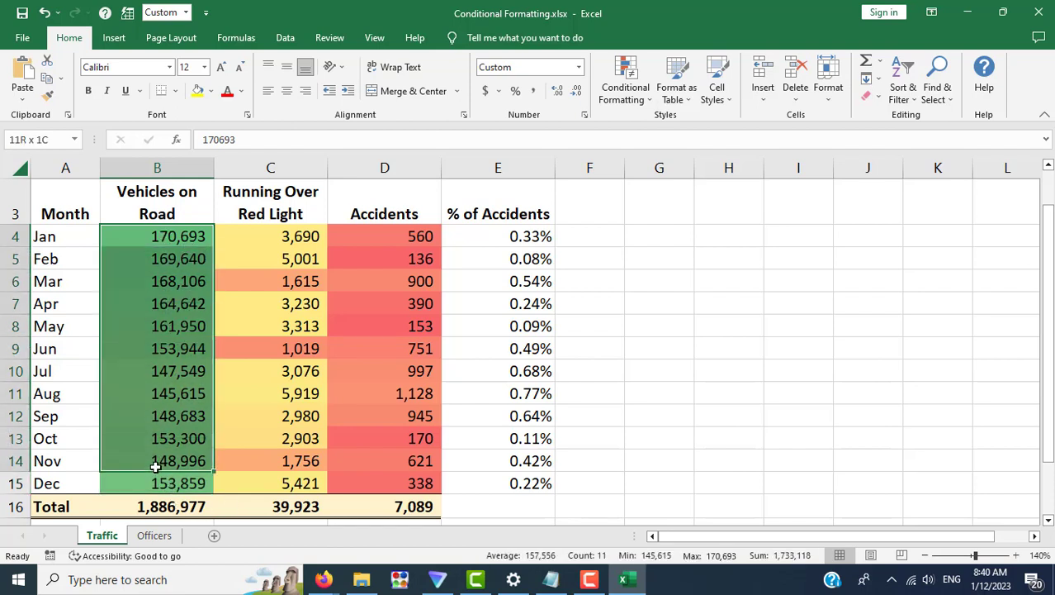
drag(166, 237, 154, 483)
drag(404, 235, 393, 487)
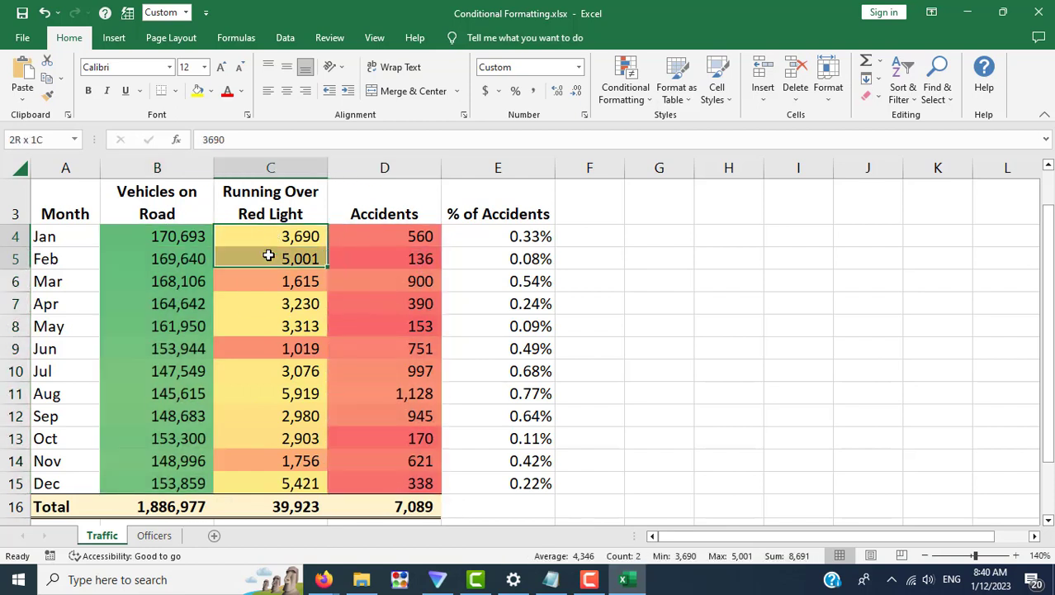
drag(274, 236, 277, 281)
click(274, 282)
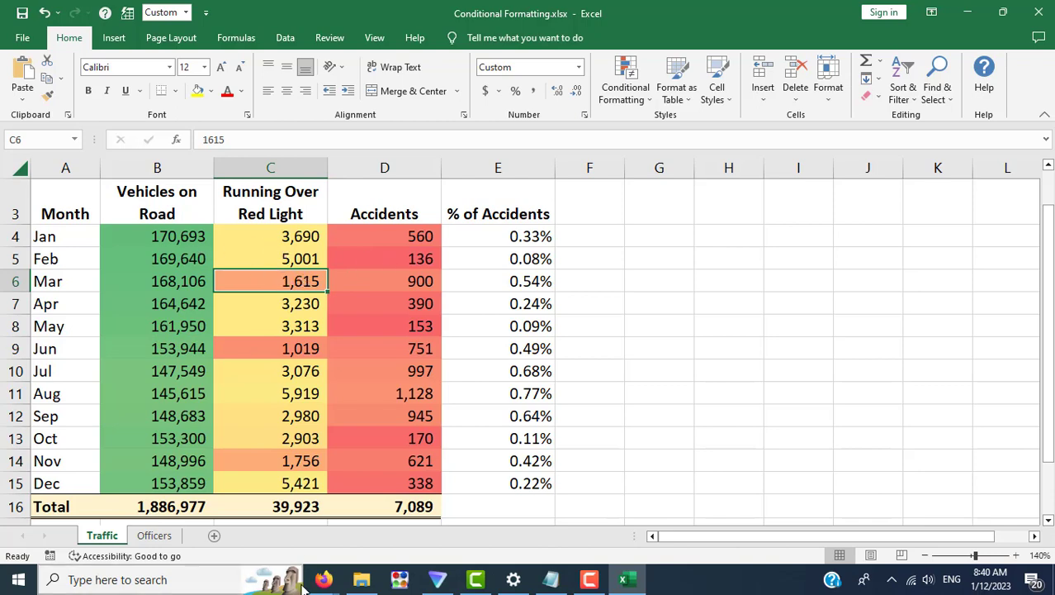
Check the lesson page in the browser, then return to the Conditional Formatting workbook
mouse_move(323, 579)
click(279, 518)
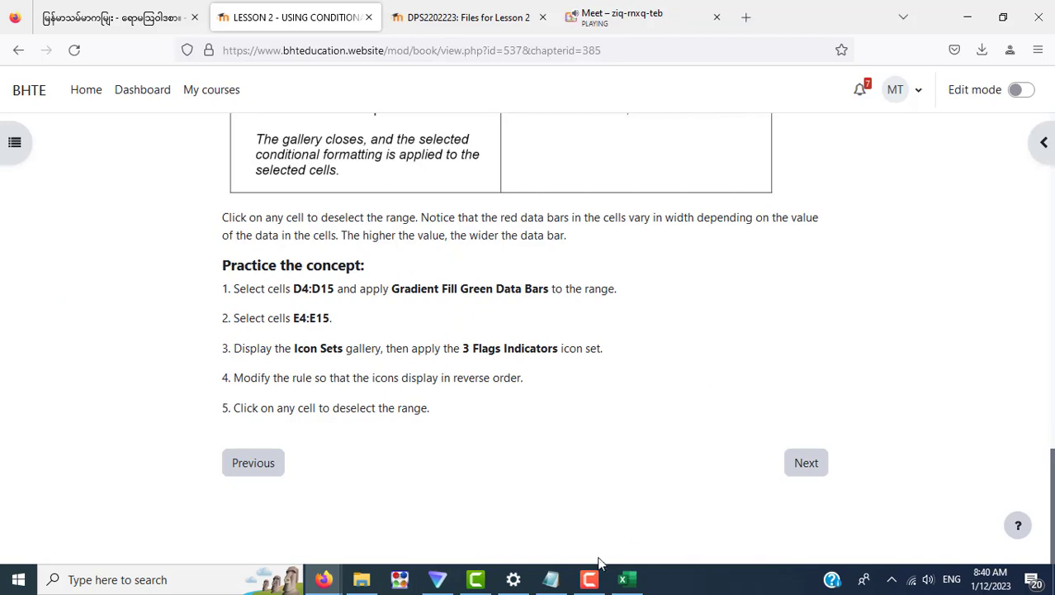
click(625, 579)
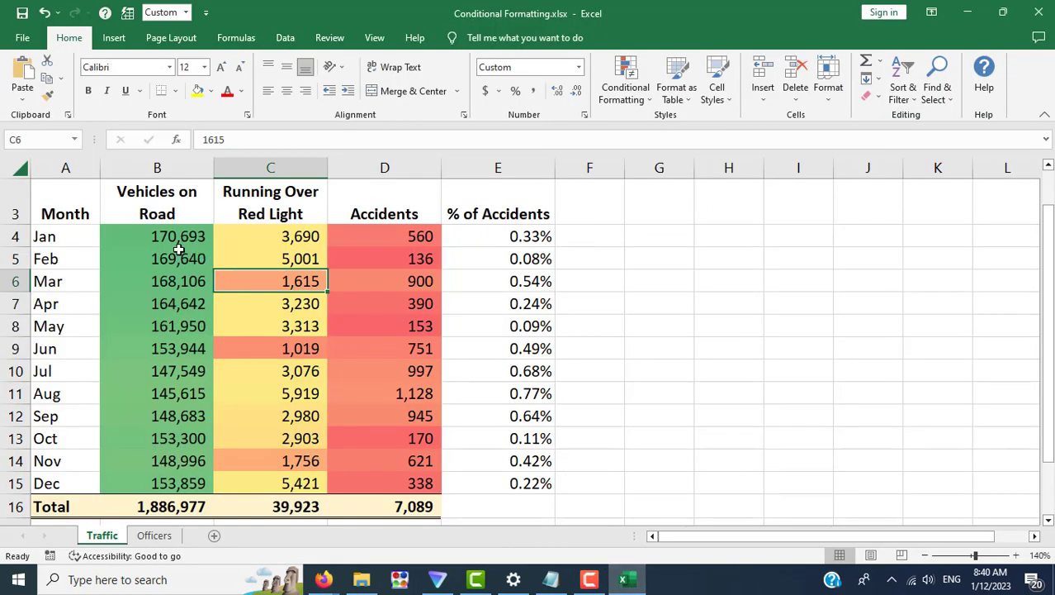
Clear the colour scale rules from the selected monthly figures B4:D15
drag(118, 235, 423, 489)
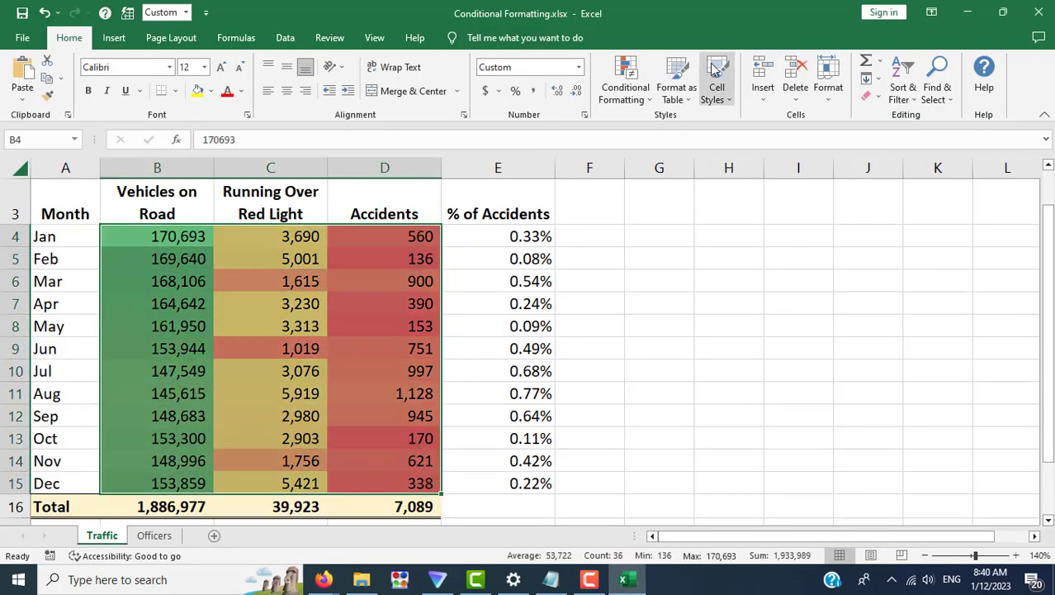
click(625, 87)
mouse_move(669, 308)
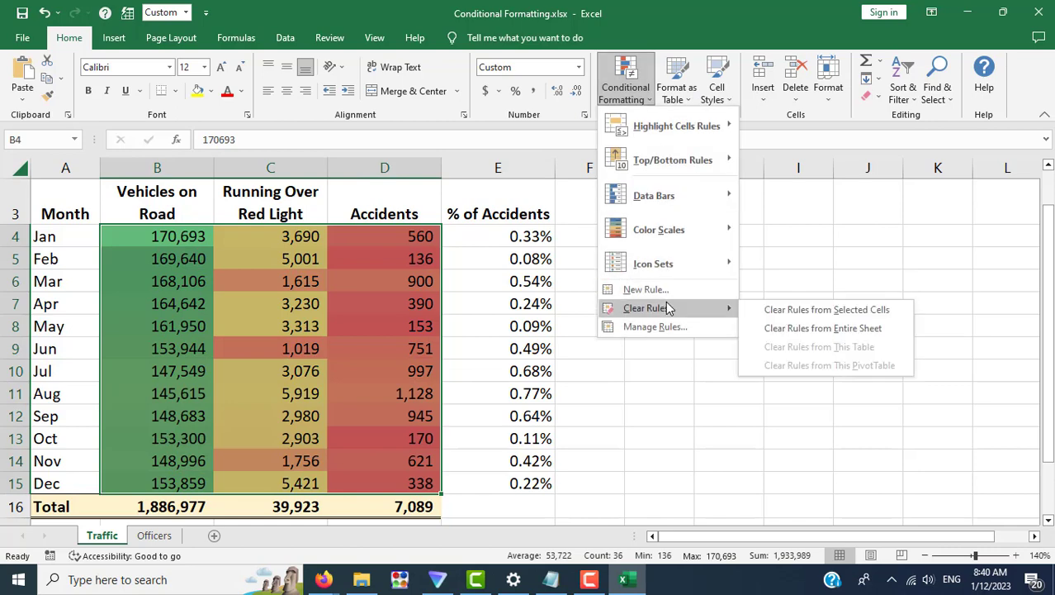
click(792, 313)
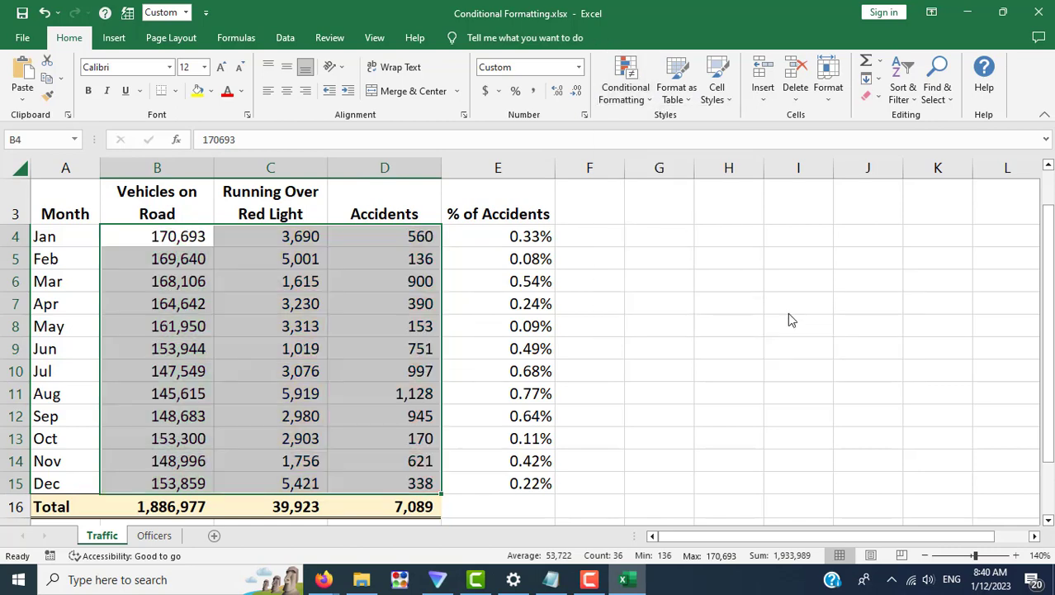
Apply the 3 Arrows icon set to B4:D15 and deselect to view the arrows
click(636, 92)
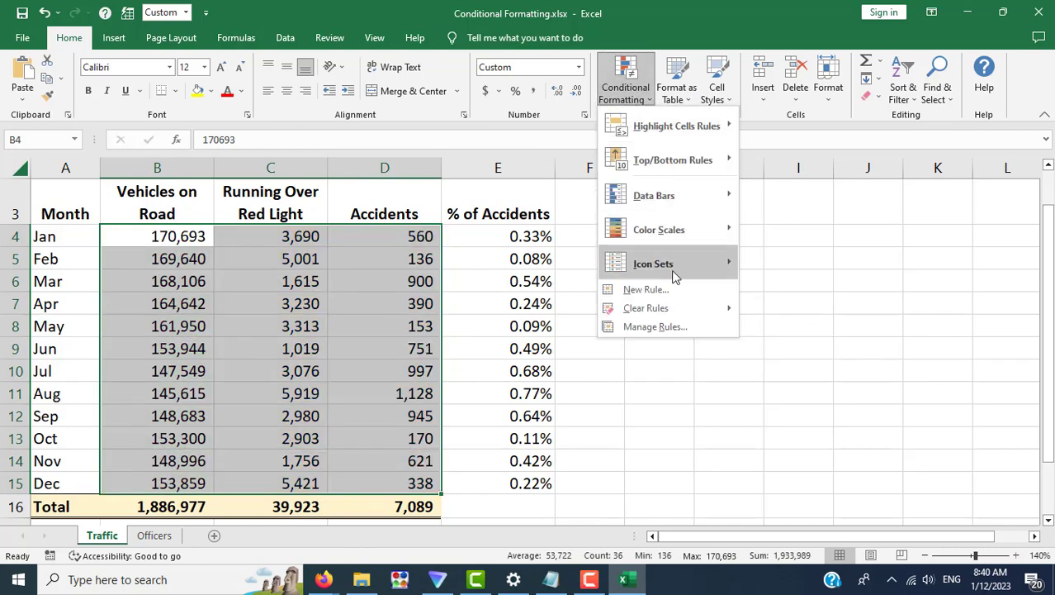
mouse_move(673, 266)
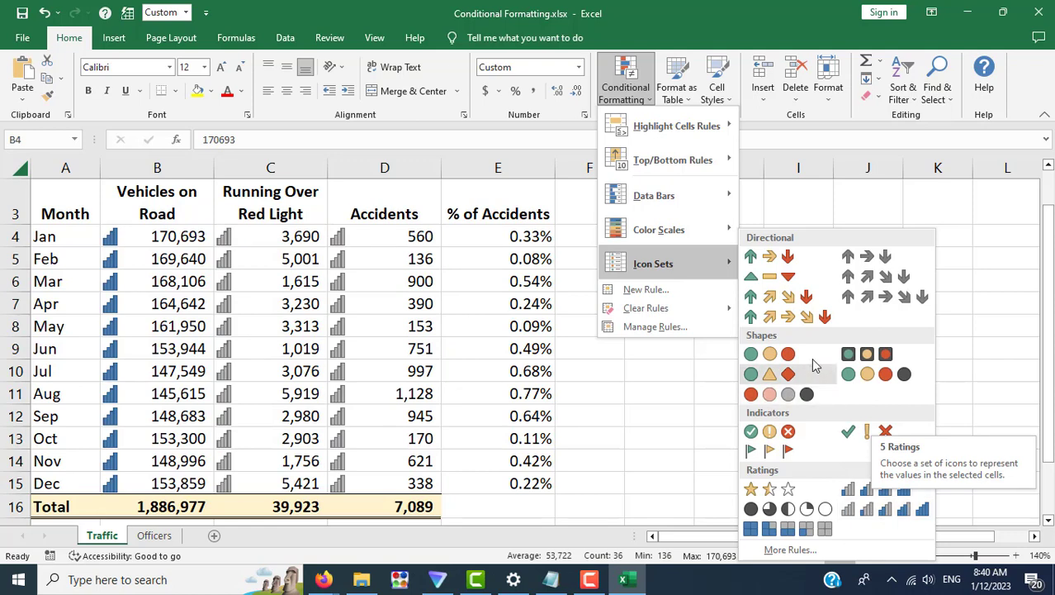
click(804, 319)
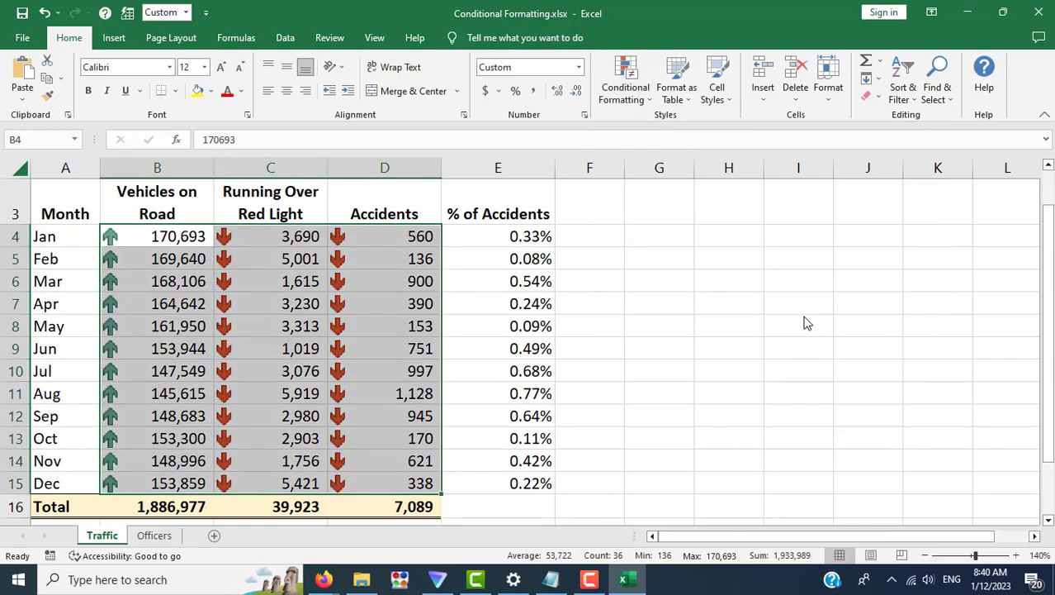
click(807, 322)
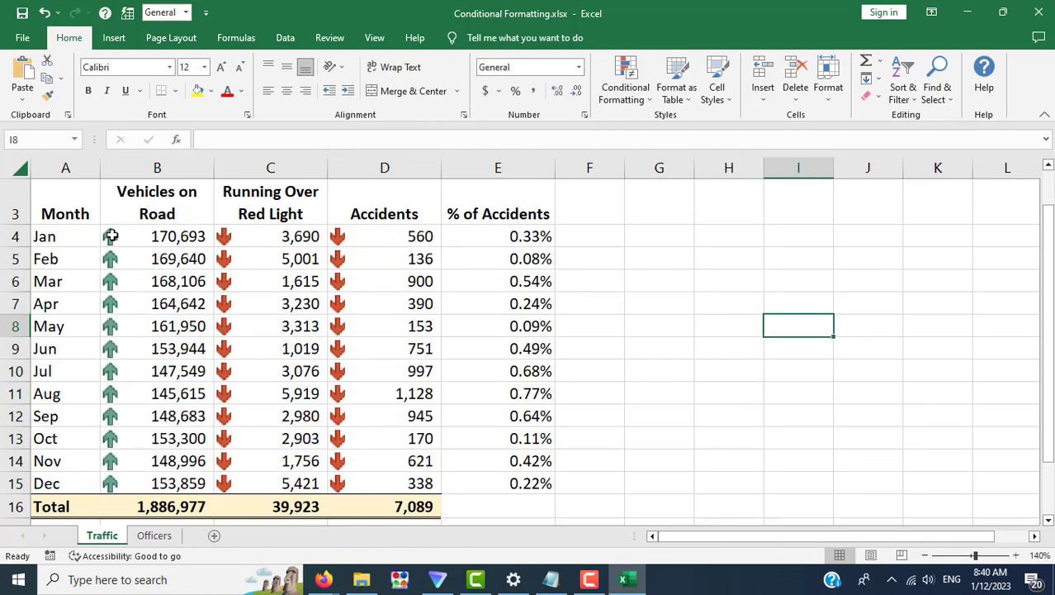
Select B4:D15 and clear conditional formatting rules from the entire Traffic sheet
click(113, 236)
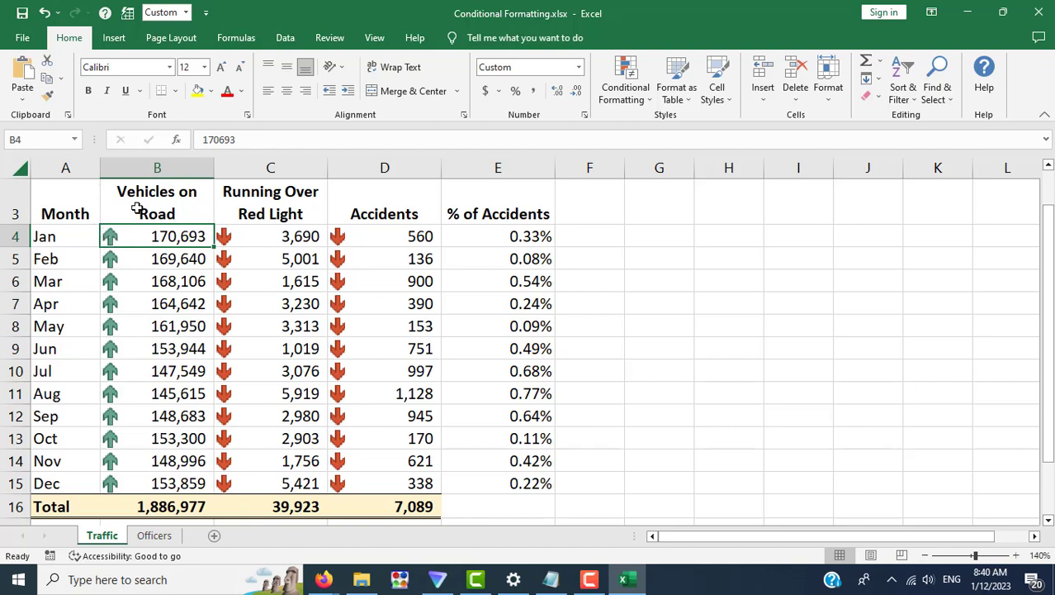
click(241, 243)
drag(241, 242, 347, 487)
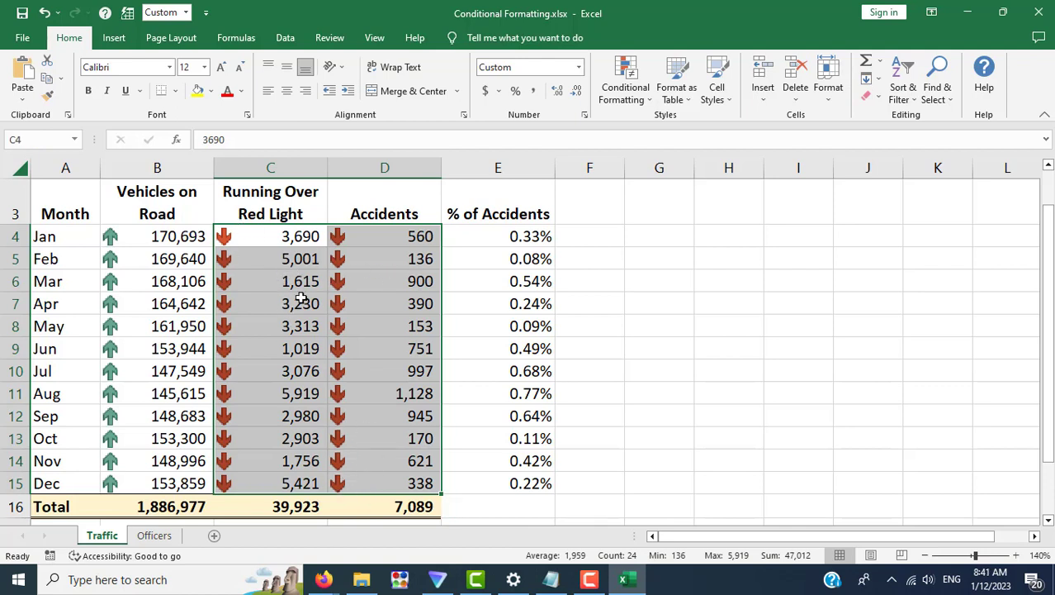
mouse_move(128, 241)
mouse_down()
mouse_move(400, 492)
mouse_move(403, 479)
mouse_up()
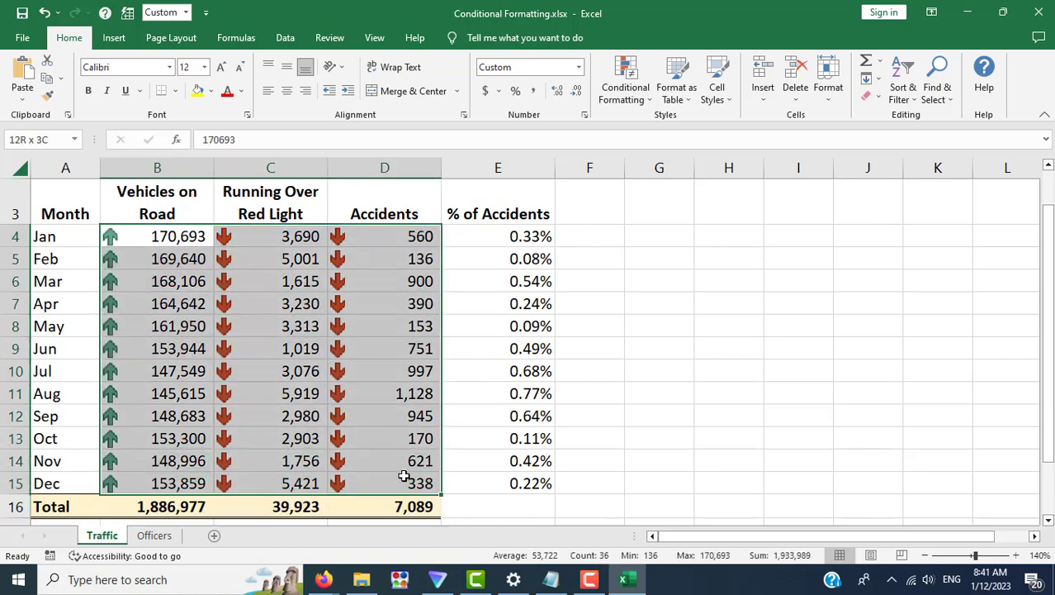
click(640, 99)
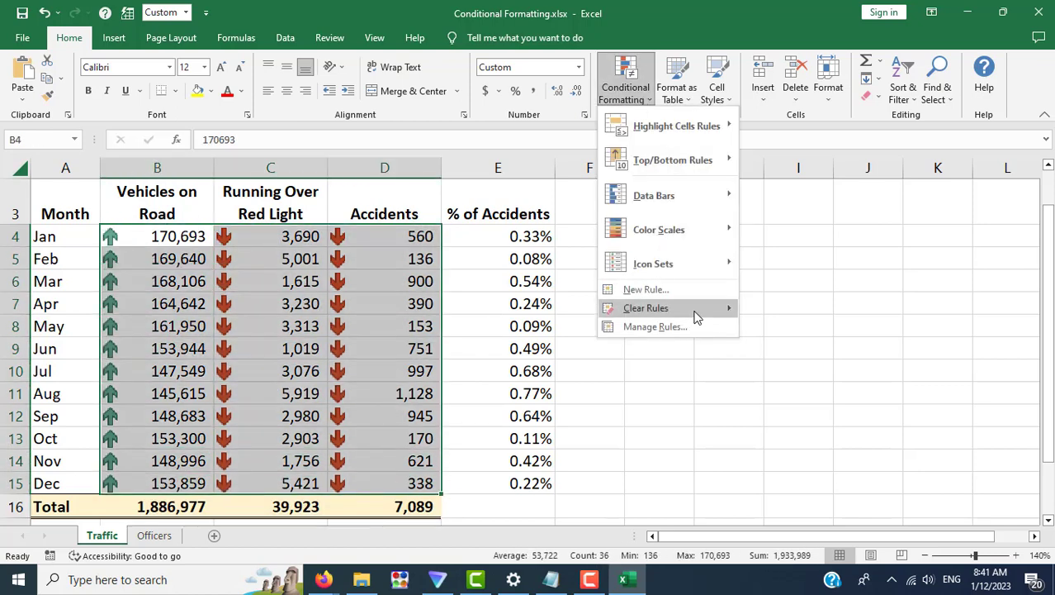
mouse_move(697, 308)
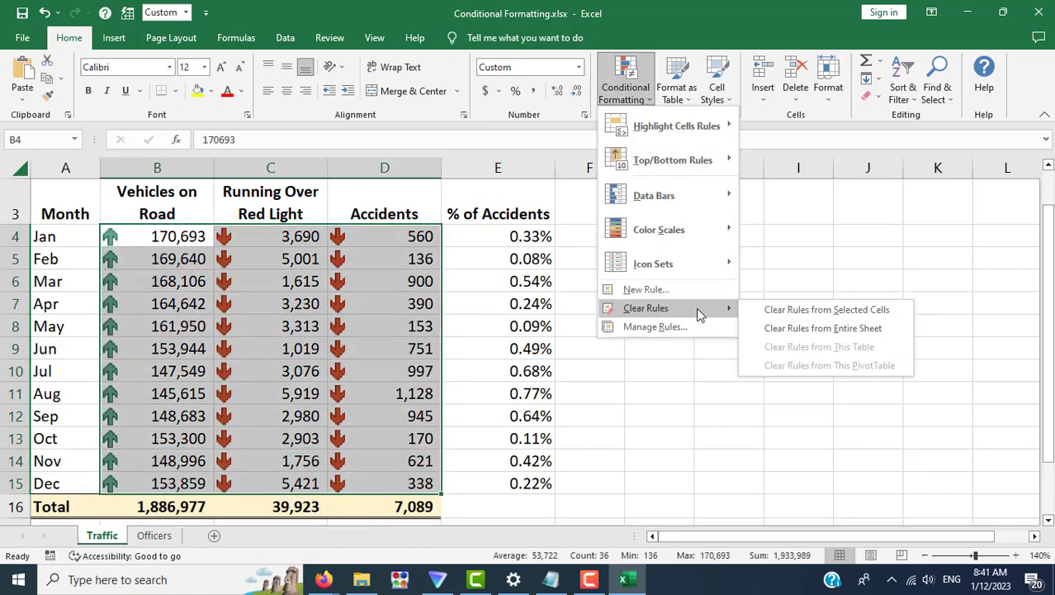
click(787, 325)
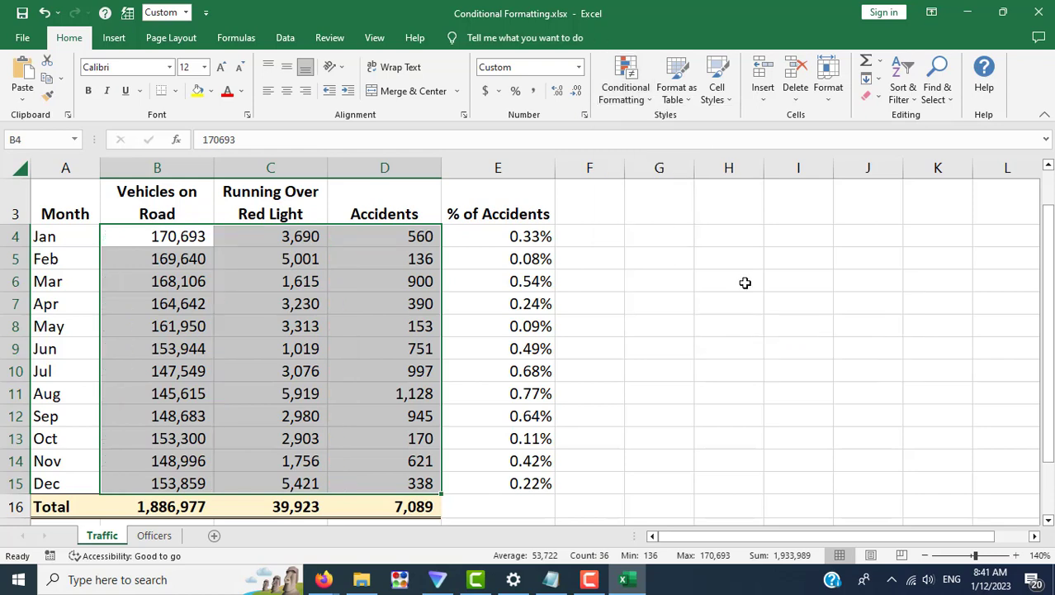
click(640, 97)
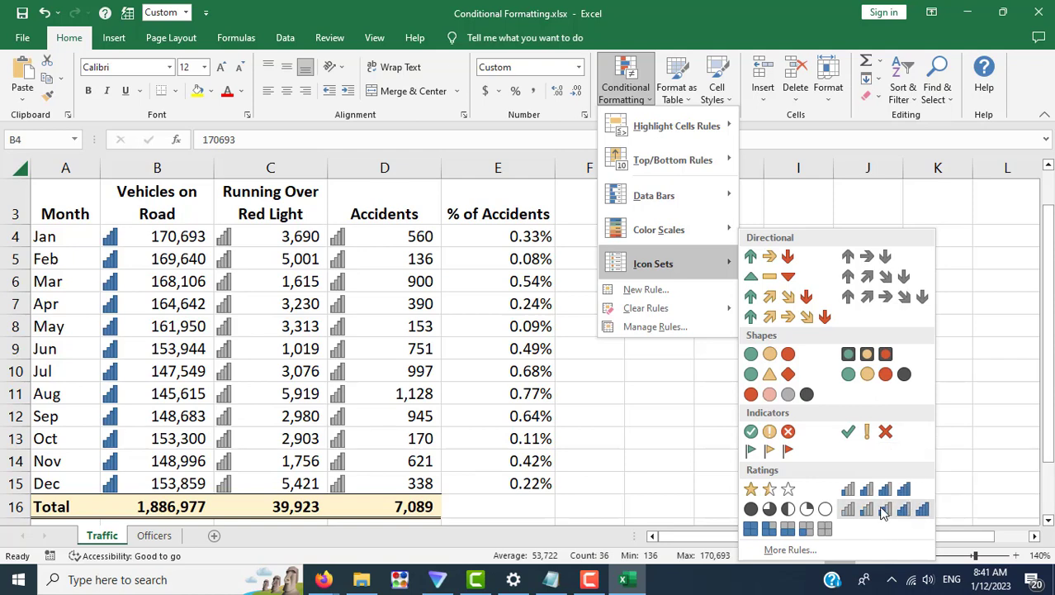
Apply the 5 Ratings signal-bar icon set to the monthly figures B4:D15
click(883, 512)
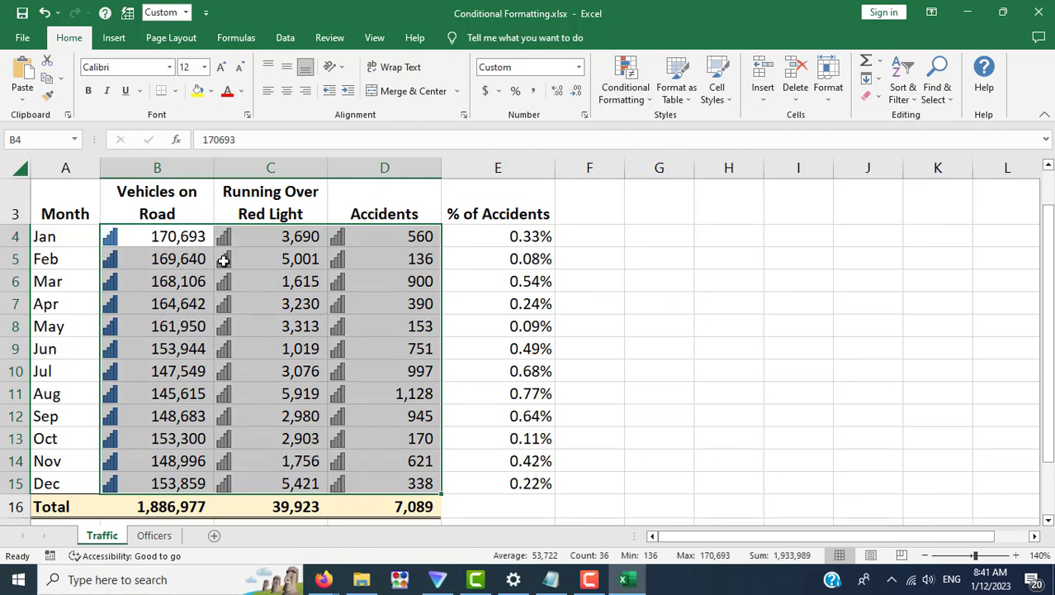
Enter test red-light values 50000, 100000 and 120,000 for July, August and September
click(257, 376)
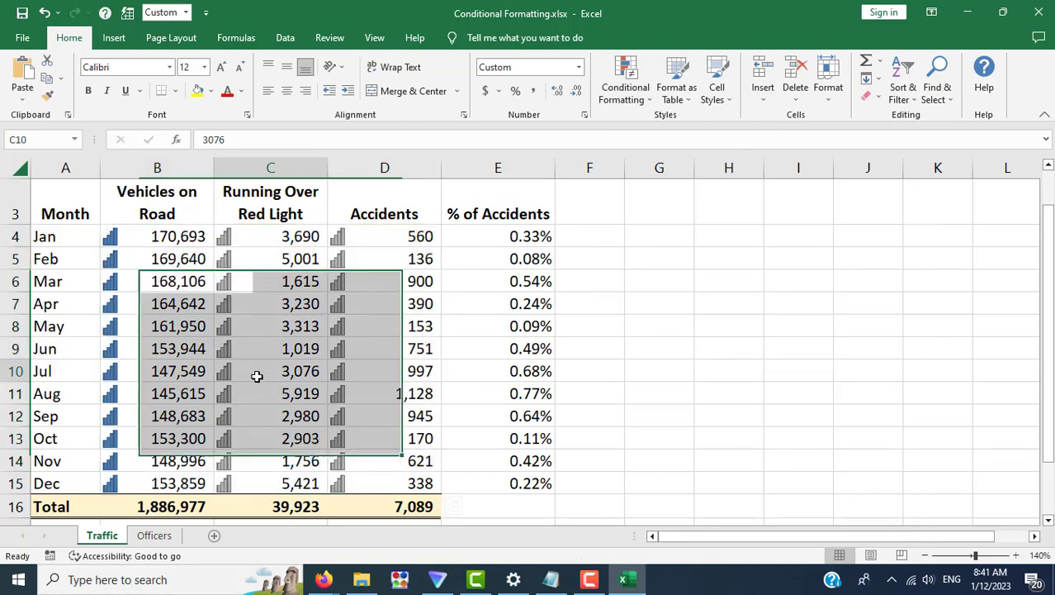
text(5)
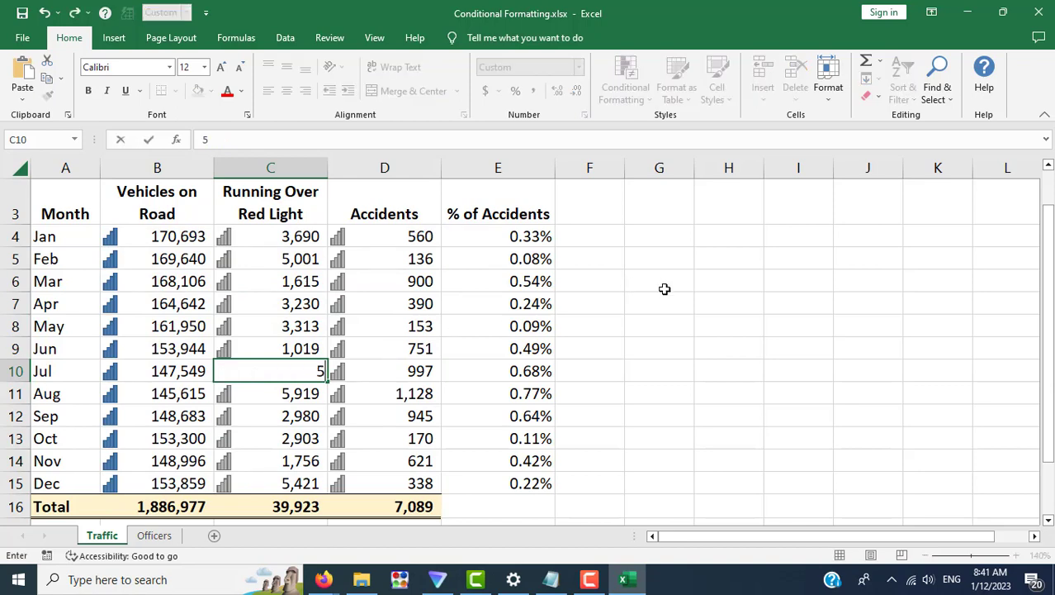
text(0000)
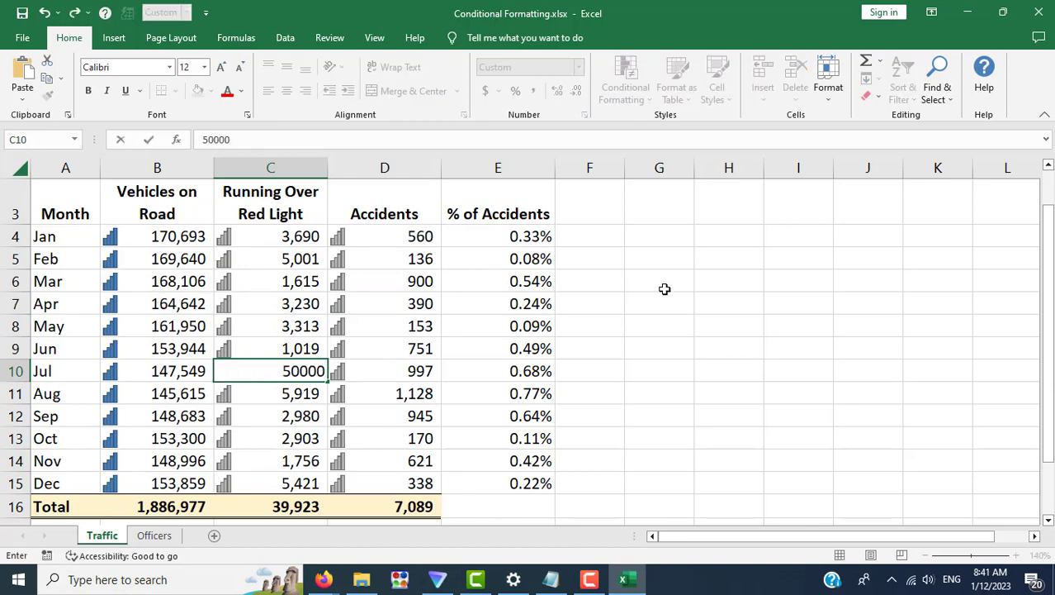
key(Return)
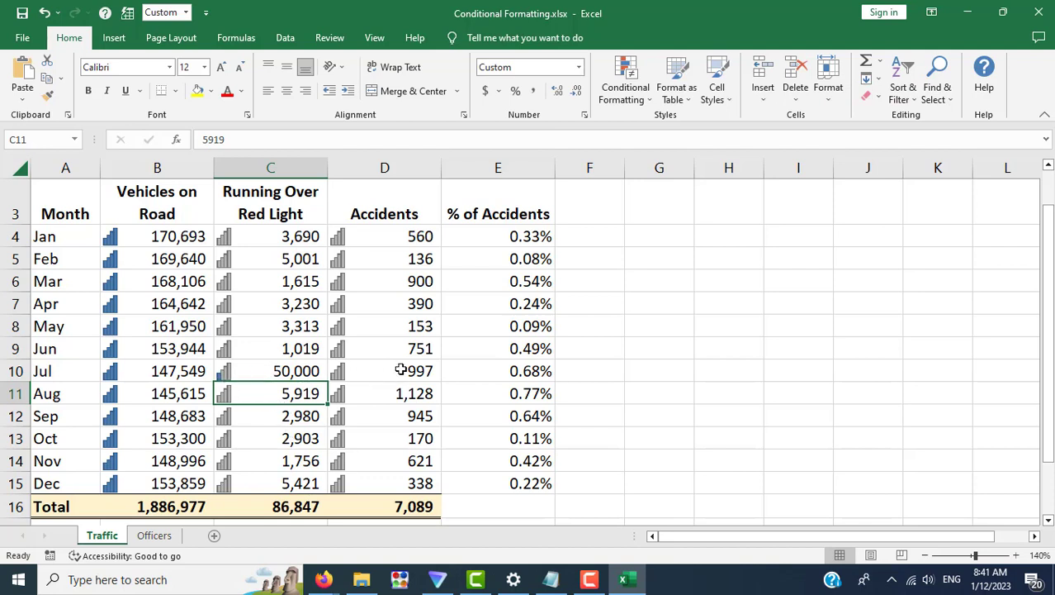
text(1)
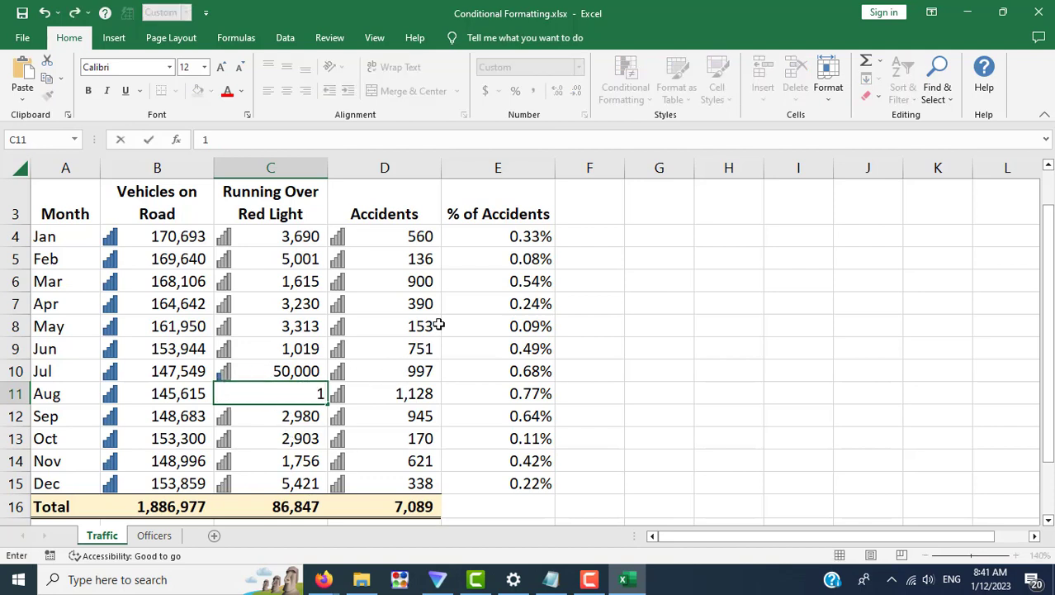
text(00000)
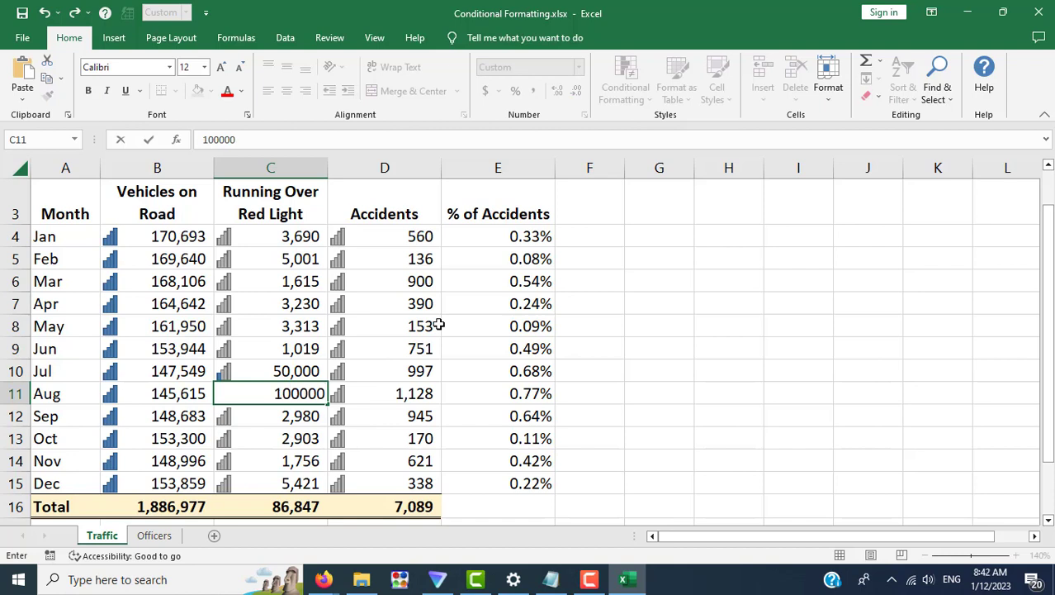
key(Return)
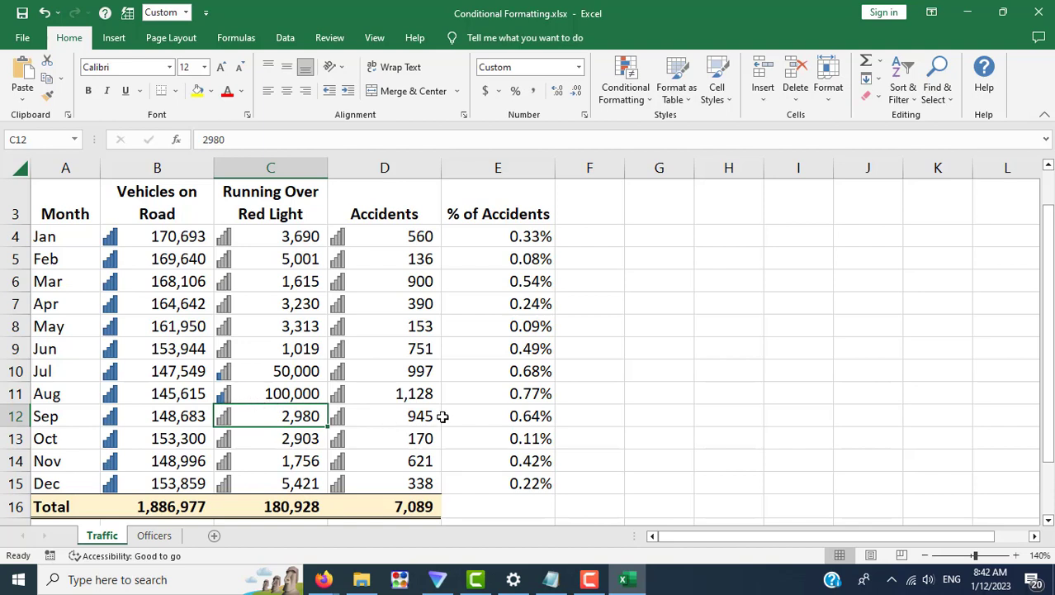
text(12)
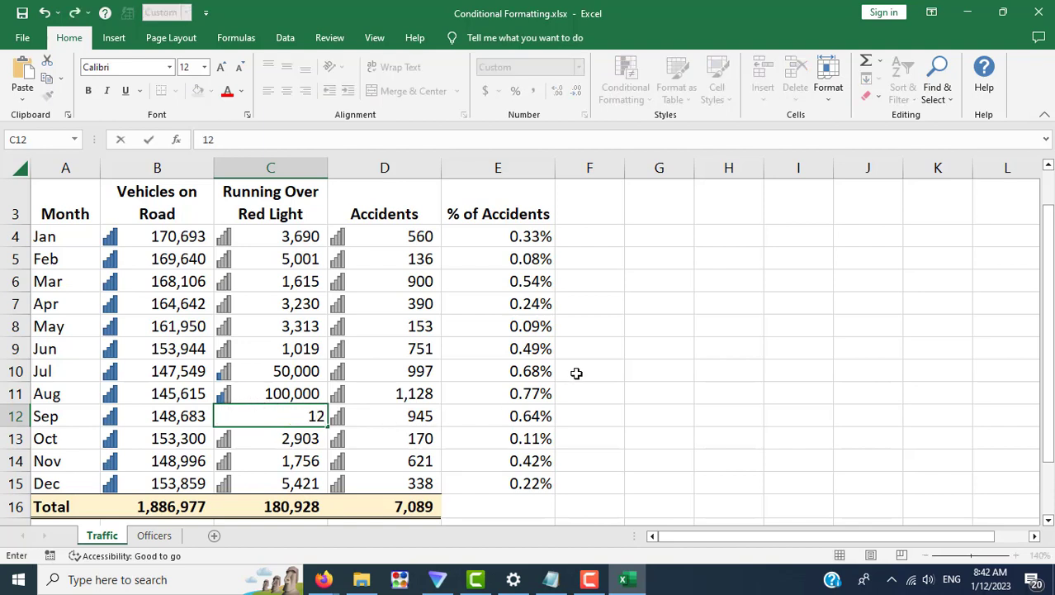
text(0,000)
key(Return)
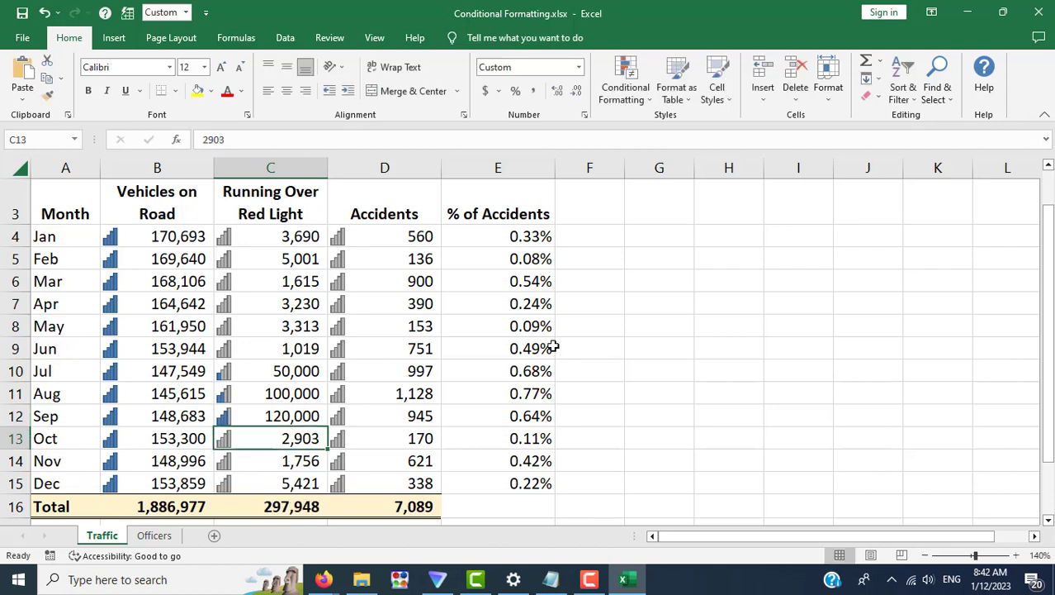
Undo three times to restore Sep 2,980, Aug 5,919 and Jul 3,076
click(40, 14)
click(40, 15)
click(40, 15)
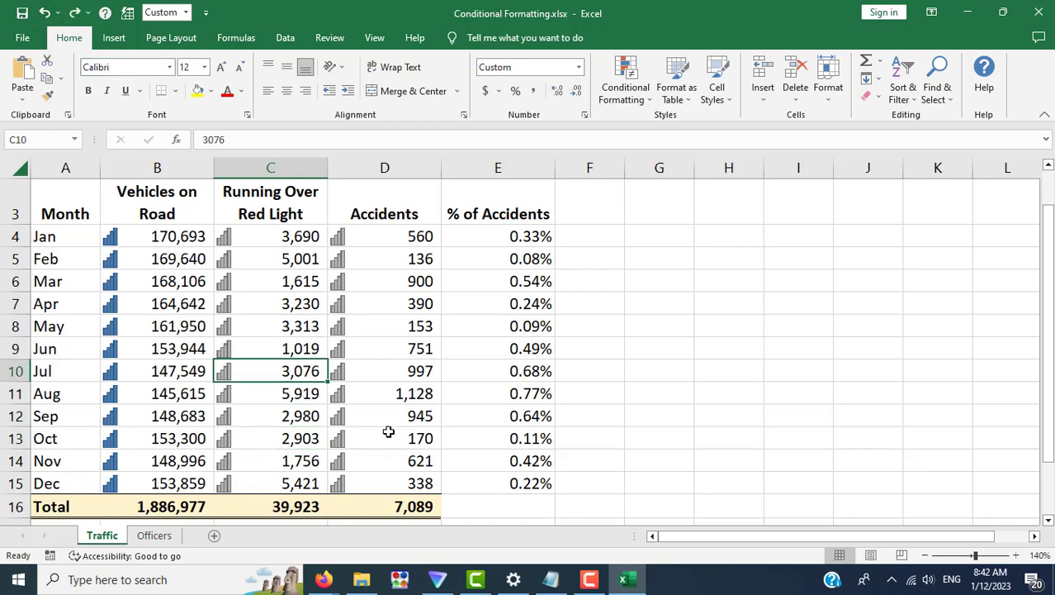
Bring the Lesson 2 page forward and highlight its five practice steps
mouse_move(323, 579)
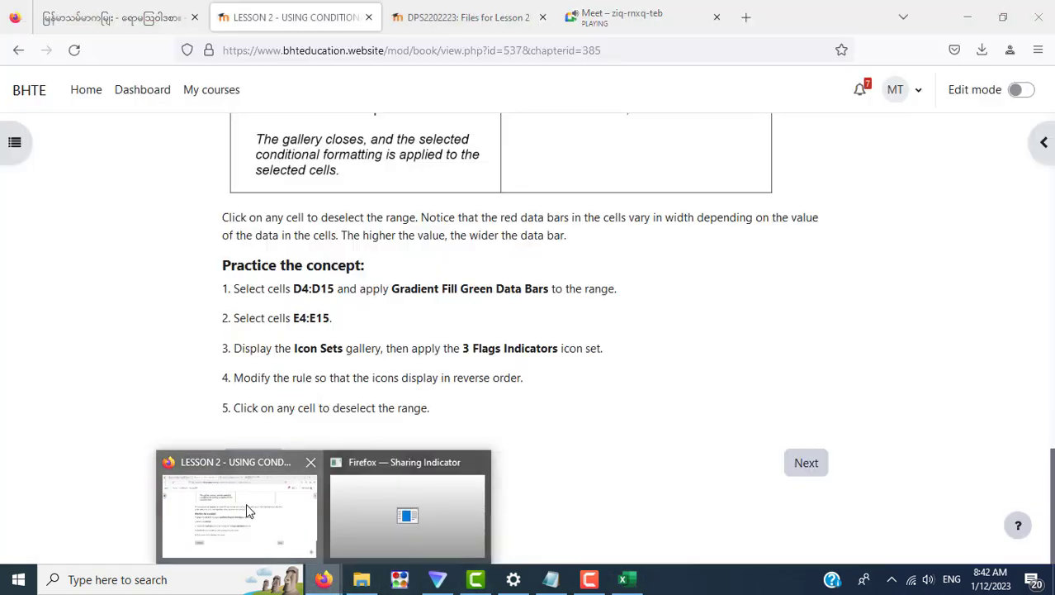
click(249, 510)
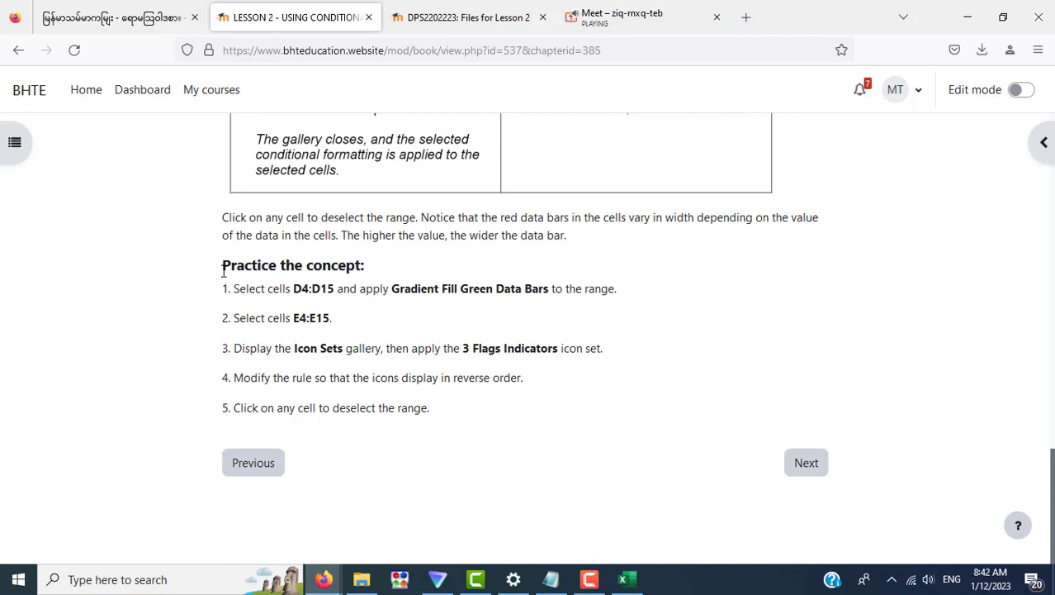
drag(232, 287, 449, 418)
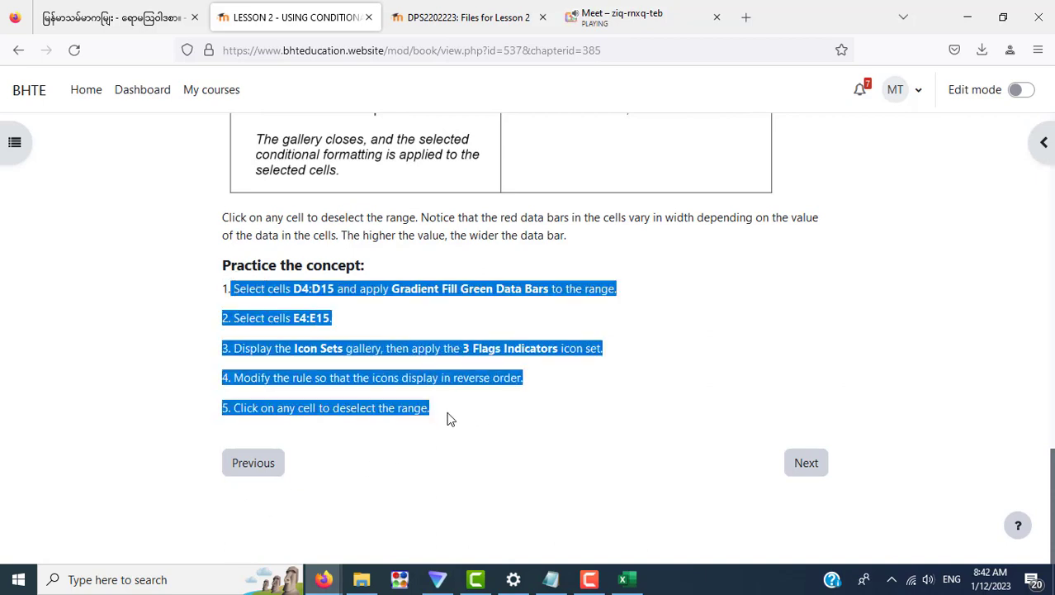
Advance to the next chapter and highlight its Practice the concepts steps
click(805, 465)
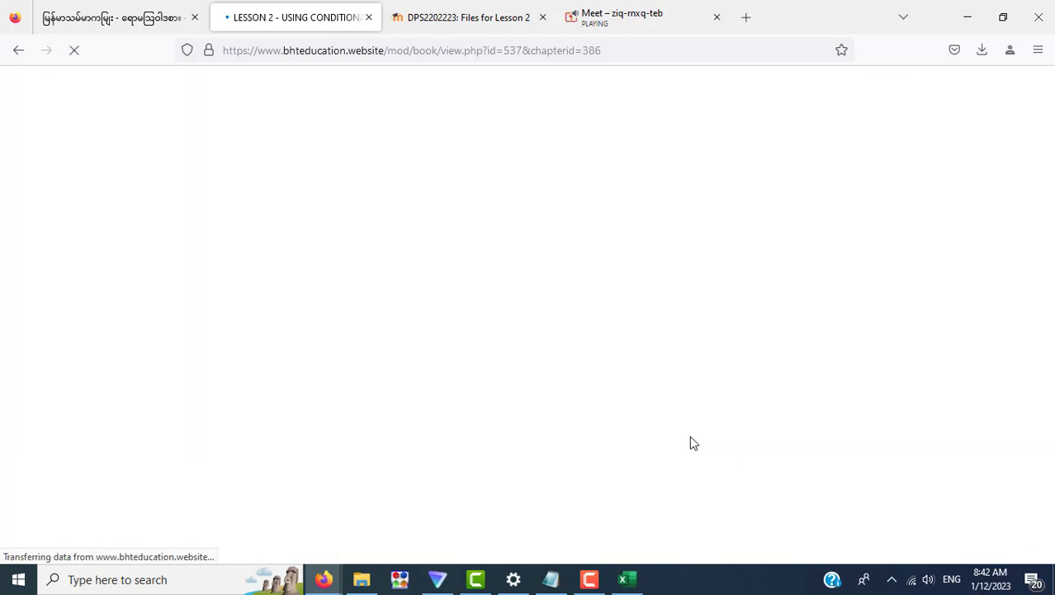
scroll(694, 438, down, 2)
scroll(696, 436, down, 2)
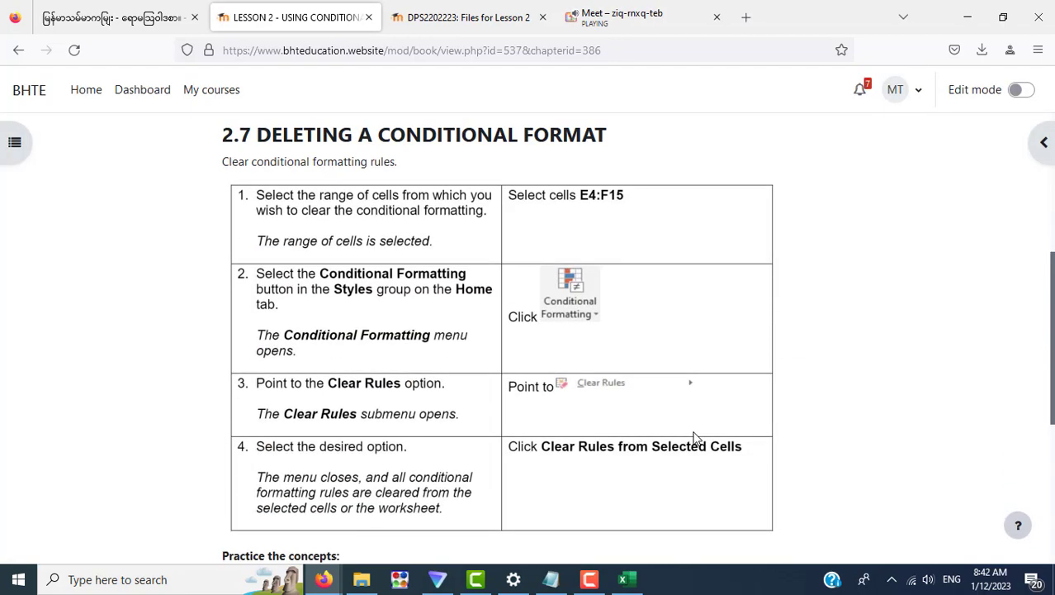
scroll(885, 400, down, 2)
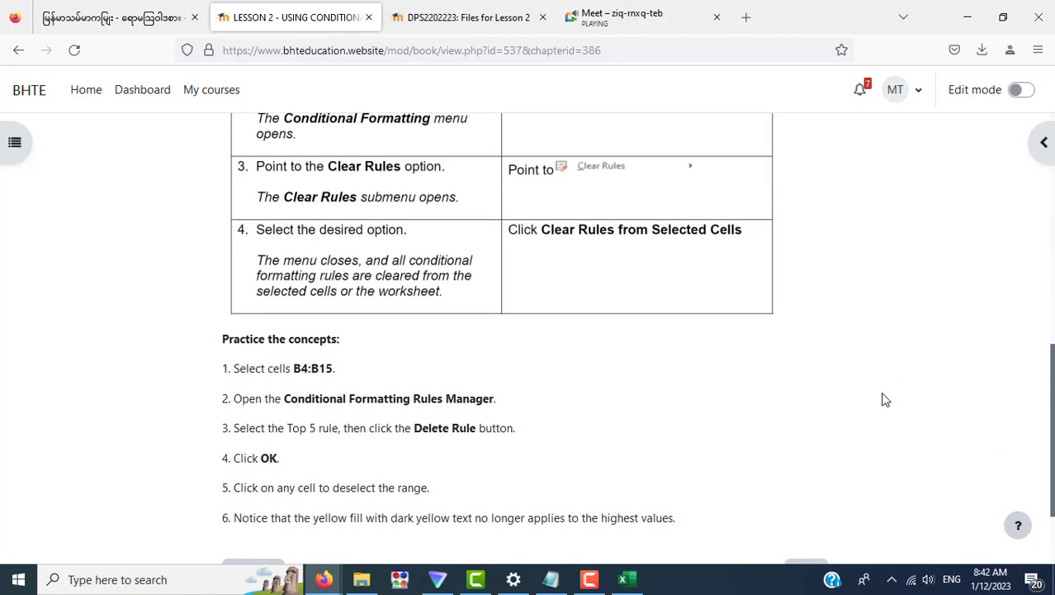
scroll(885, 400, up, 3)
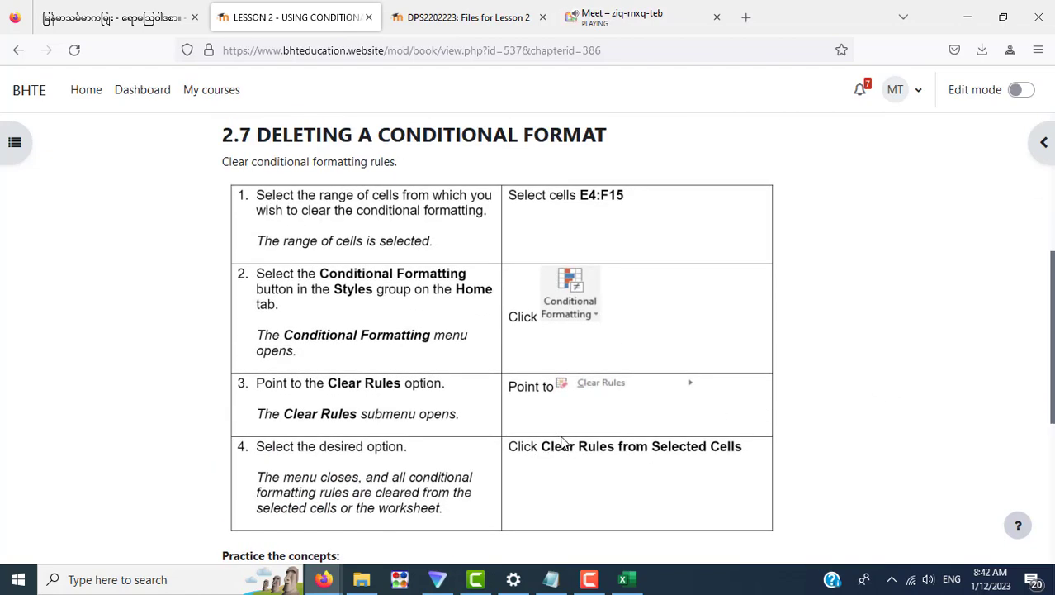
scroll(872, 502, down, 3)
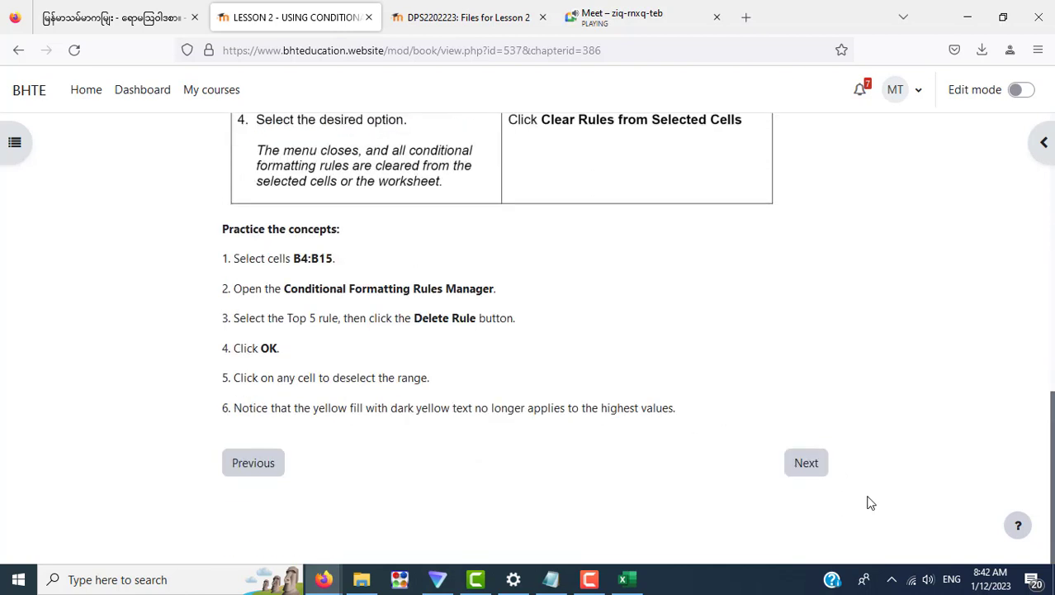
drag(228, 258, 767, 447)
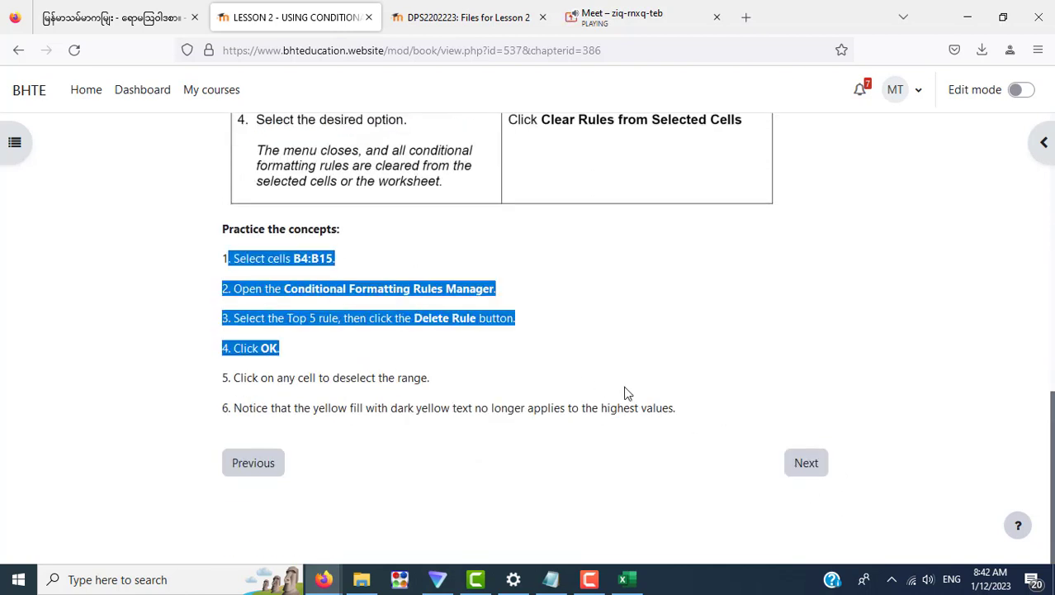
Advance to chapter 2.8 Creating a Custom Number Format and scroll through it
click(802, 468)
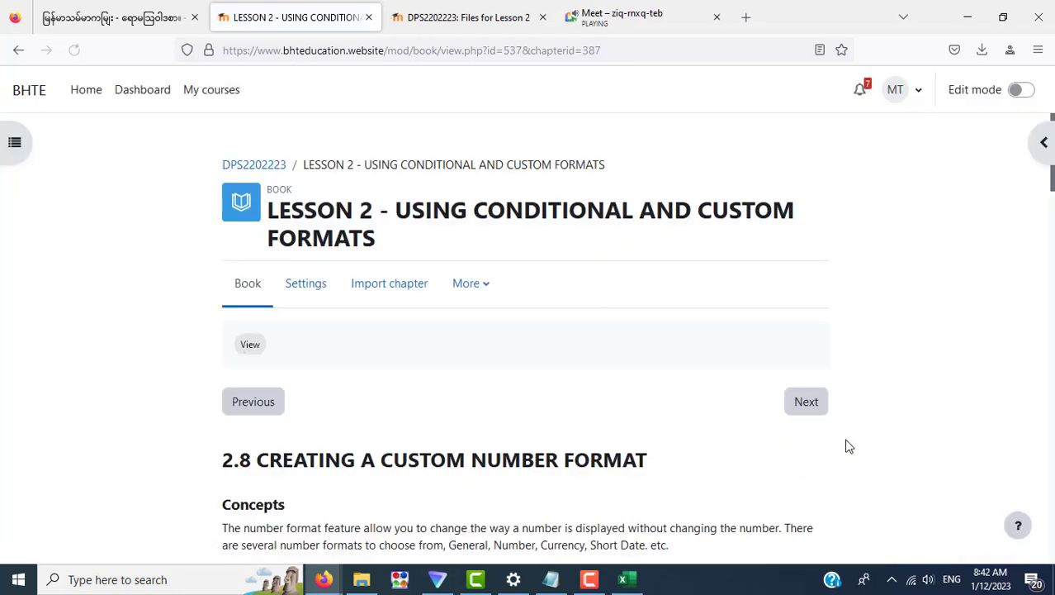
scroll(849, 446, down, 4)
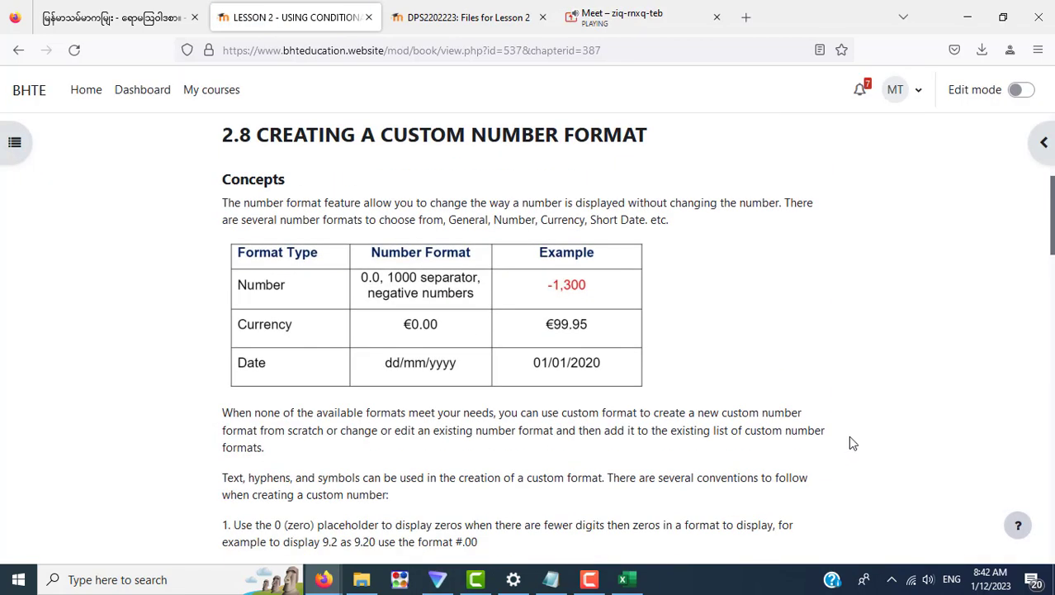
scroll(853, 442, down, 5)
scroll(853, 442, down, 6)
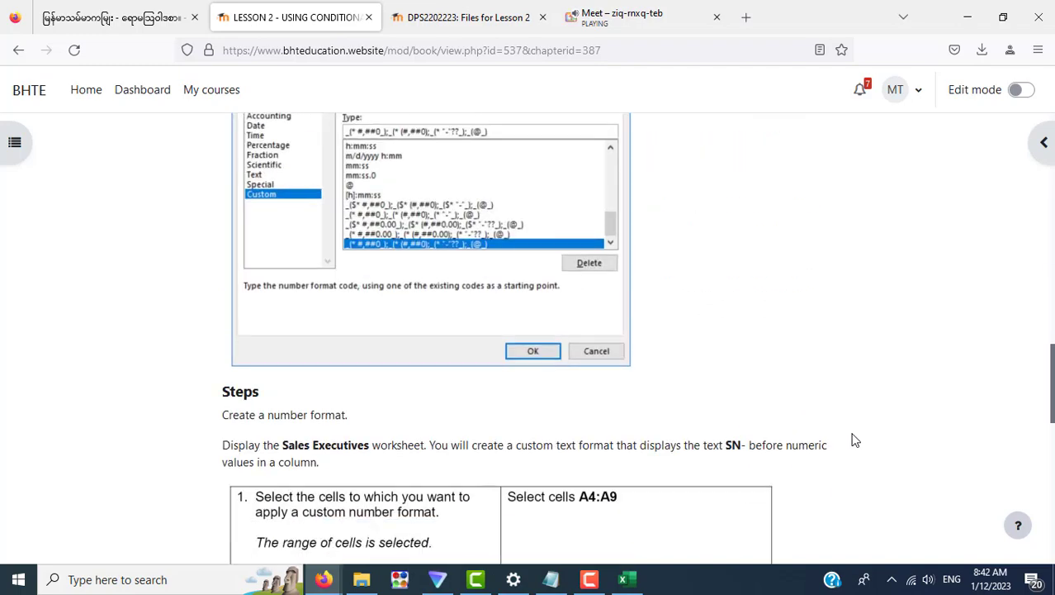
scroll(855, 440, down, 5)
scroll(855, 439, down, 3)
scroll(853, 439, up, 8)
scroll(853, 438, up, 10)
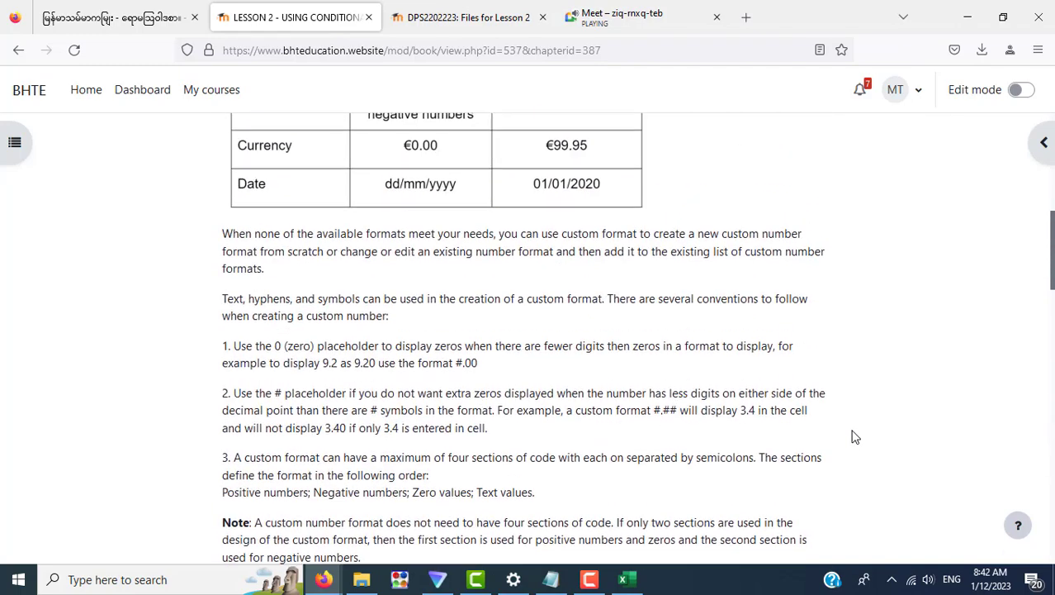
scroll(855, 435, up, 10)
scroll(856, 435, up, 1)
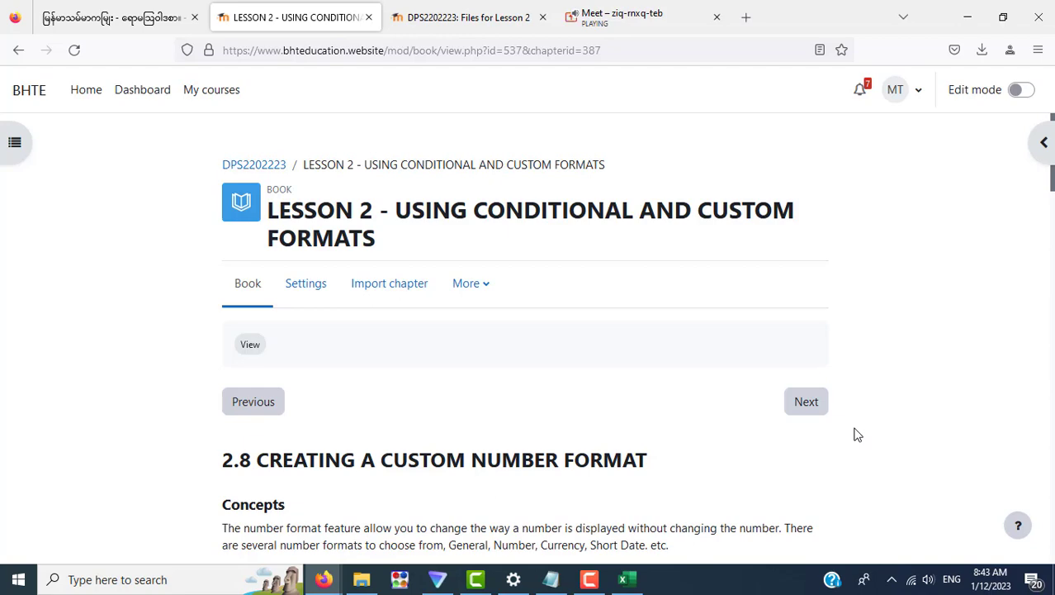
scroll(910, 435, down, 3)
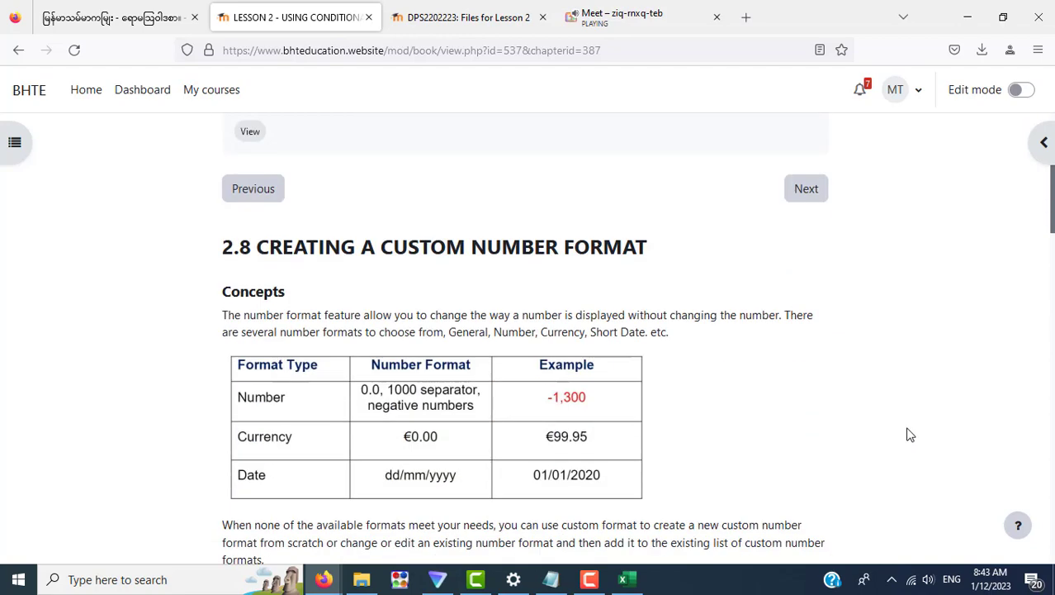
scroll(877, 448, down, 3)
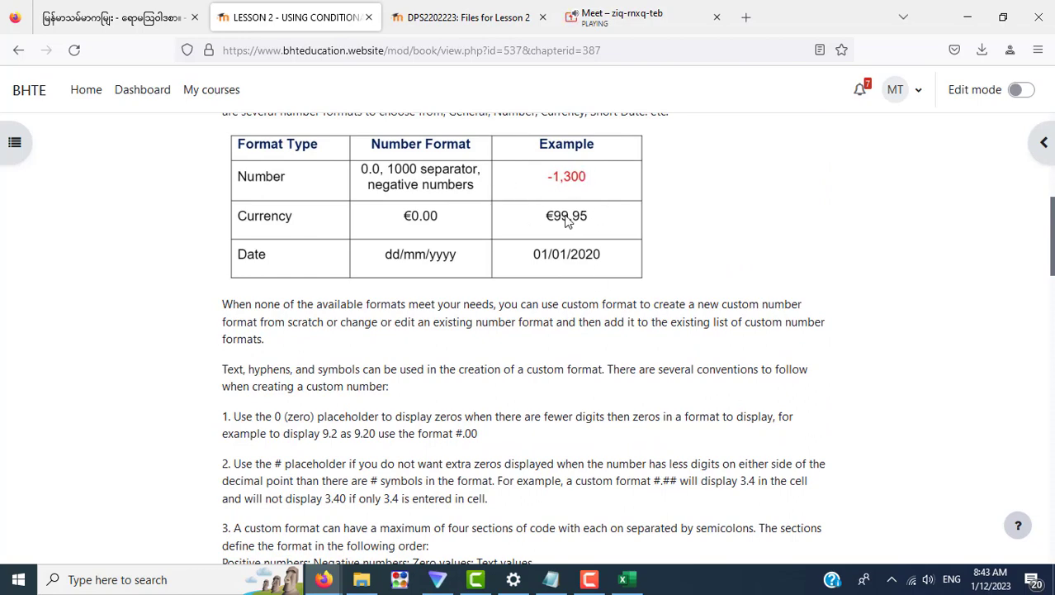
scroll(685, 307, up, 6)
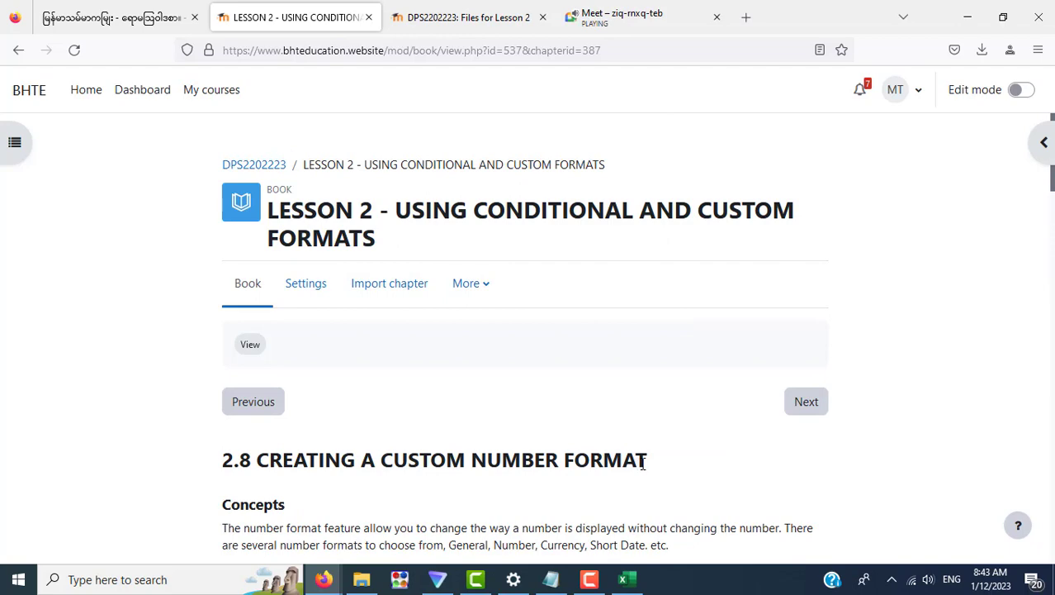
scroll(643, 462, down, 3)
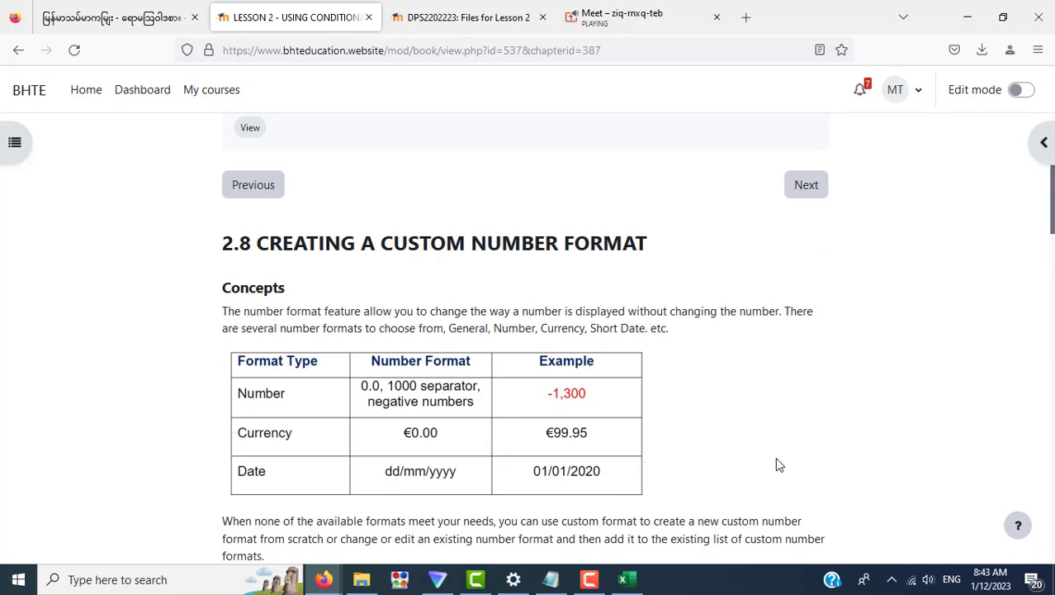
scroll(776, 463, down, 4)
scroll(776, 461, up, 4)
Highlight the words format, NUMBER, General and Number in the chapter text
double_click(295, 311)
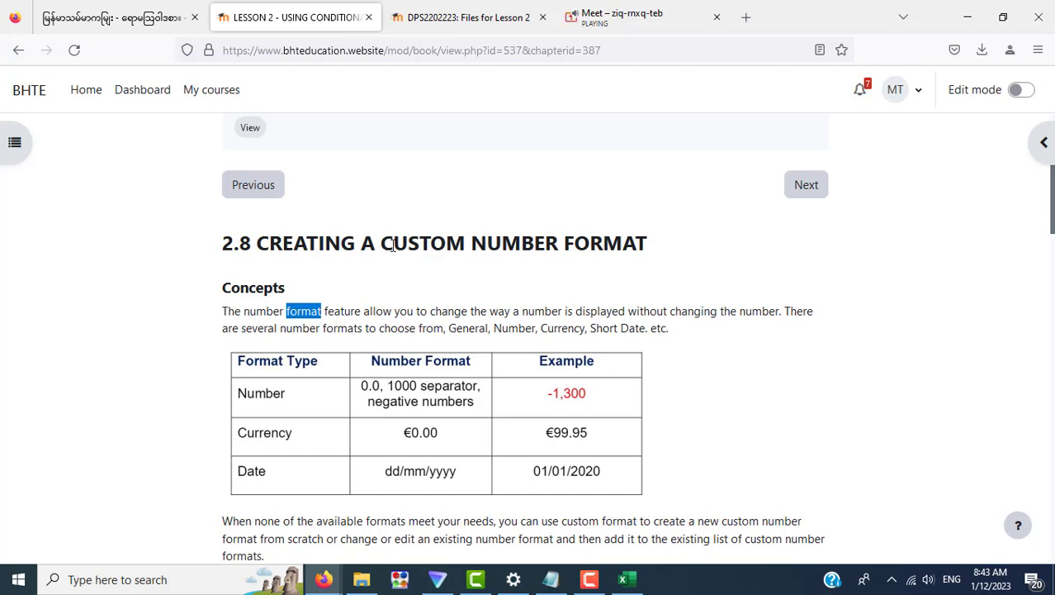
drag(471, 245, 559, 242)
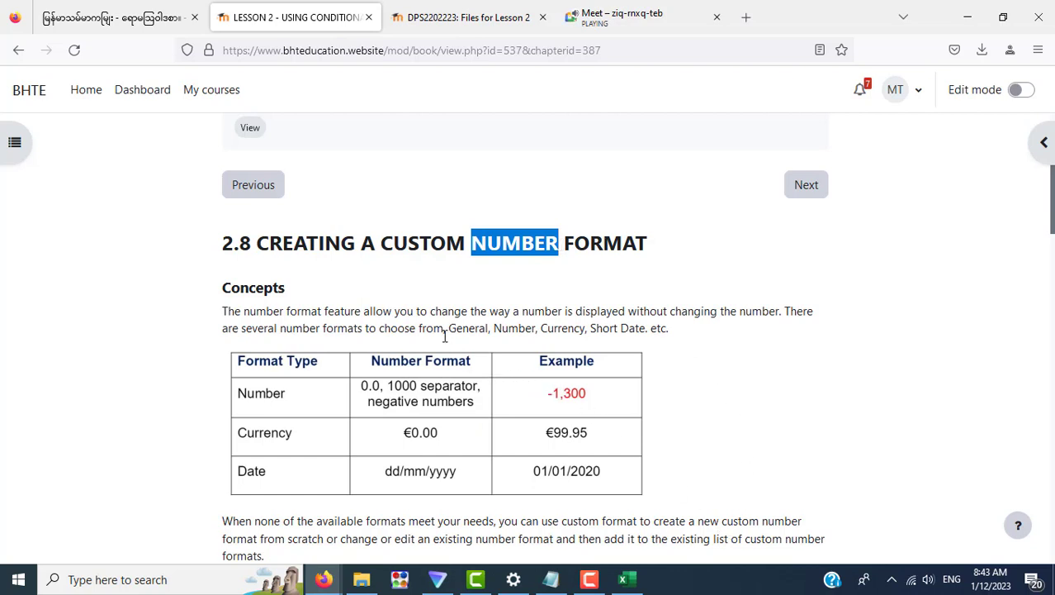
drag(449, 328, 490, 330)
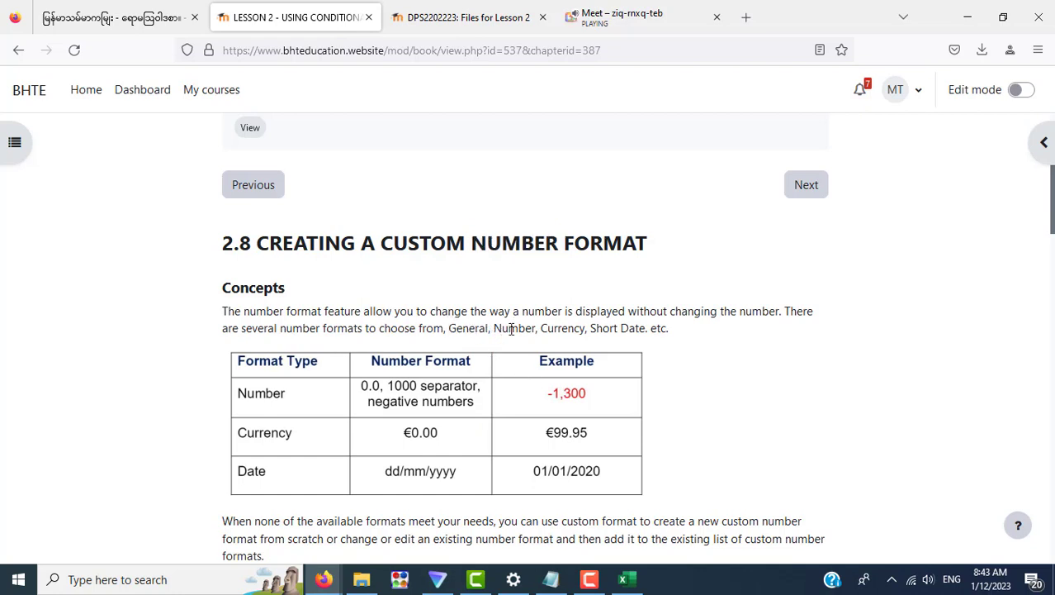
drag(494, 328, 587, 329)
click(730, 449)
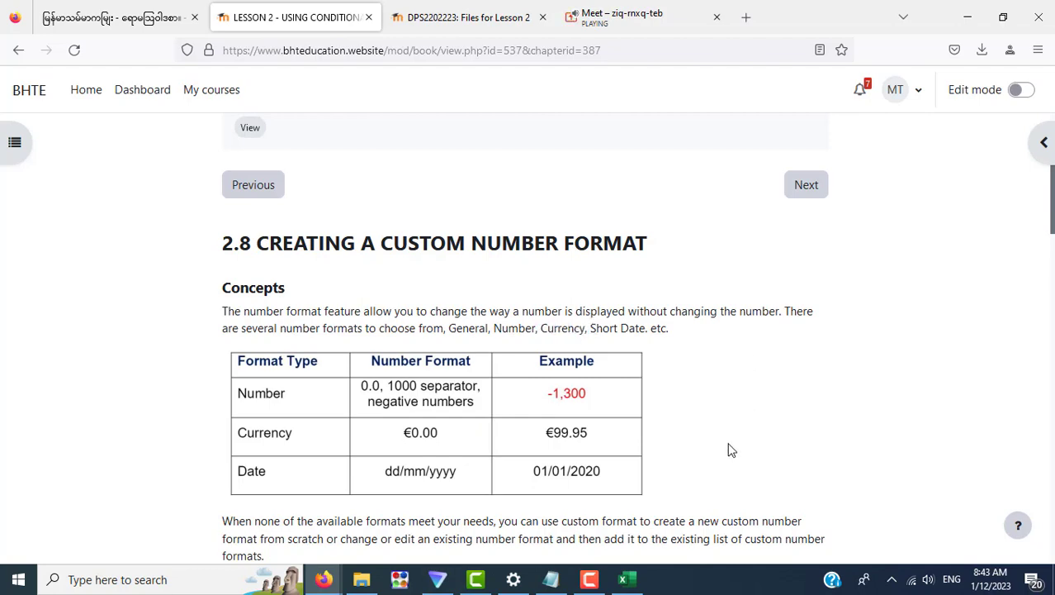
click(625, 579)
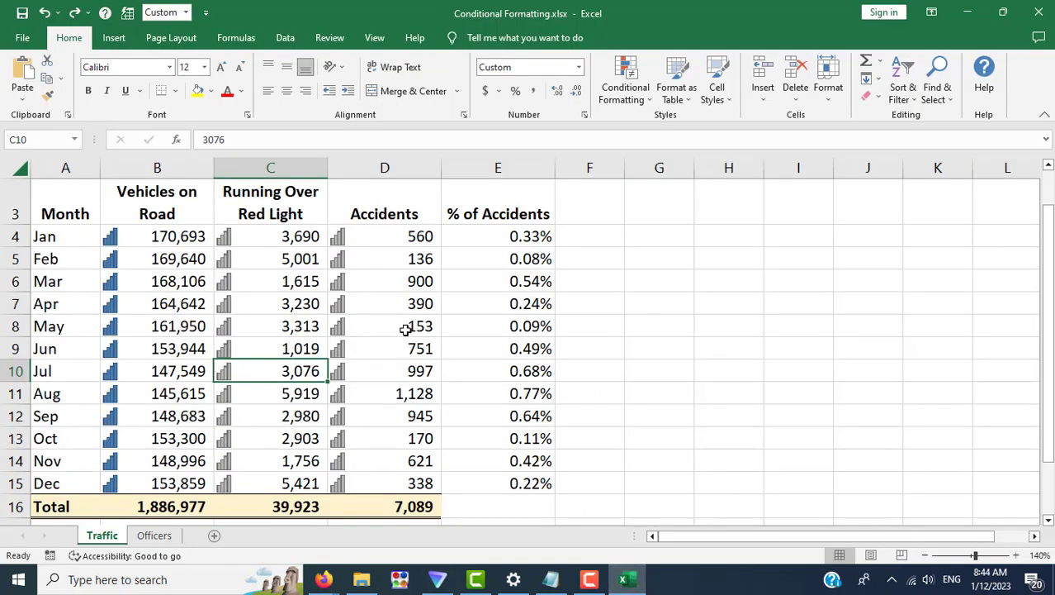
click(578, 67)
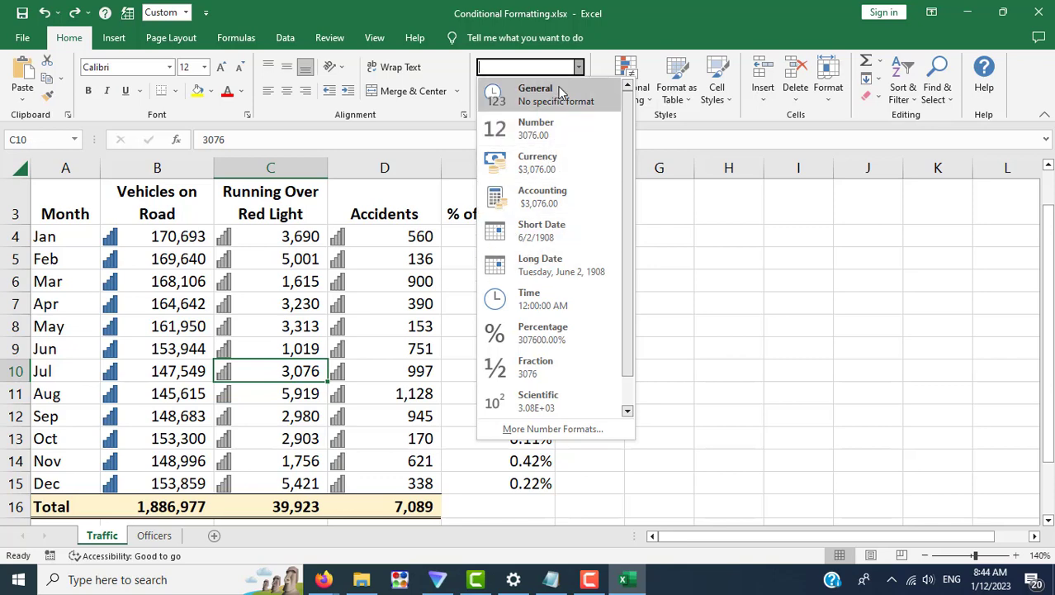
click(658, 20)
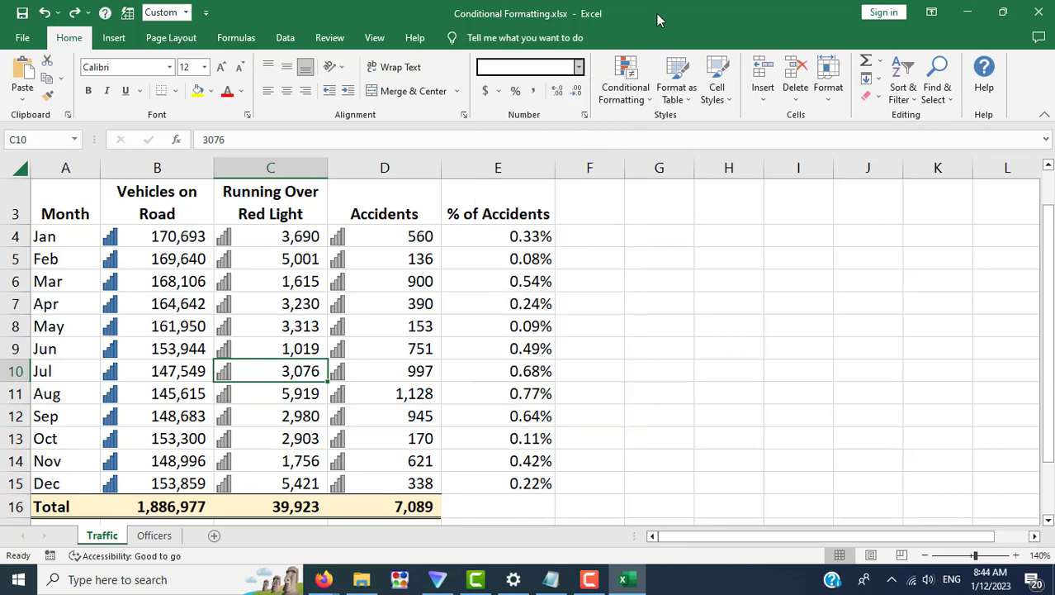
click(324, 579)
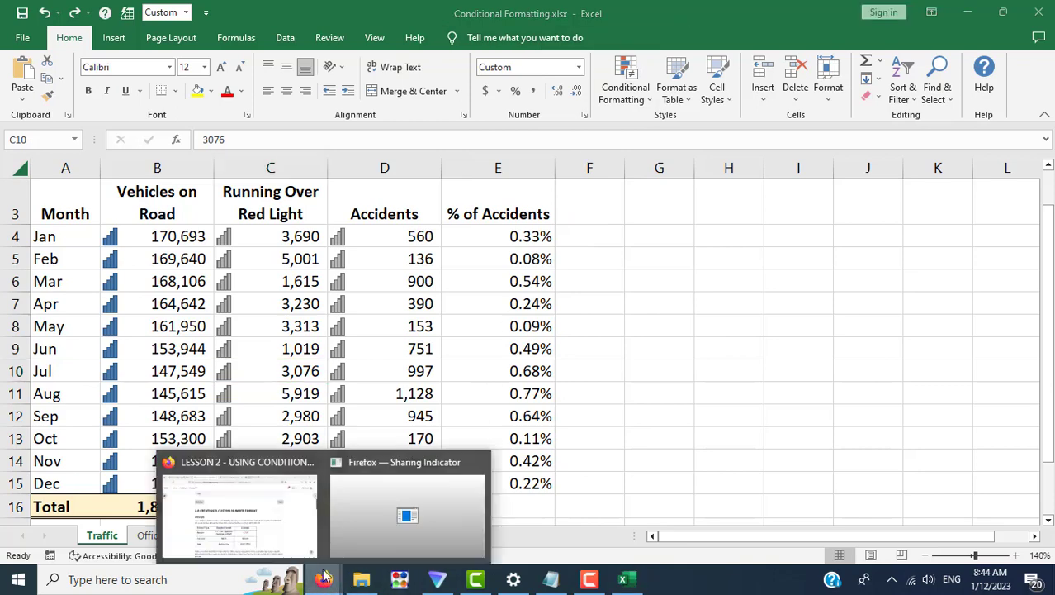
click(310, 529)
Scroll the lesson page to section 2.8 and its format-types concepts table
scroll(808, 430, down, 3)
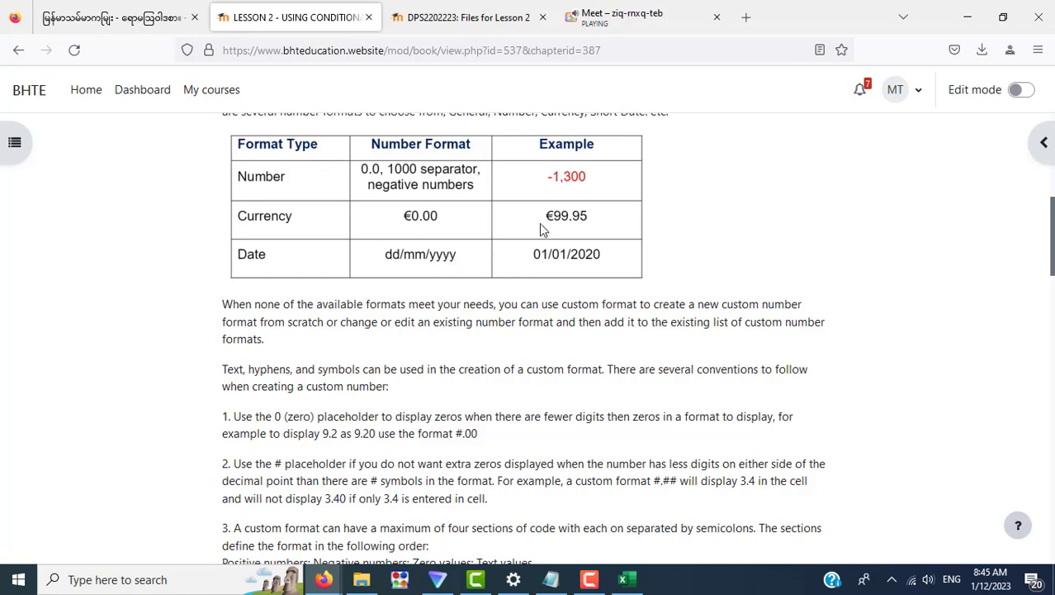
scroll(443, 258, down, 2)
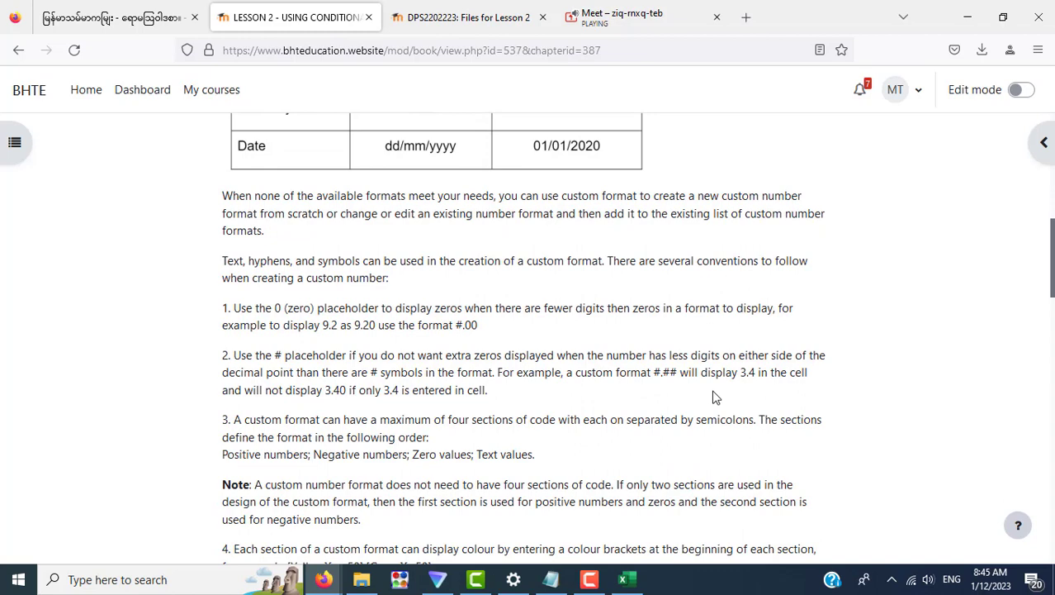
scroll(715, 393, up, 4)
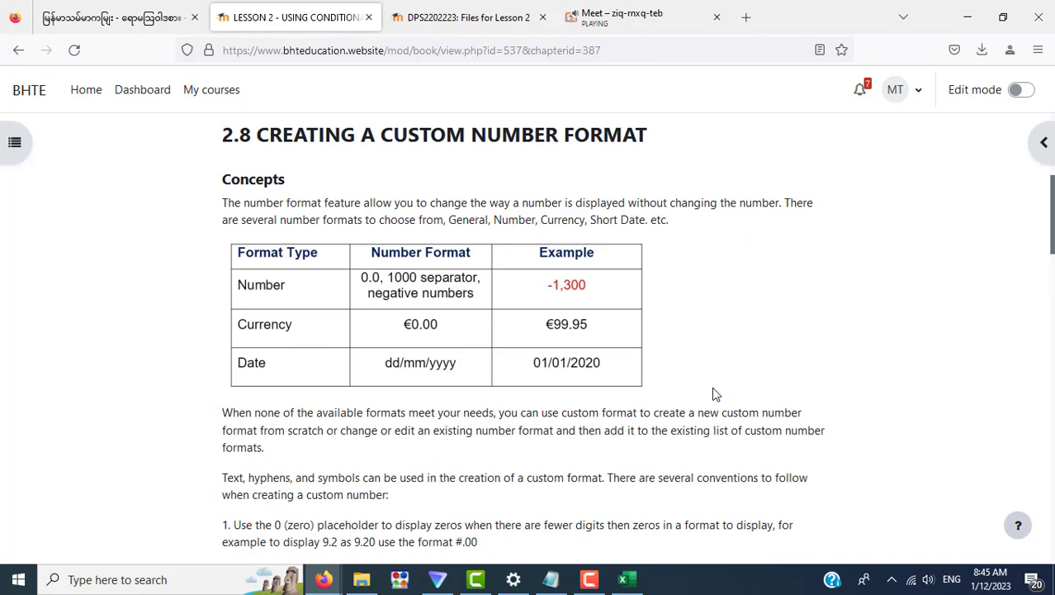
Look at Excel's Number Format list without changing anything, then return to the lesson
mouse_move(627, 581)
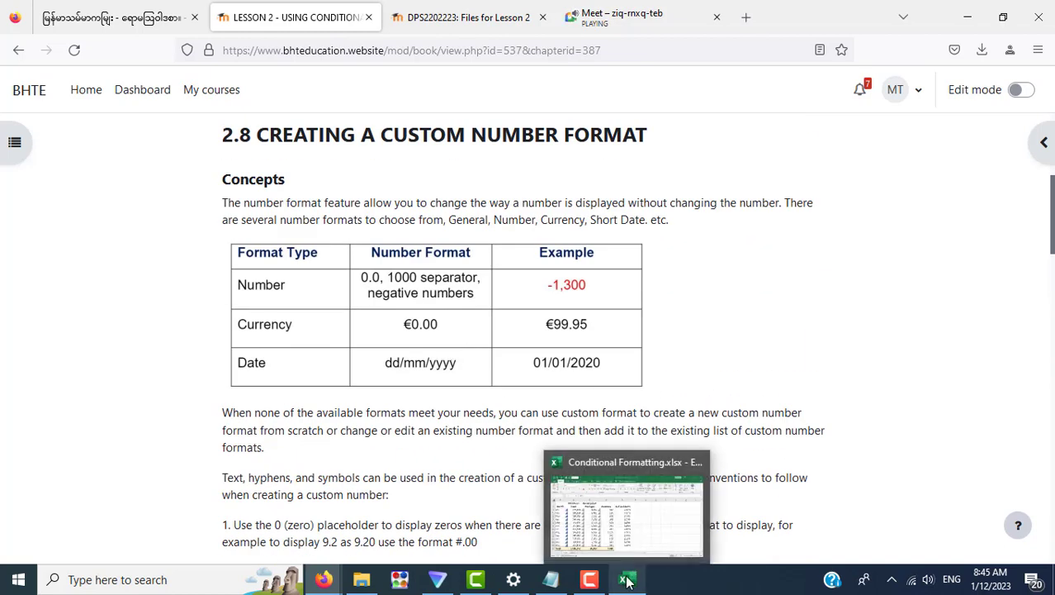
click(632, 522)
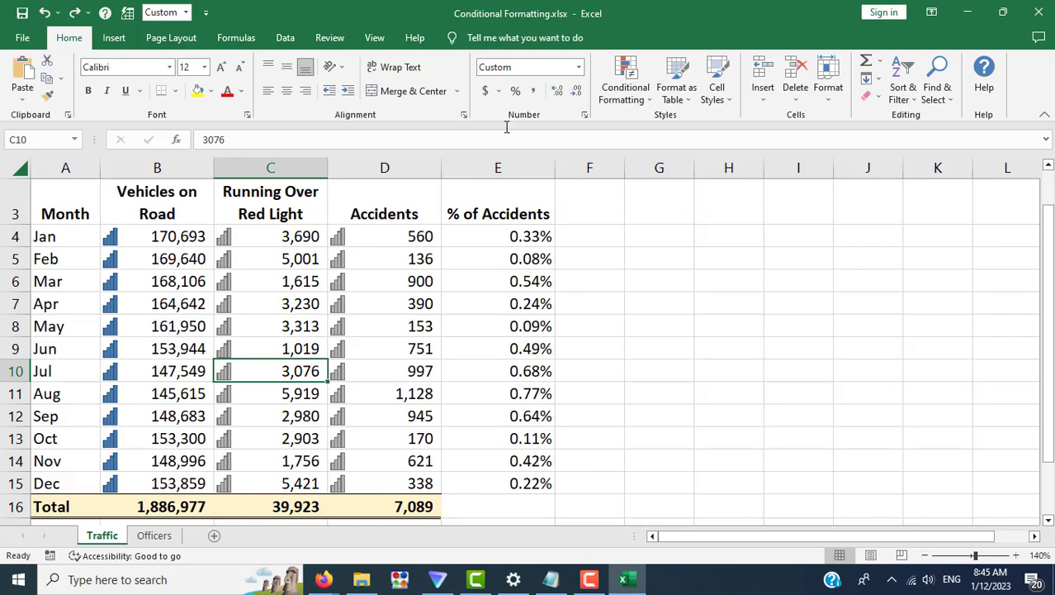
click(578, 66)
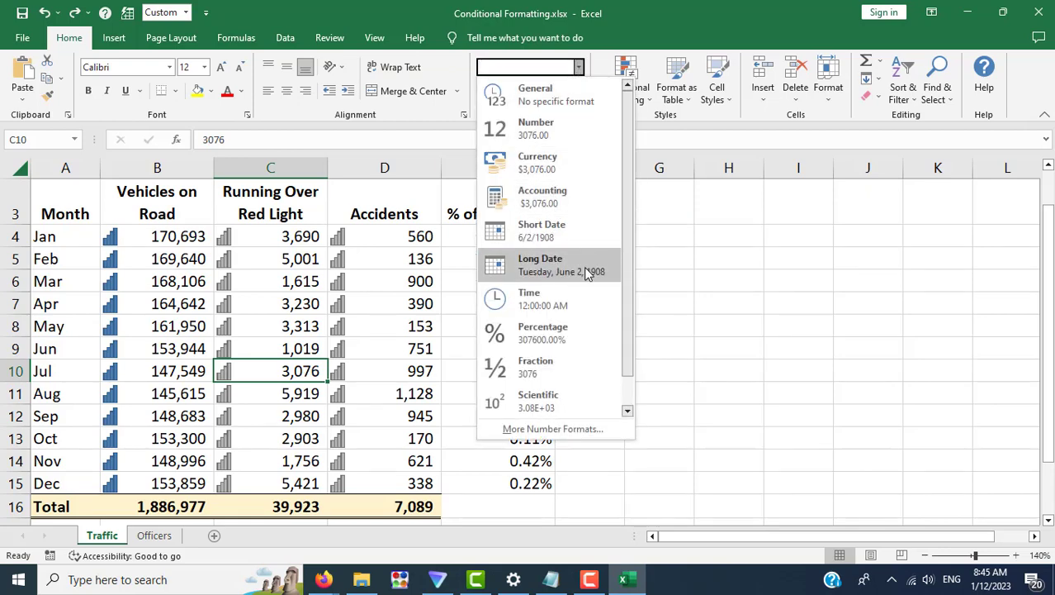
click(522, 507)
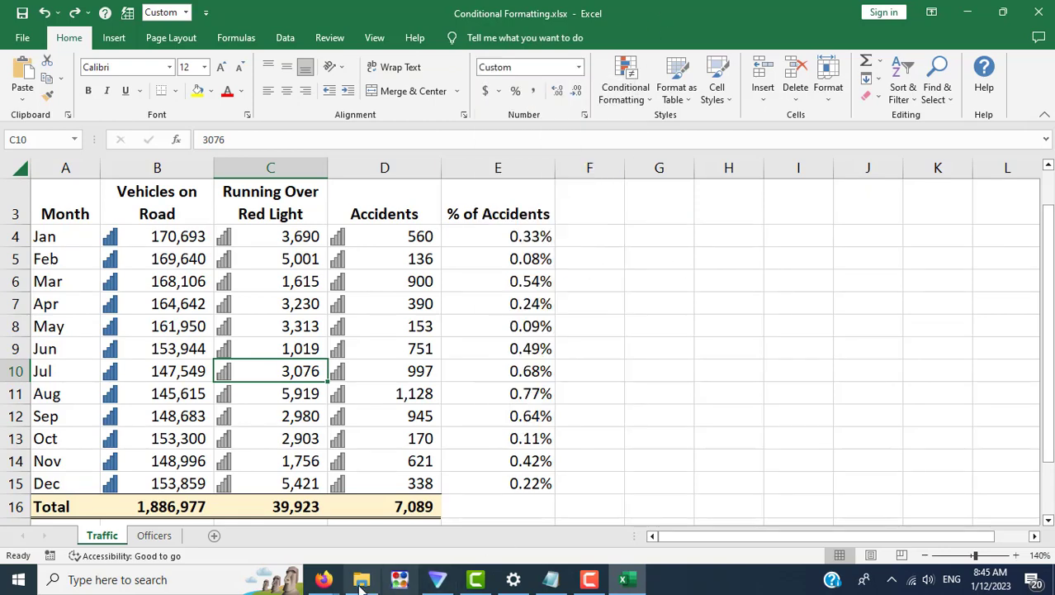
mouse_move(324, 581)
click(265, 533)
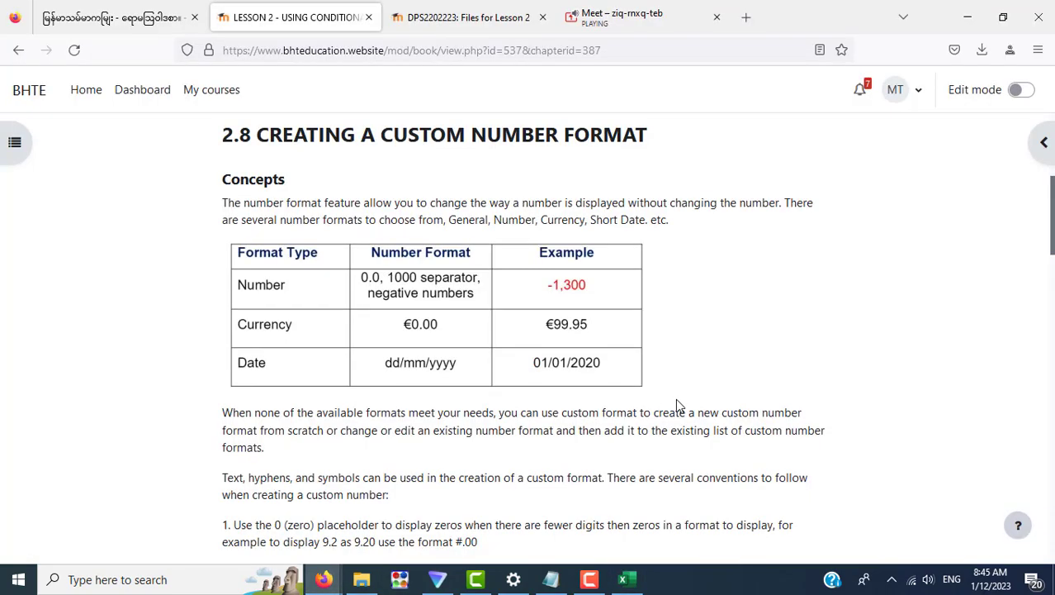
Scroll through custom format rules 1–5 down to the Format Cells dialog screenshot
scroll(677, 404, down, 5)
scroll(678, 400, down, 5)
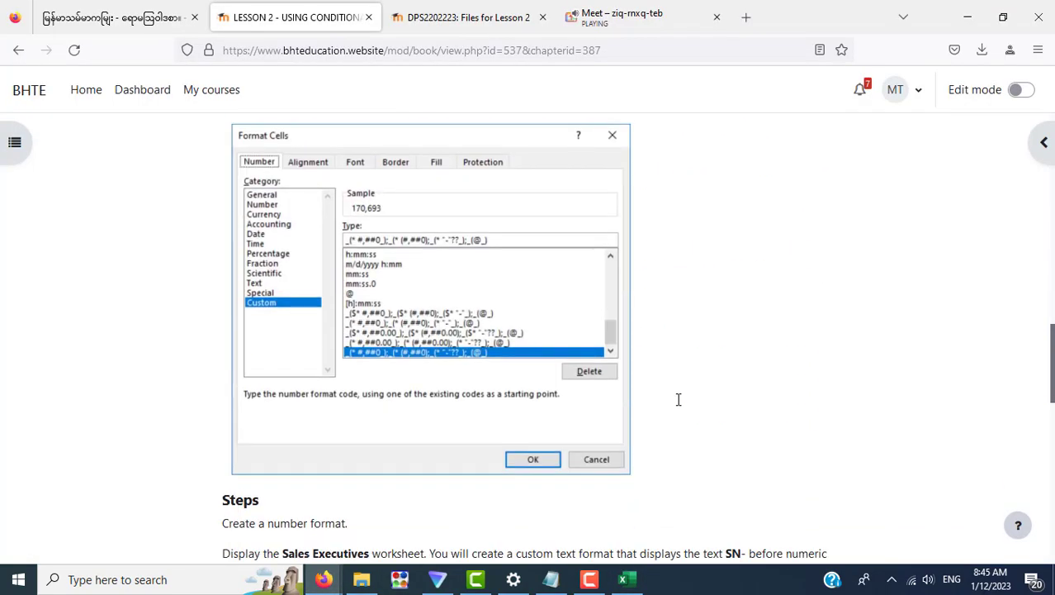
scroll(677, 400, down, 5)
scroll(677, 400, up, 3)
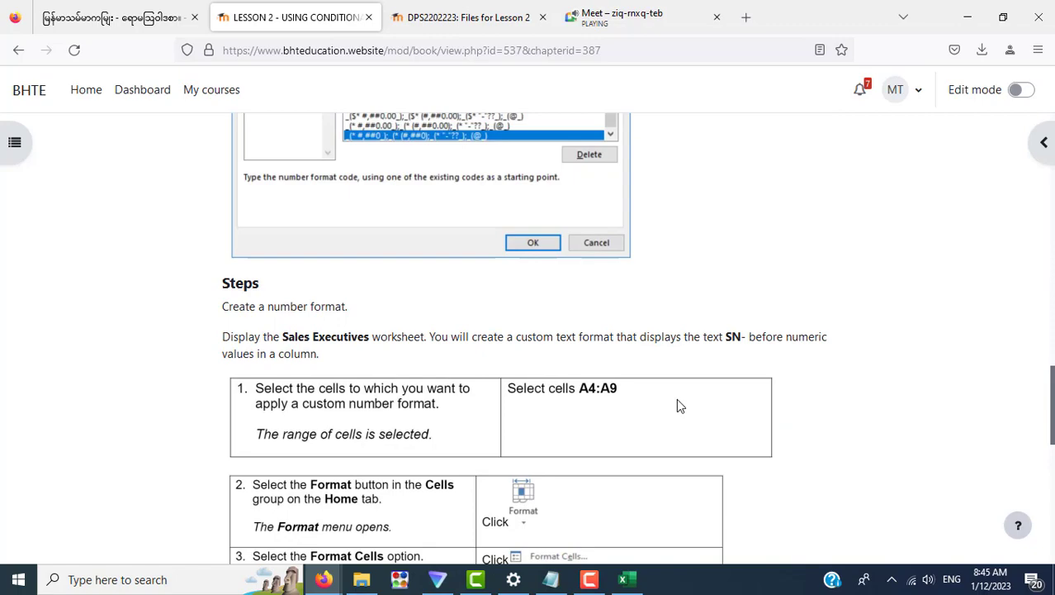
scroll(676, 398, up, 5)
scroll(679, 399, up, 5)
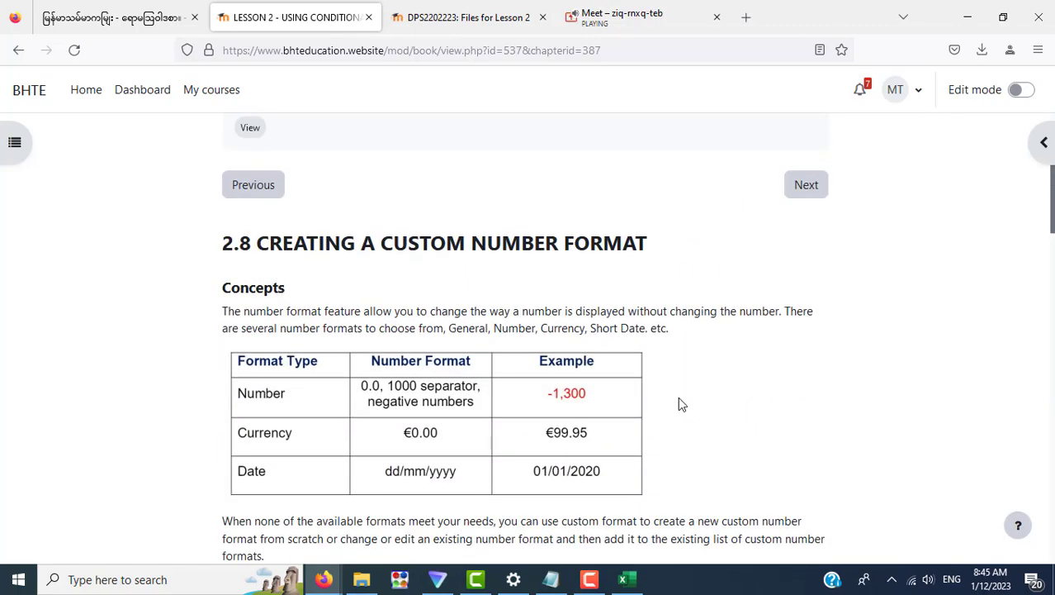
scroll(678, 404, down, 3)
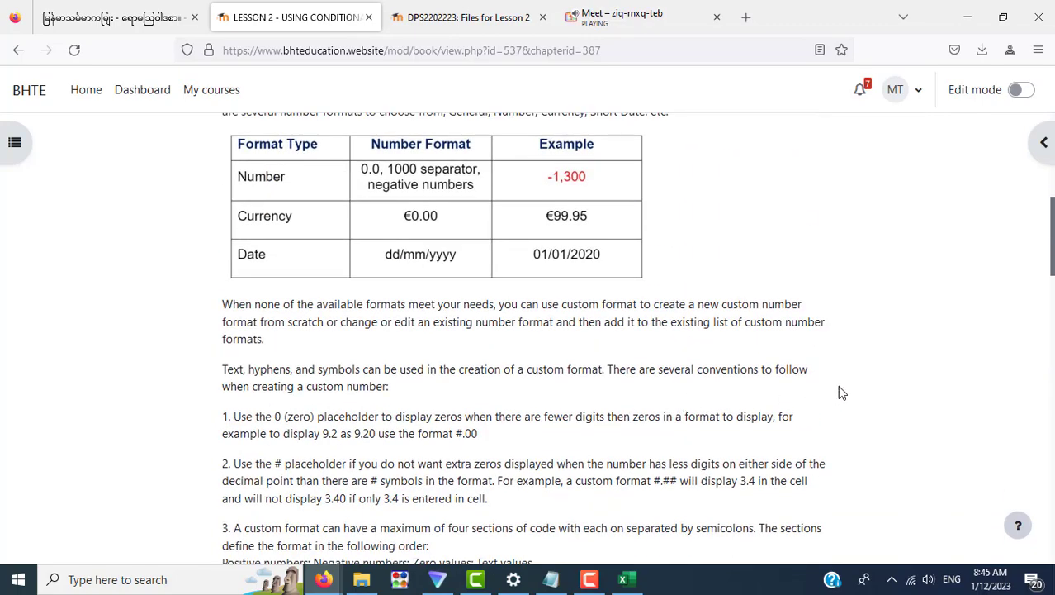
scroll(839, 393, down, 3)
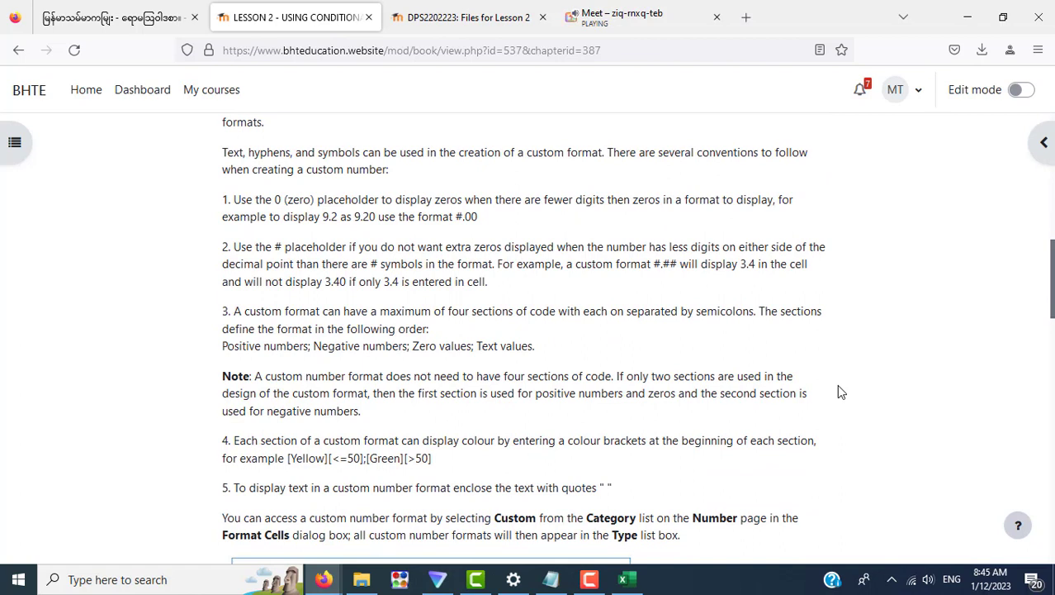
scroll(839, 392, down, 4)
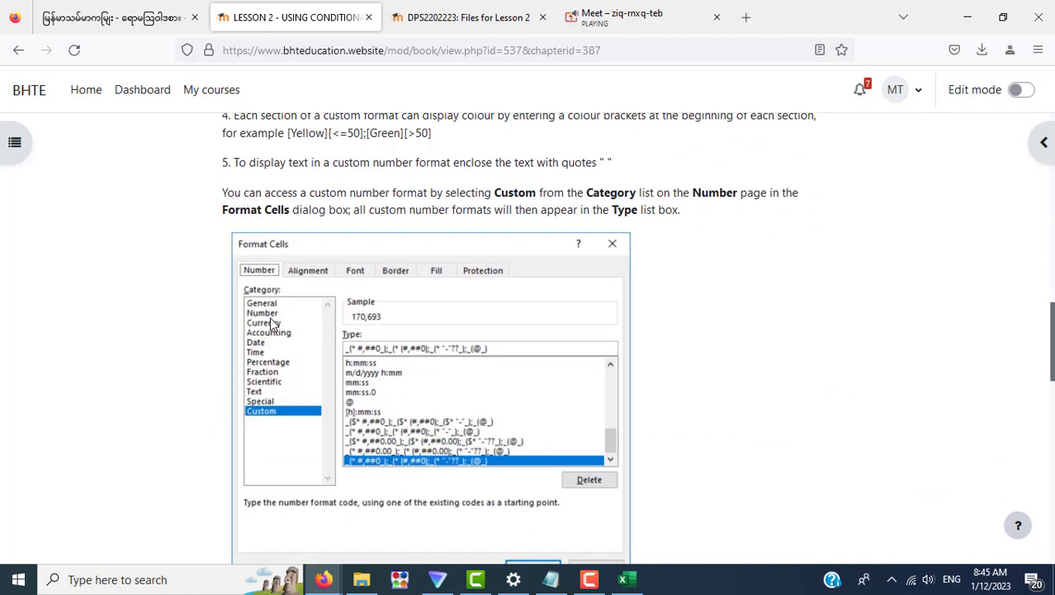
Review the Custom category under More Number Formats in Excel, then cancel without changes
click(630, 581)
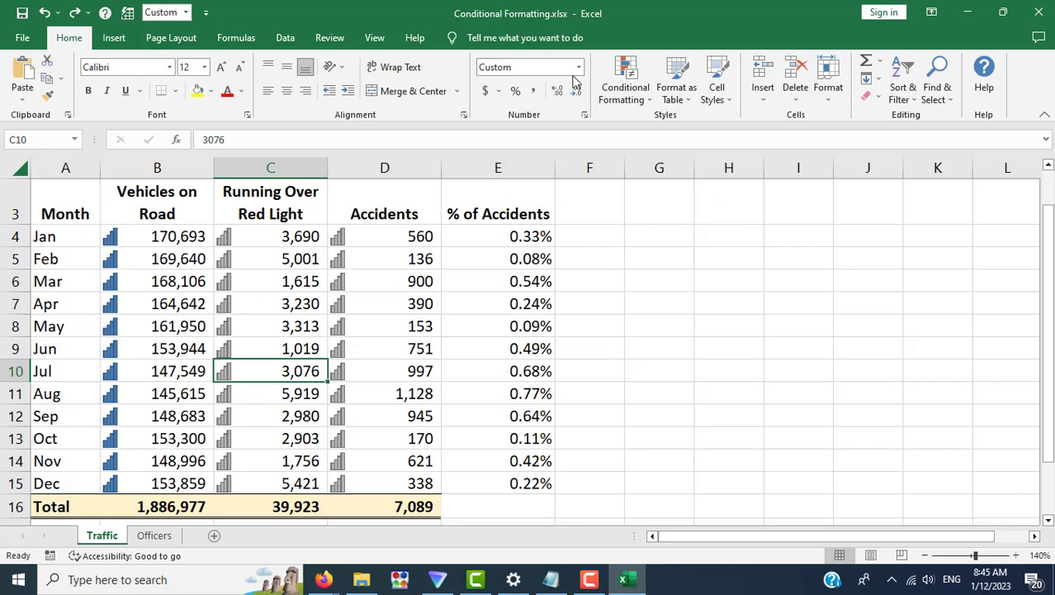
click(579, 68)
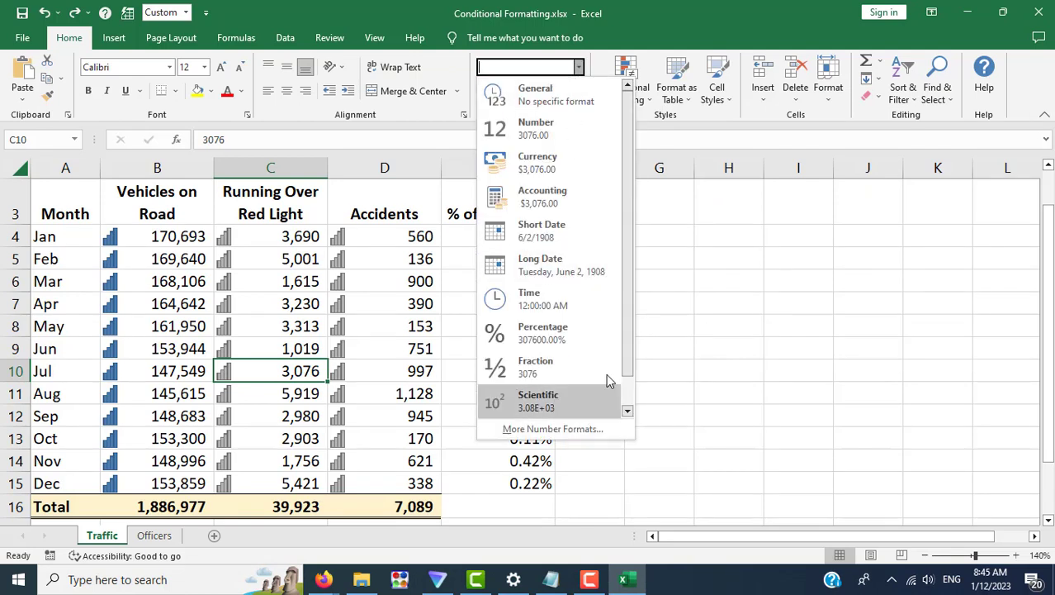
drag(627, 348, 625, 402)
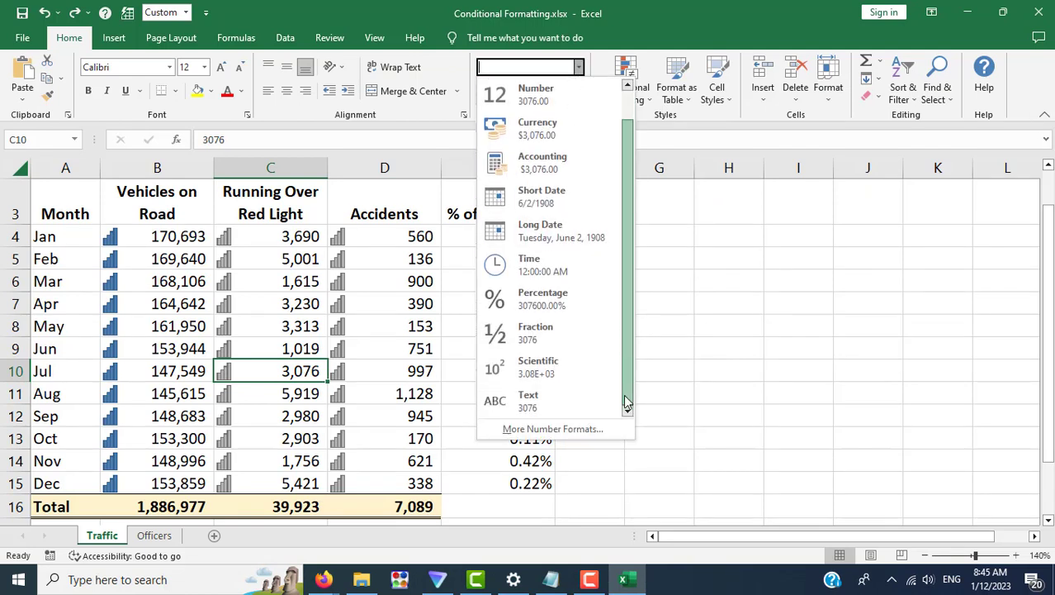
click(562, 430)
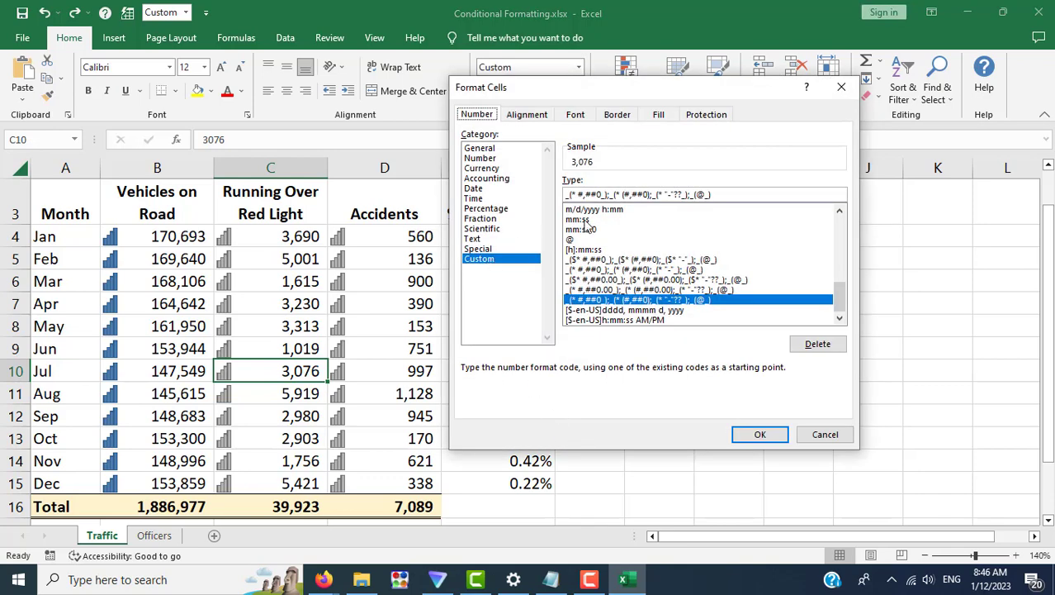
click(825, 434)
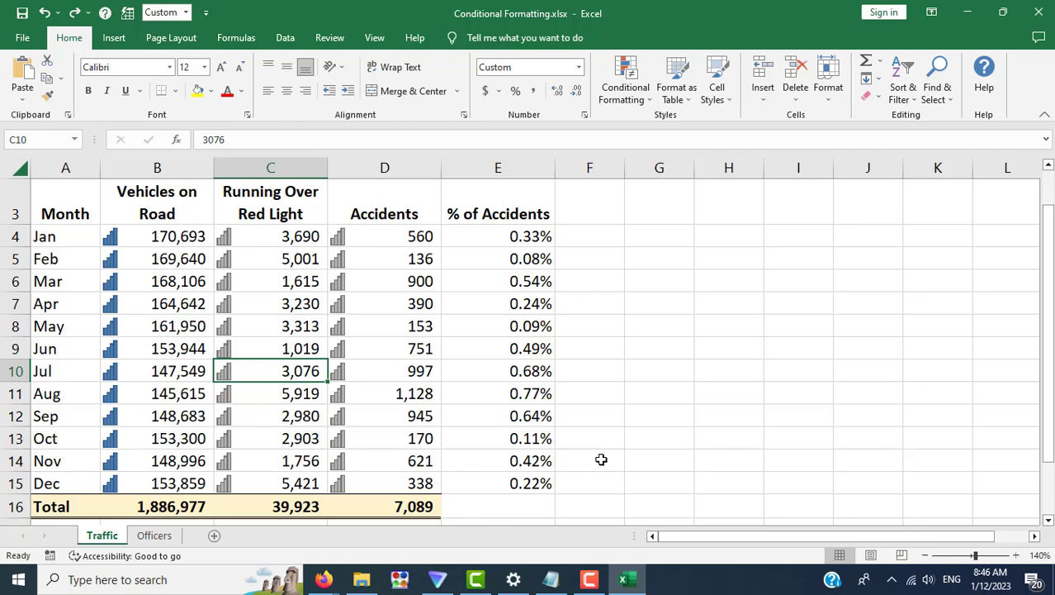
Create a new blank workbook and zoom it to 130%
key(ctrl+n)
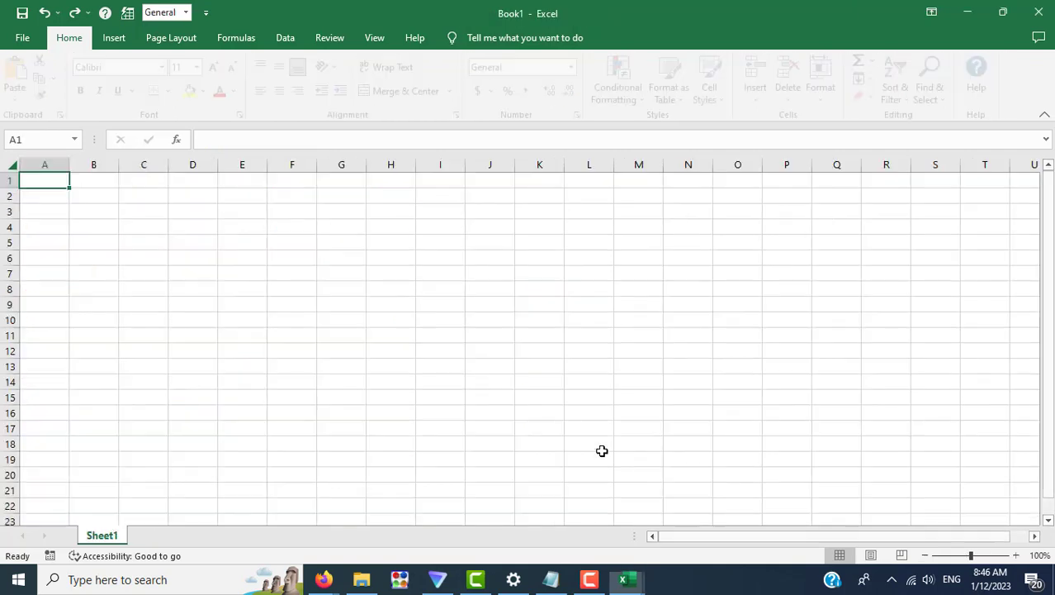
click(1017, 555)
click(1017, 555)
click(1017, 555)
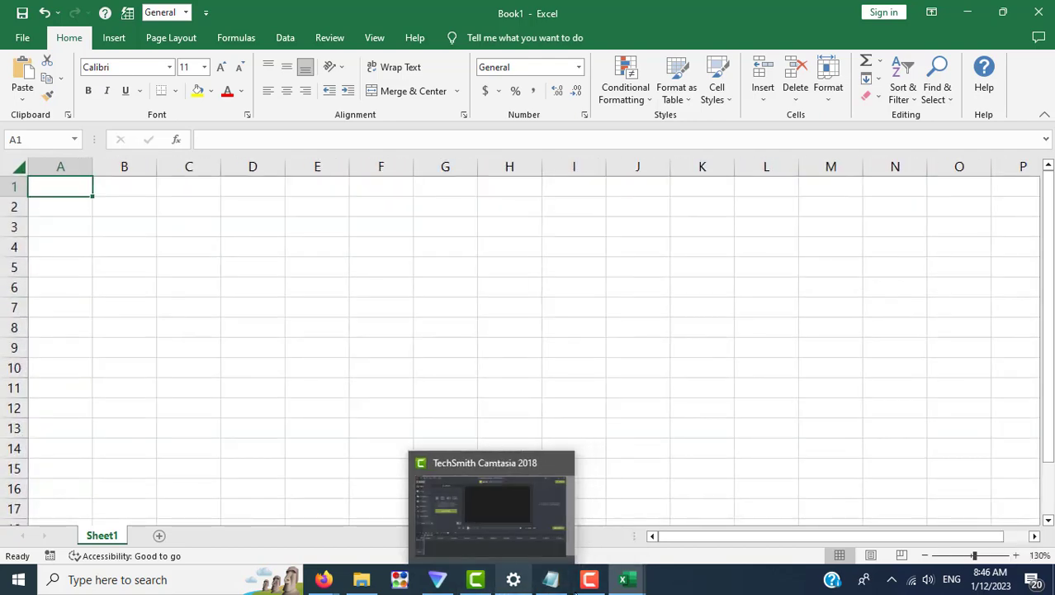
Close Conditional Formatting.xlsx without saving its changes
mouse_move(628, 585)
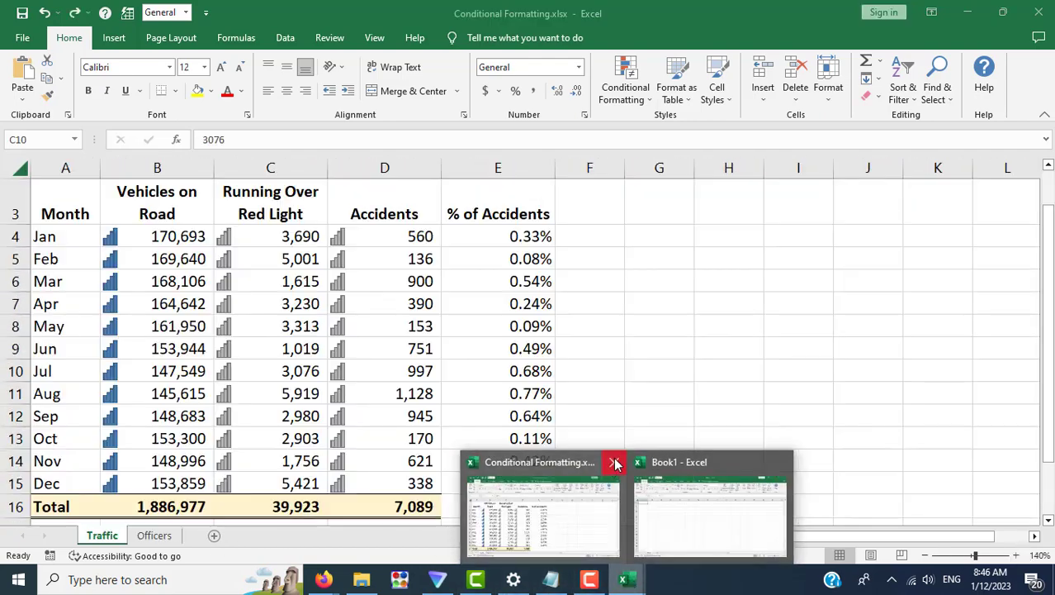
click(615, 464)
key(ctrl+w)
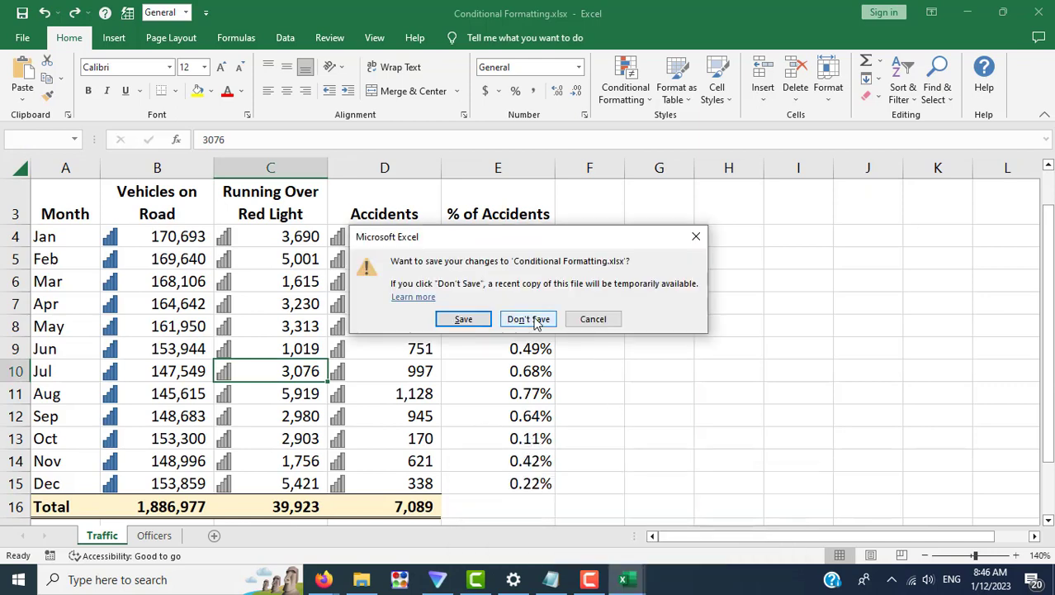
click(528, 316)
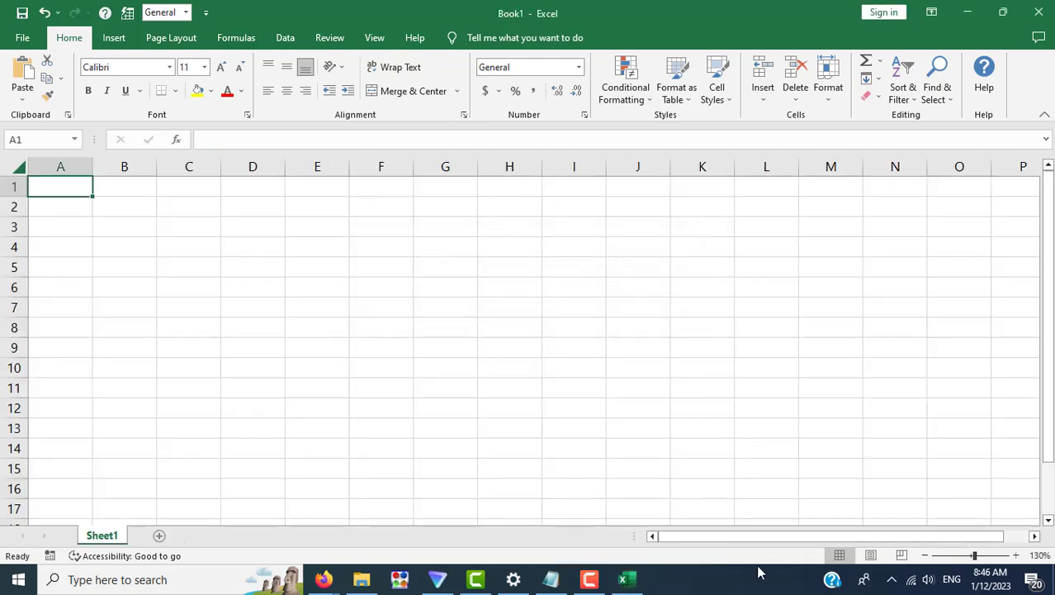
Enter 123456 in A1 and fill it across to K1
text(123)
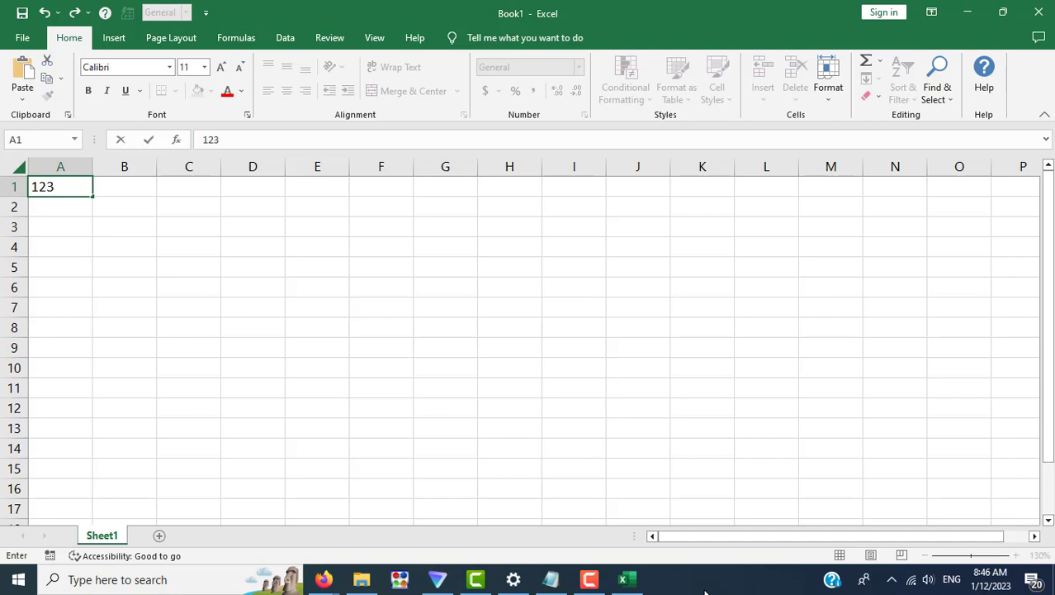
text(456)
key(Tab)
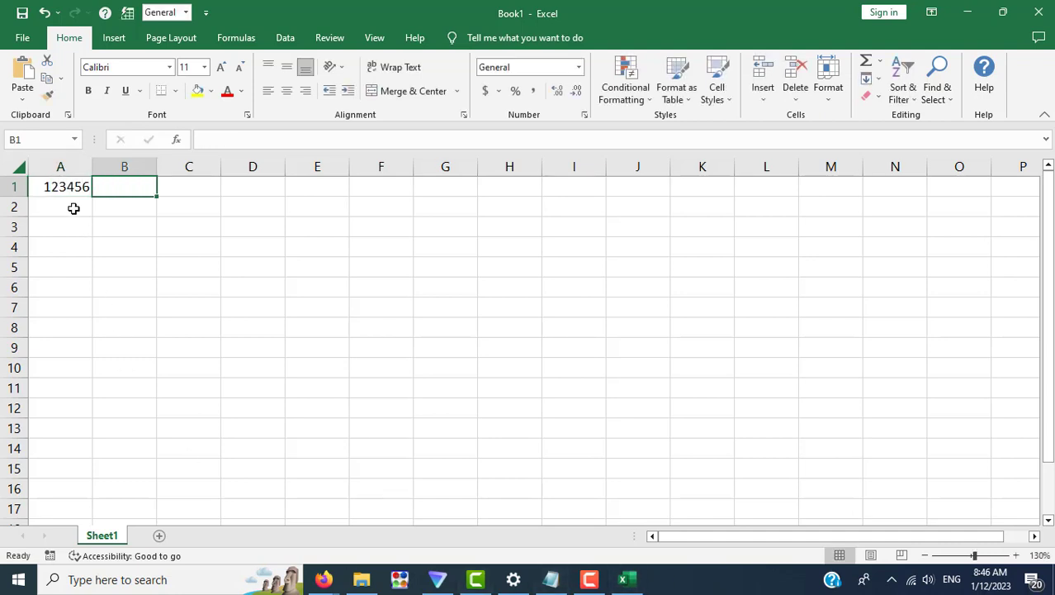
click(63, 185)
drag(95, 196, 737, 223)
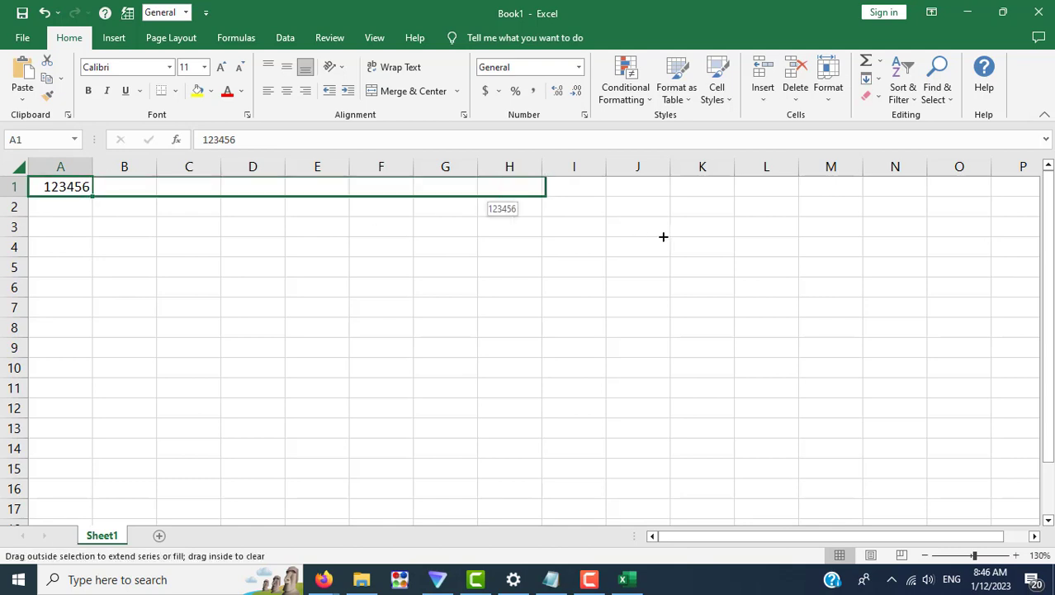
click(63, 186)
click(122, 190)
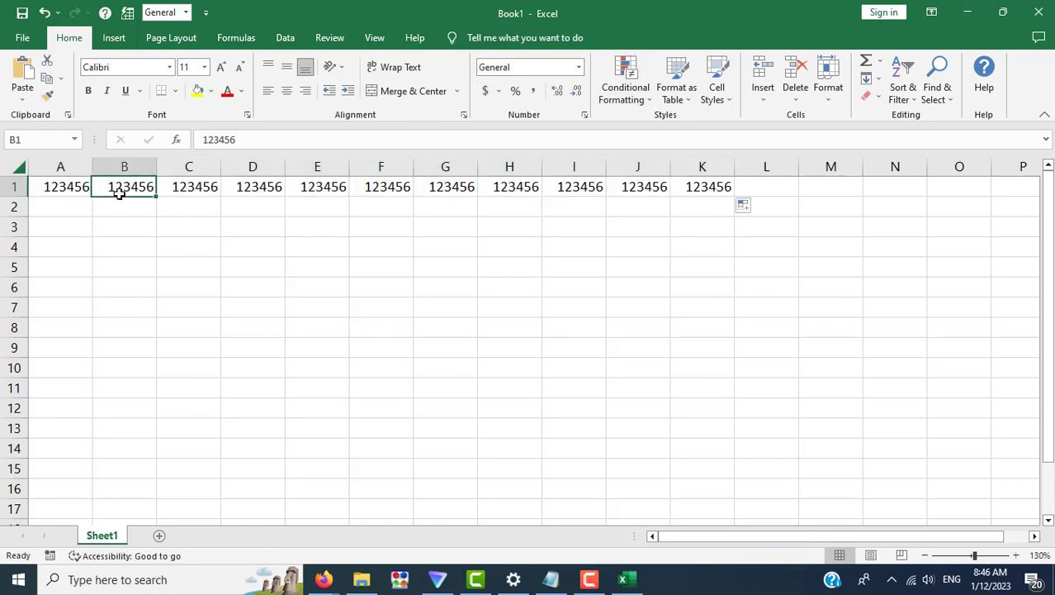
click(579, 67)
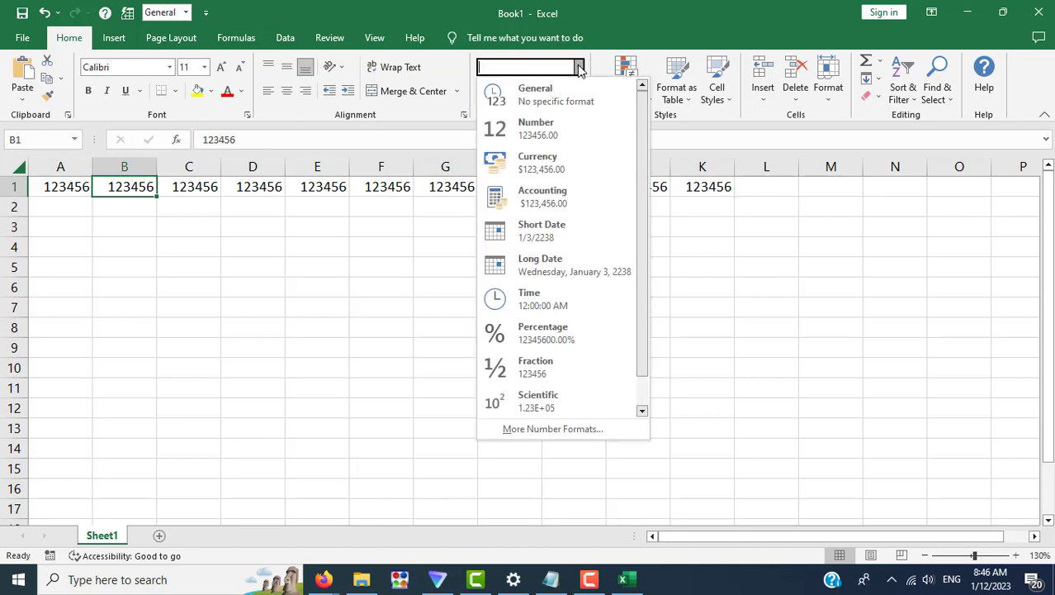
Format B1 as Number, C1 as Currency and D1 as Accounting
click(561, 136)
click(215, 187)
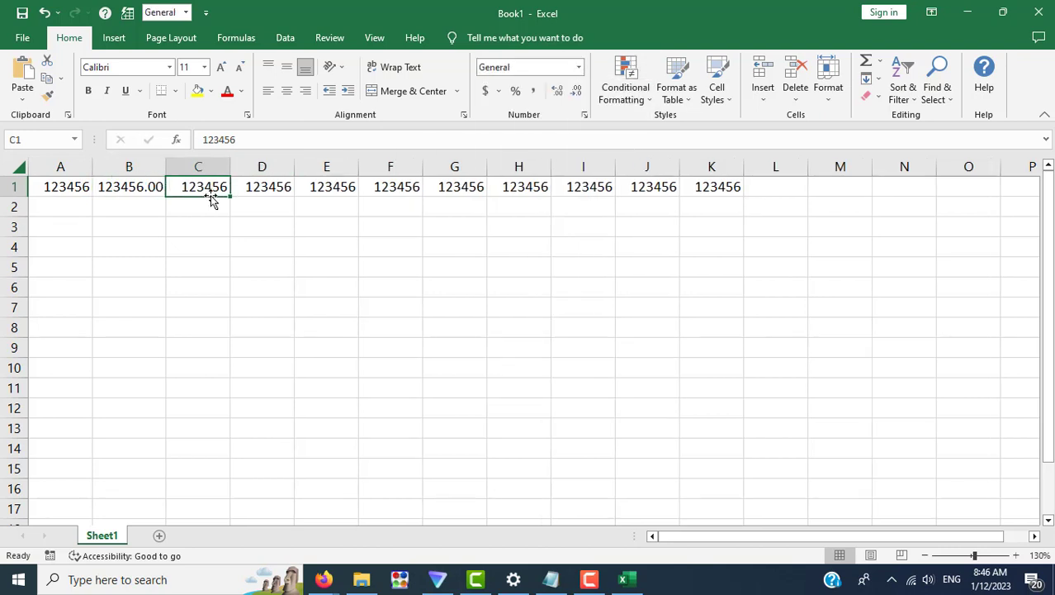
click(579, 67)
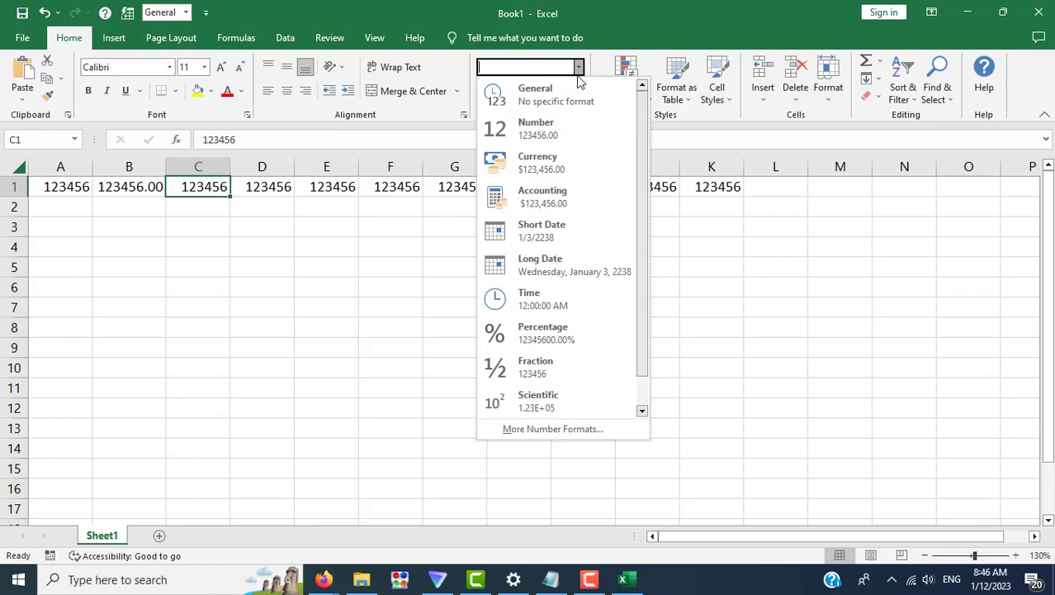
click(562, 165)
click(285, 184)
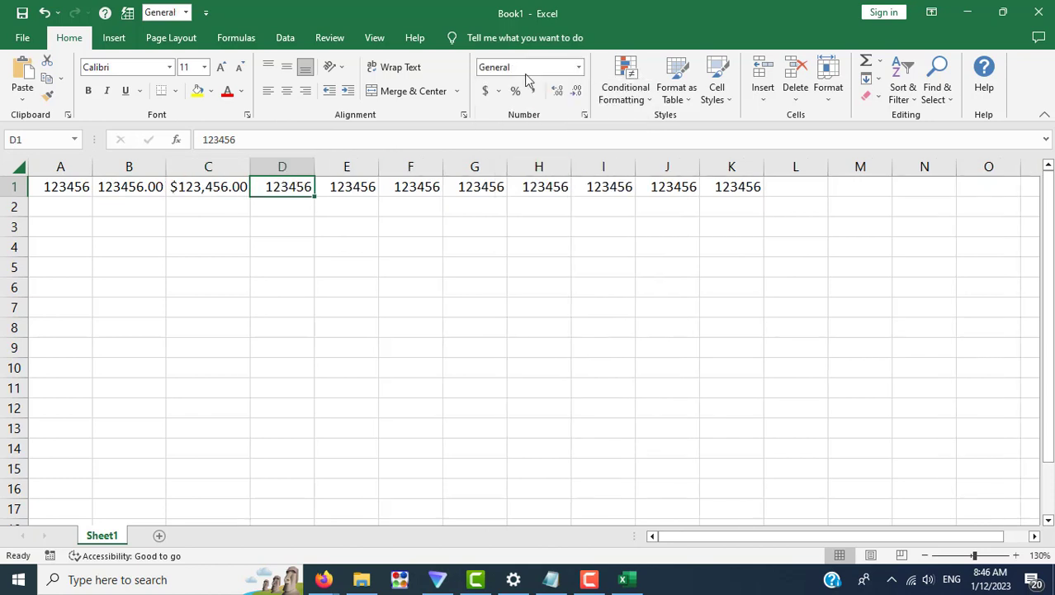
click(579, 67)
click(534, 198)
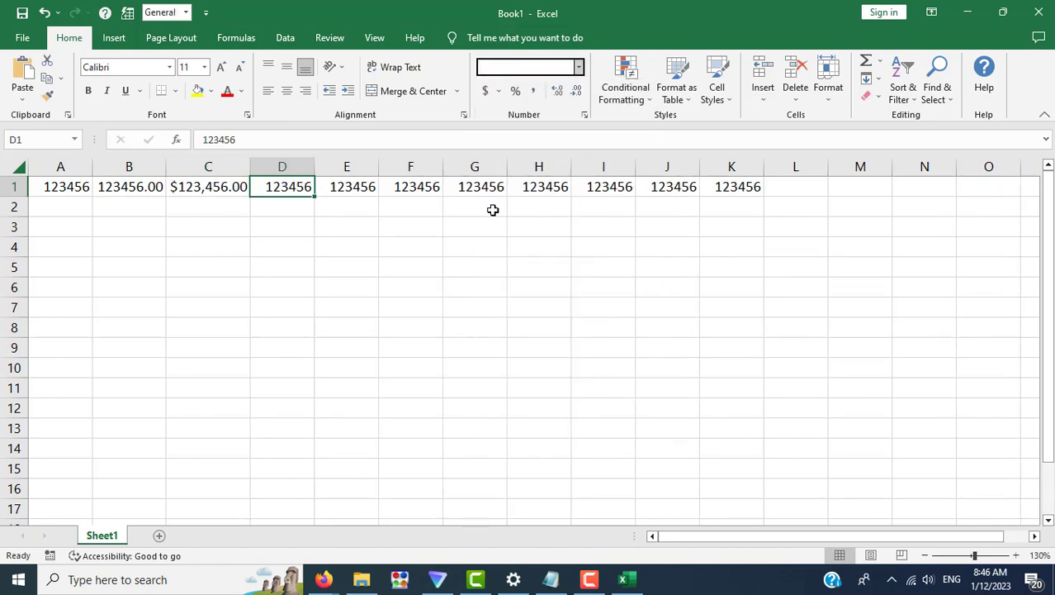
Format E1 as Short Date, F1 as Long Date and G1 as Time
click(364, 192)
click(579, 68)
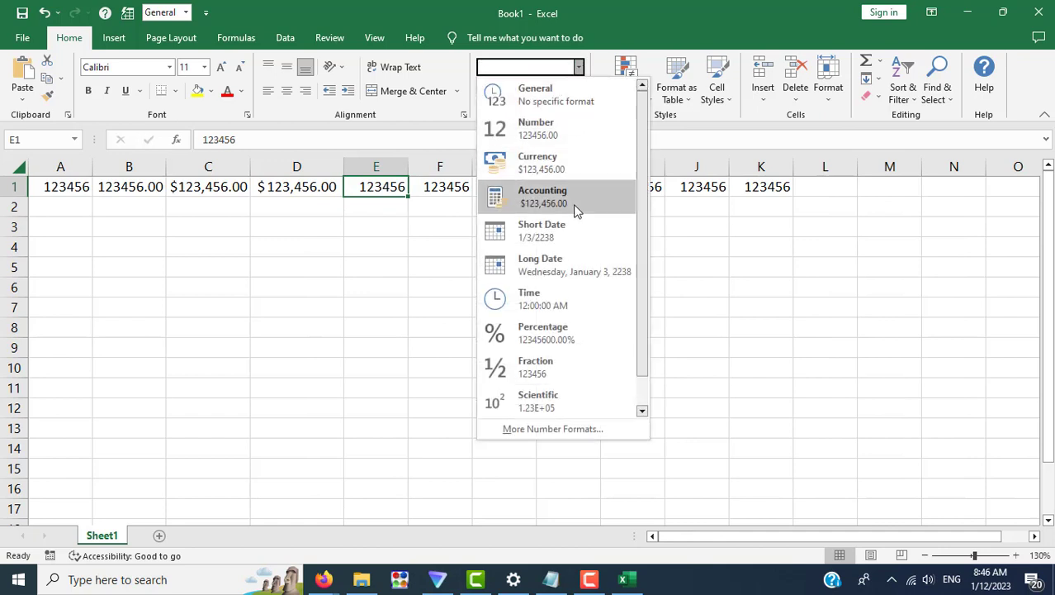
click(570, 236)
click(428, 187)
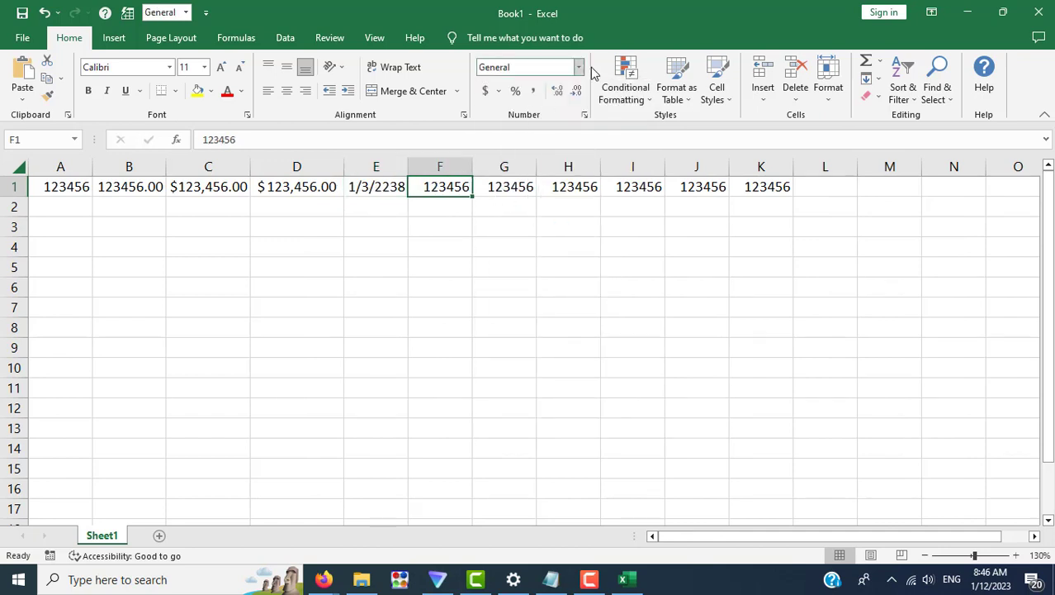
click(579, 67)
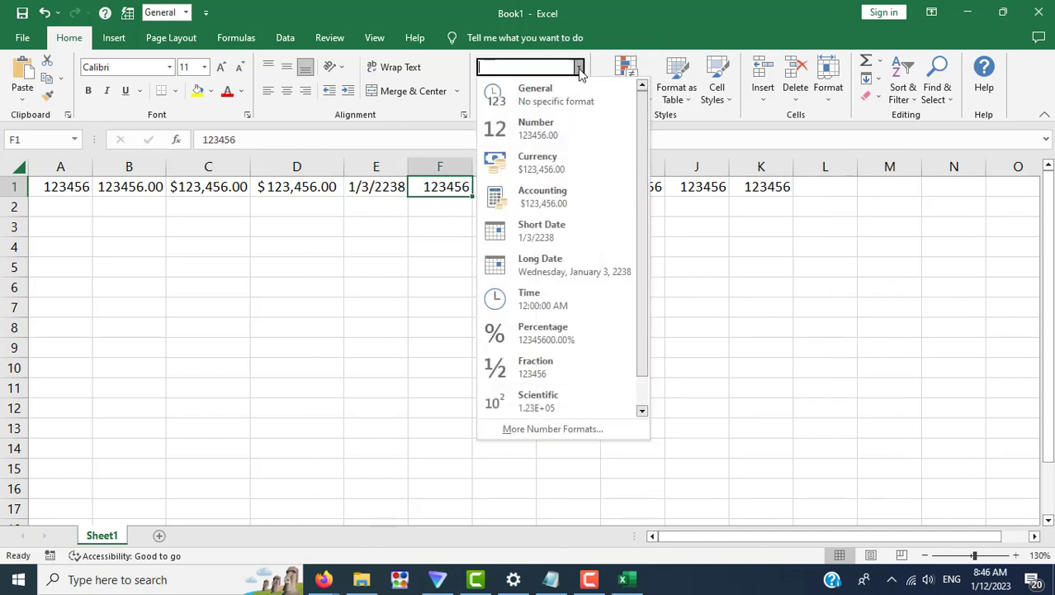
click(550, 272)
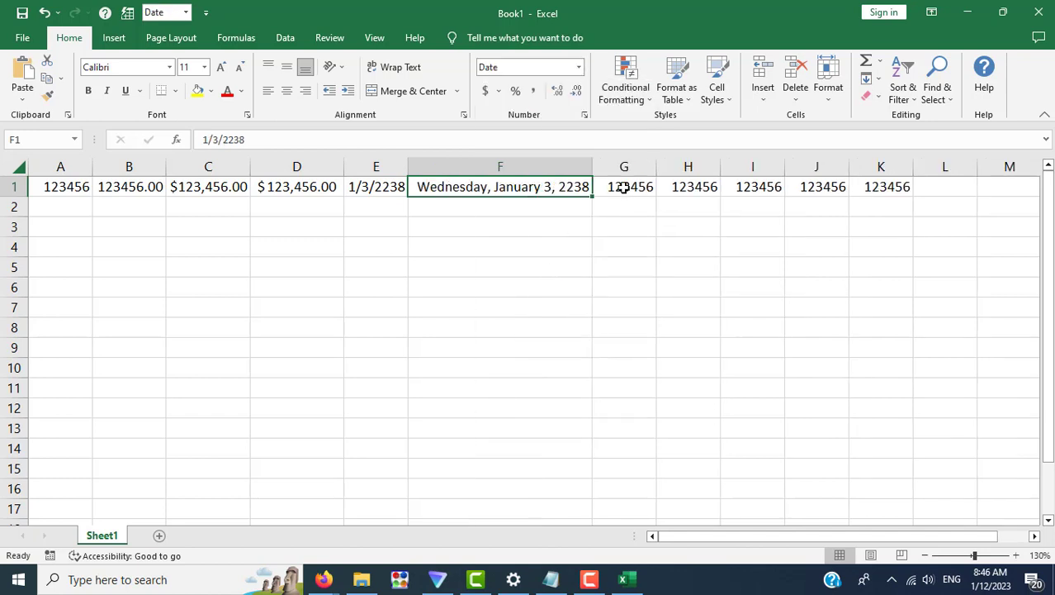
click(624, 187)
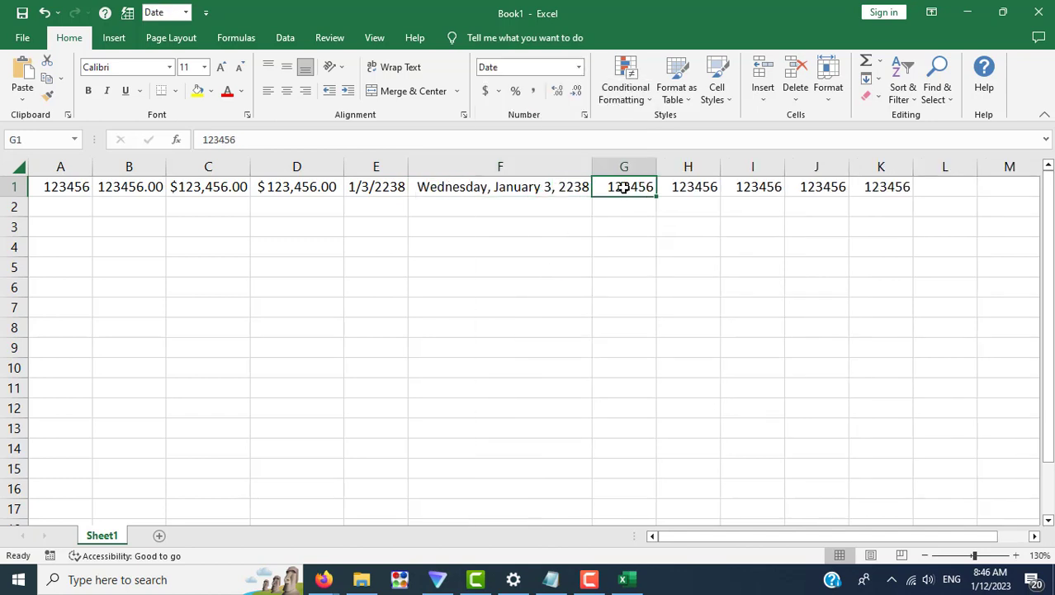
click(580, 70)
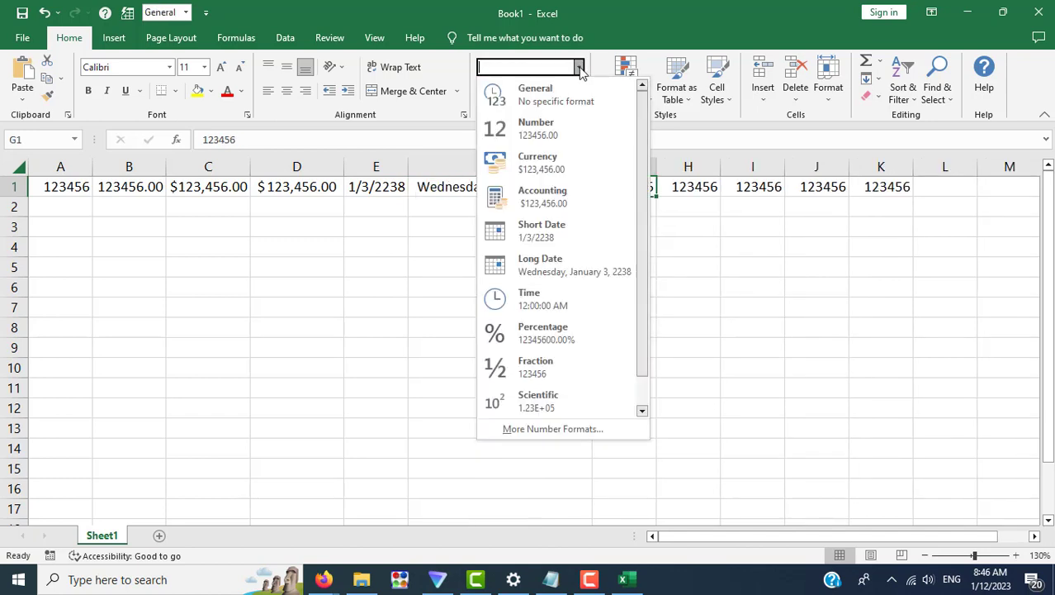
click(573, 293)
Format H1 as Percentage, I1 as Fraction and J1 as Scientific
click(705, 185)
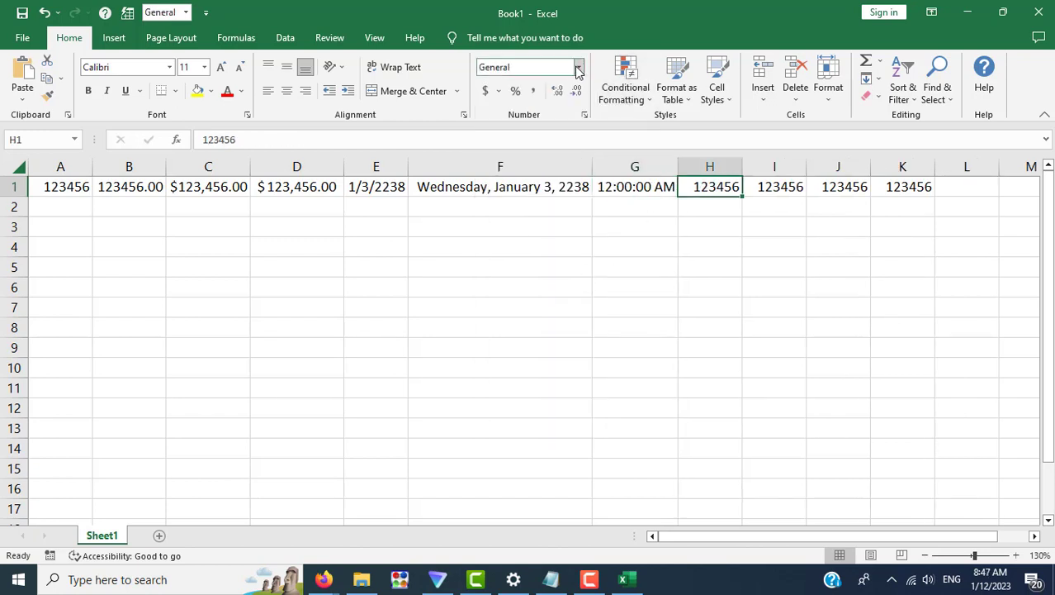
click(579, 68)
click(564, 336)
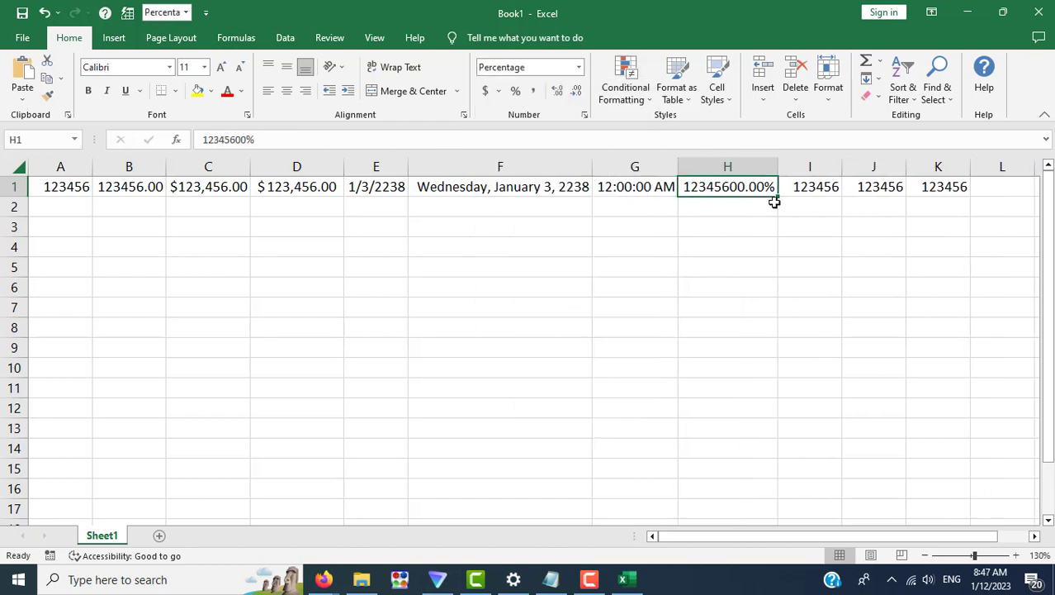
click(812, 188)
click(578, 68)
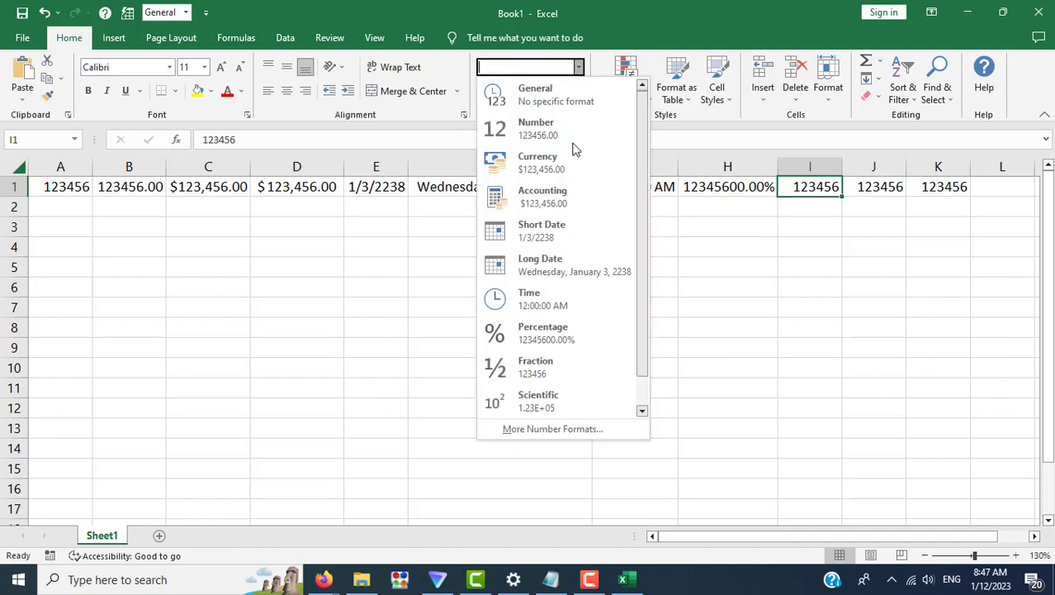
click(559, 371)
click(899, 187)
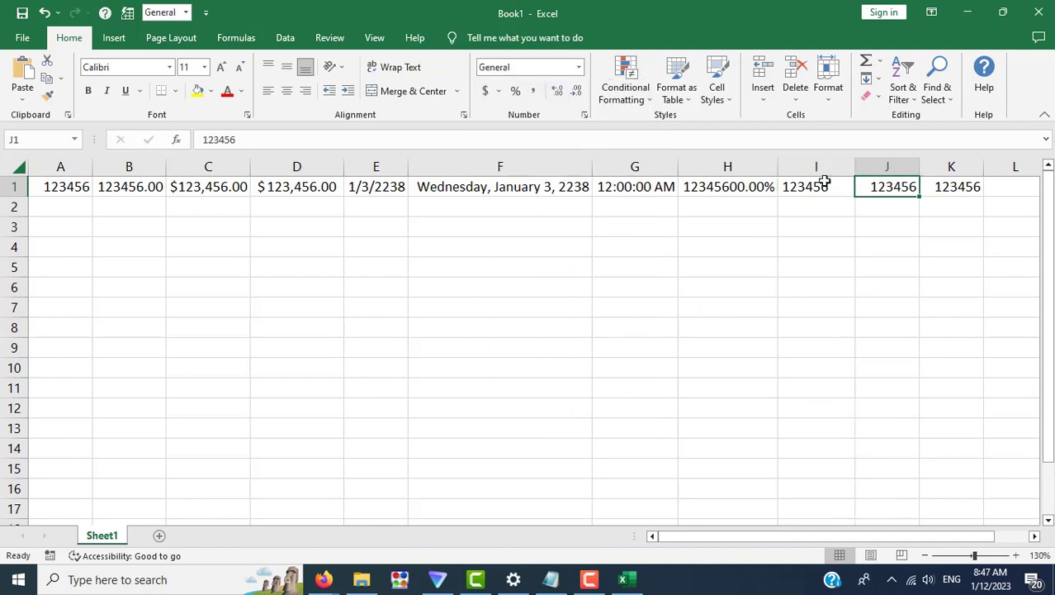
click(579, 68)
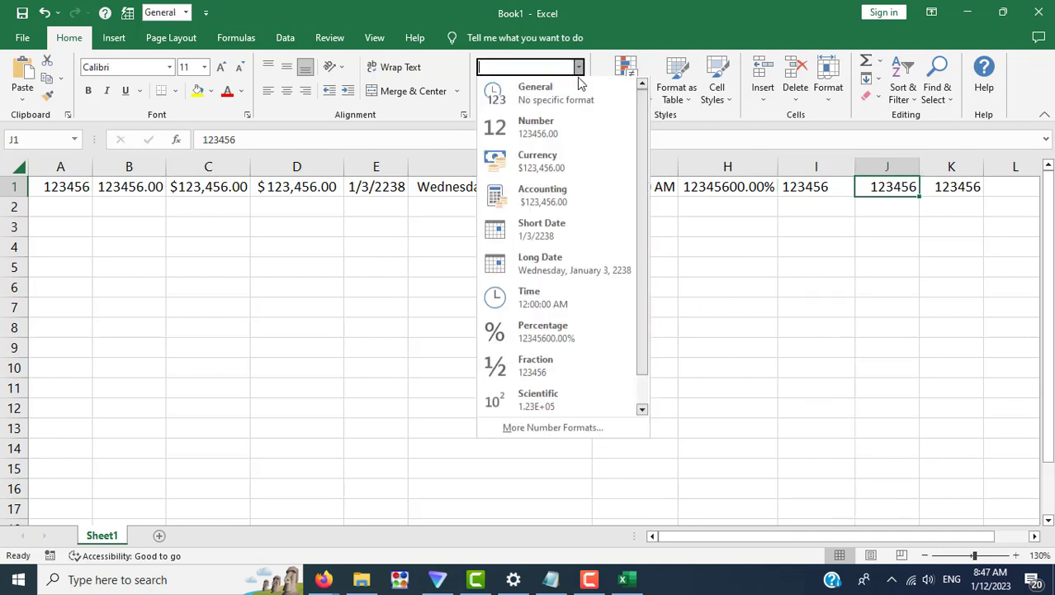
click(546, 395)
Delete column K with its extra 123456 and reselect A1
click(949, 166)
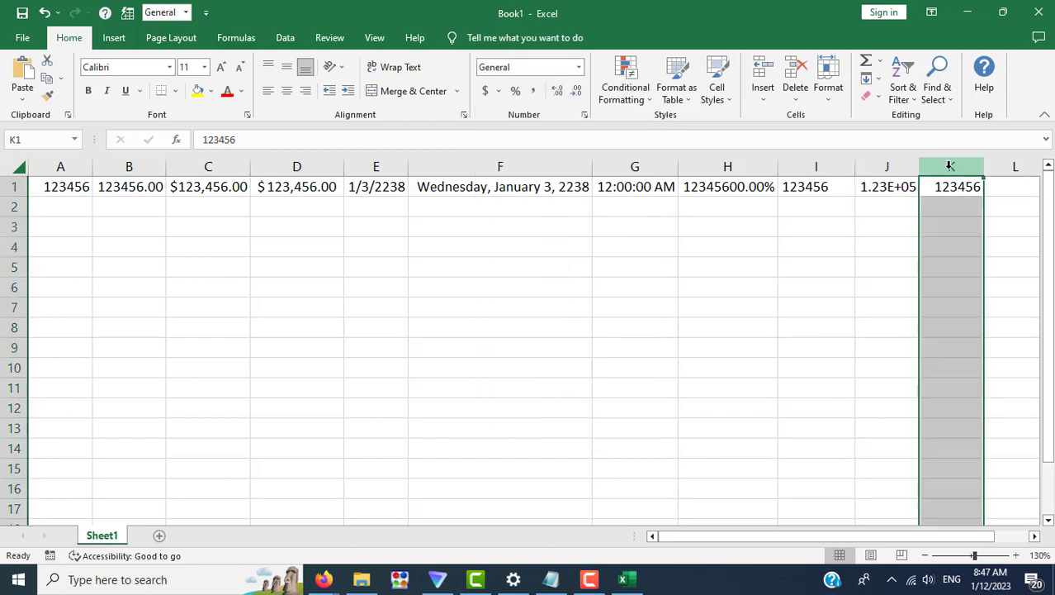
right_click(947, 168)
click(841, 324)
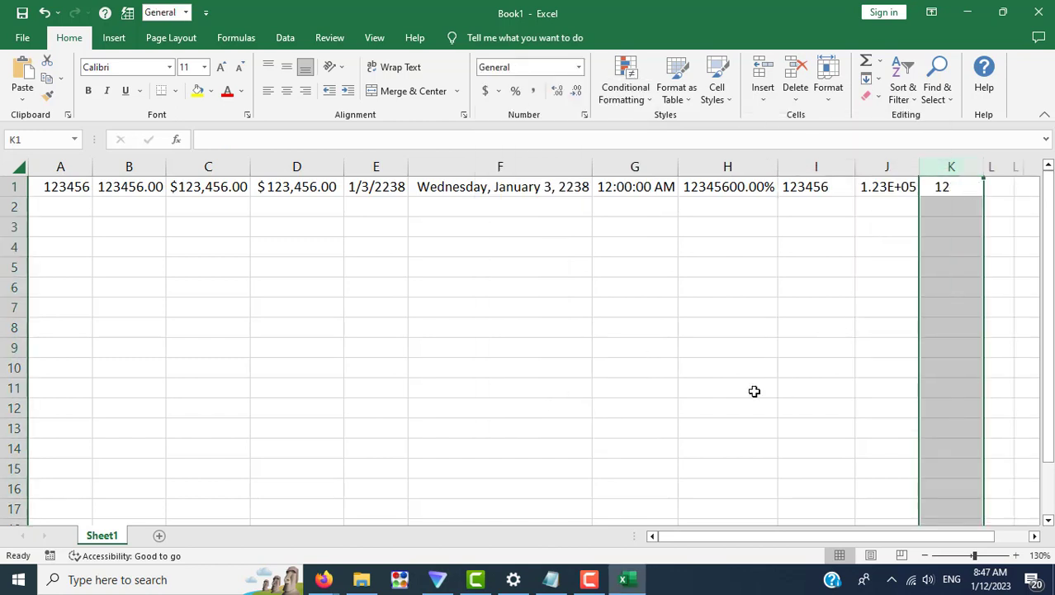
click(630, 434)
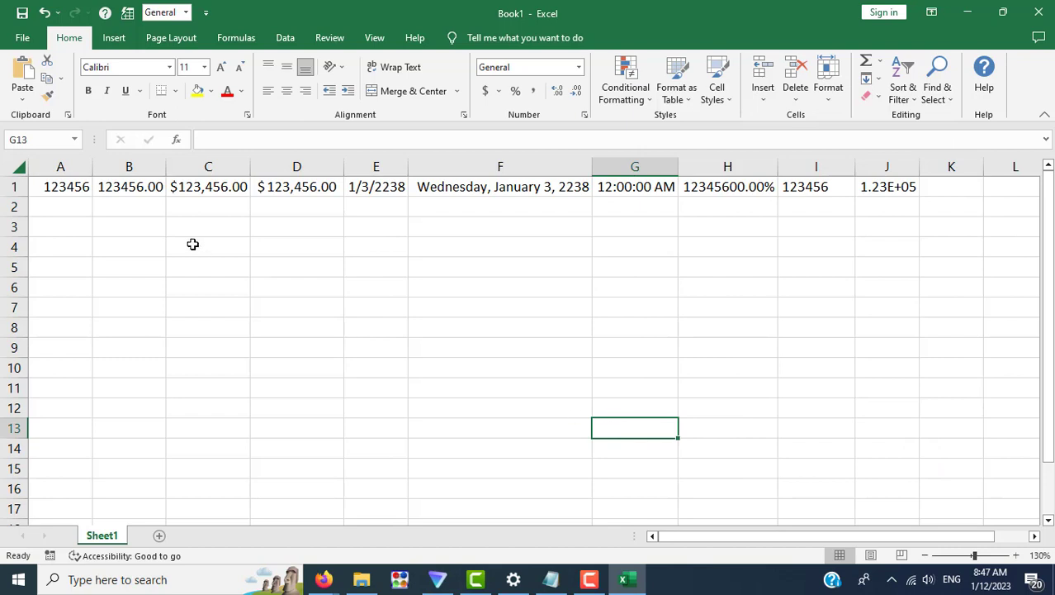
click(71, 187)
drag(71, 187, 882, 182)
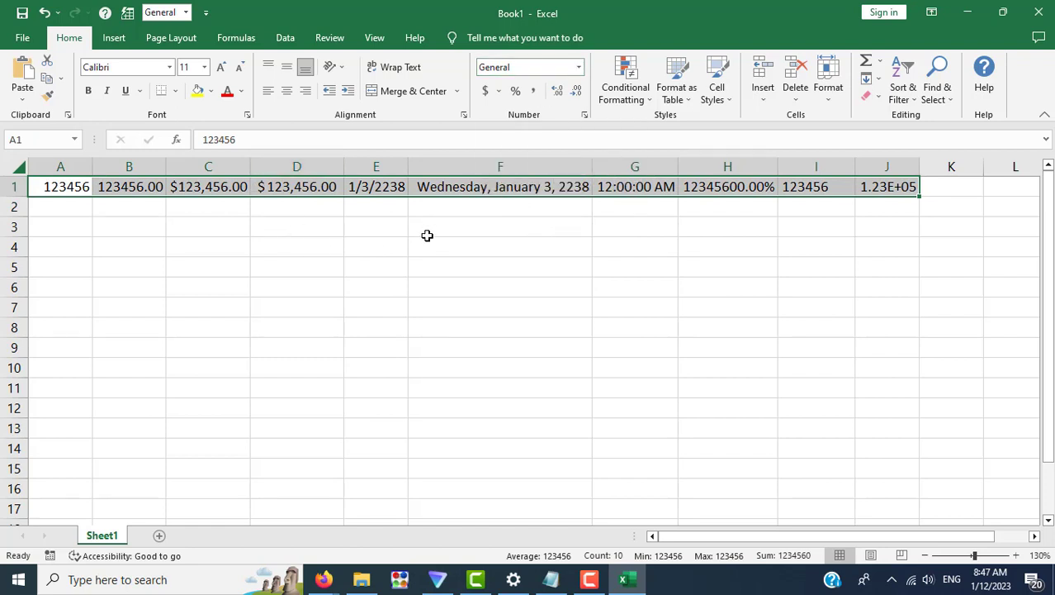
click(885, 189)
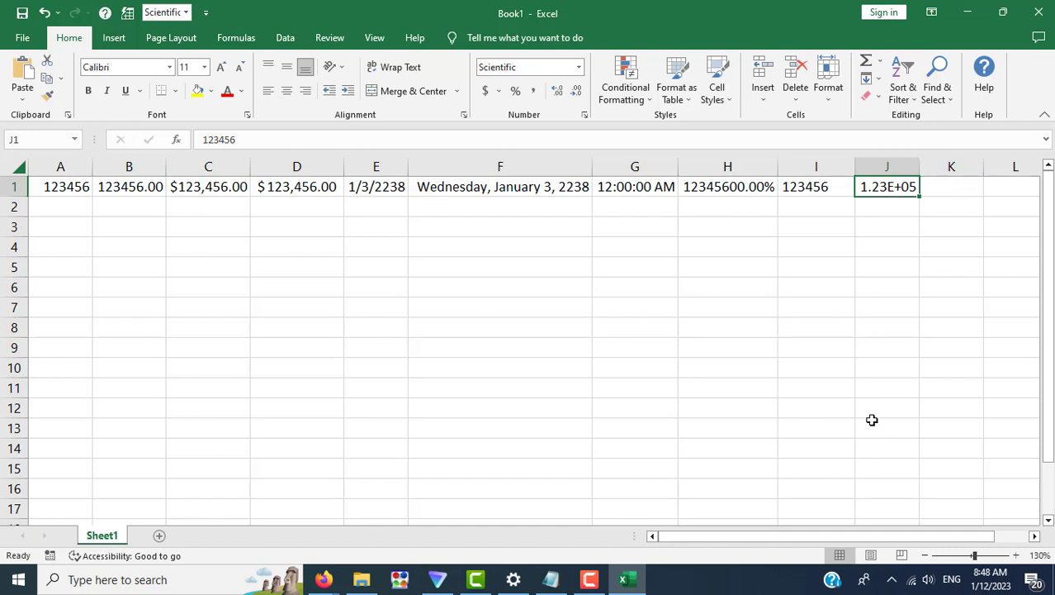
click(64, 190)
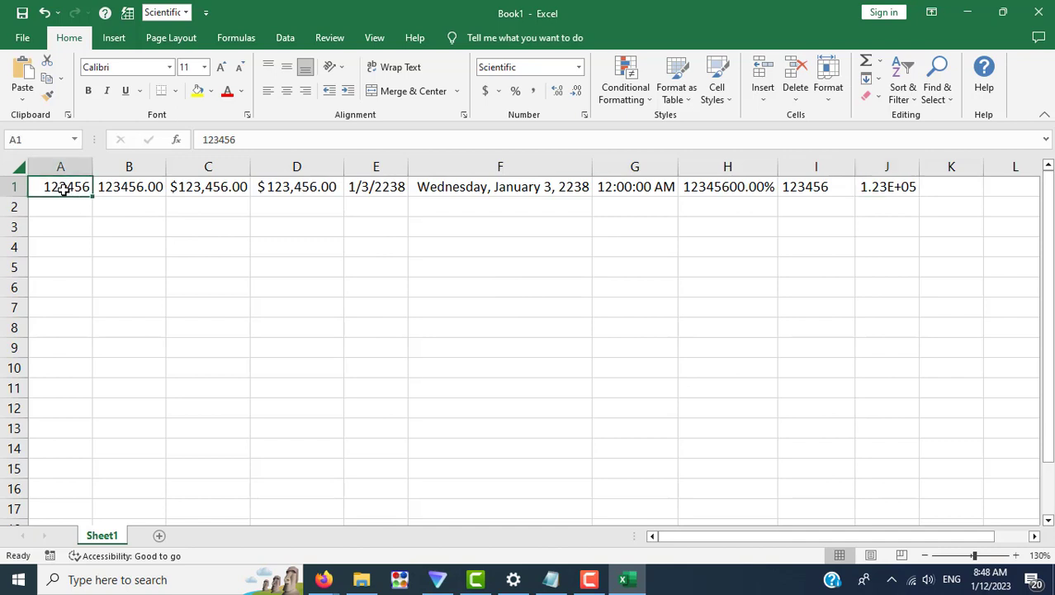
drag(63, 190, 124, 187)
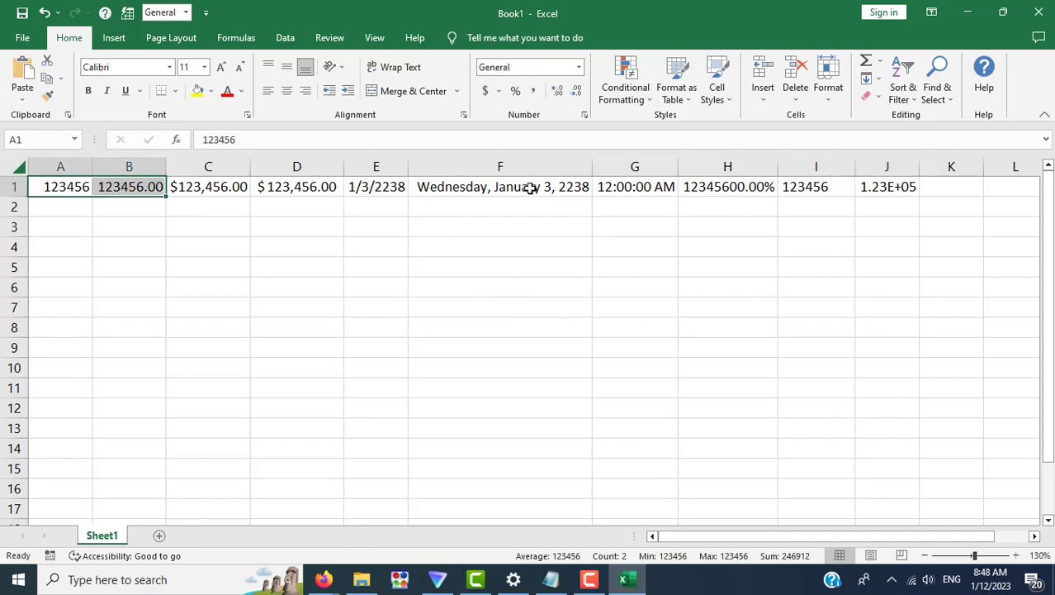
drag(52, 187, 877, 184)
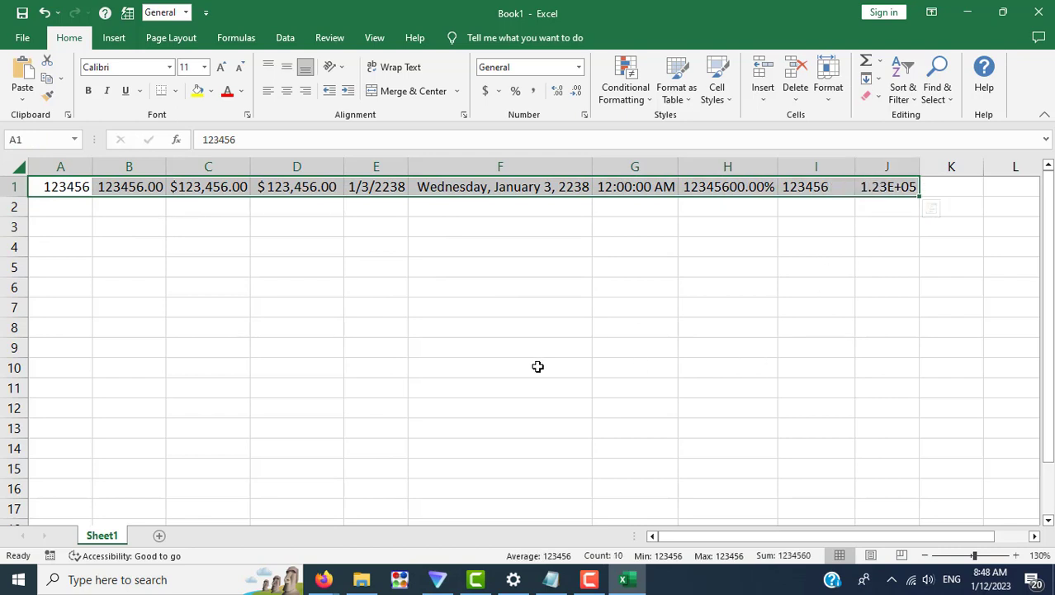
click(477, 186)
click(495, 286)
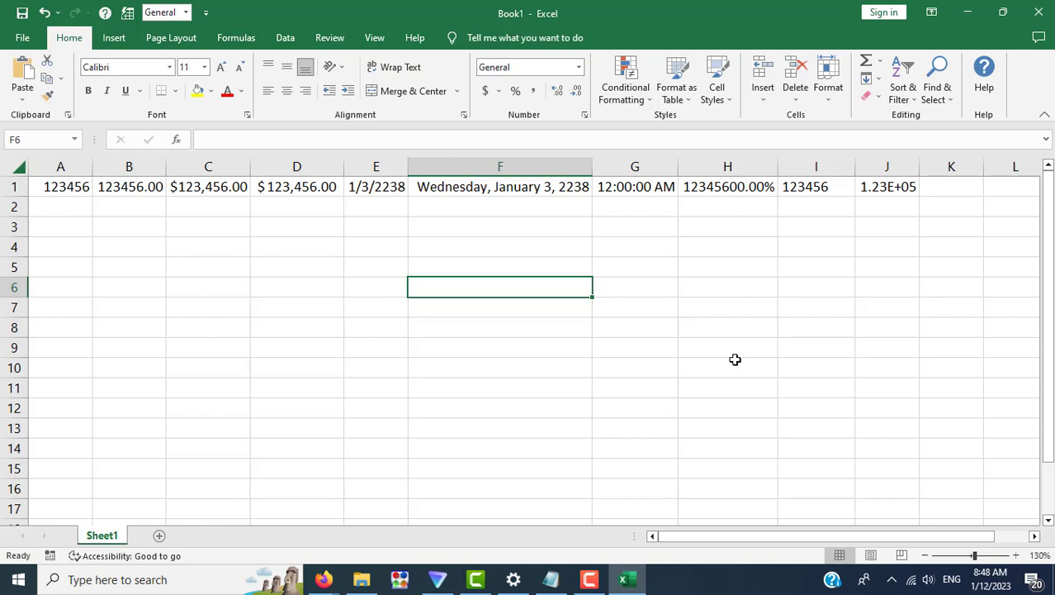
Copy the long date Wednesday, January 3, 2238 from F1 and paste it into F7
key(Up)
key(Up)
key(Up)
key(Up)
key(Up)
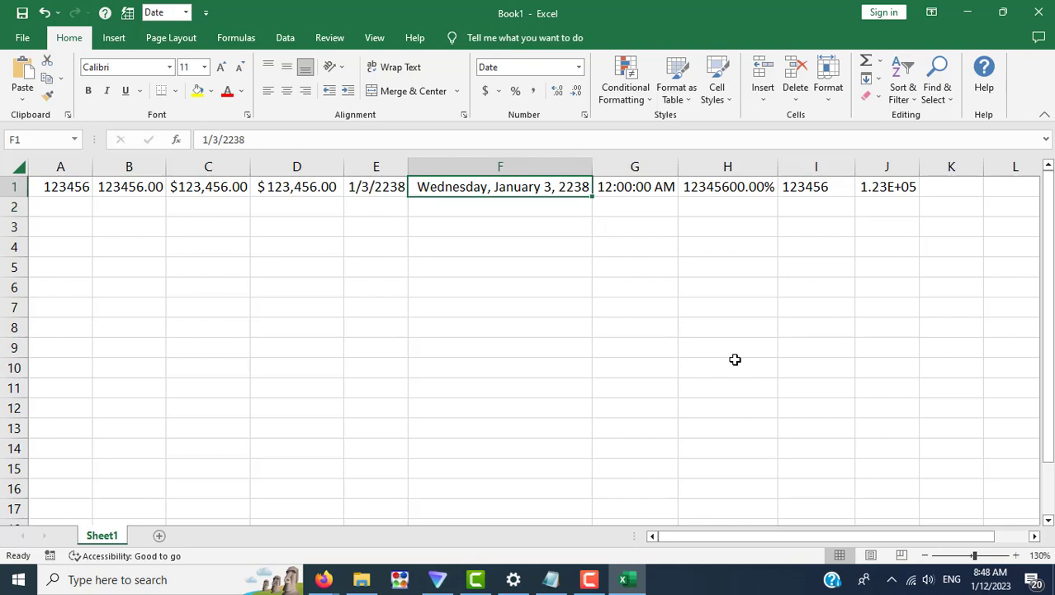
key(ctrl+c)
key(Down)
key(Down)
key(Down)
key(Down)
key(Up)
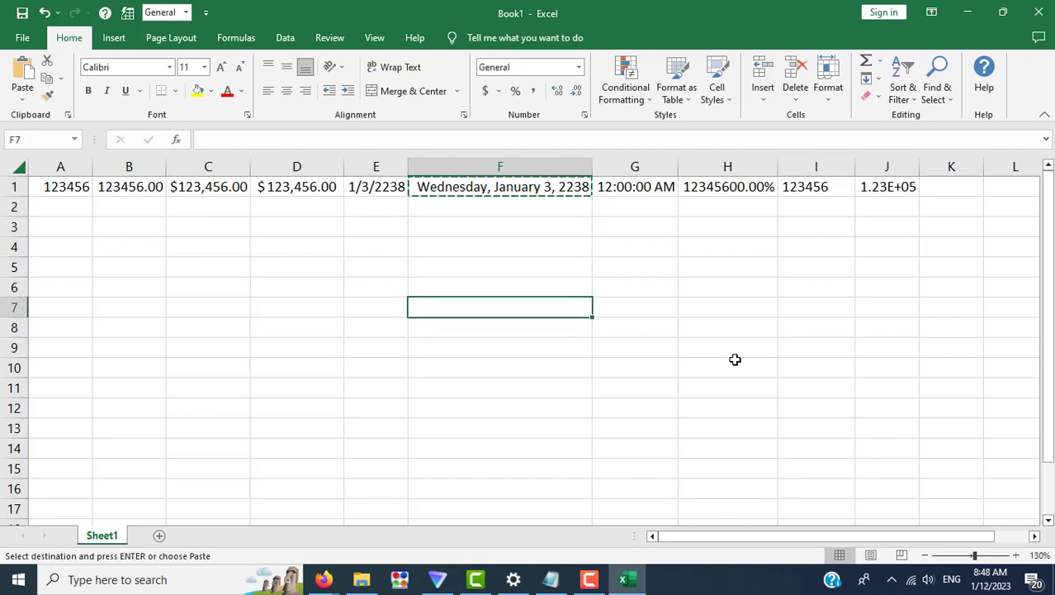
key(ctrl+v)
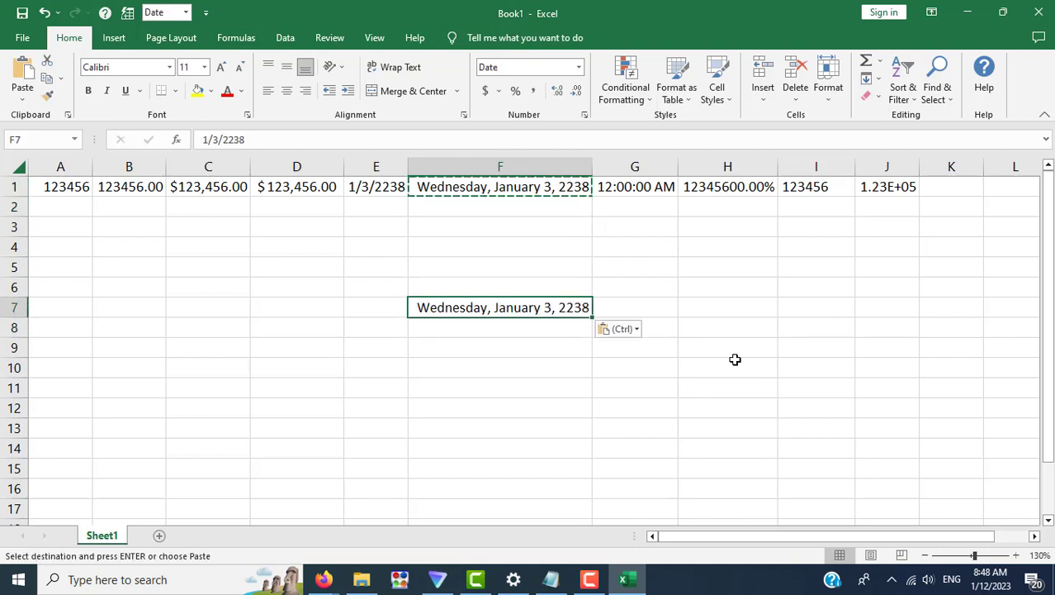
key(Escape)
key(Up)
key(Down)
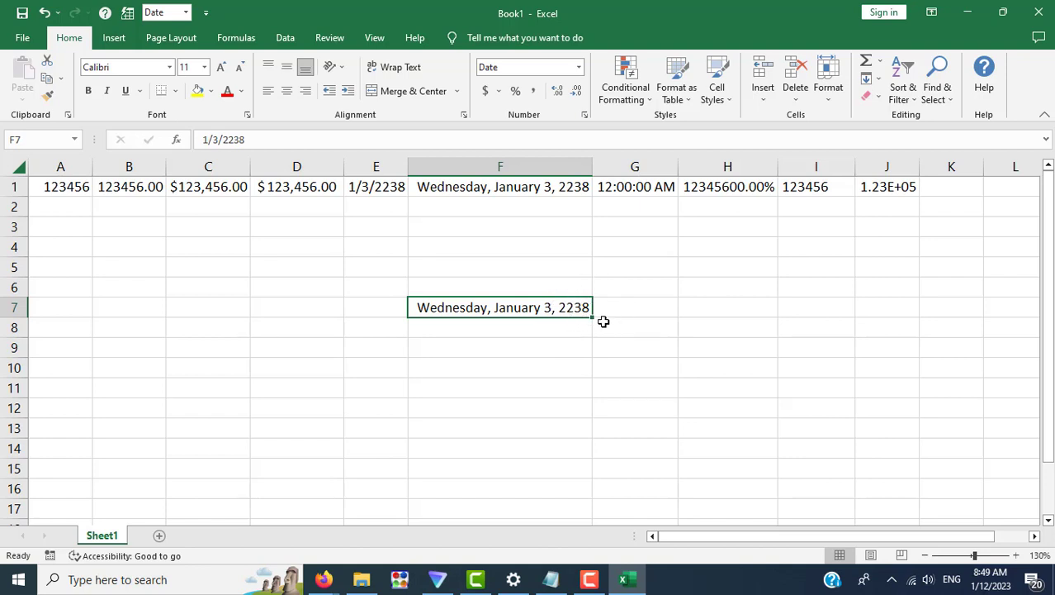
Open More Number Formats for F7 to show the Date types, sampled as Wednesday, January 3, 2238
right_click(519, 307)
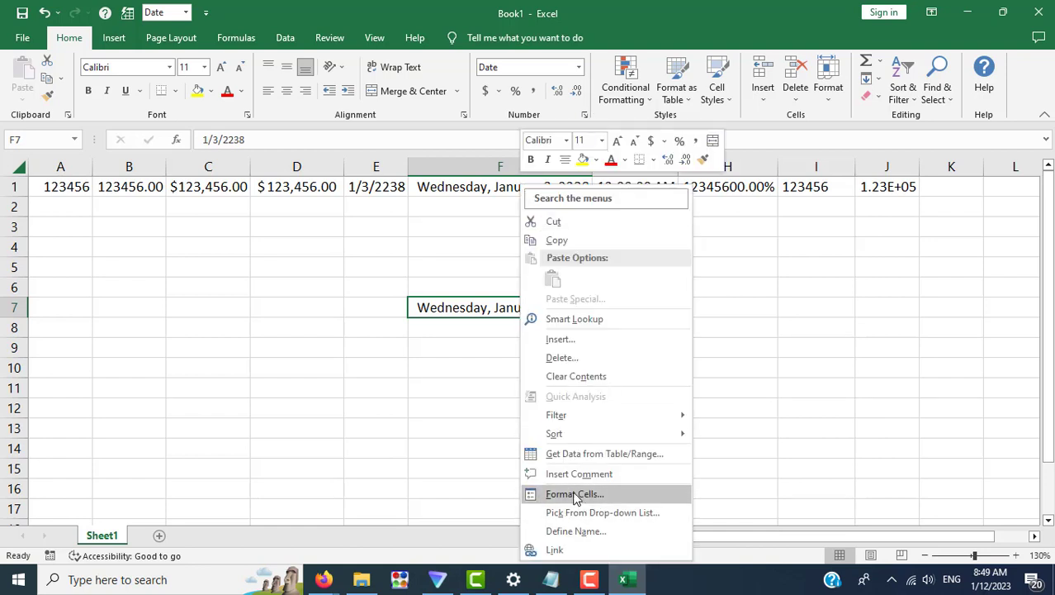
click(580, 66)
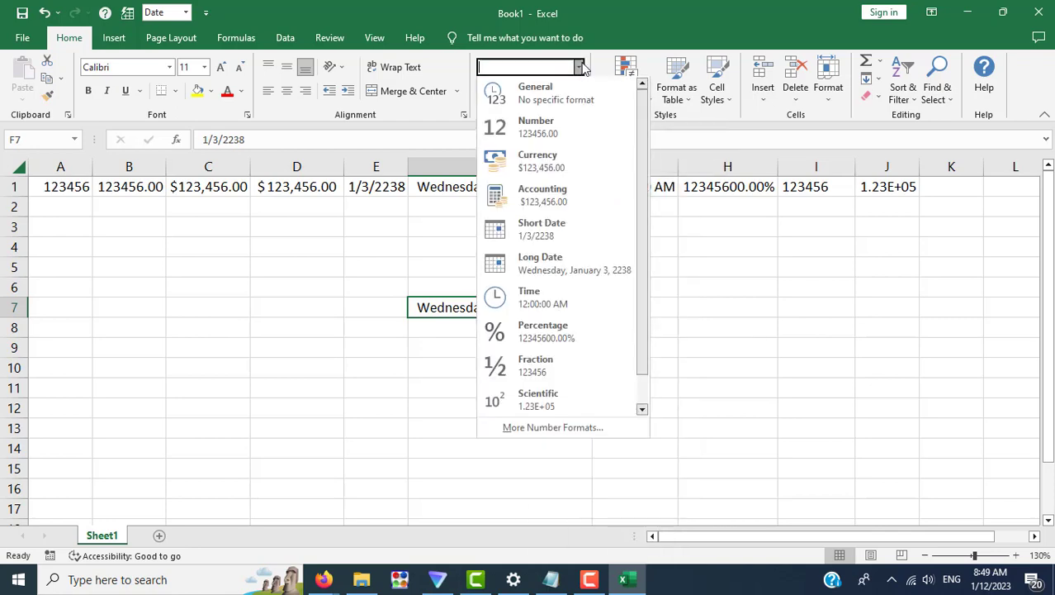
click(569, 429)
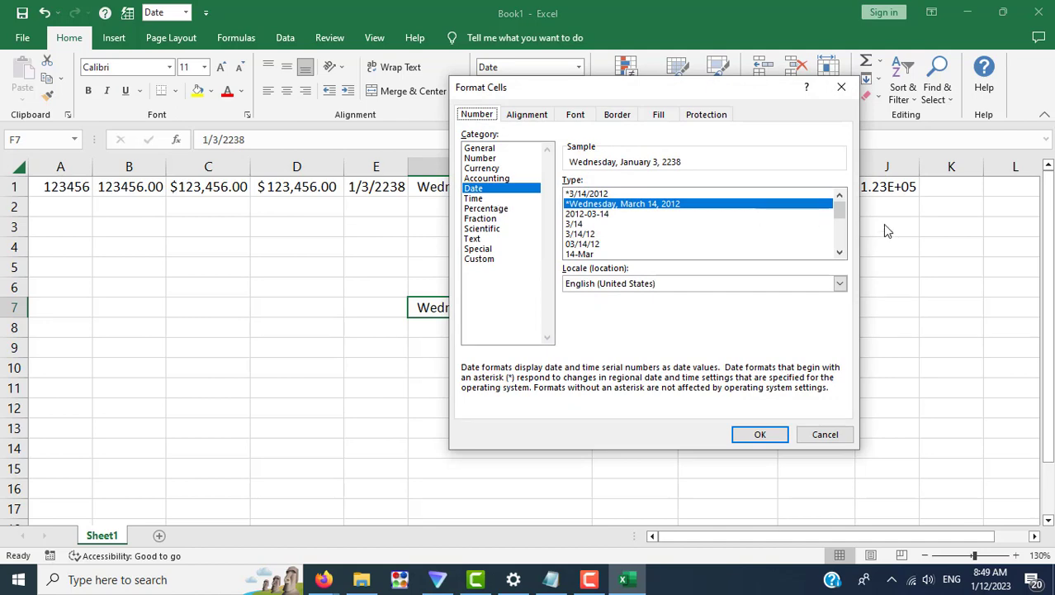
drag(842, 210, 842, 238)
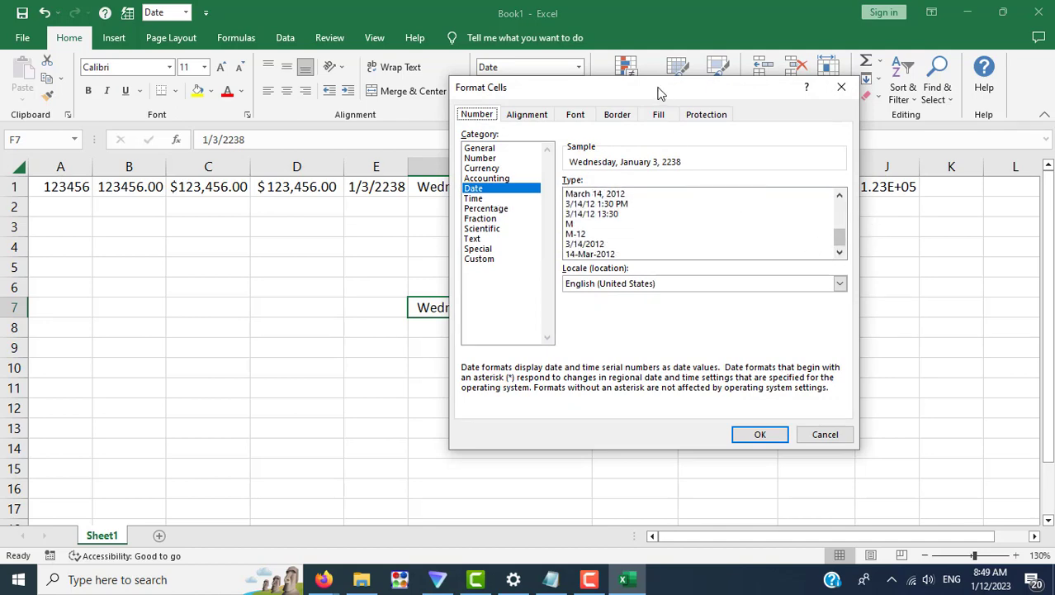
mouse_move(660, 93)
mouse_down()
mouse_move(868, 122)
mouse_move(816, 78)
mouse_up()
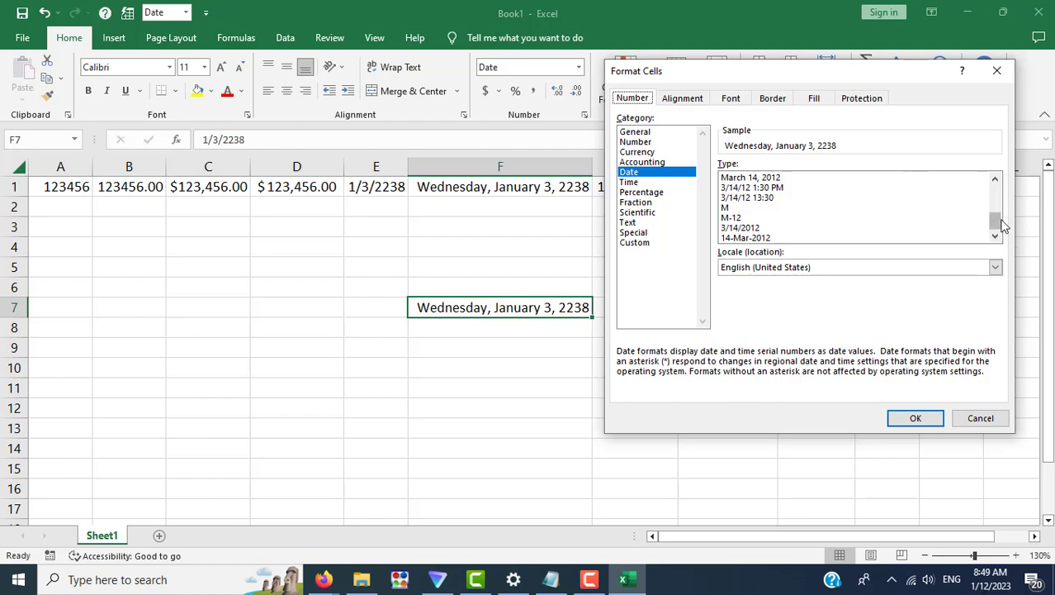
Preview F7's numeric date types: 3/14/2012, 2012-03-14, 3/14, 3/14/12 and 03/14/12
drag(995, 220, 994, 187)
click(734, 178)
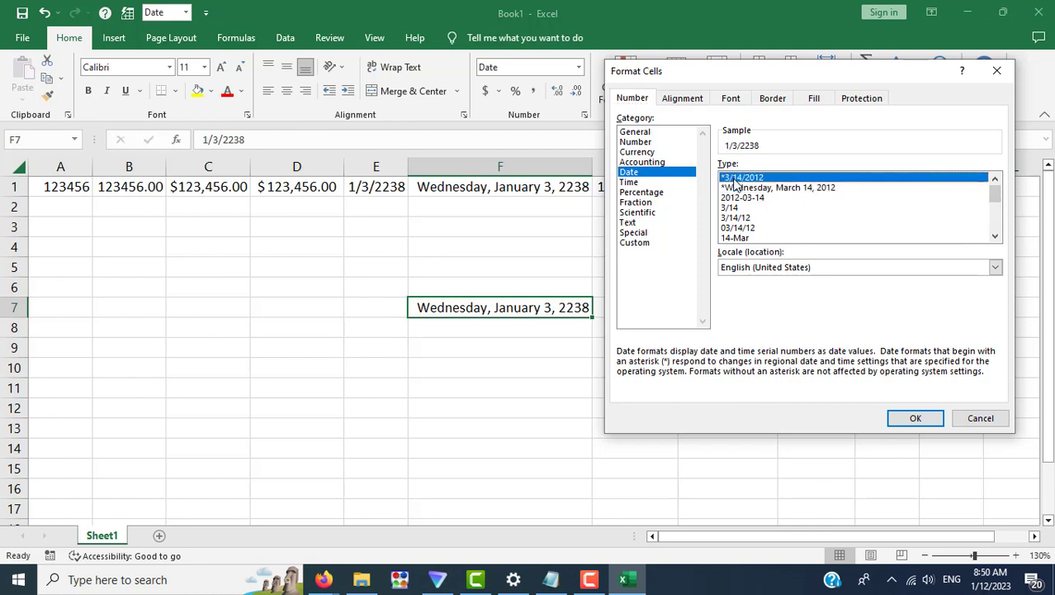
click(739, 198)
click(740, 208)
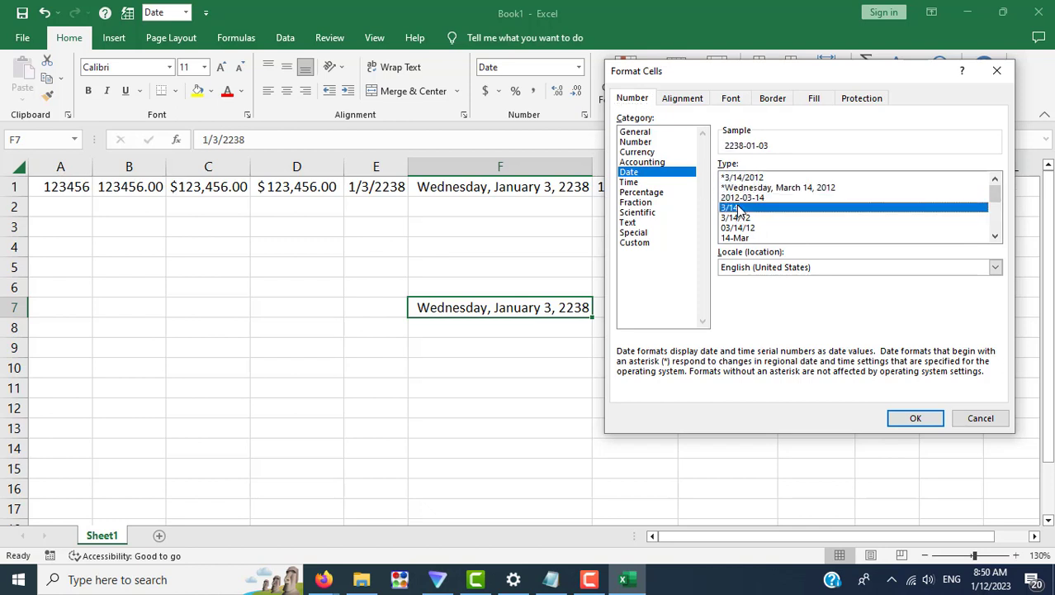
click(737, 218)
click(739, 228)
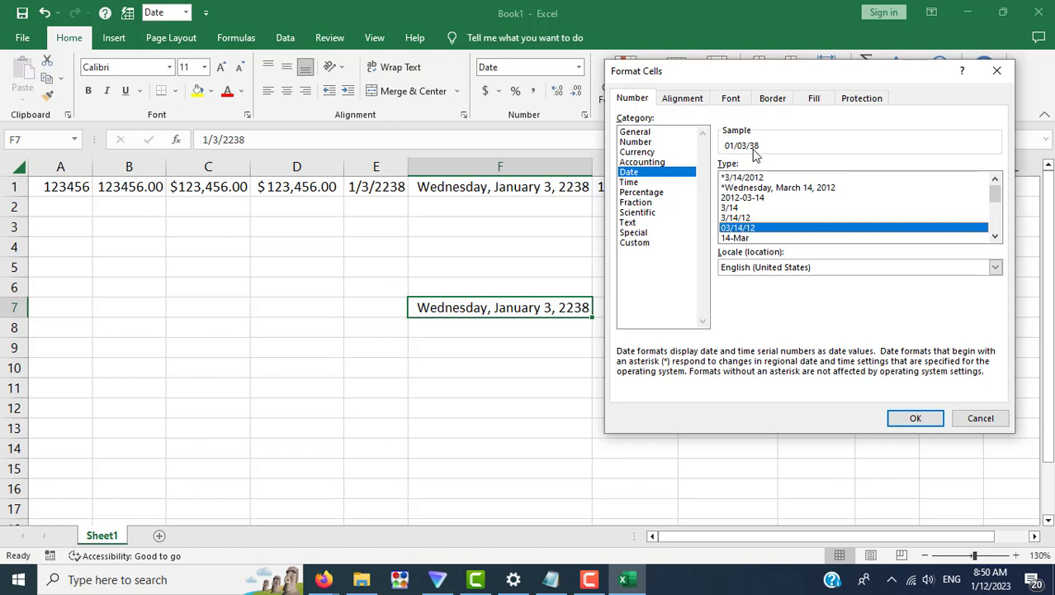
click(737, 217)
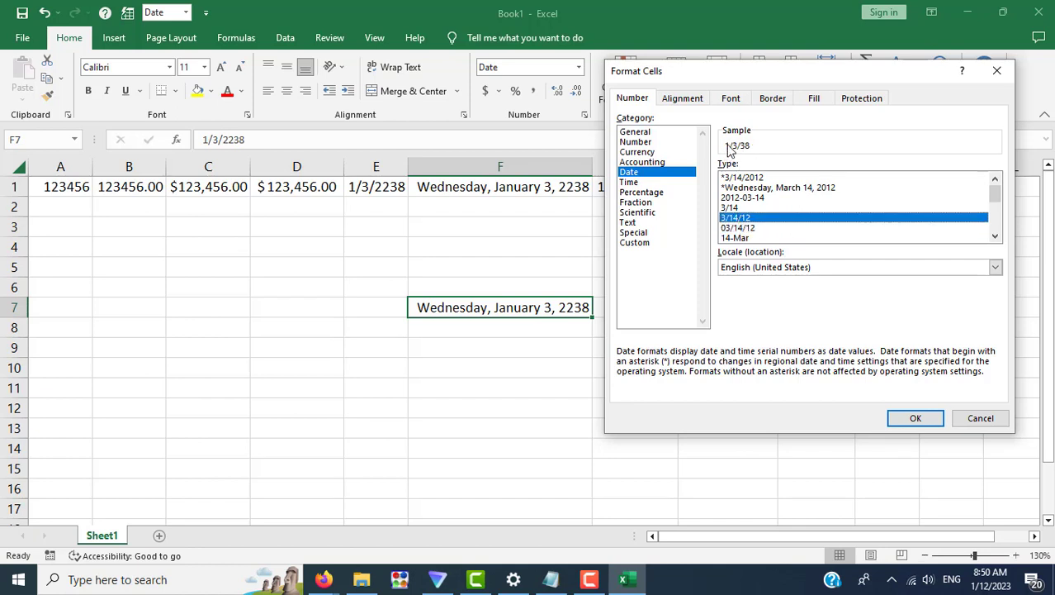
Try the full month-name style, then settle on 14-Mar-2012, previewed as 3-Jan-2238
click(996, 236)
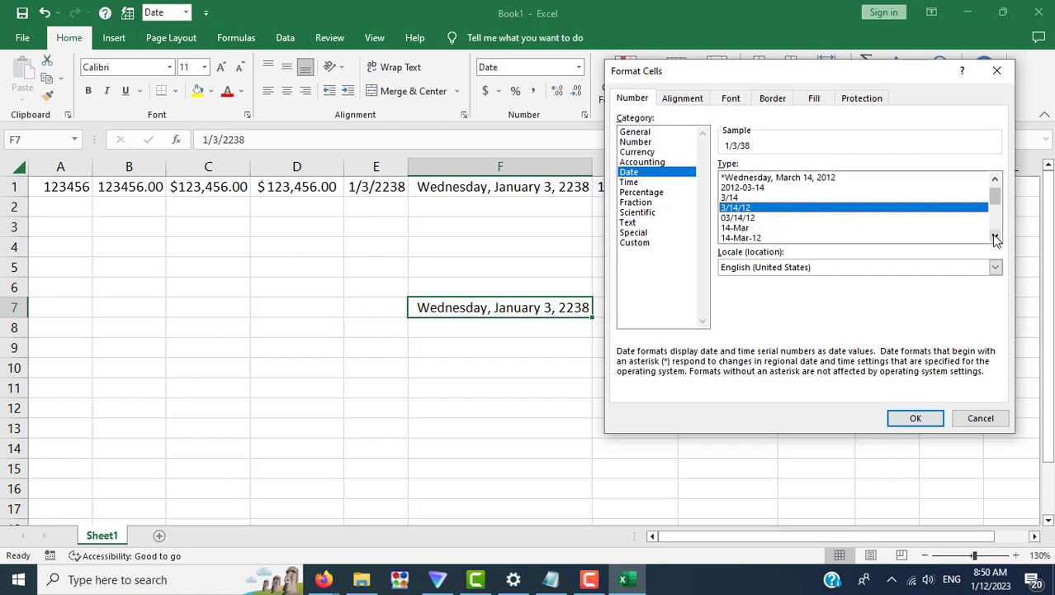
click(996, 236)
click(995, 236)
click(996, 236)
click(996, 236)
click(996, 236)
click(996, 236)
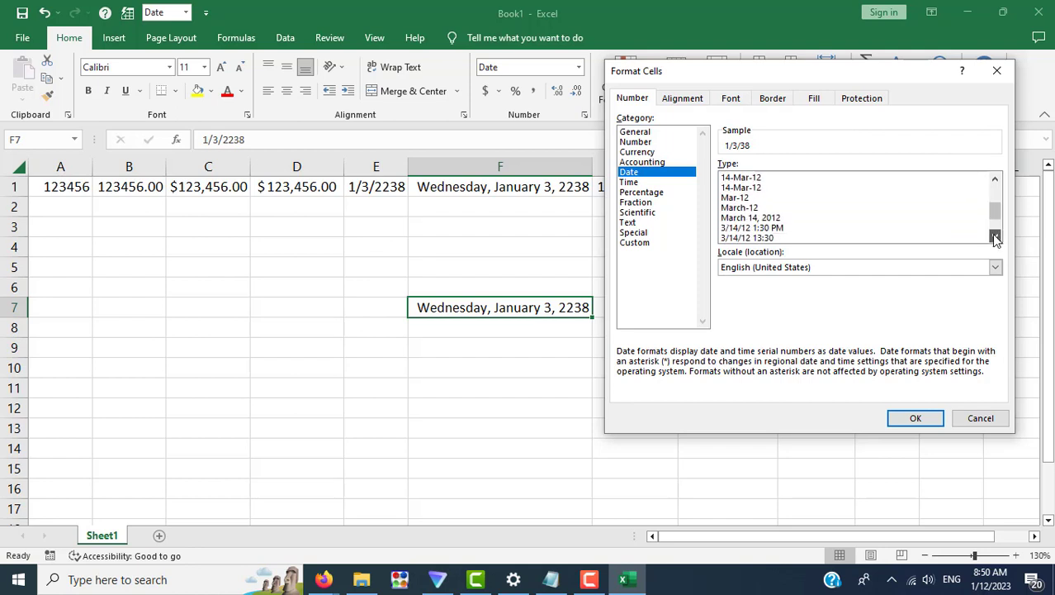
click(751, 219)
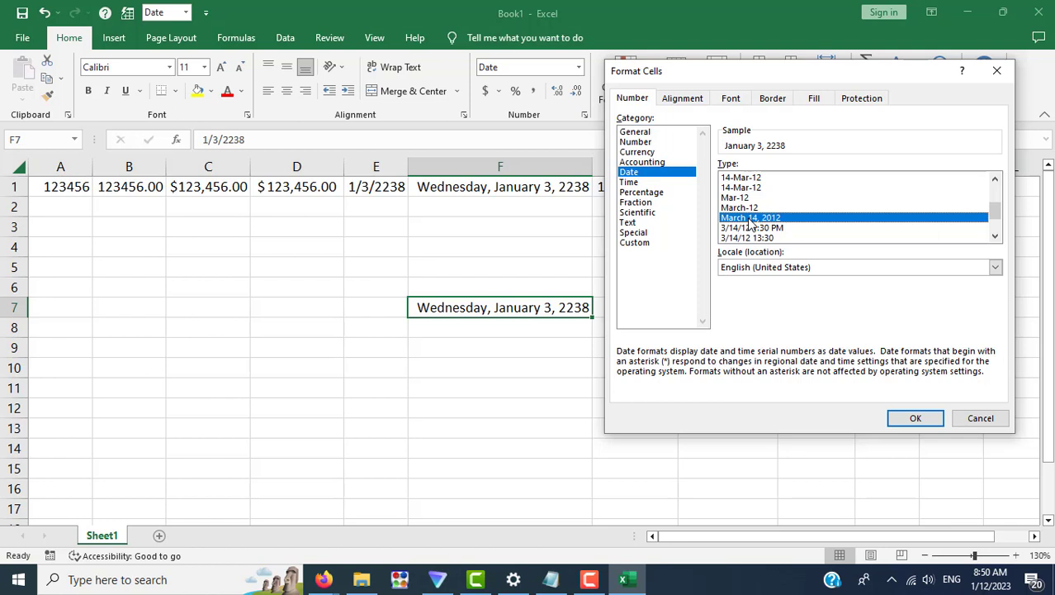
click(996, 236)
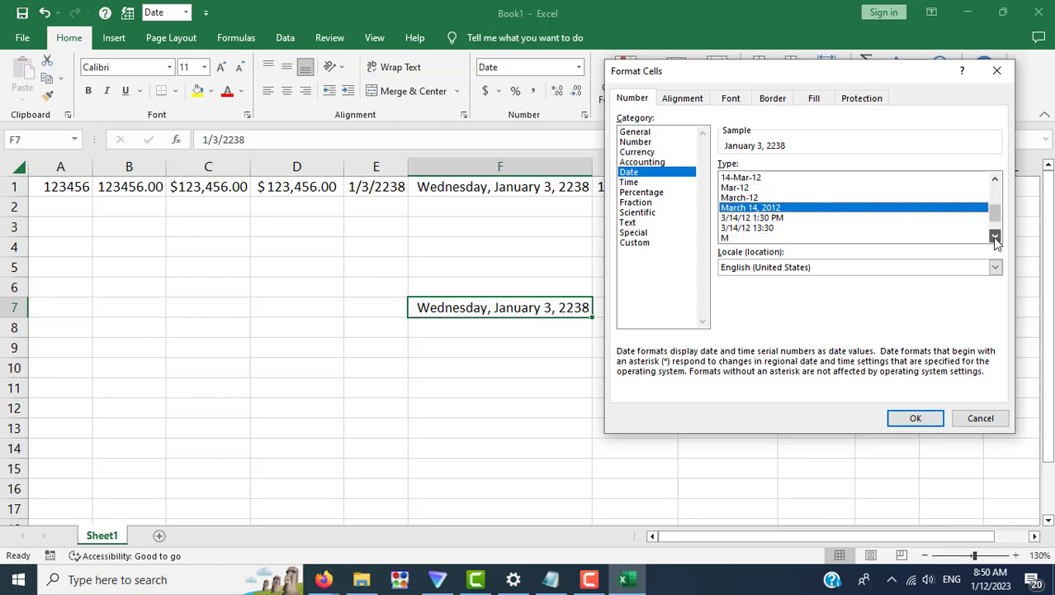
click(996, 236)
click(996, 237)
click(996, 236)
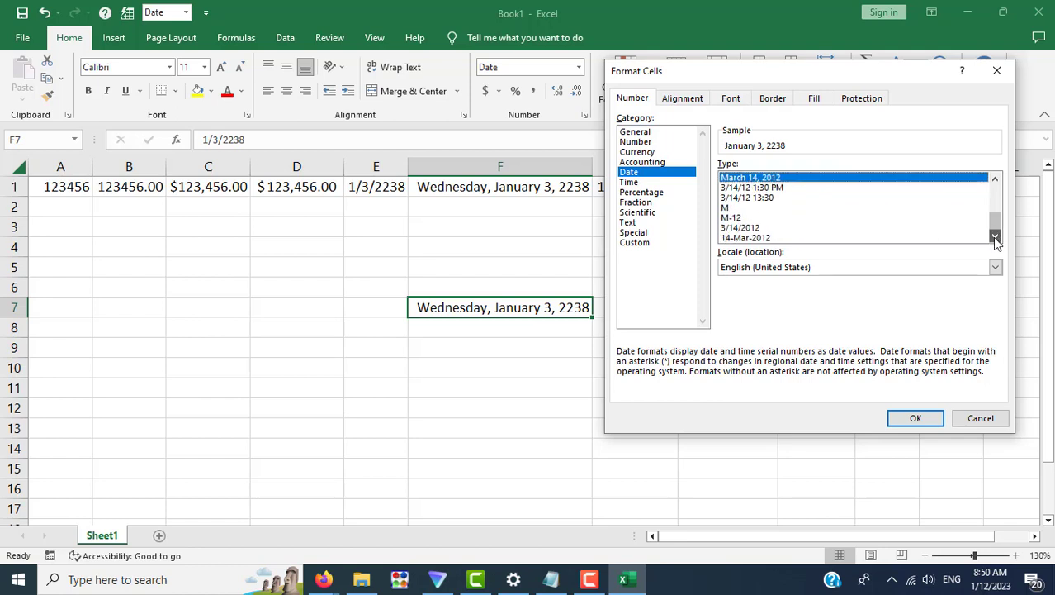
click(729, 238)
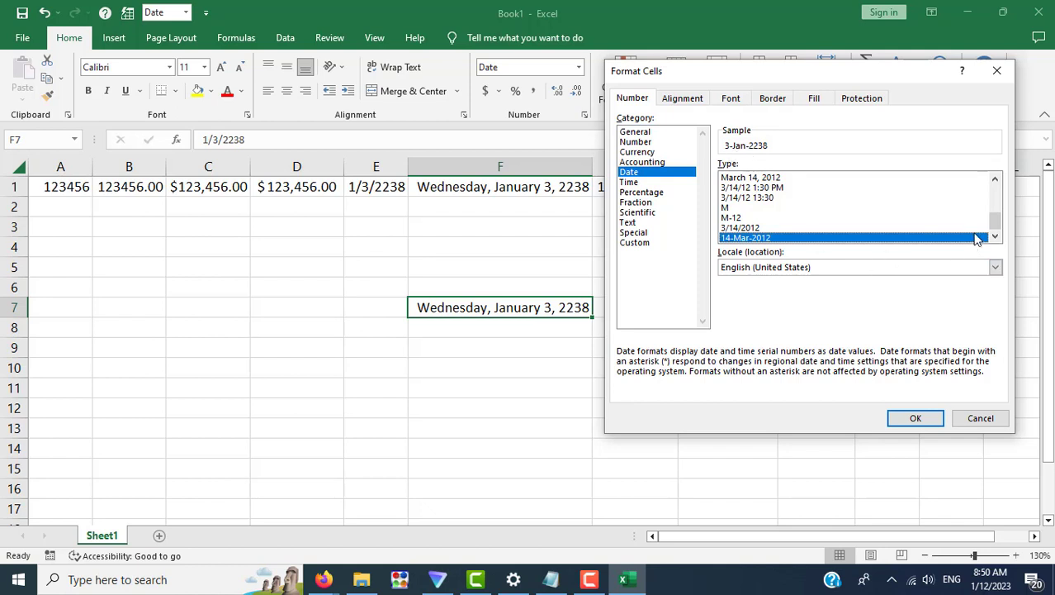
mouse_move(995, 227)
mouse_down()
mouse_move(997, 193)
mouse_move(993, 234)
mouse_up()
In the Custom category, edit the type code to [$-en-US]dd-mmmm-yyyy;@ to preview 03-January-2238
click(642, 244)
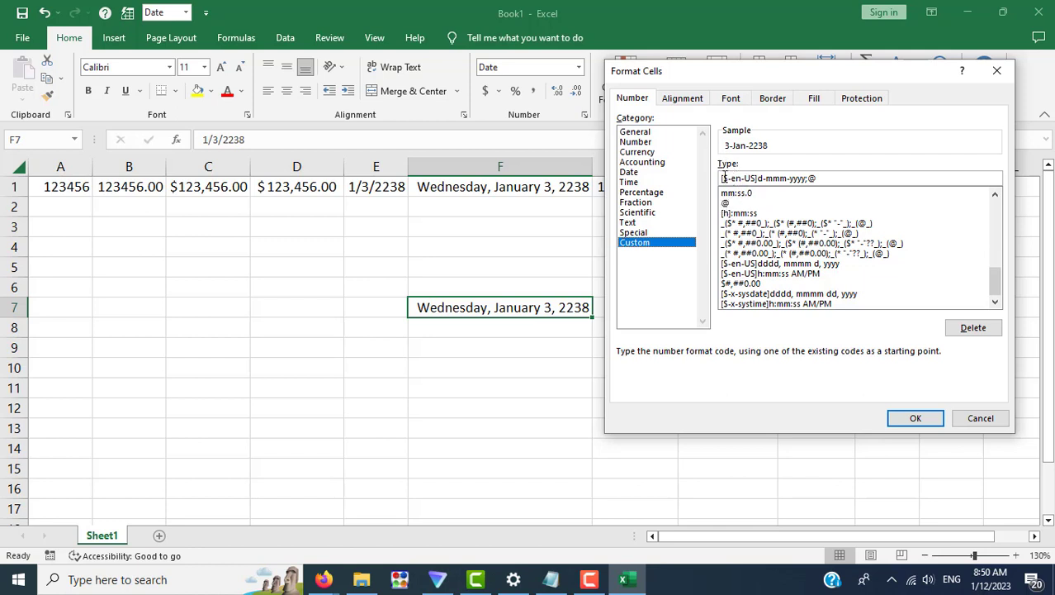
drag(732, 178, 743, 179)
click(747, 179)
key(Right)
text(d)
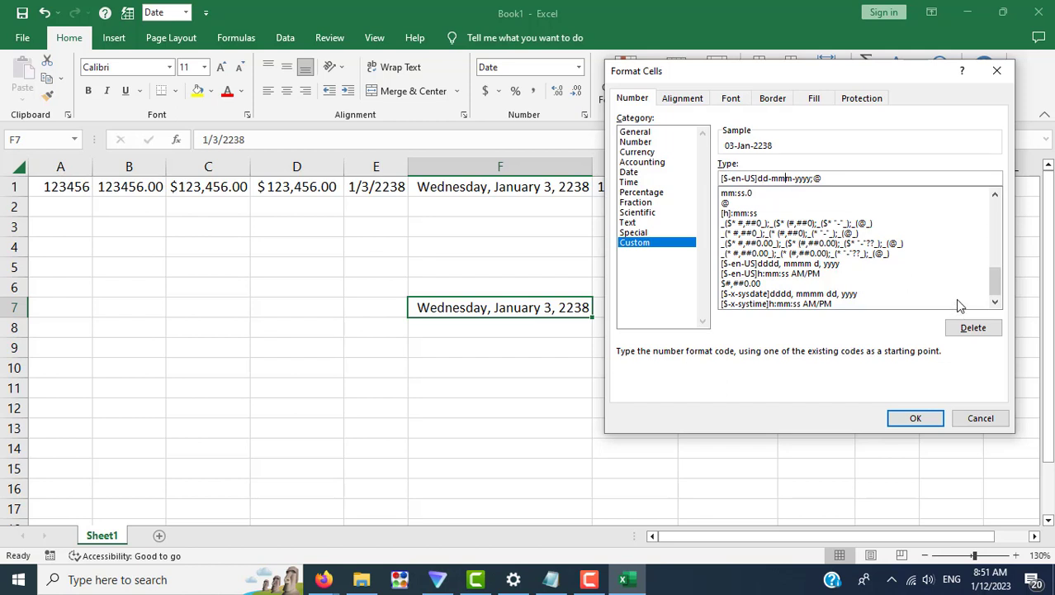
key(BackSpace)
key(BackSpace)
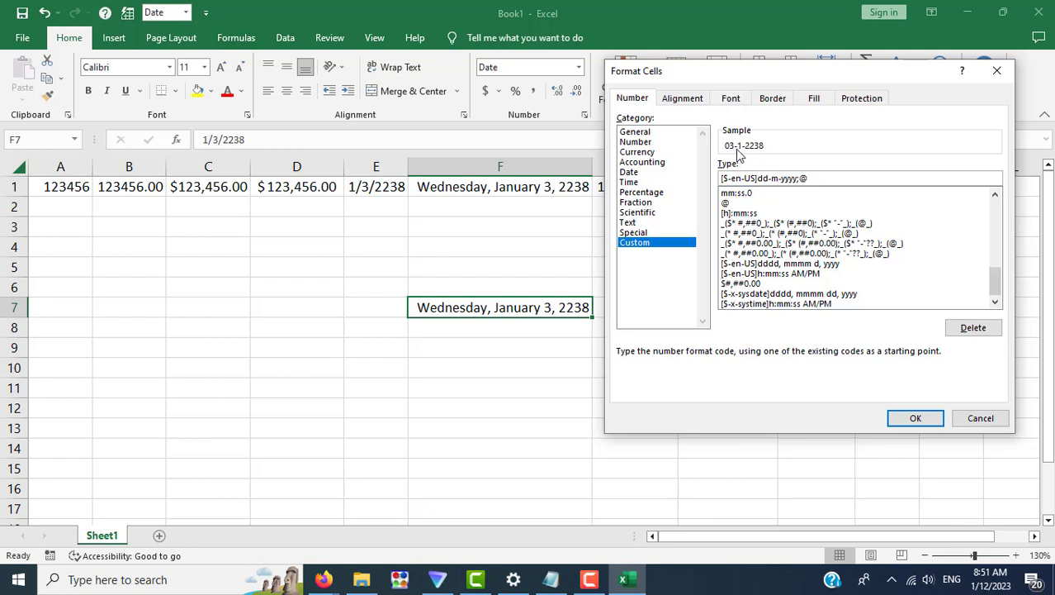
text(m)
text(m)
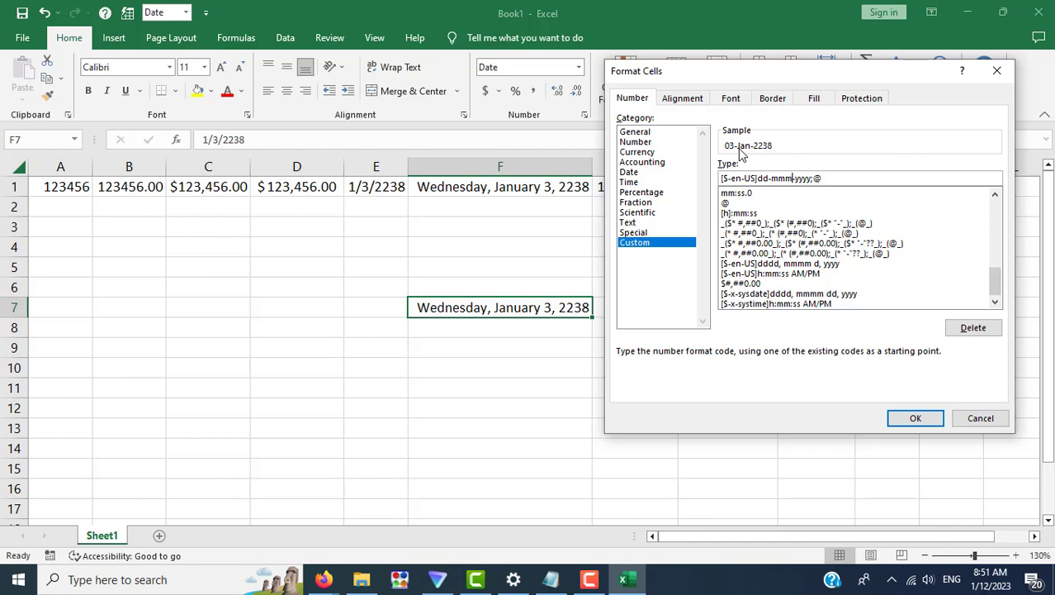
text(m)
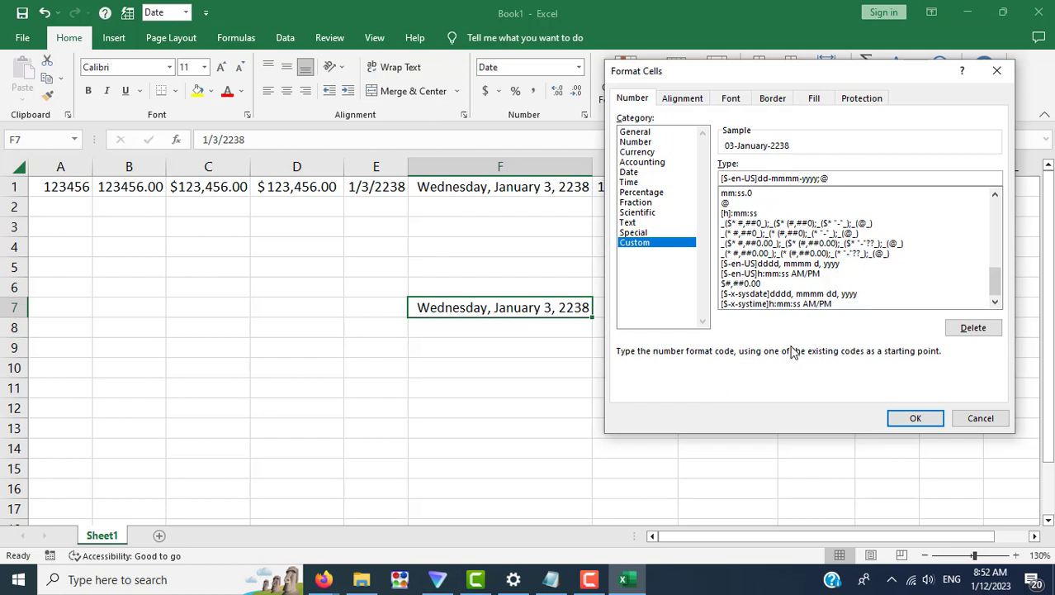
text(d)
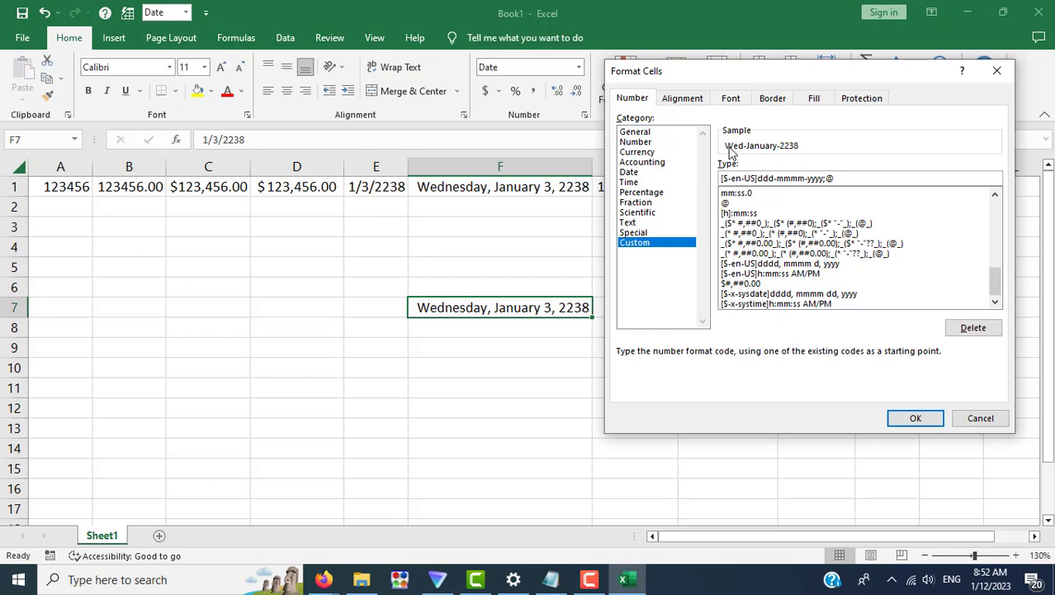
text(d)
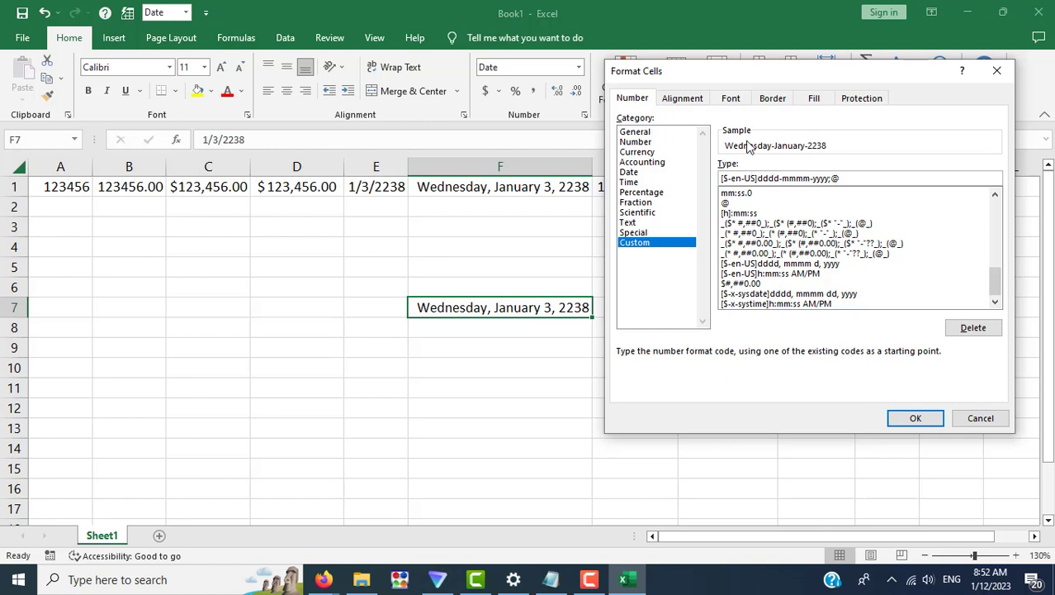
key(BackSpace)
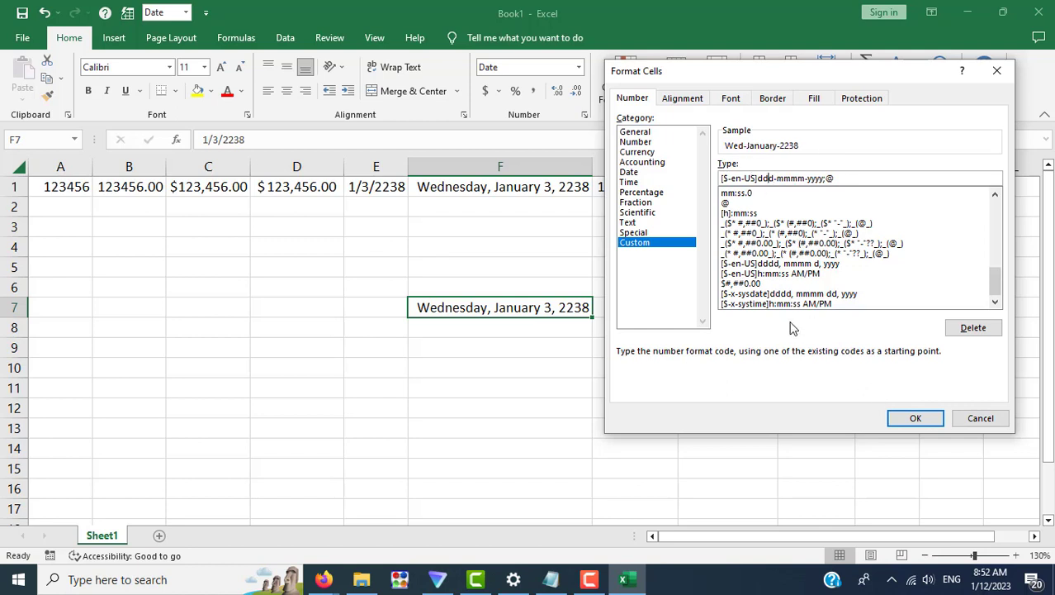
key(BackSpace)
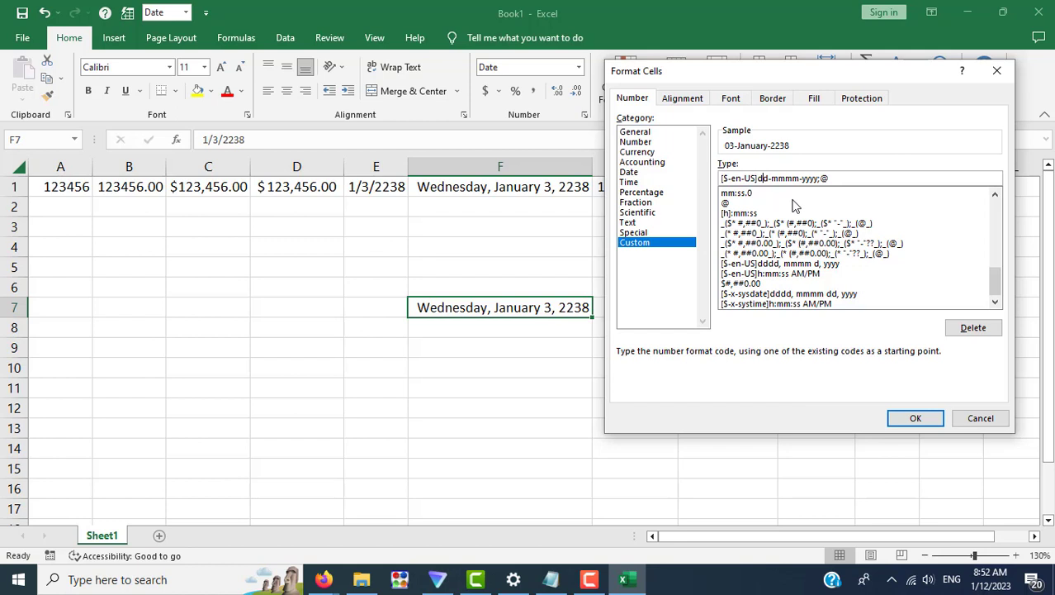
Change the code to [$-en-US]dd mmmm, yy;@ and apply it so F7 reads 03 January, 38
click(814, 179)
key(BackSpace)
key(BackSpace)
key(Delete)
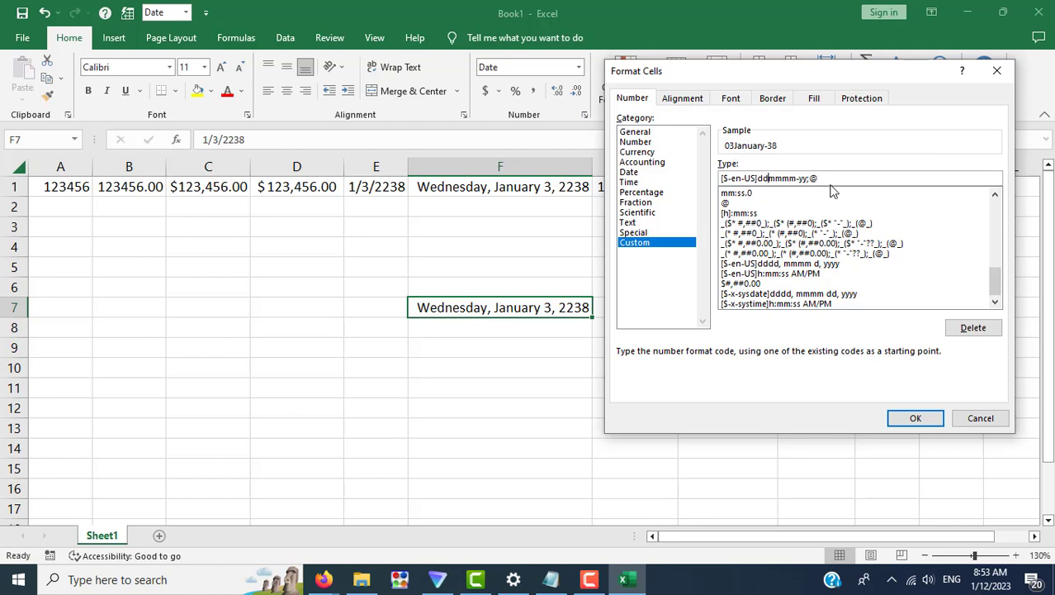
text(/)
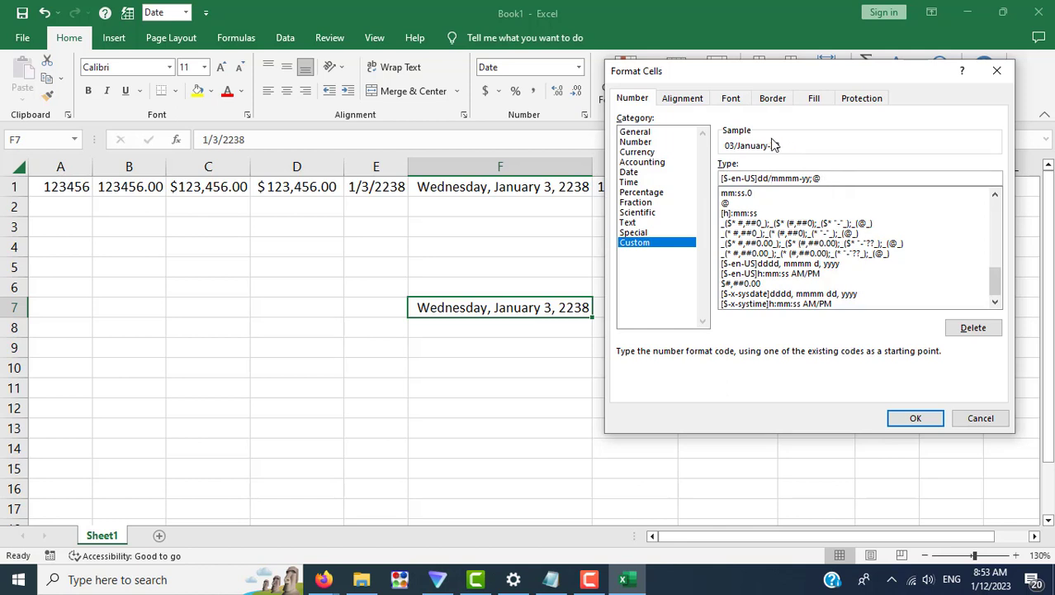
click(804, 180)
key(BackSpace)
text(/)
key(BackSpace)
key(BackSpace)
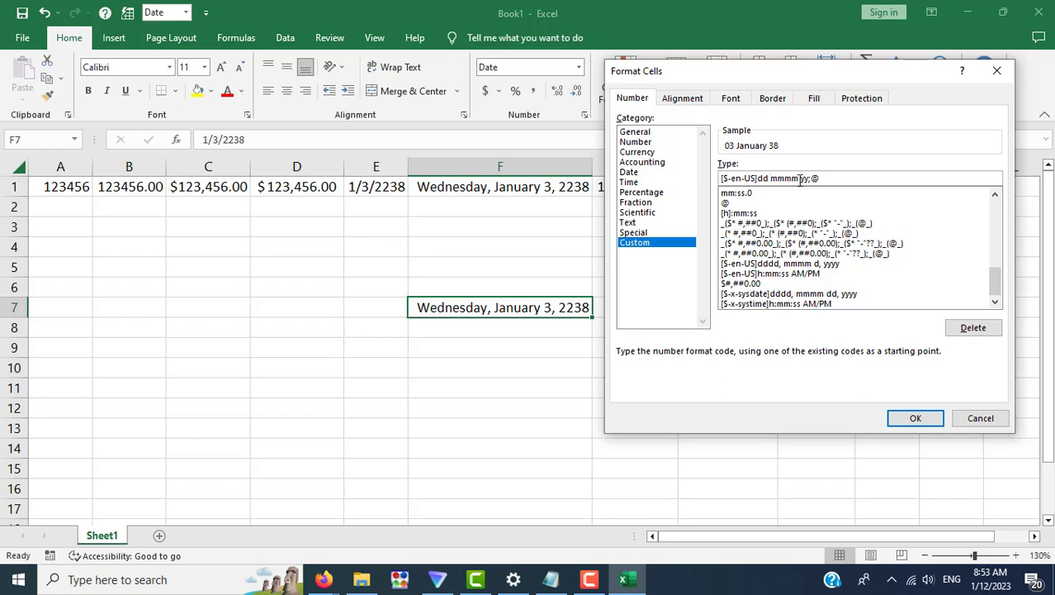
text(,)
click(932, 421)
click(508, 428)
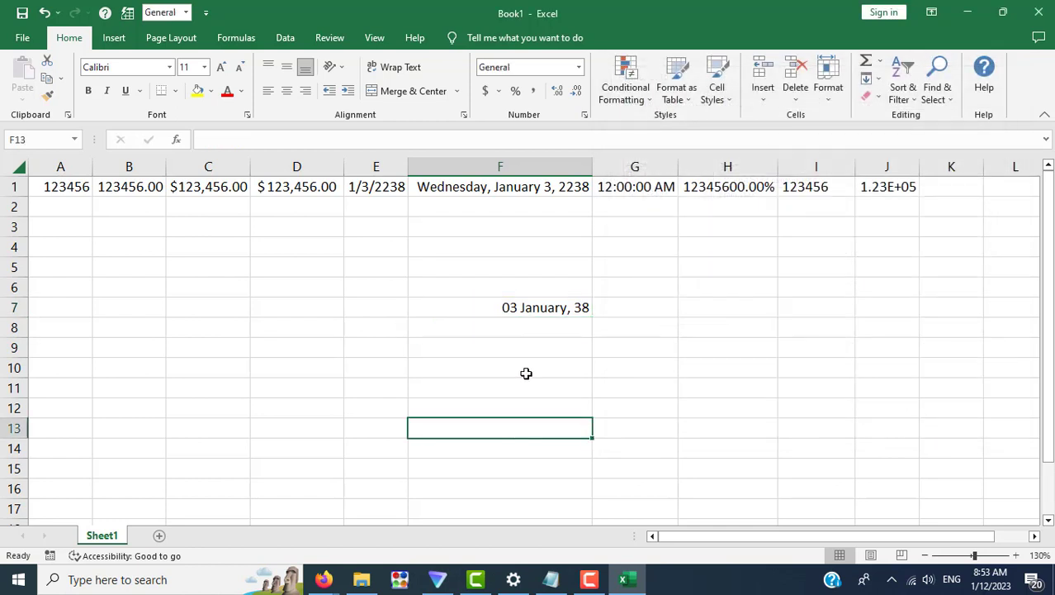
click(519, 307)
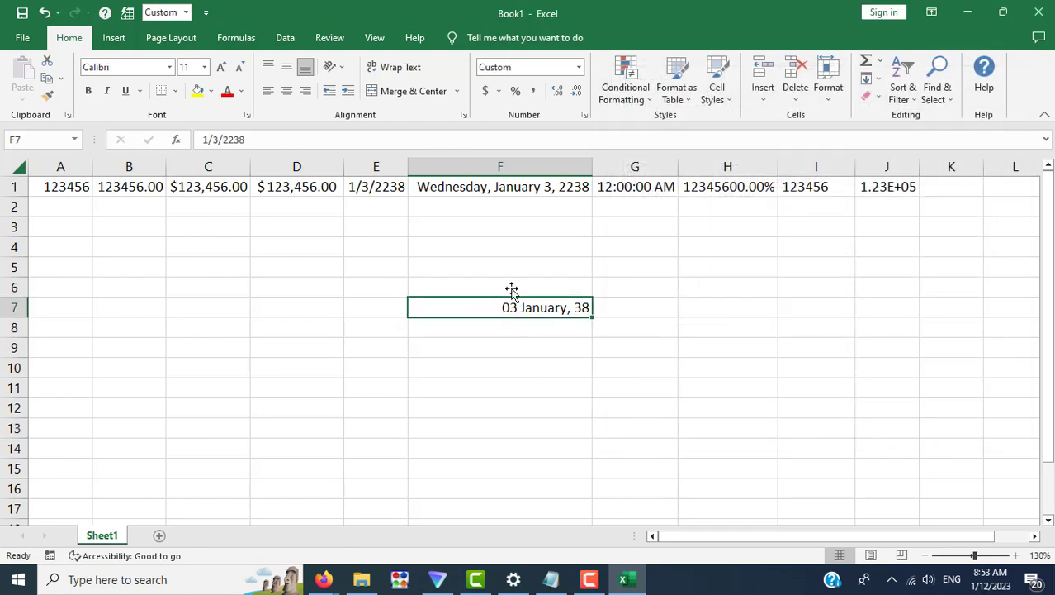
click(500, 186)
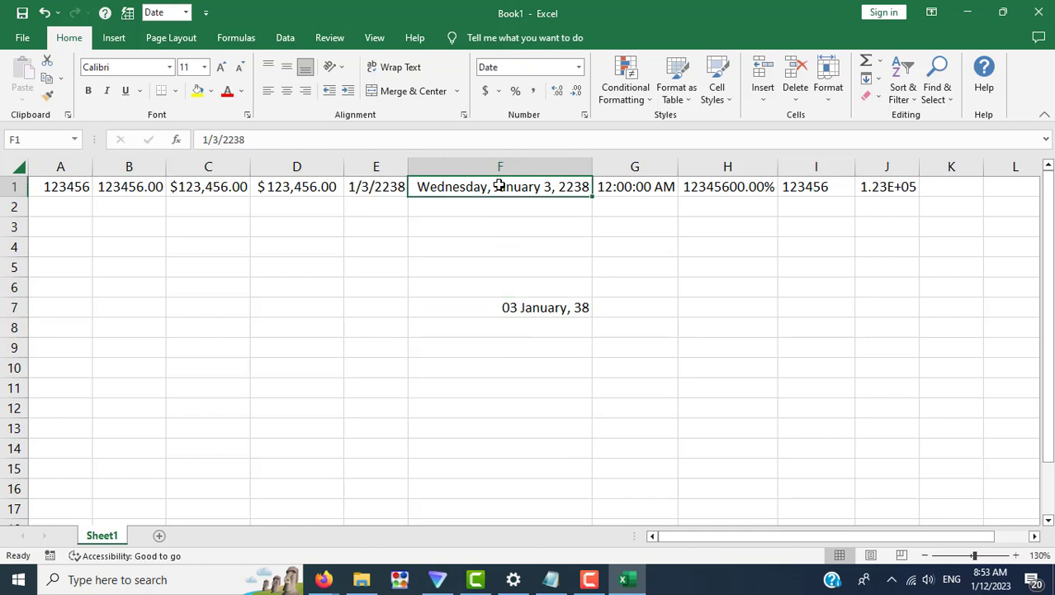
click(504, 306)
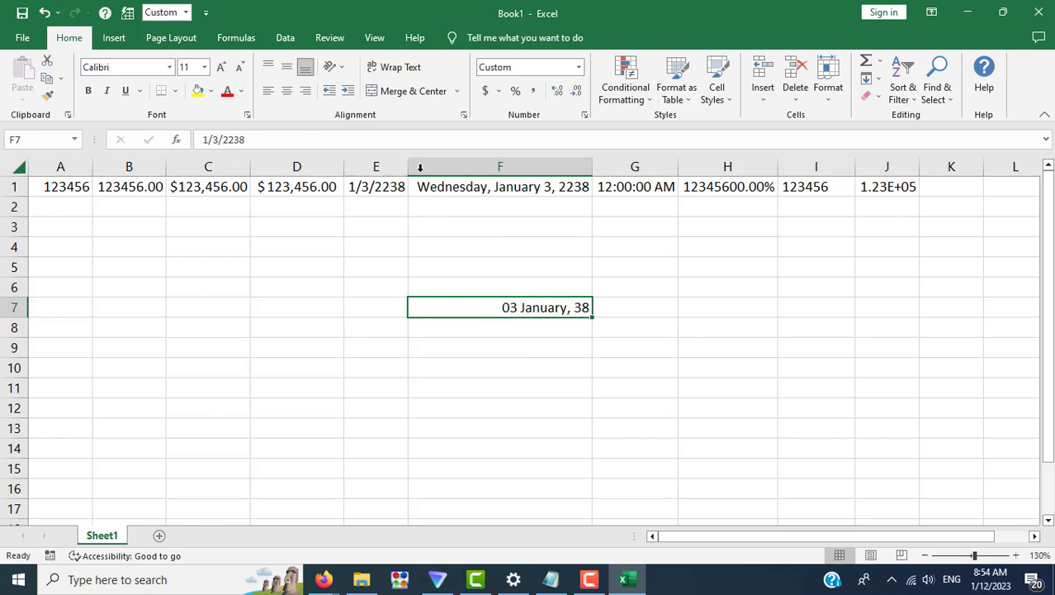
click(477, 189)
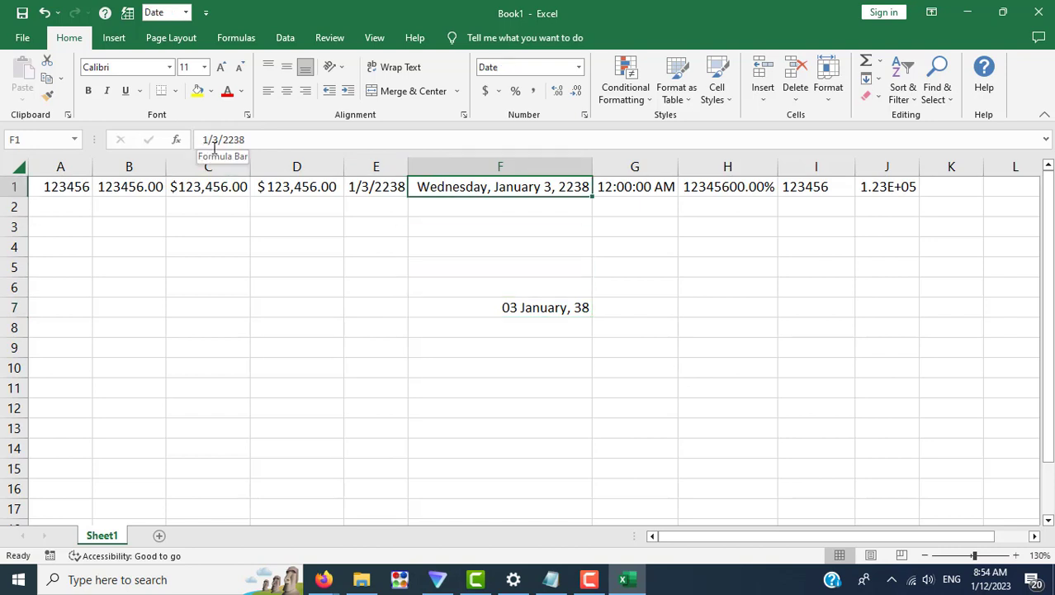
click(521, 306)
click(520, 188)
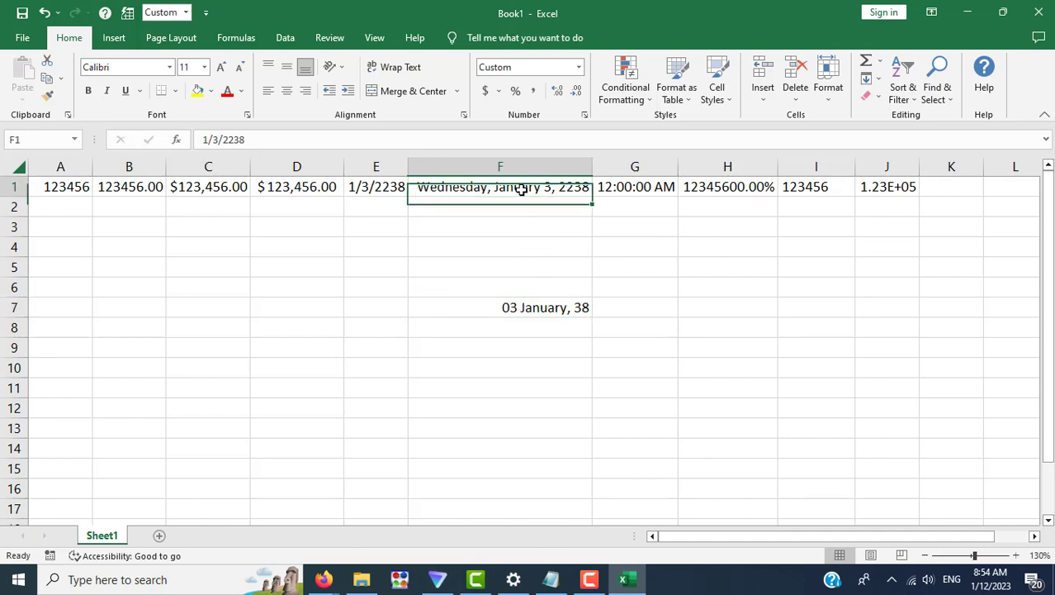
click(527, 307)
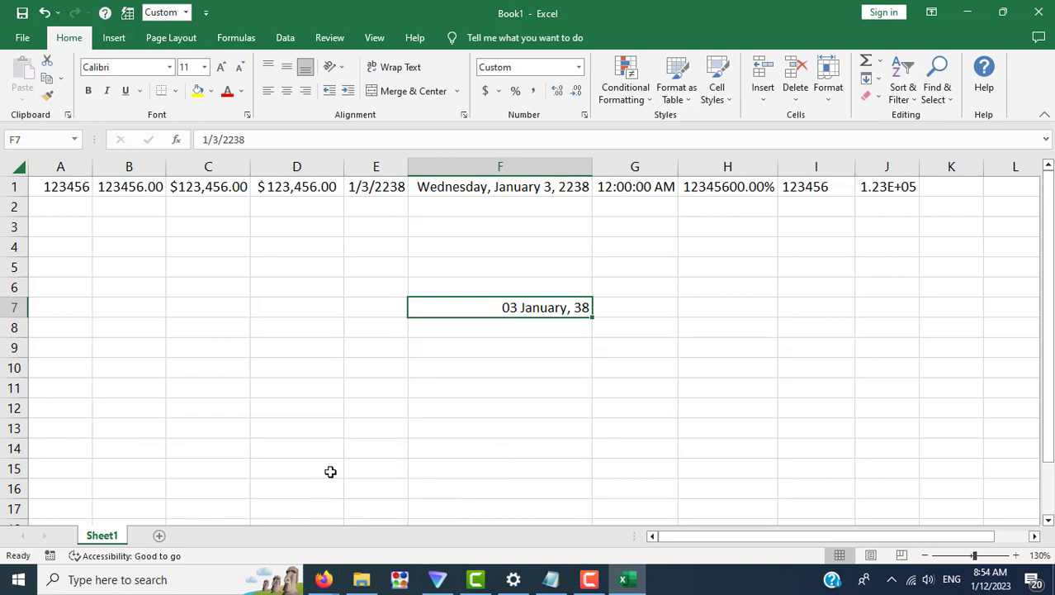
click(289, 187)
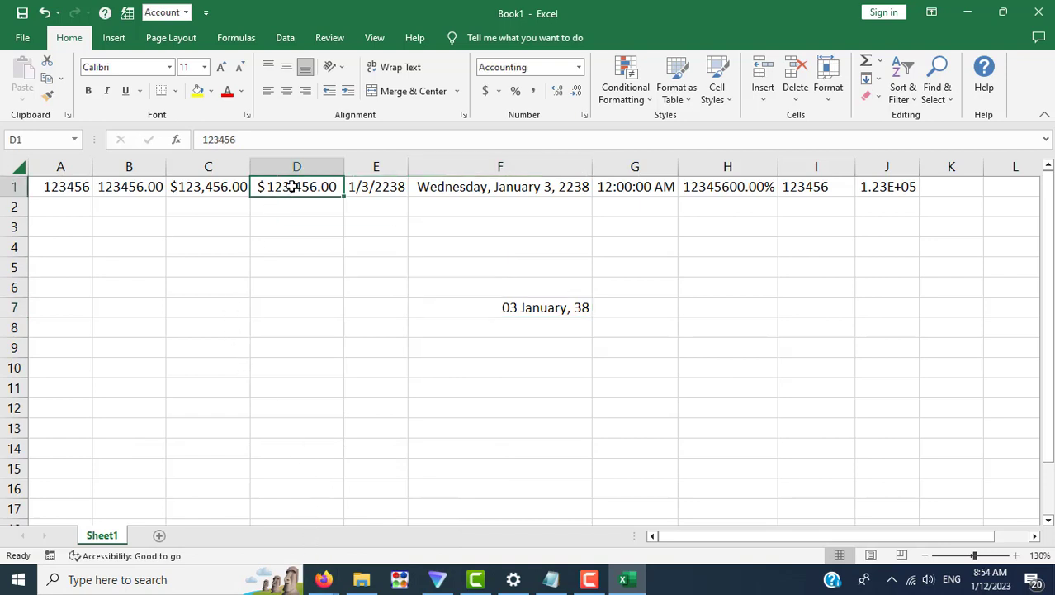
mouse_move(324, 579)
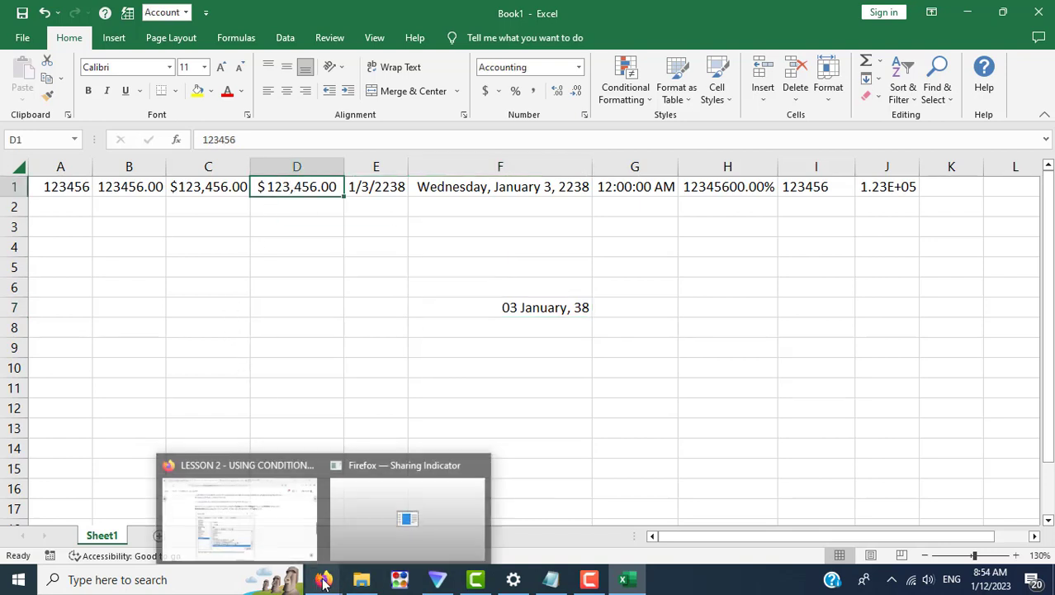
Read the LESSON 2 SN- format steps in Firefox, open Files for Lesson 2, then return to Excel
click(284, 533)
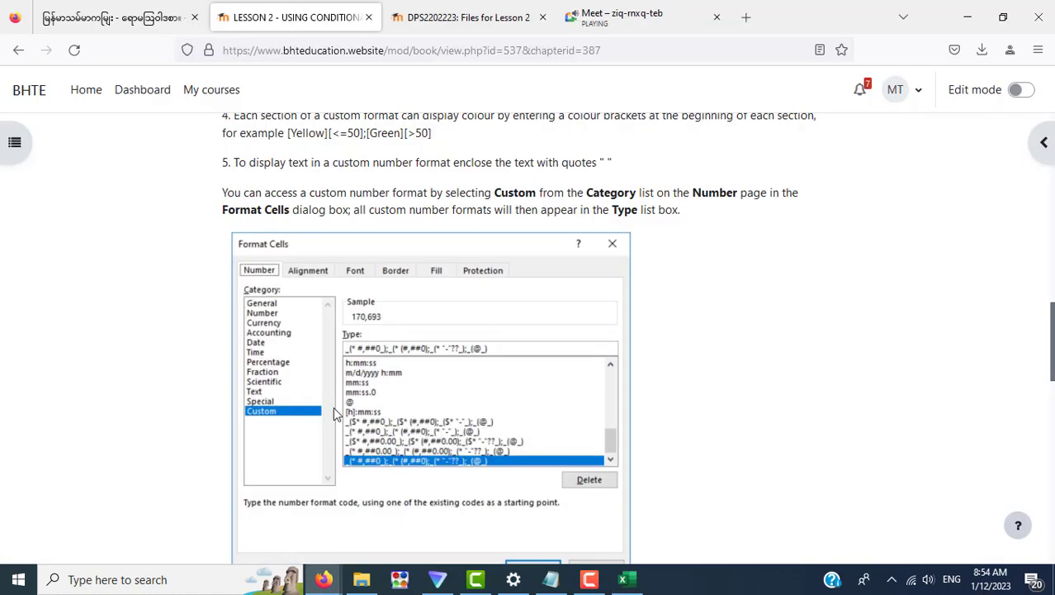
scroll(758, 409, down, 5)
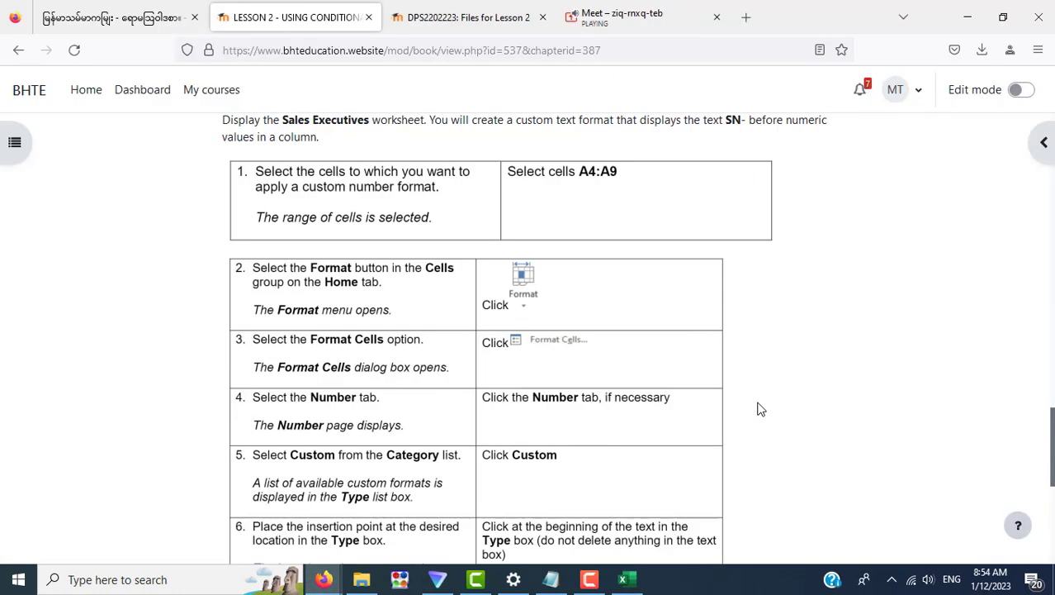
scroll(765, 400, up, 2)
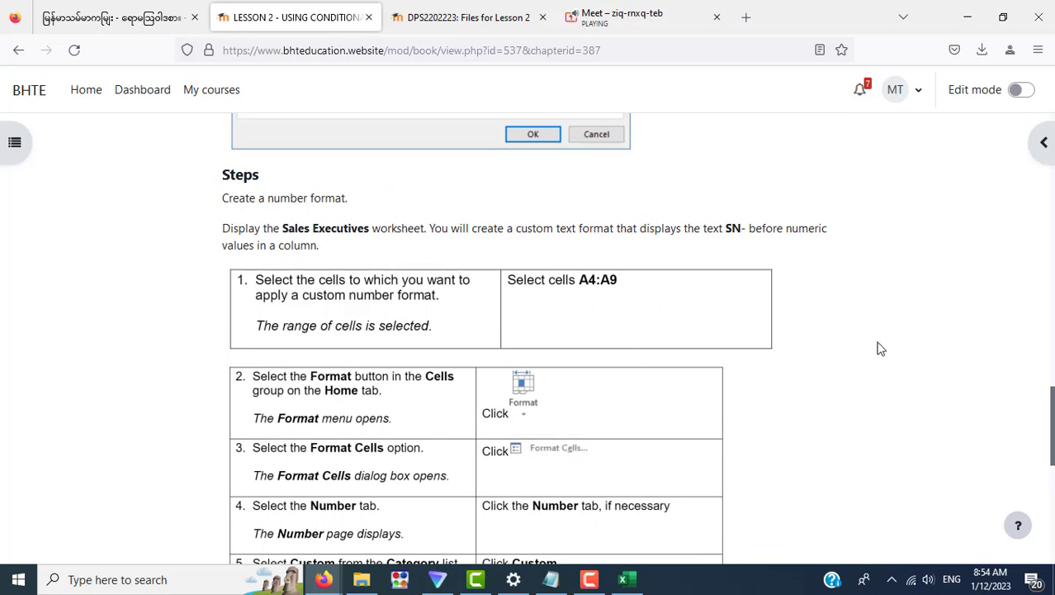
scroll(883, 350, down, 2)
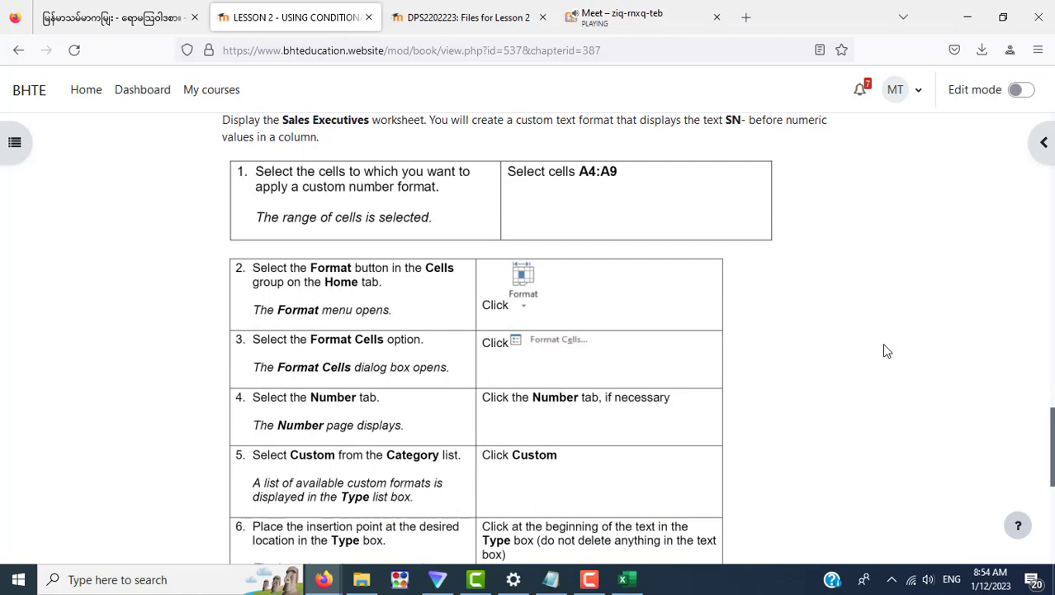
scroll(885, 350, down, 4)
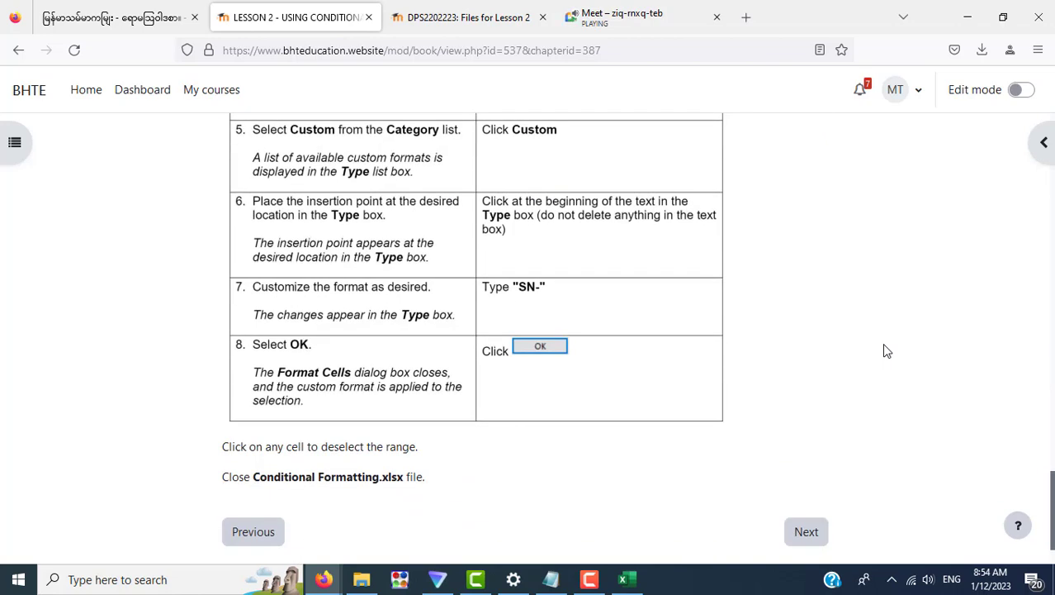
scroll(884, 351, up, 3)
scroll(884, 350, down, 4)
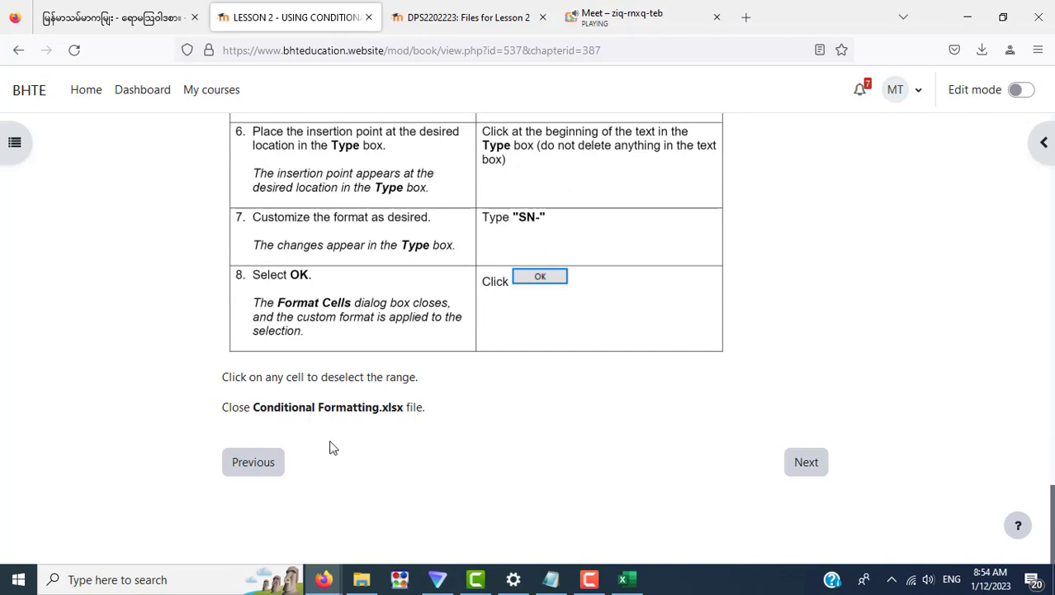
click(455, 20)
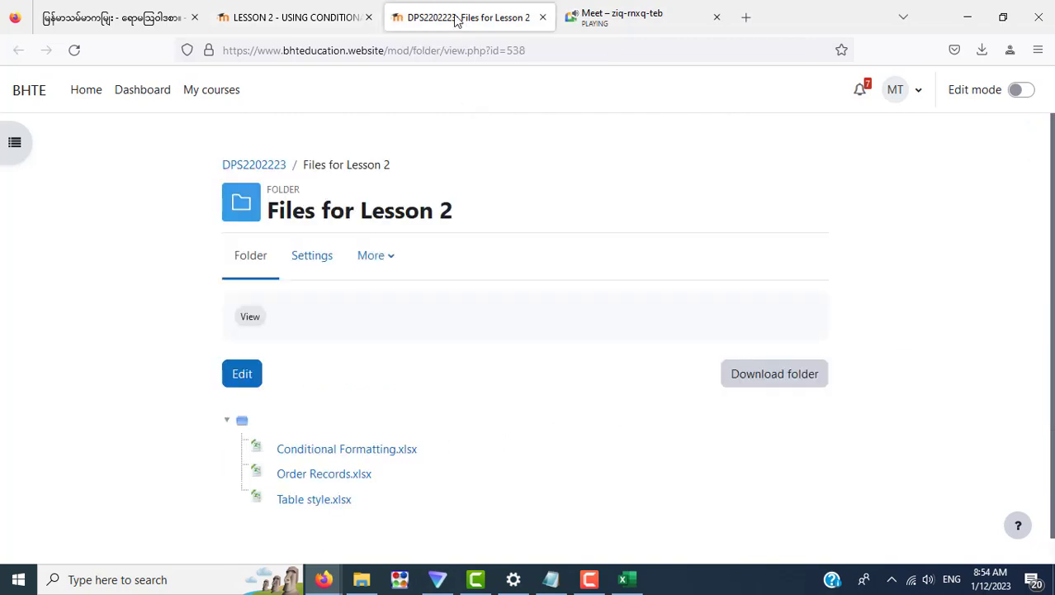
click(631, 583)
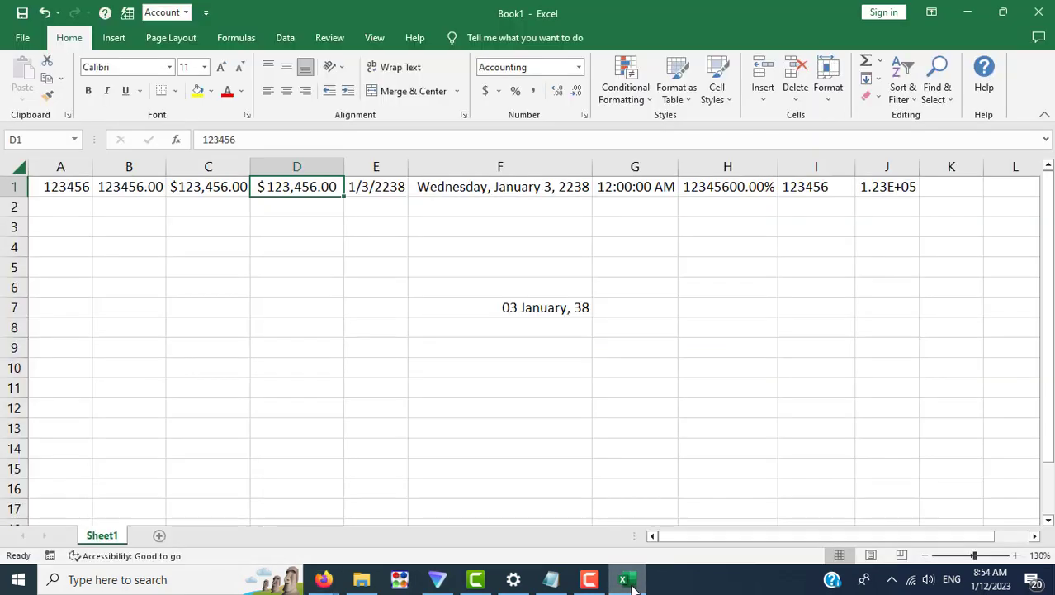
Open the recent Conditional Formatting.xlsx workbook on its Officers sheet
click(30, 43)
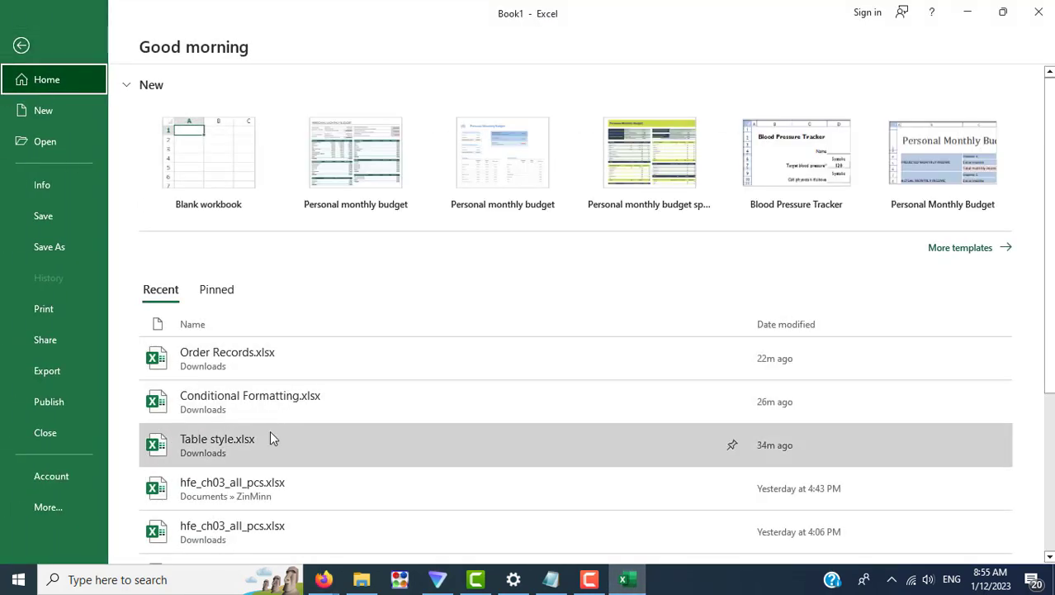
click(273, 401)
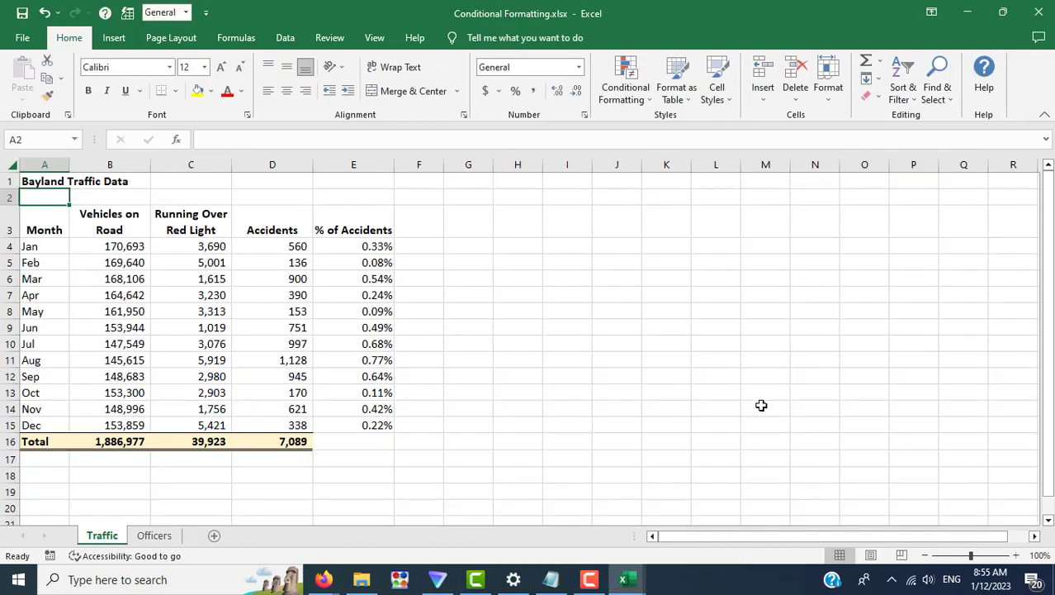
click(155, 535)
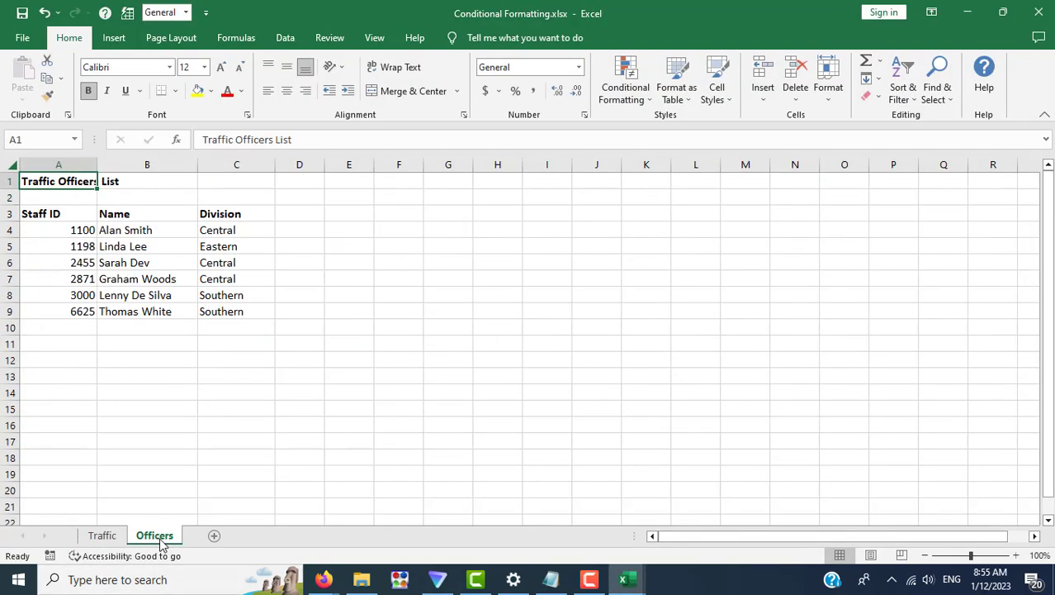
Check the lesson instructions in Firefox, then return to the workbook
click(324, 579)
click(299, 542)
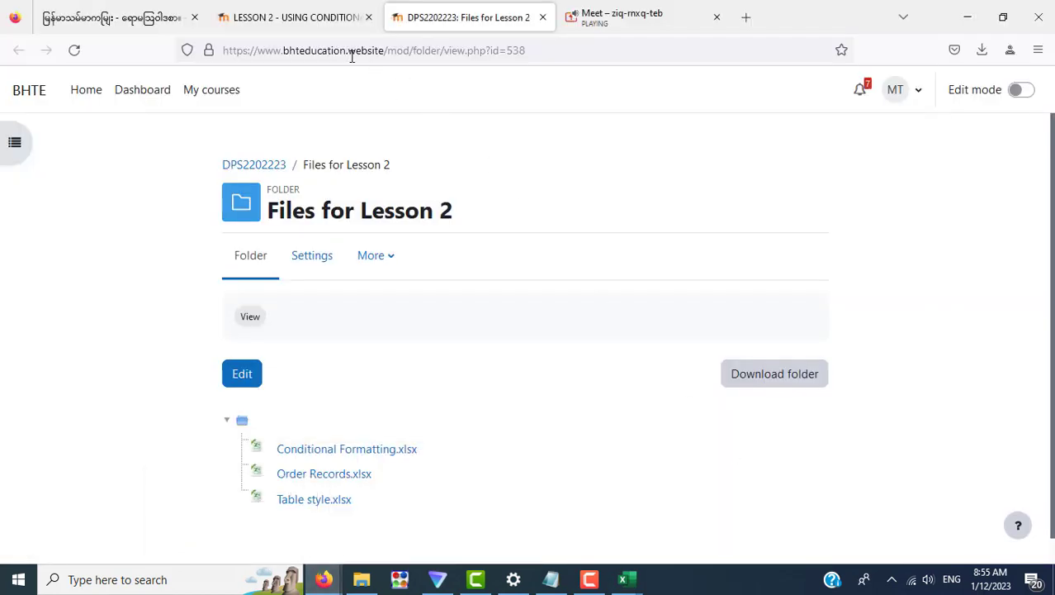
click(324, 30)
scroll(847, 439, up, 5)
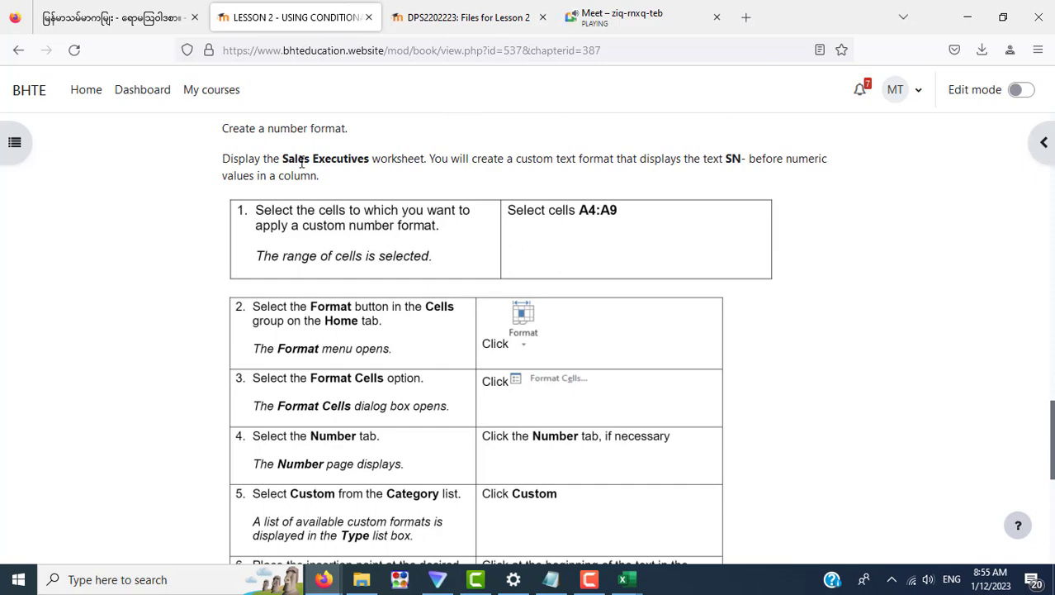
mouse_move(626, 582)
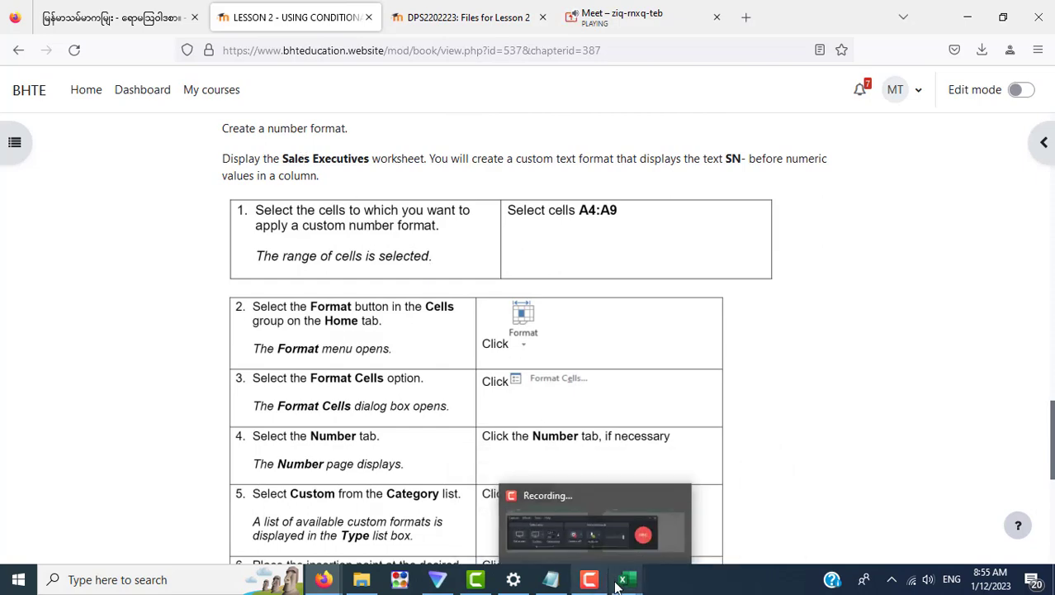
click(688, 536)
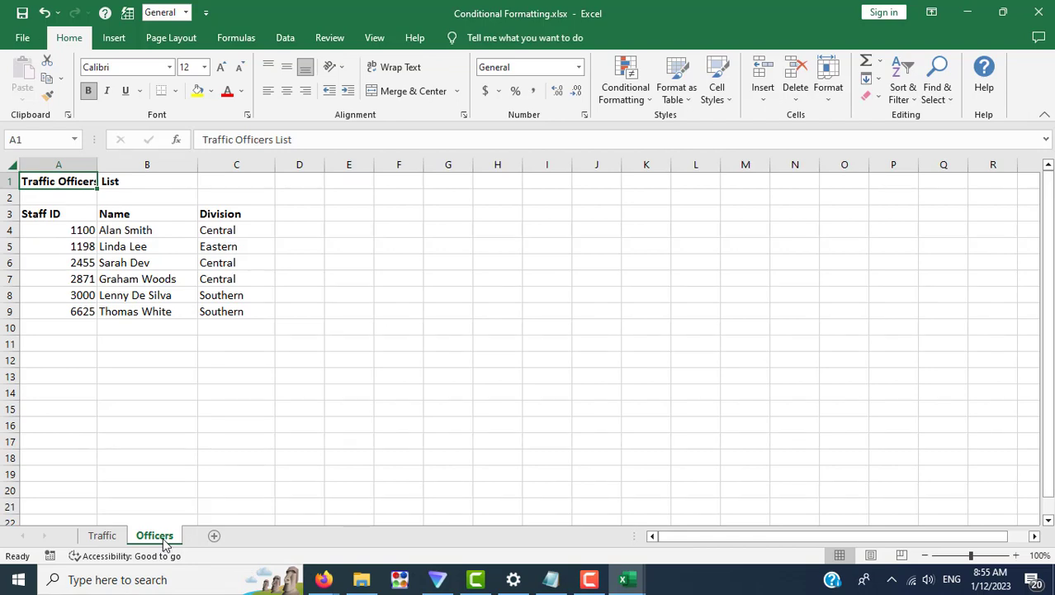
Select the Staff ID cells, then check the lesson steps in Firefox
click(102, 536)
click(156, 536)
mouse_move(72, 232)
mouse_down()
mouse_move(70, 327)
mouse_move(69, 295)
mouse_up()
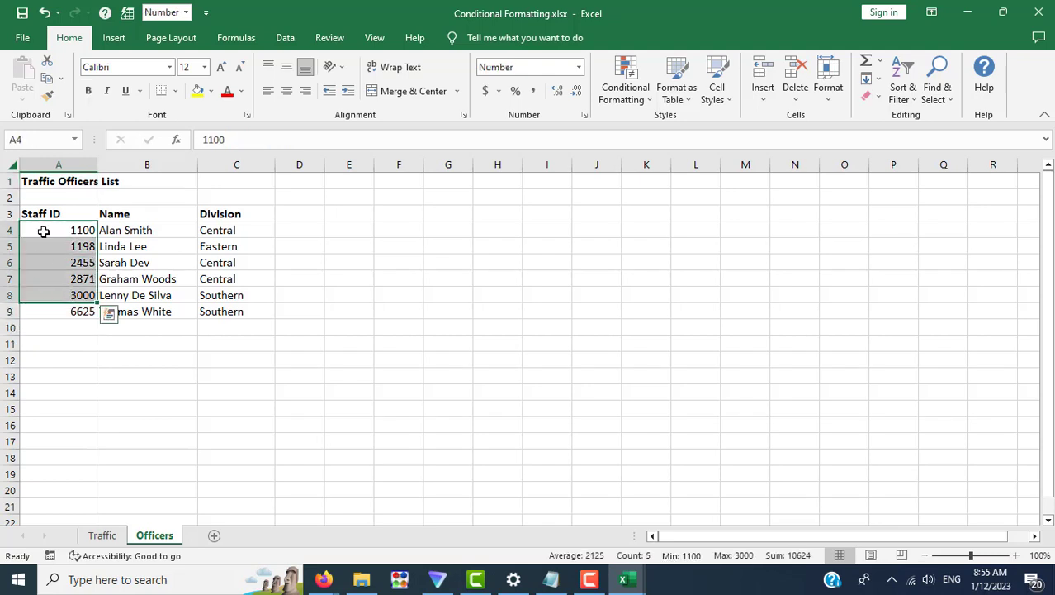
click(324, 579)
click(287, 523)
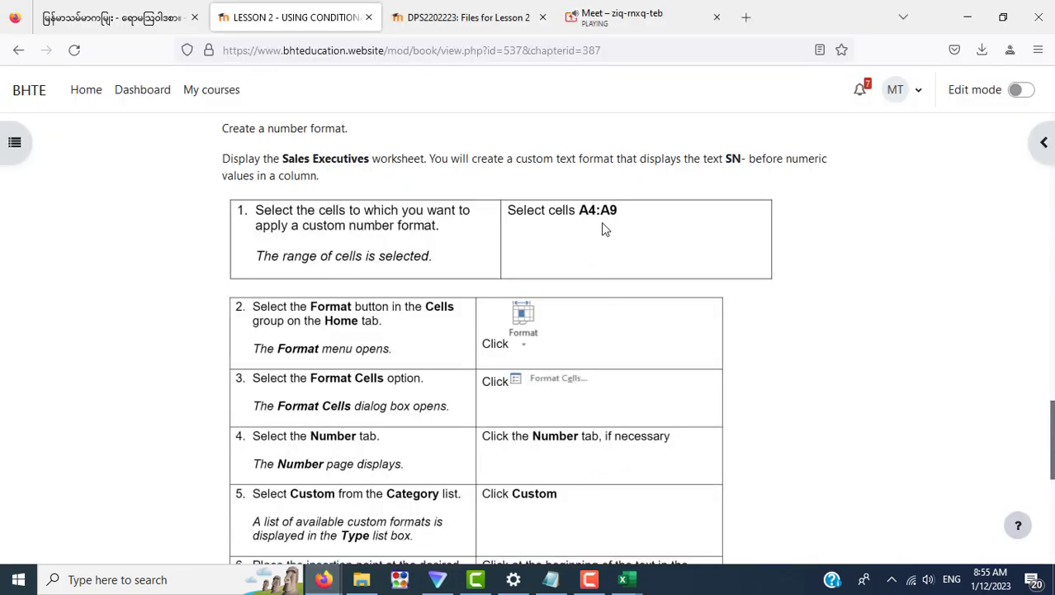
mouse_move(625, 579)
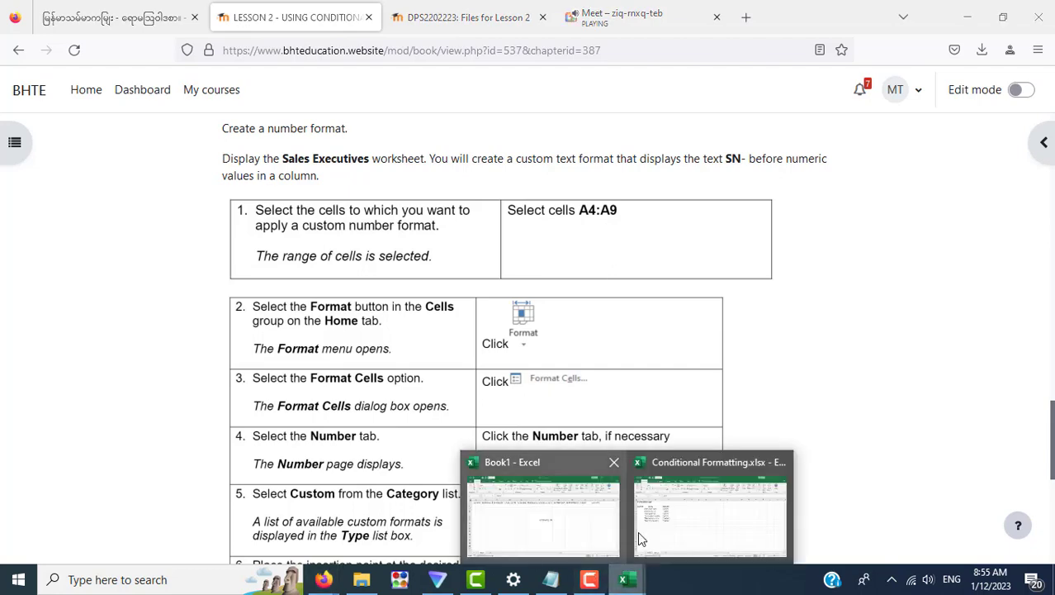
click(652, 528)
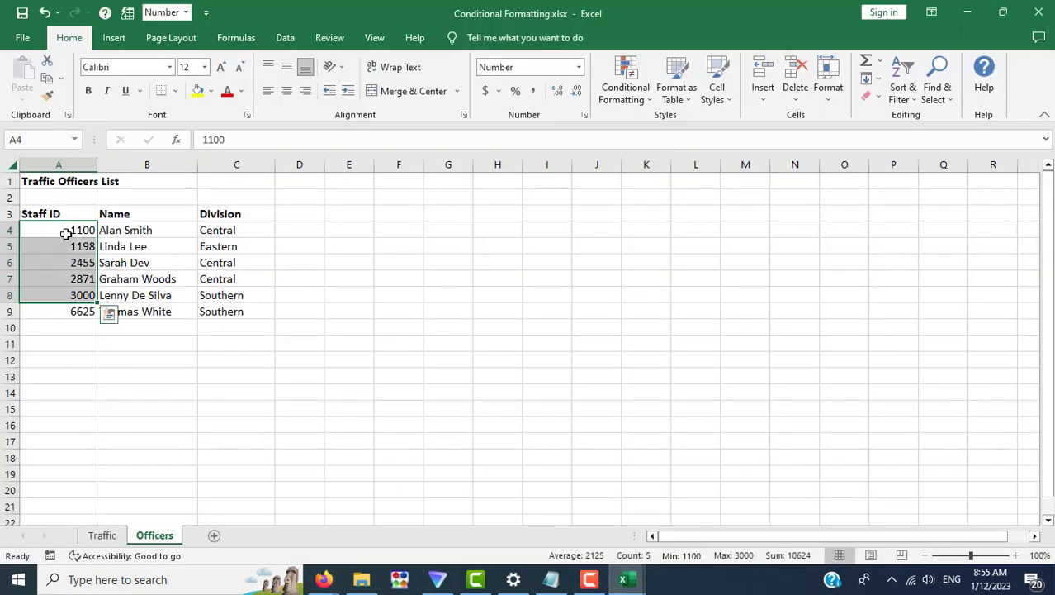
Reselect Staff IDs A4:A9 (1100 to 6625), reviewing the lesson page twice more
drag(68, 230, 66, 311)
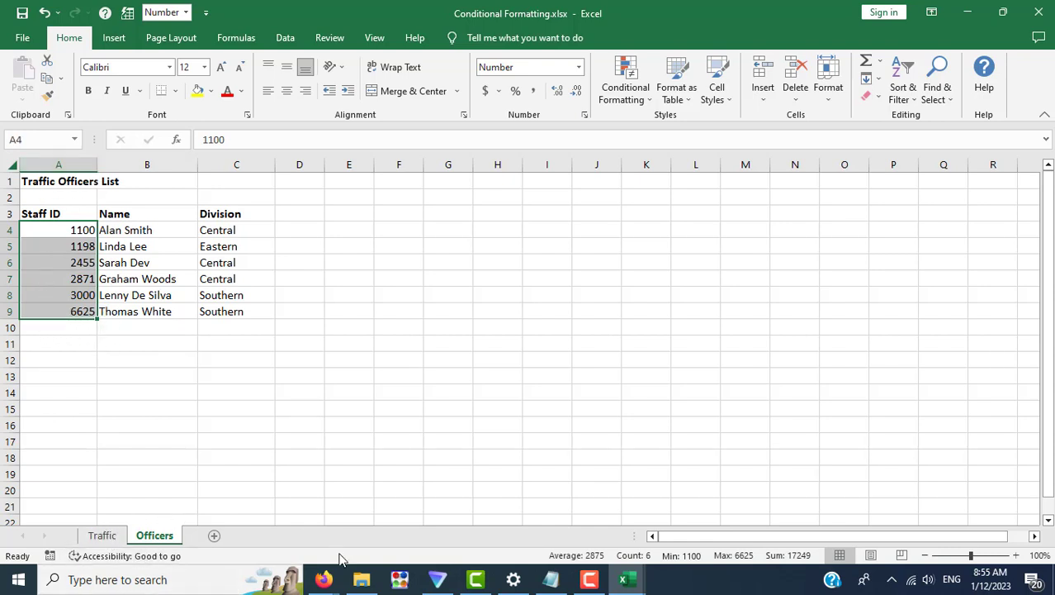
mouse_move(326, 579)
click(271, 506)
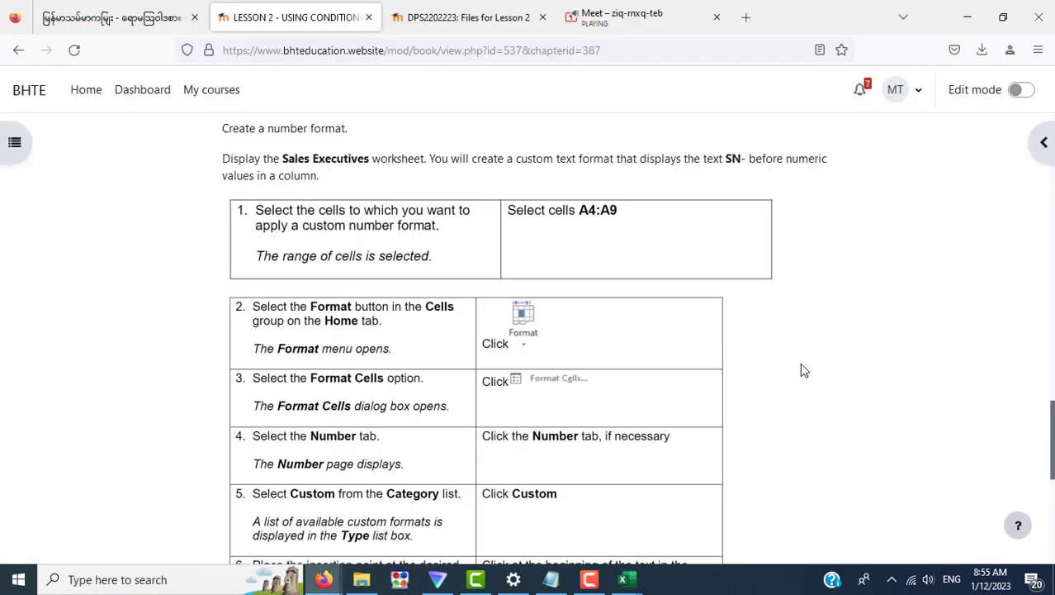
scroll(826, 384, down, 3)
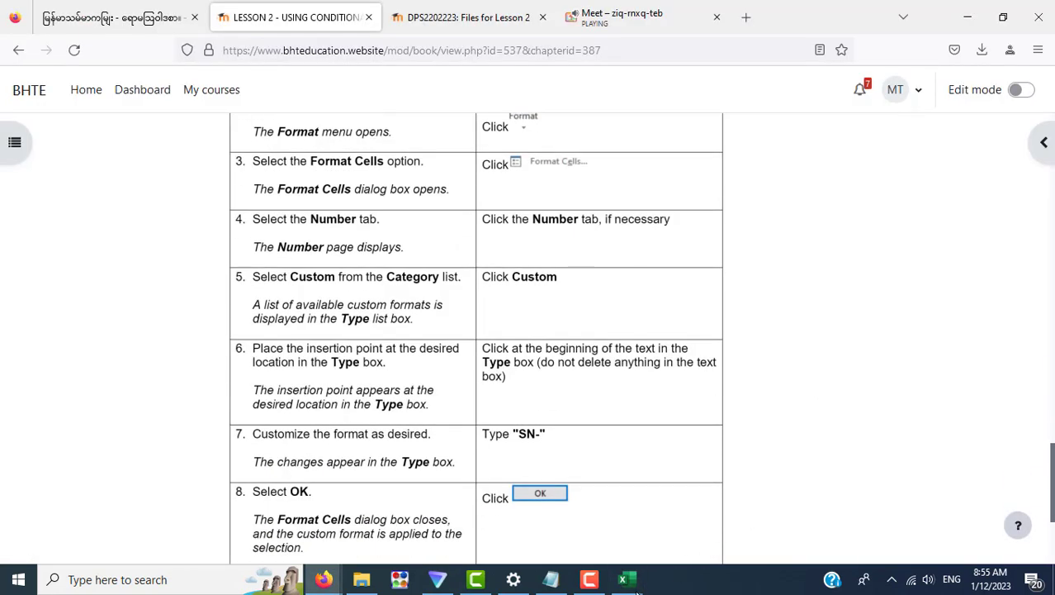
mouse_move(639, 583)
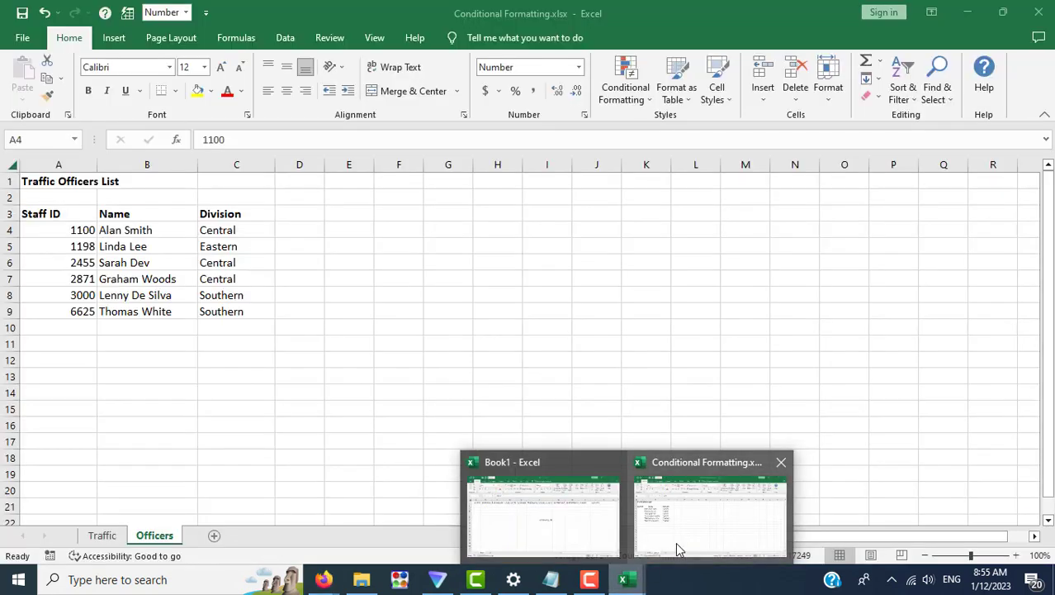
click(642, 542)
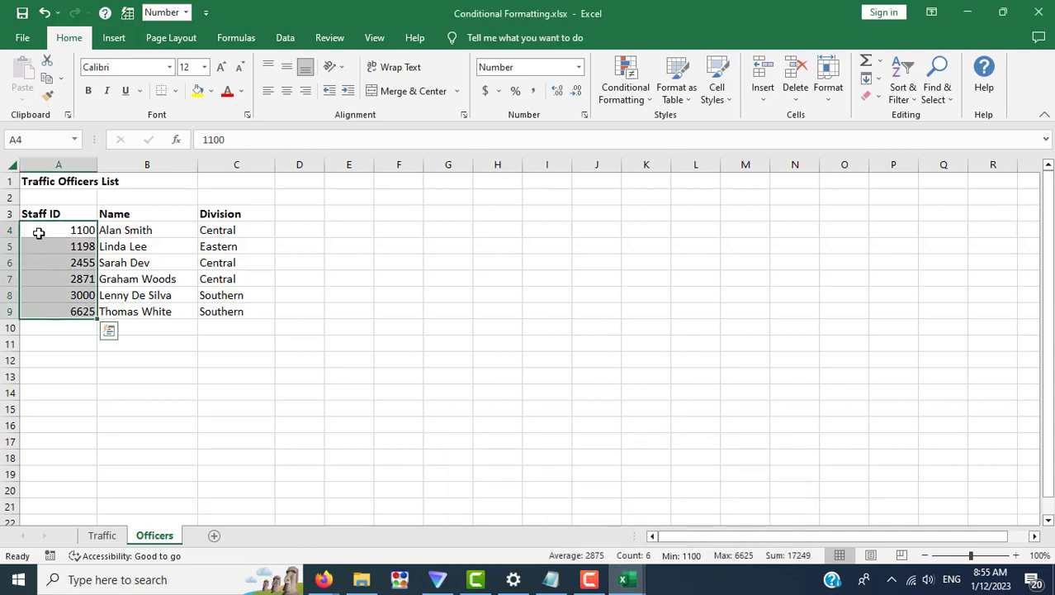
mouse_move(323, 580)
click(273, 528)
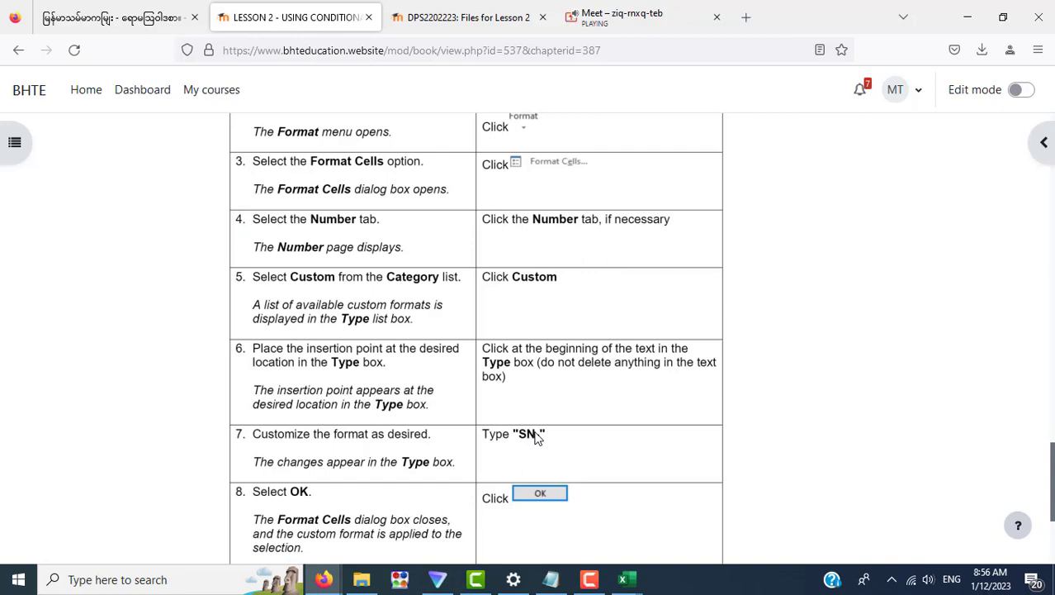
scroll(796, 446, down, 3)
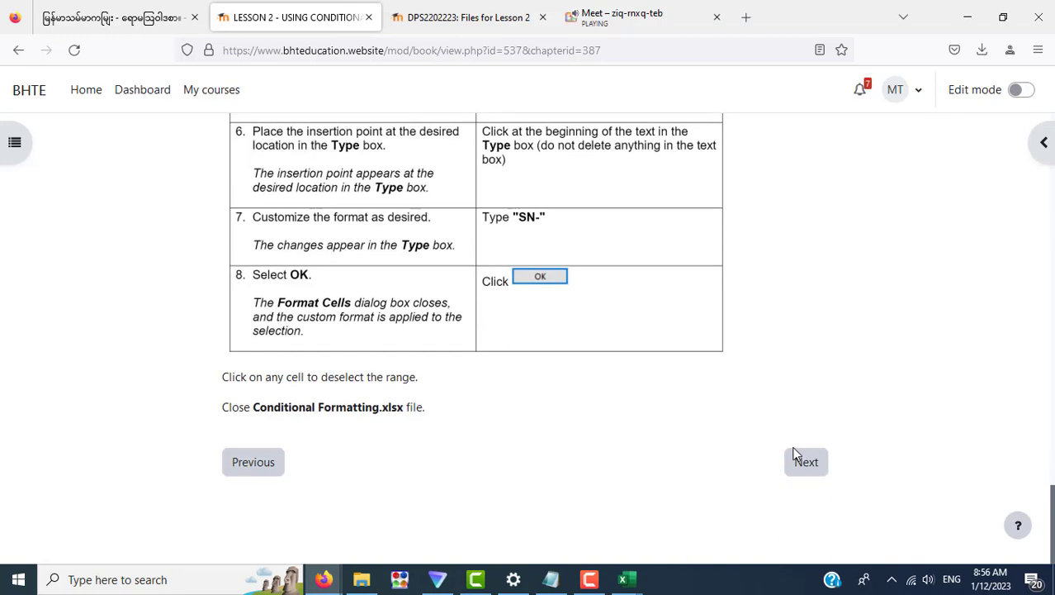
scroll(793, 452, up, 3)
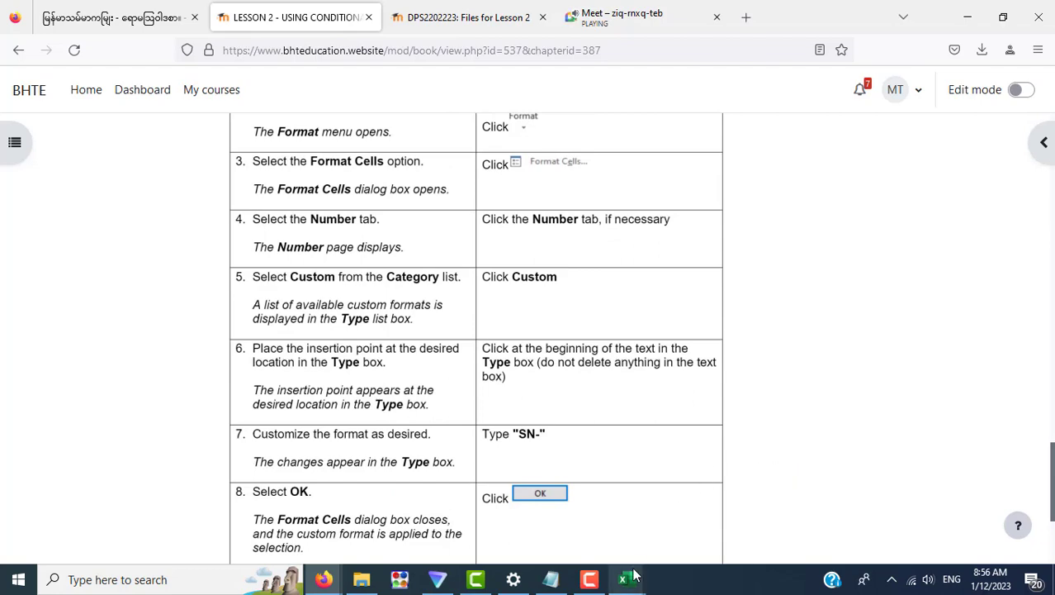
mouse_move(626, 585)
click(691, 545)
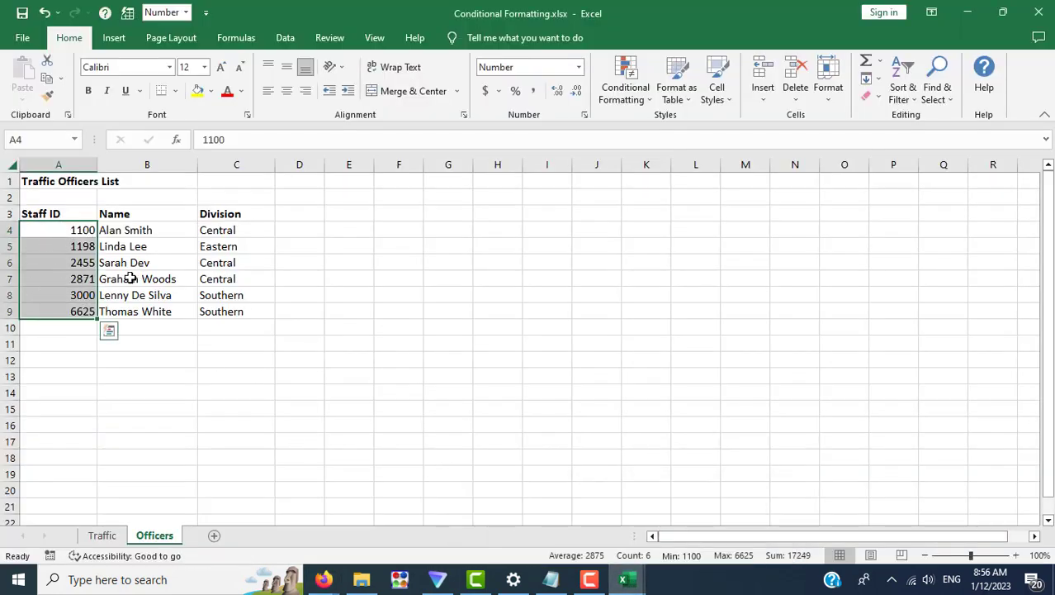
Enter the custom code SN-0 for the selected Staff IDs, triggering Excel's unusable-format warning
right_click(87, 265)
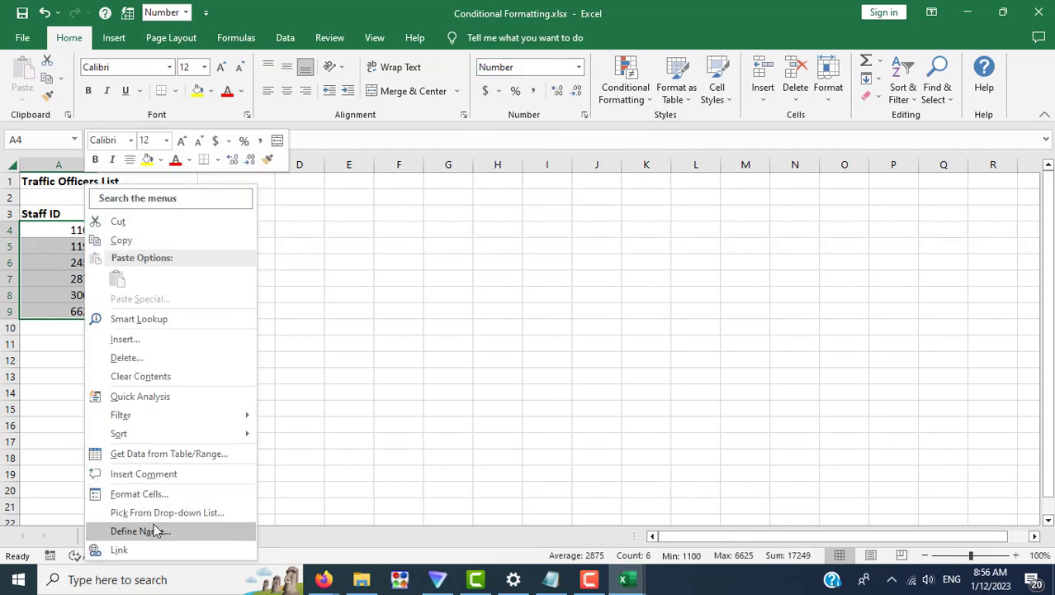
click(159, 496)
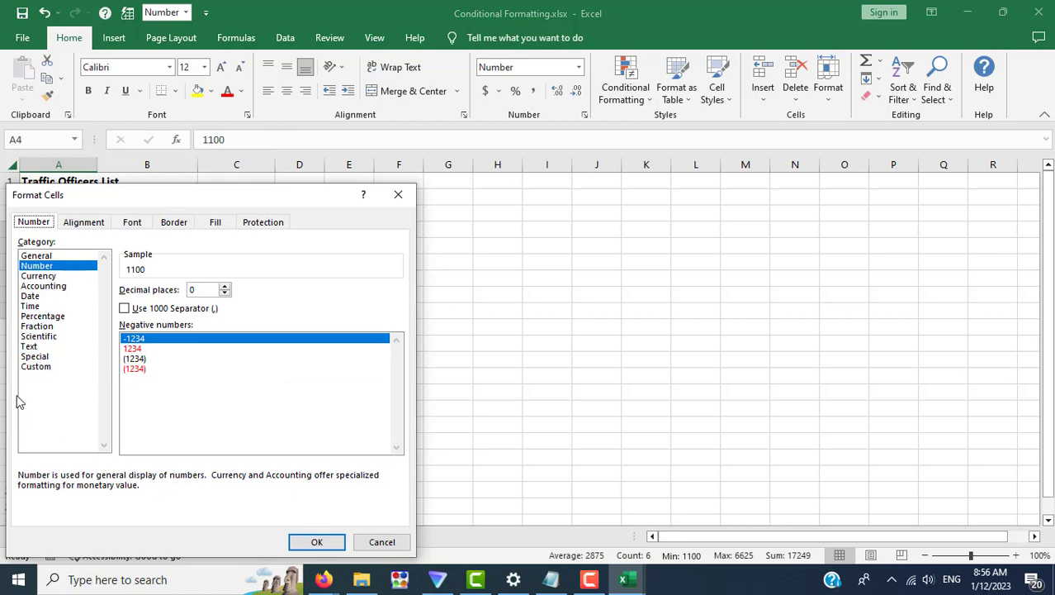
click(30, 367)
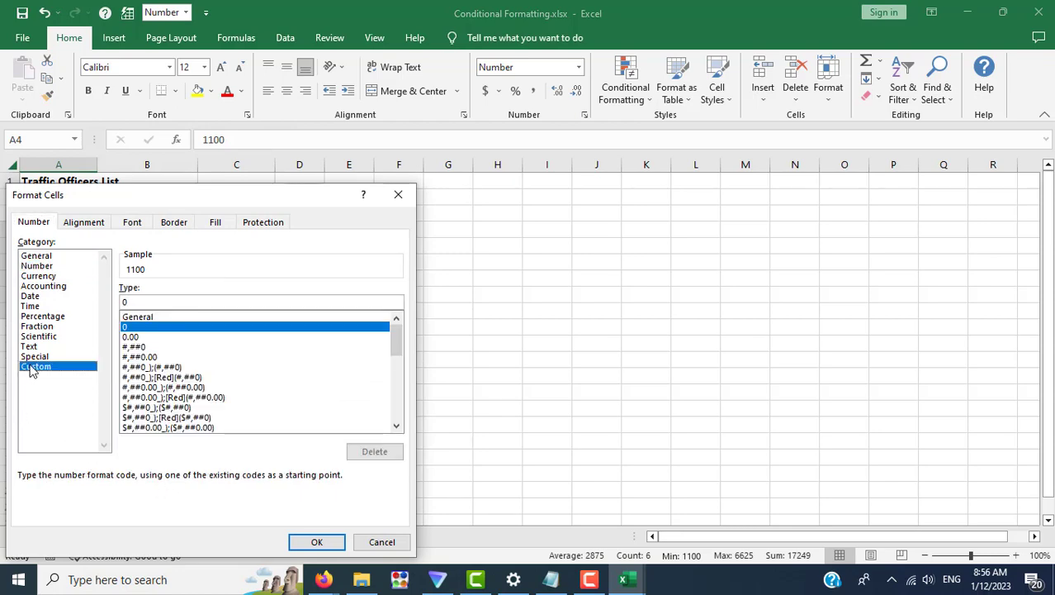
drag(189, 195, 597, 165)
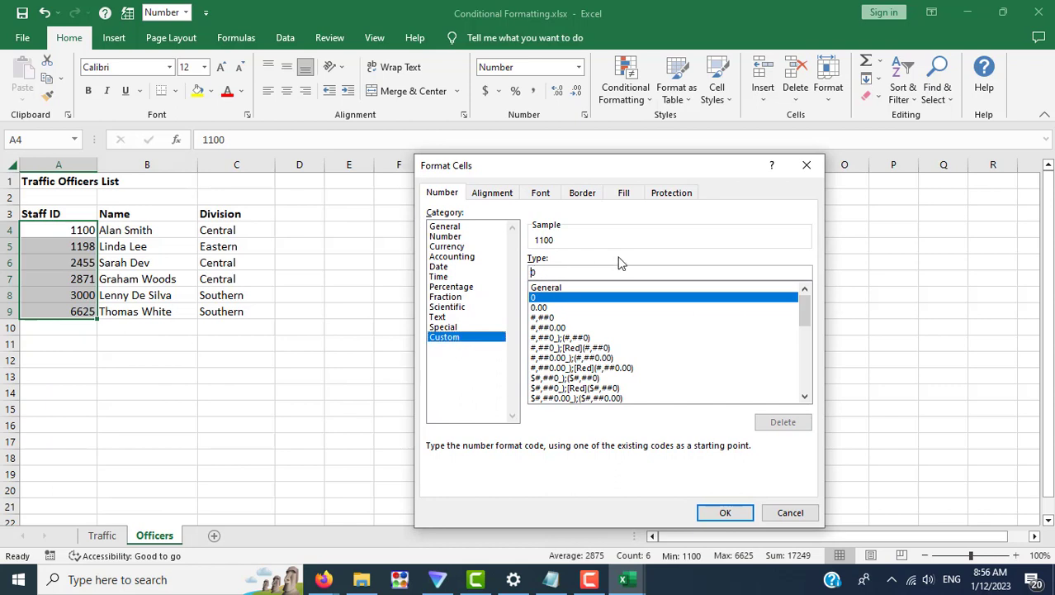
text($)
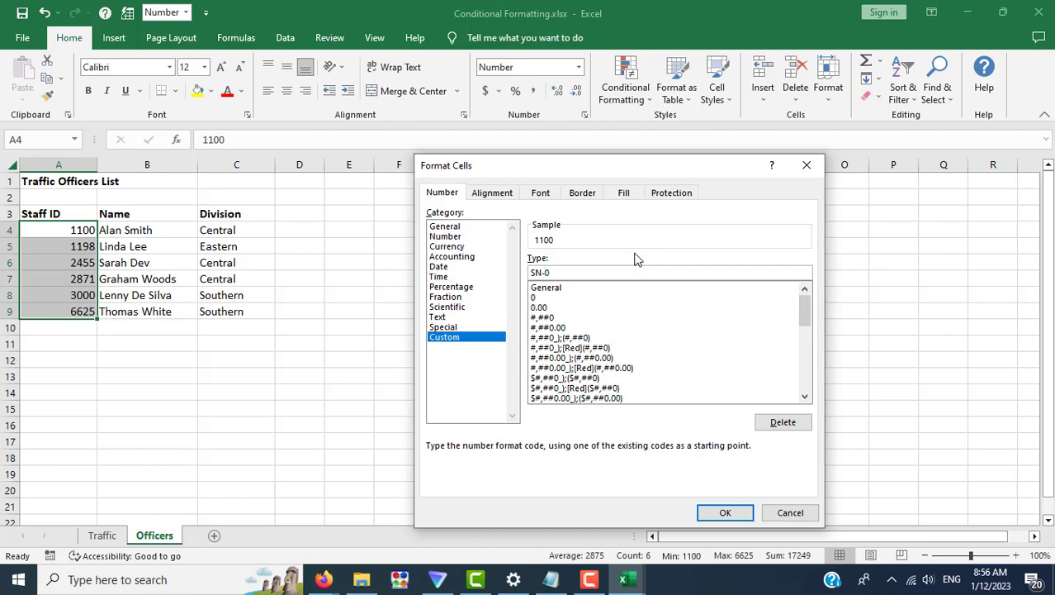
click(728, 513)
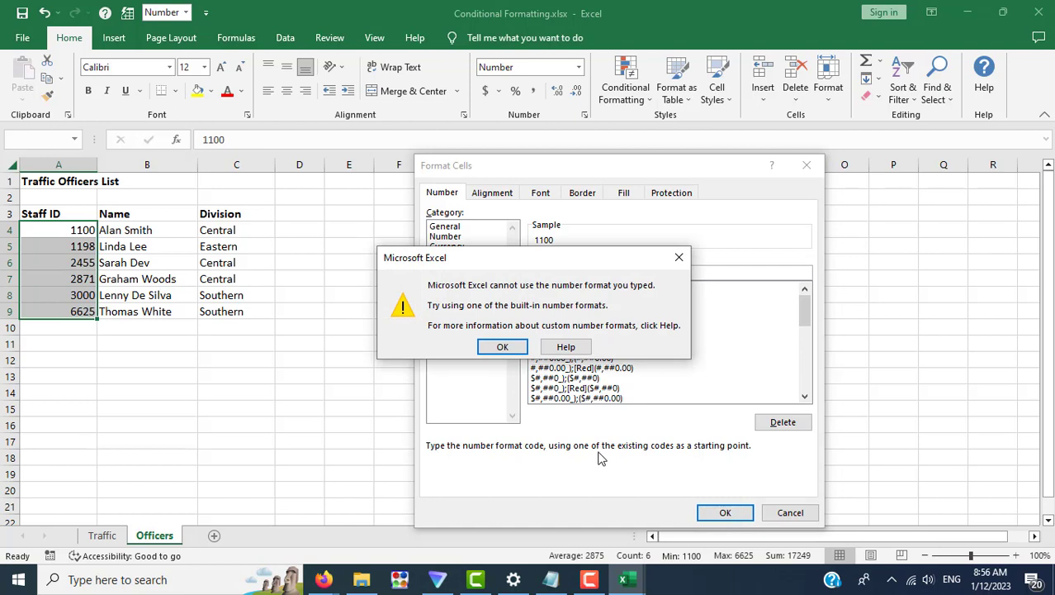
Dismiss the invalid-format error and scroll through the format categories
drag(585, 257, 291, 361)
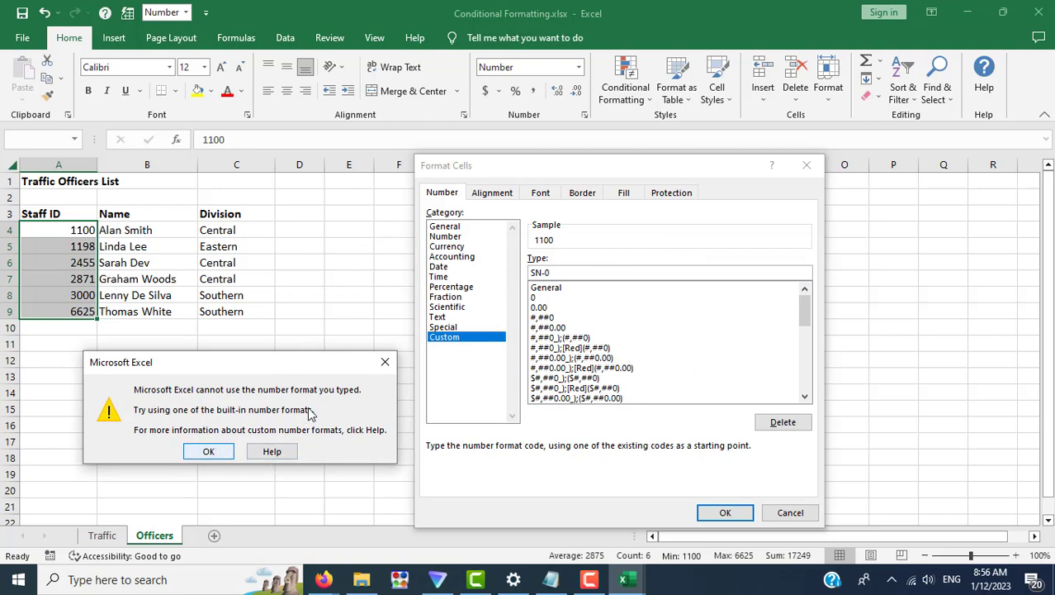
click(381, 365)
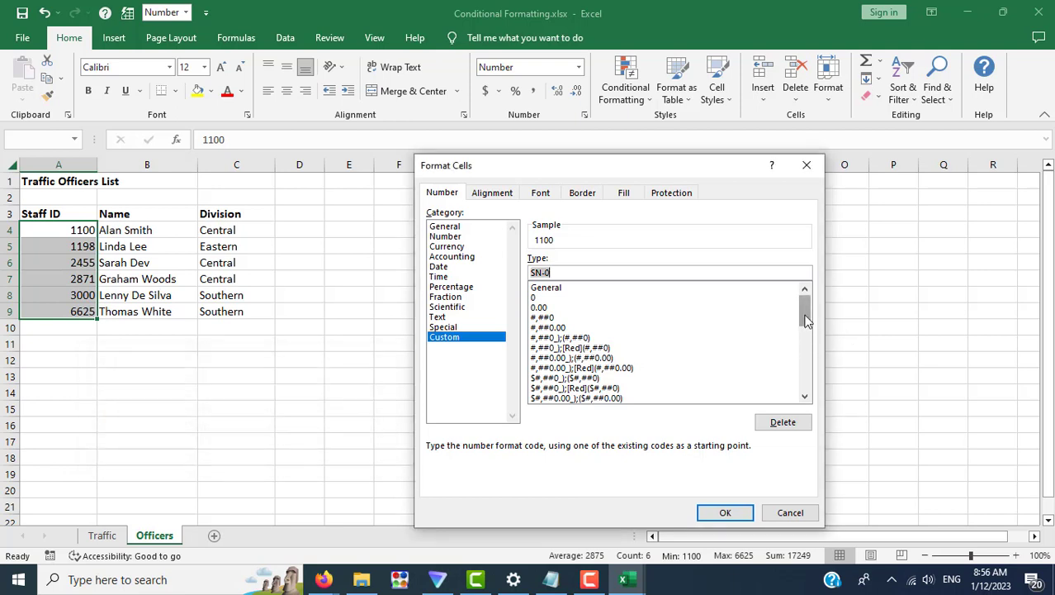
drag(805, 342, 807, 388)
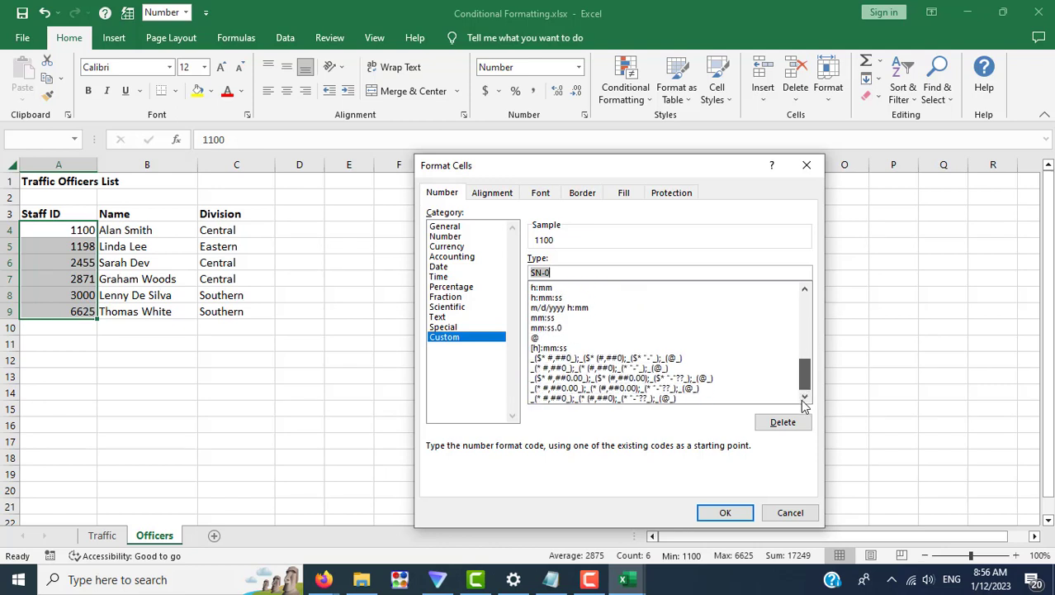
drag(806, 384, 810, 322)
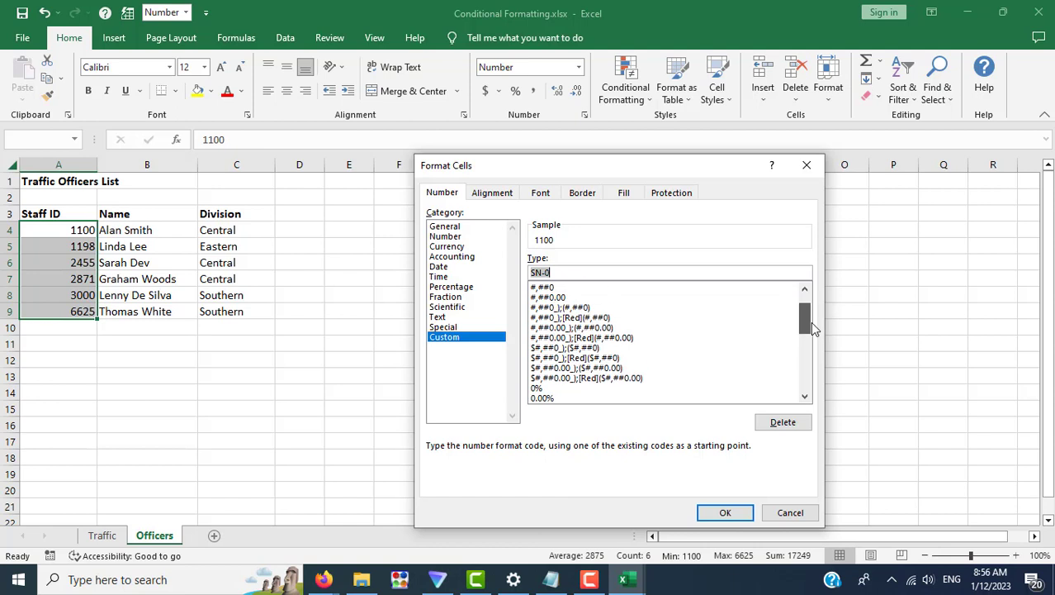
drag(812, 323, 814, 312)
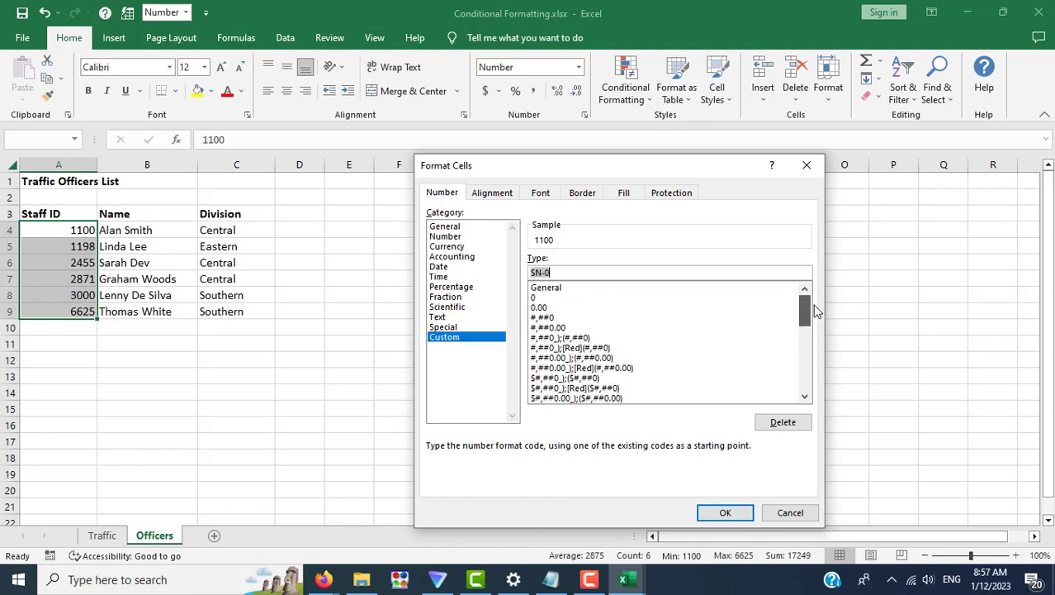
Try the Special ZIP Code format, dismiss its error, and cancel the dialog
click(440, 327)
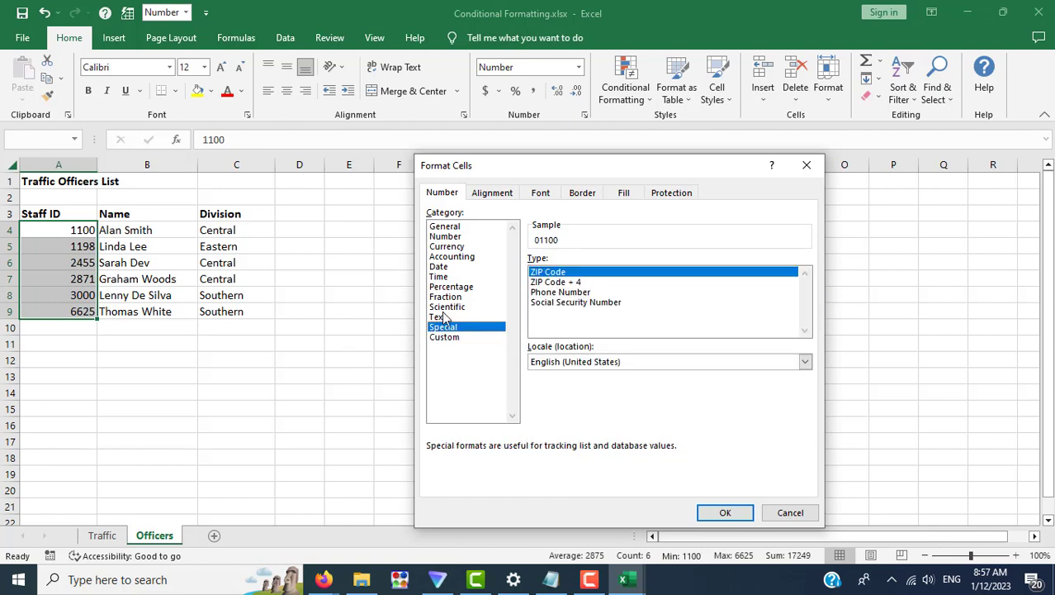
click(444, 318)
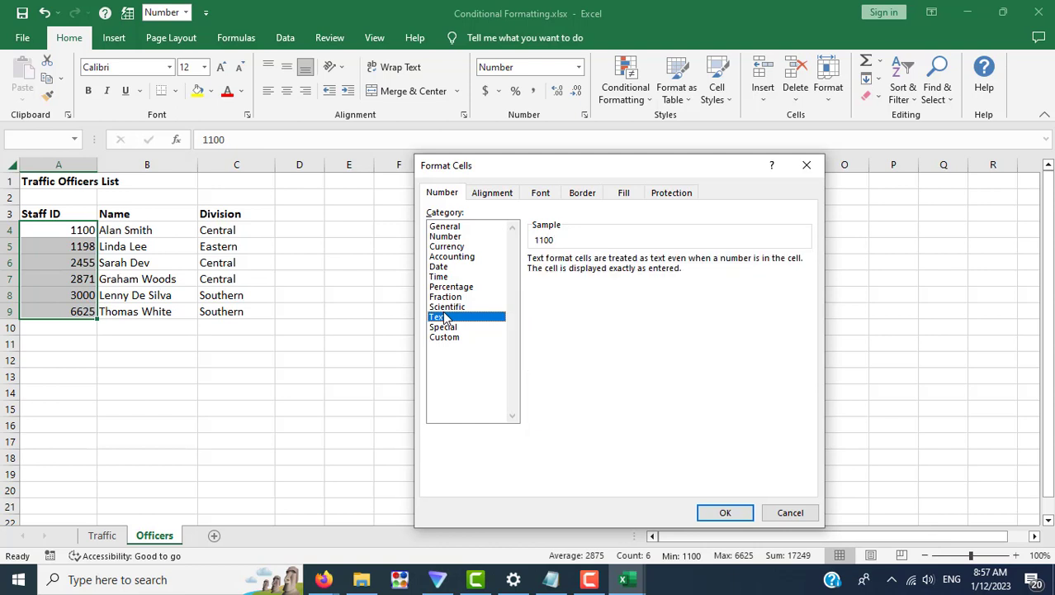
click(444, 326)
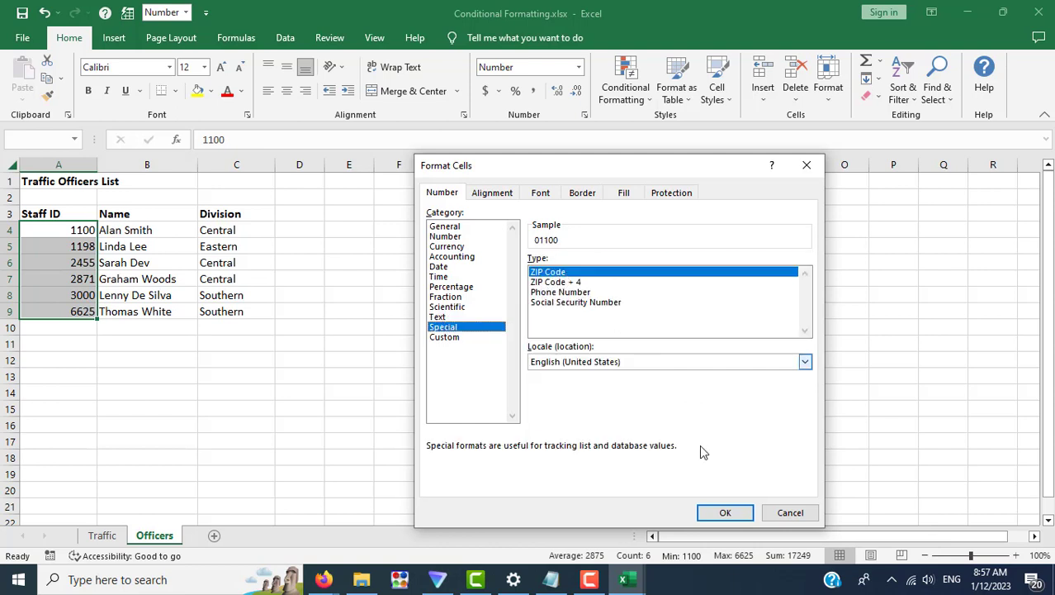
click(726, 513)
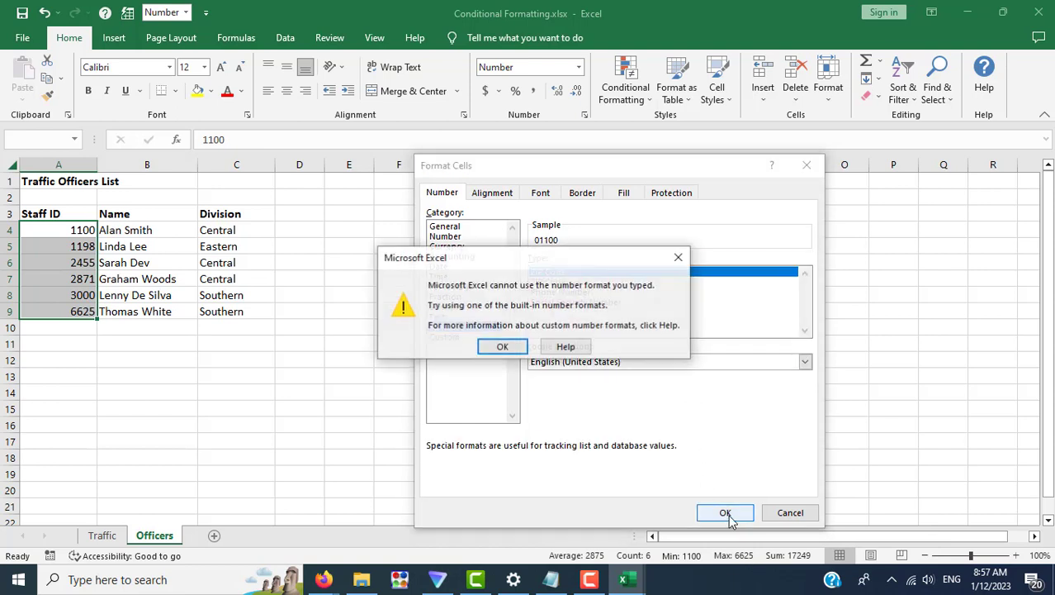
click(503, 347)
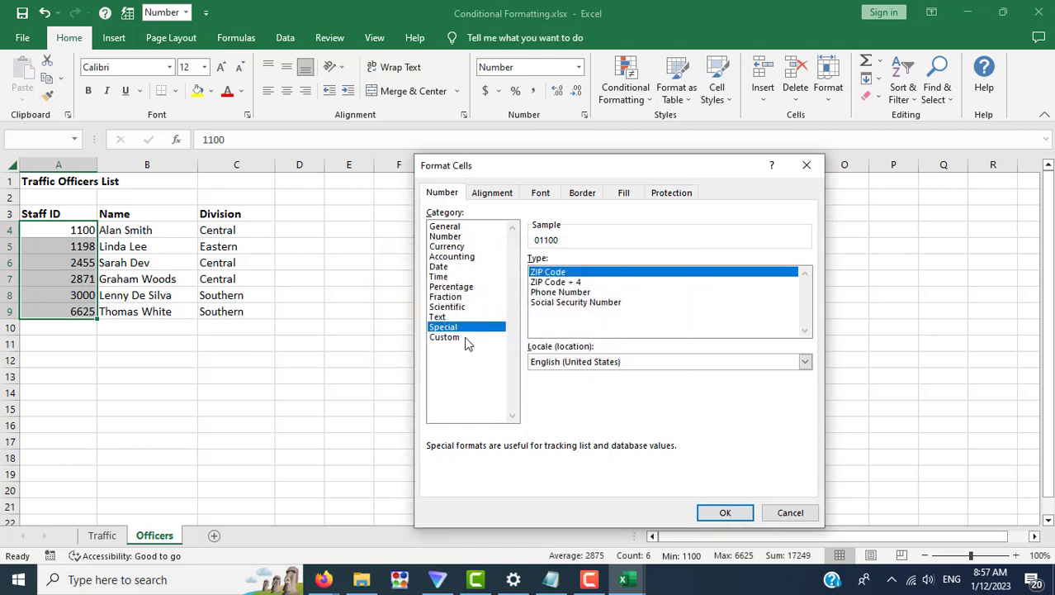
click(789, 513)
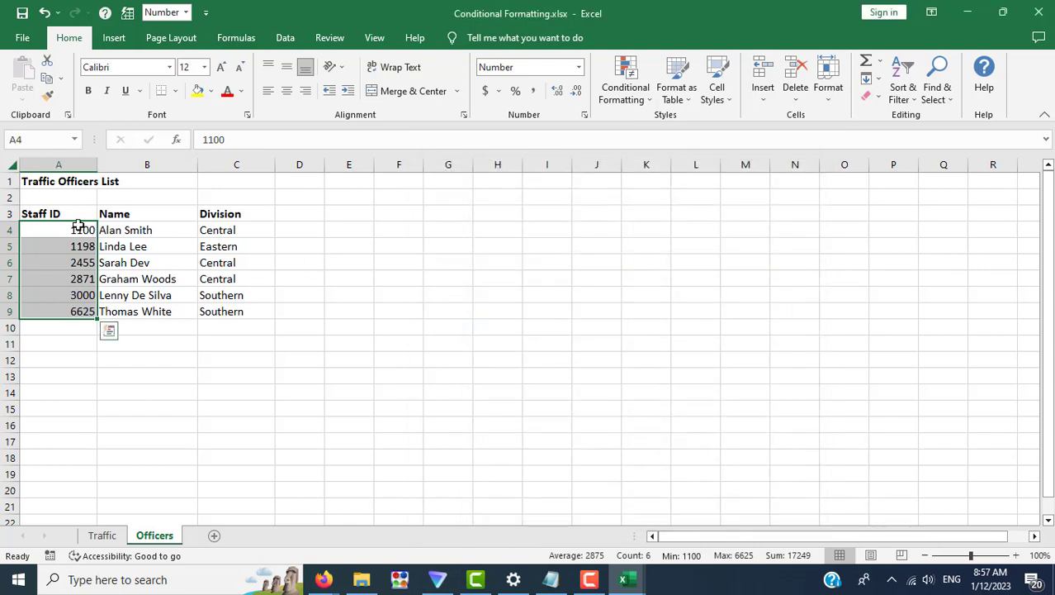
click(76, 232)
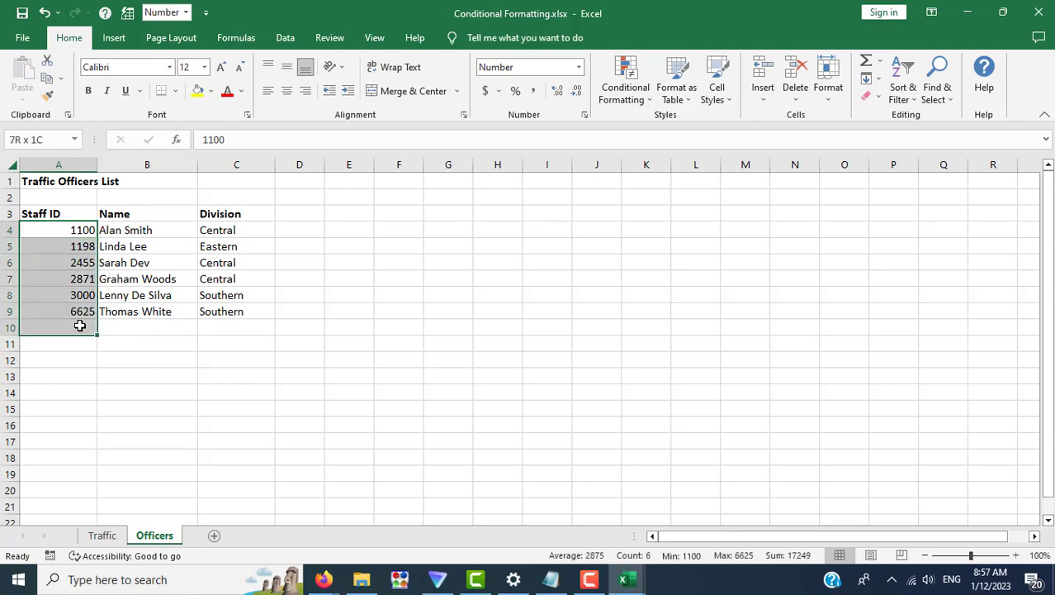
drag(76, 232, 79, 310)
click(326, 581)
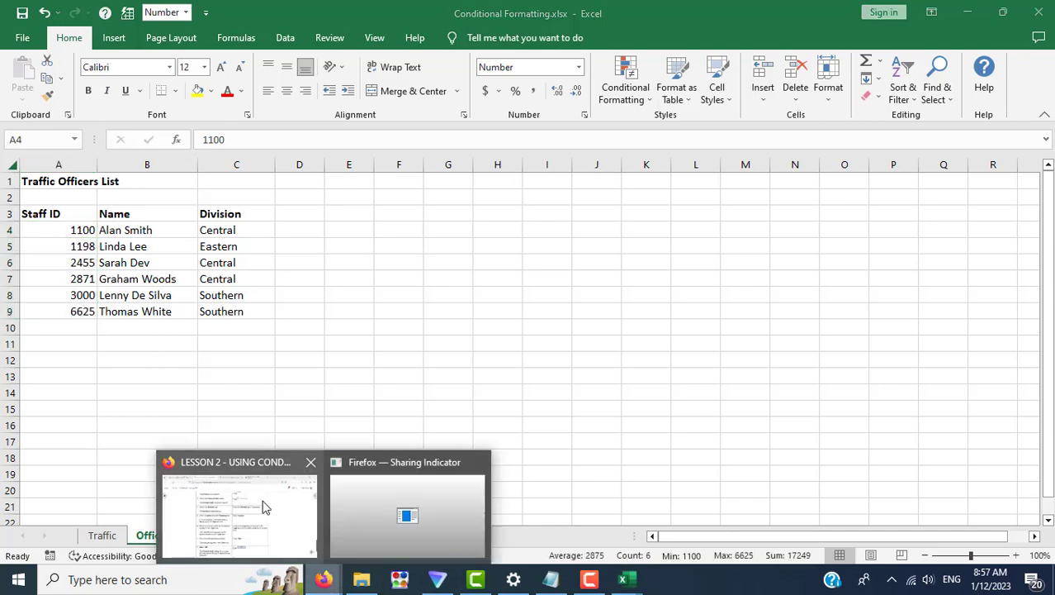
click(265, 506)
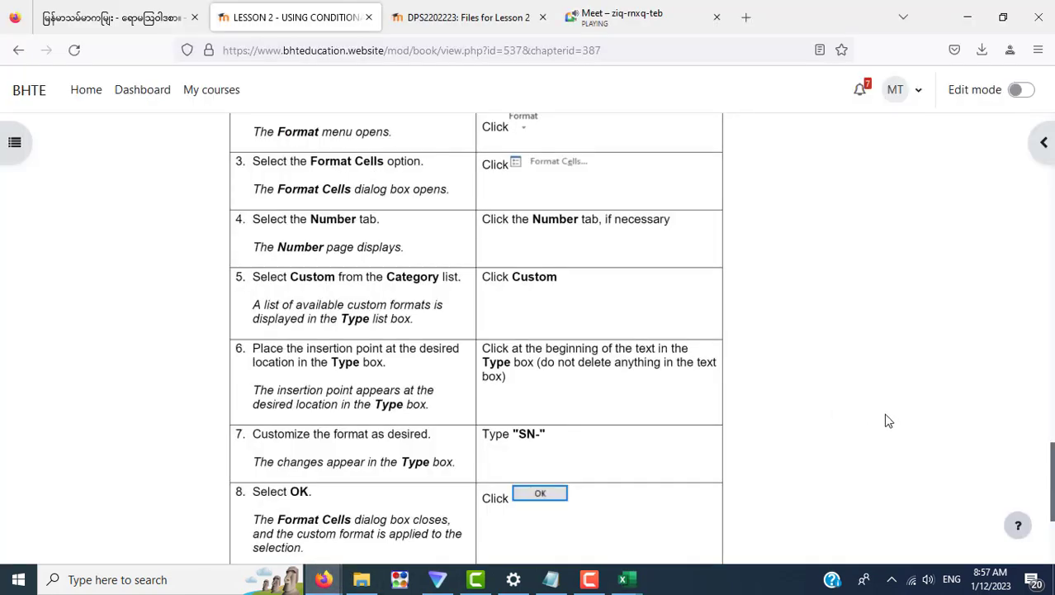
scroll(887, 414, down, 2)
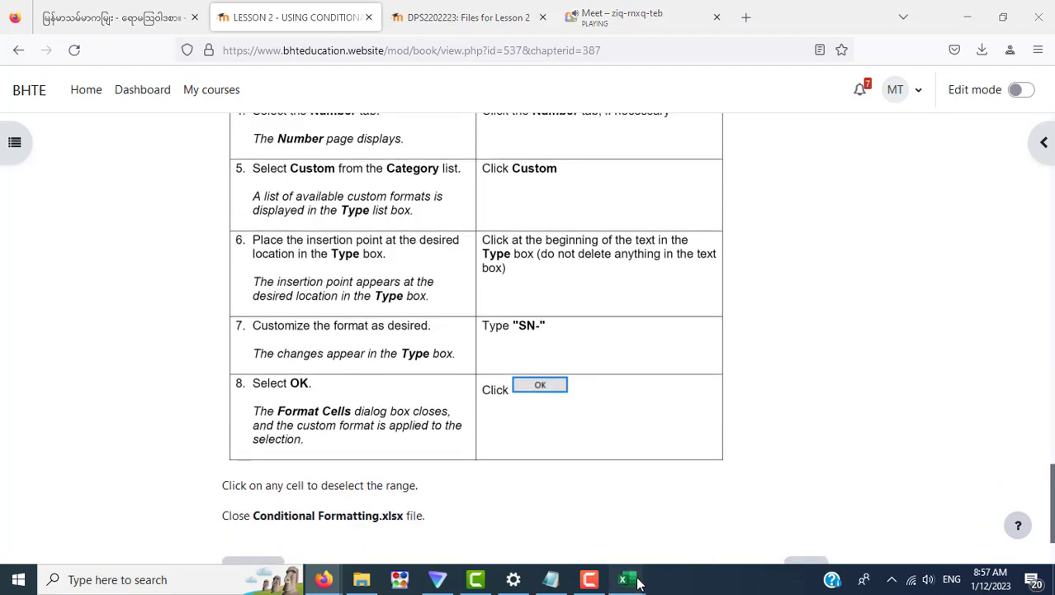
mouse_move(627, 570)
click(661, 521)
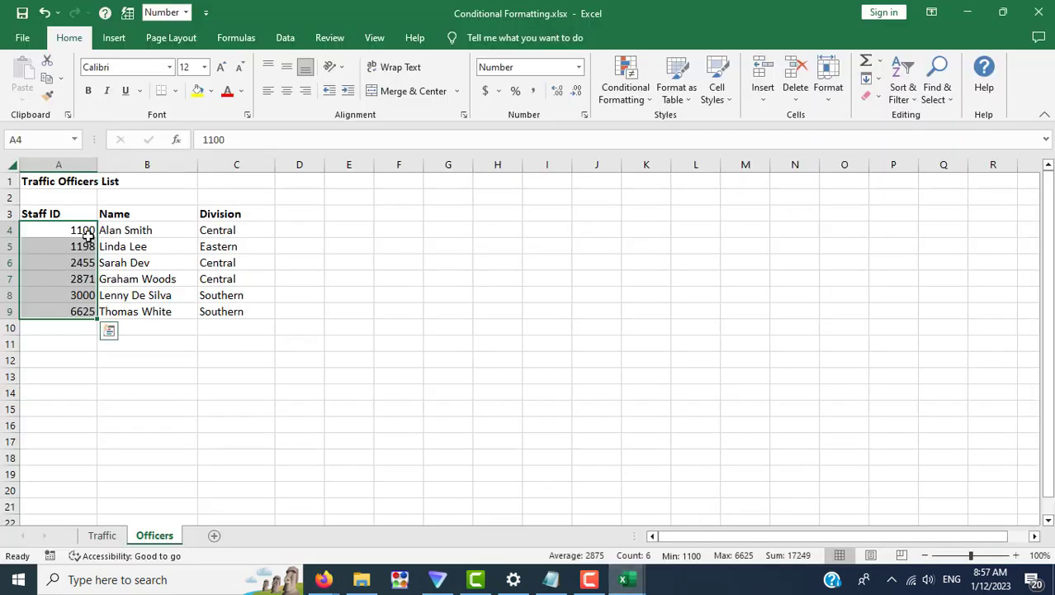
Give Staff IDs A4:A9 the custom number format "SN-"0 so they read SN-1100 through SN-6625
right_click(73, 266)
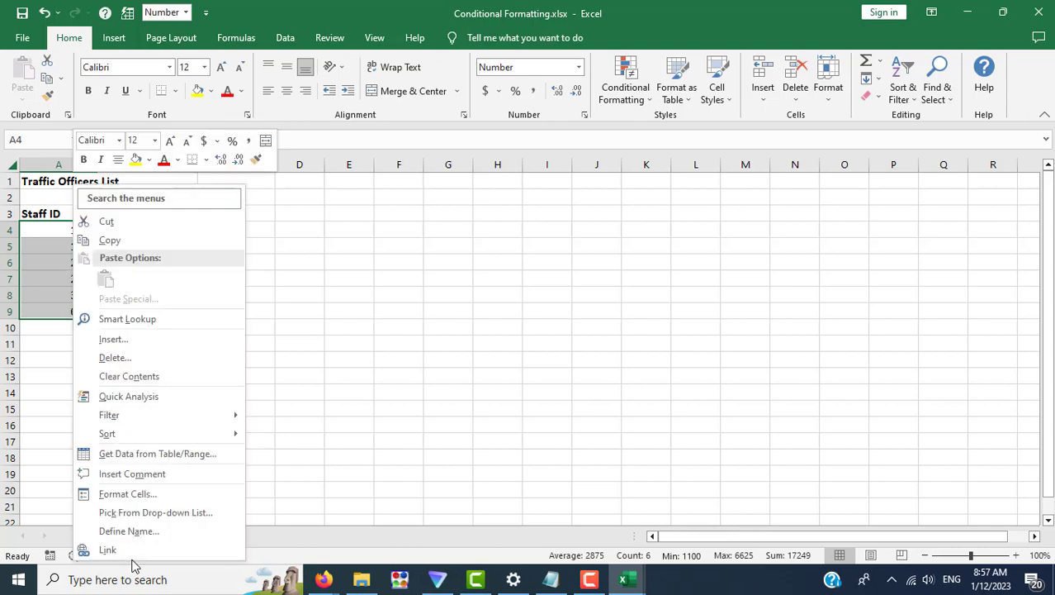
click(140, 496)
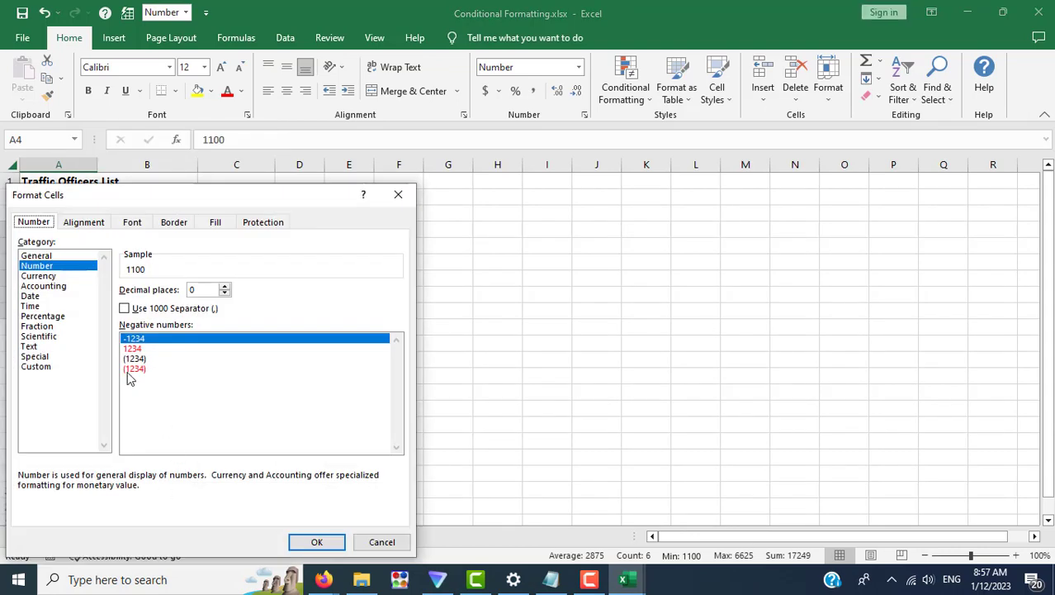
click(53, 367)
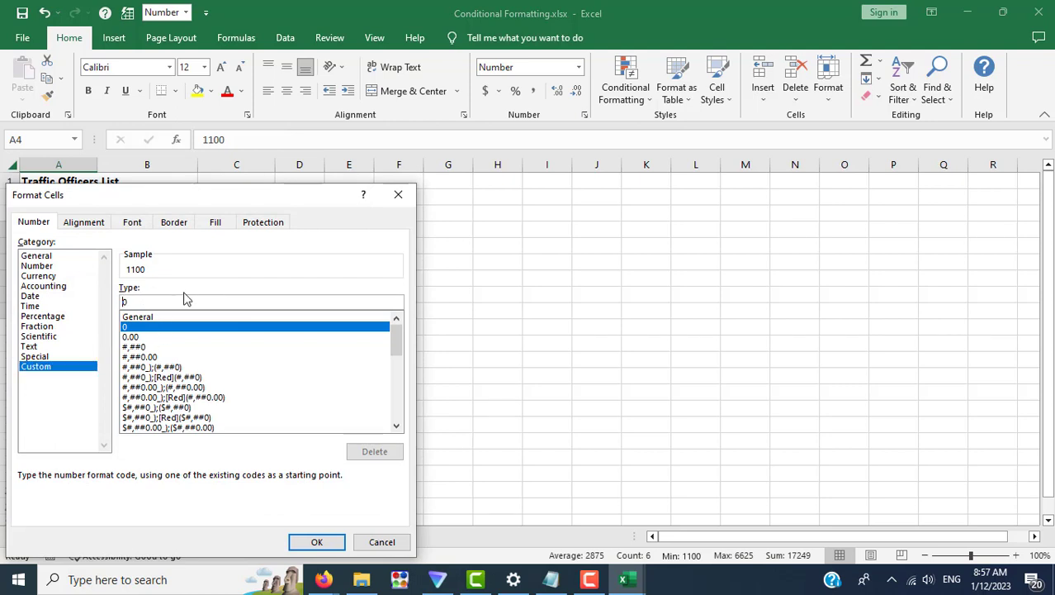
text(SN-")
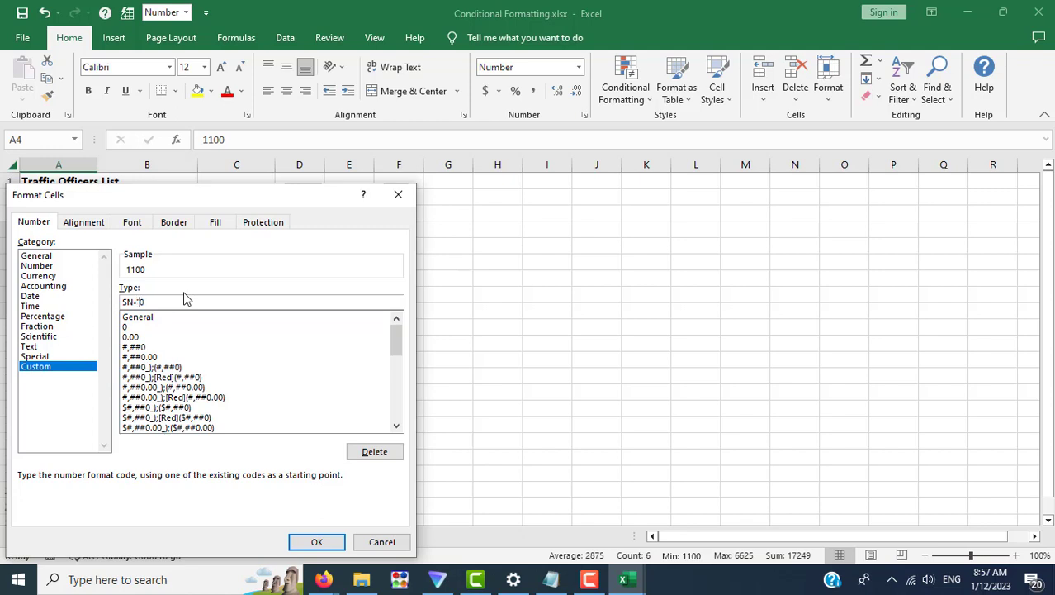
key(Left)
key(Left)
text(")
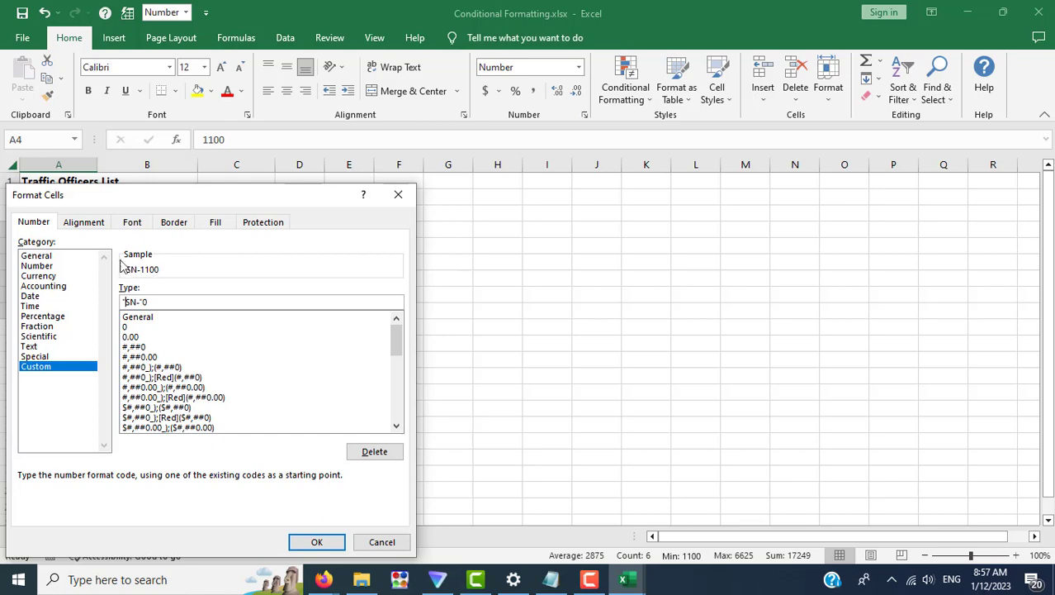
click(306, 545)
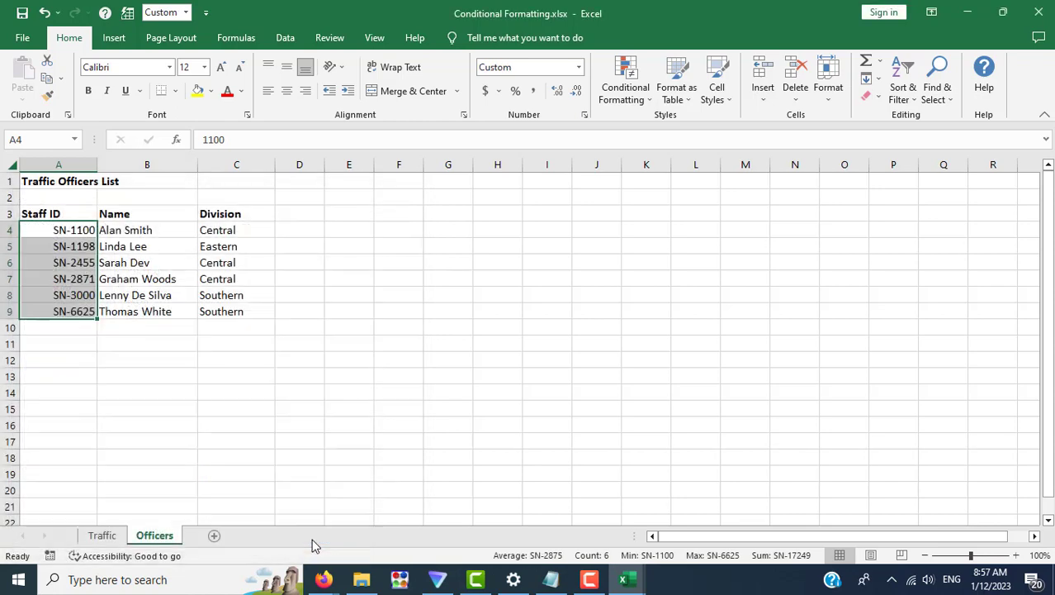
Fill the formatted Staff IDs down to row 13, then clear A10:A13 again
click(88, 385)
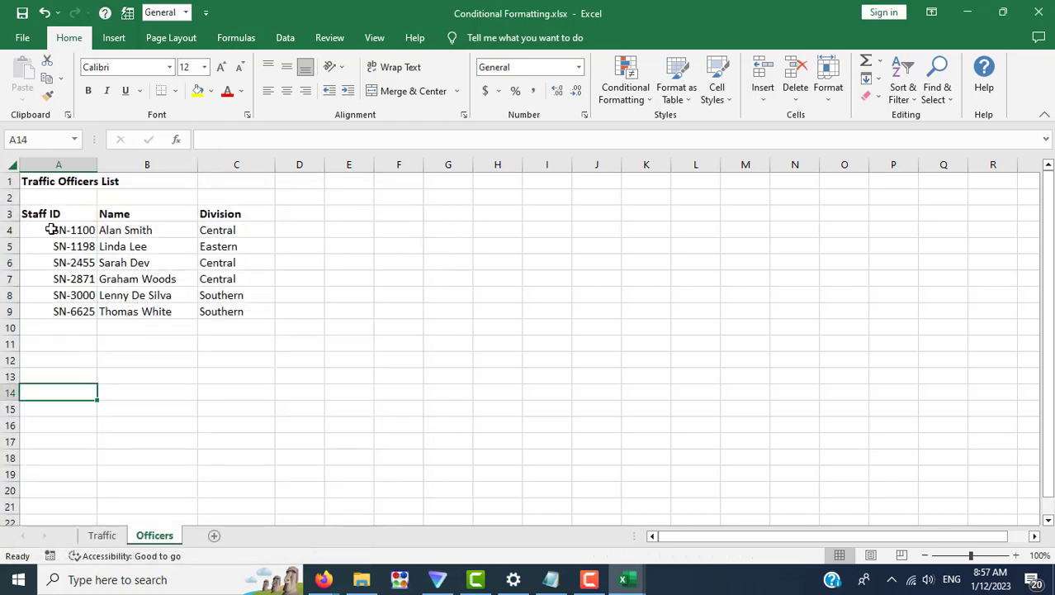
drag(51, 230, 47, 311)
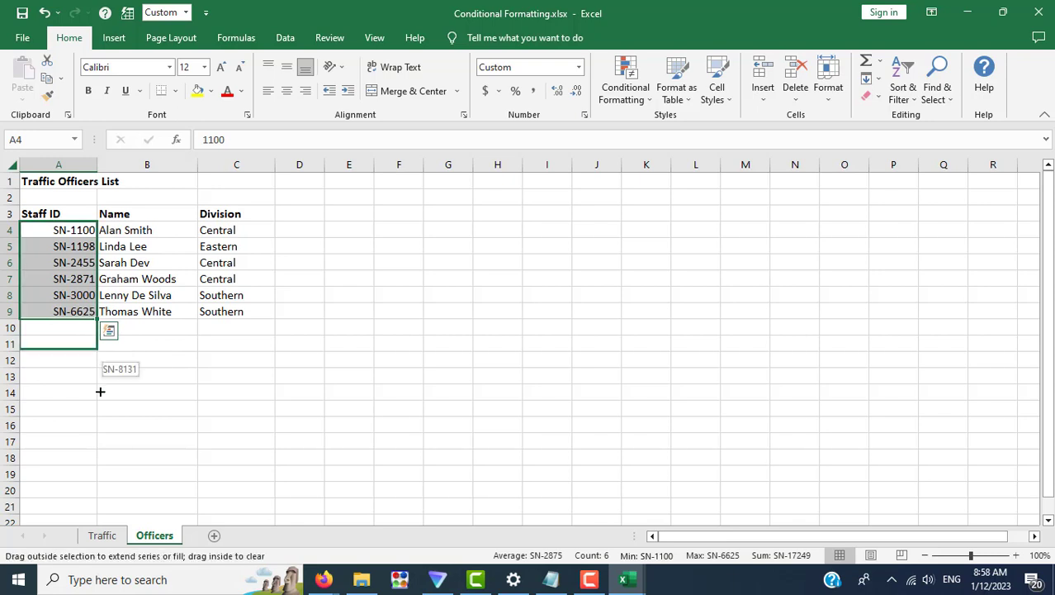
drag(98, 318, 99, 382)
drag(73, 327, 76, 376)
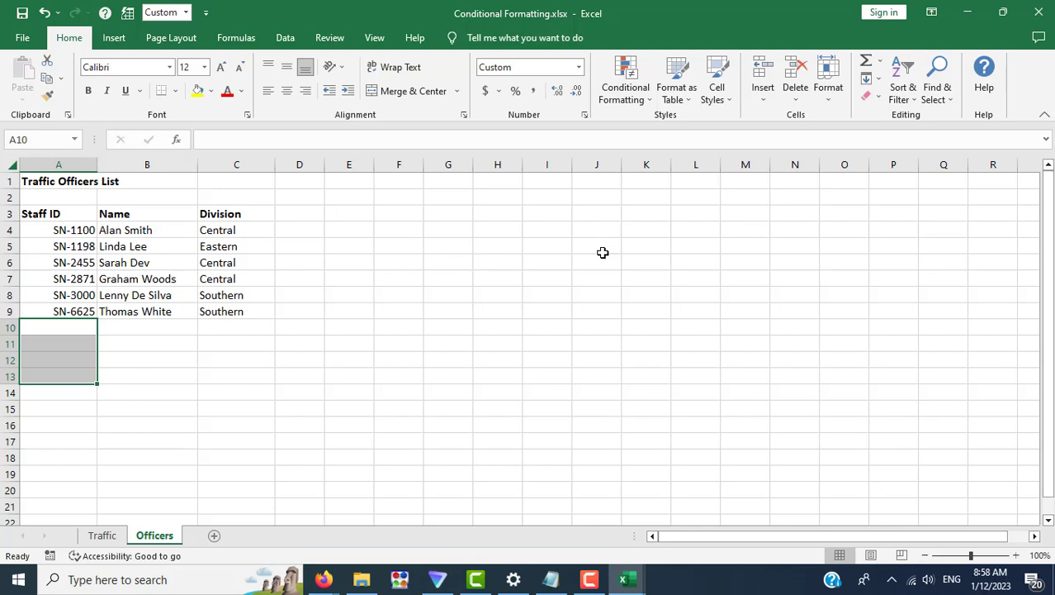
Enter 2251 in A10 so it displays as SN-2251
click(80, 324)
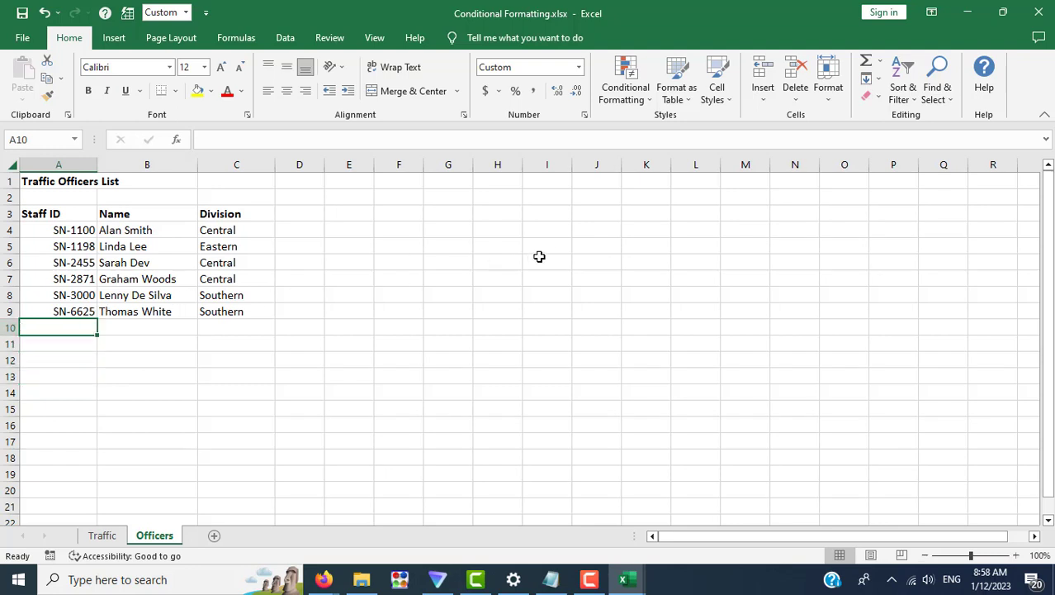
text(2251)
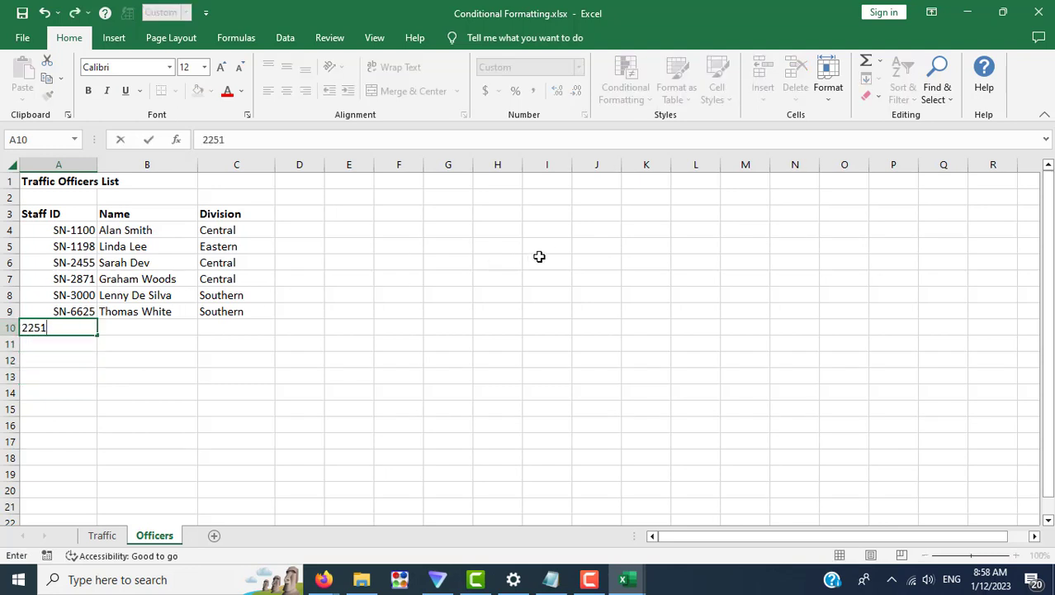
key(Return)
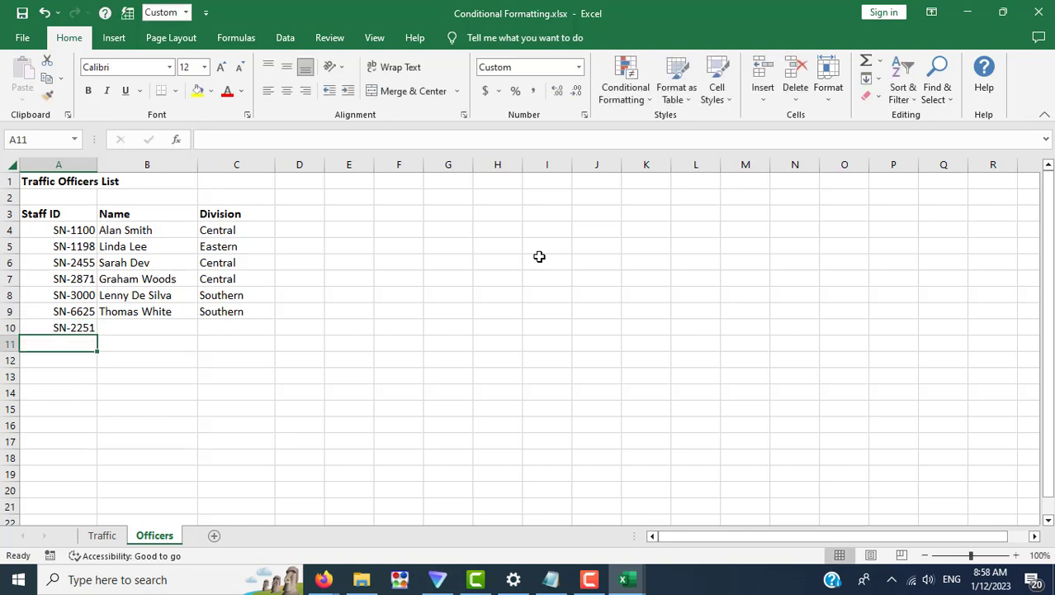
click(54, 327)
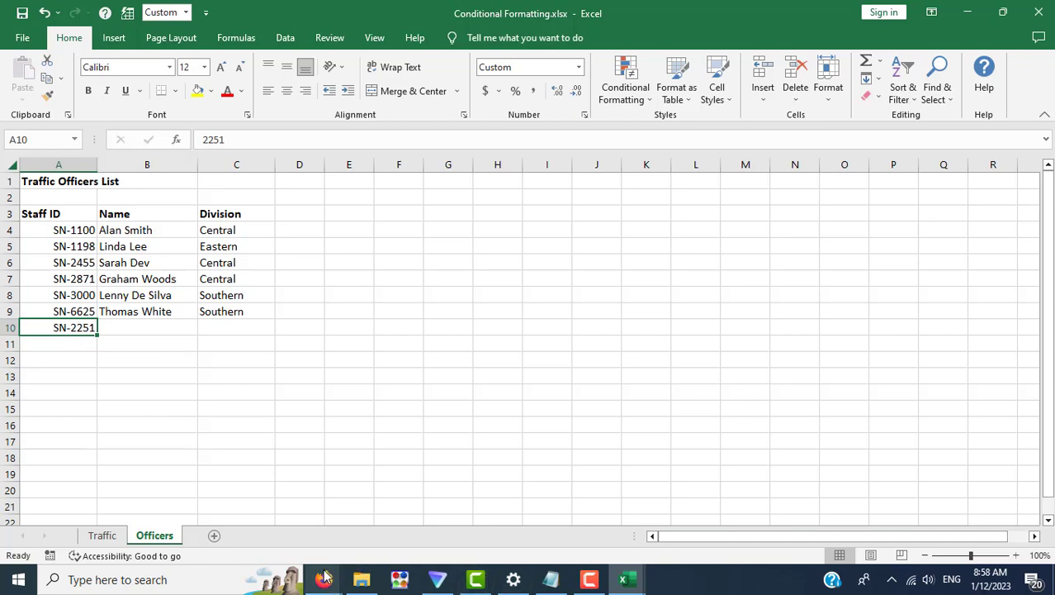
Return to the LESSON 2 page and advance to the 2.9 Review Exercise chapter
mouse_move(322, 574)
click(269, 517)
scroll(824, 358, down, 2)
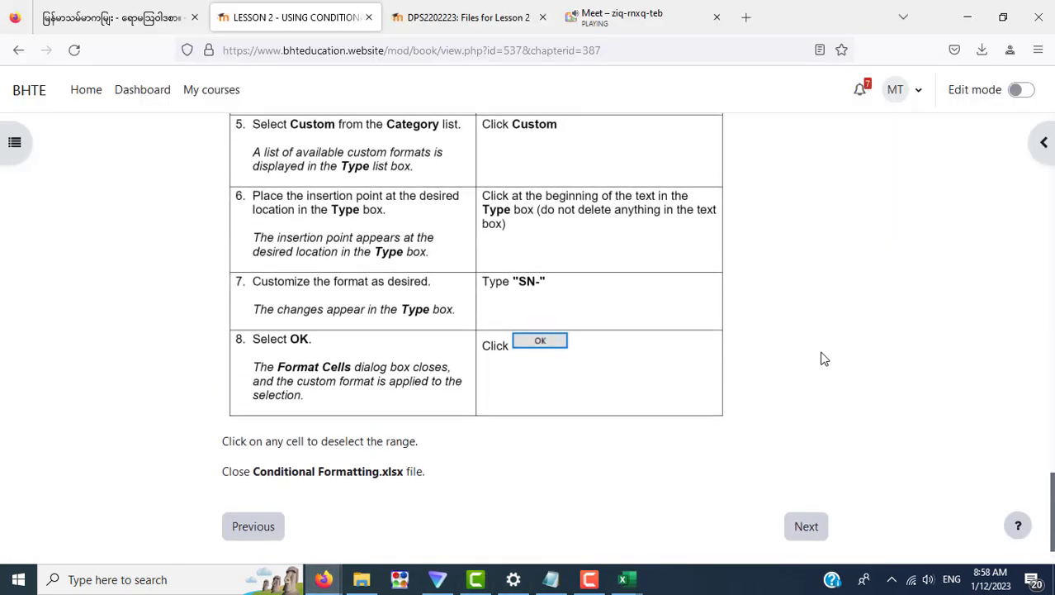
scroll(872, 435, down, 1)
click(807, 464)
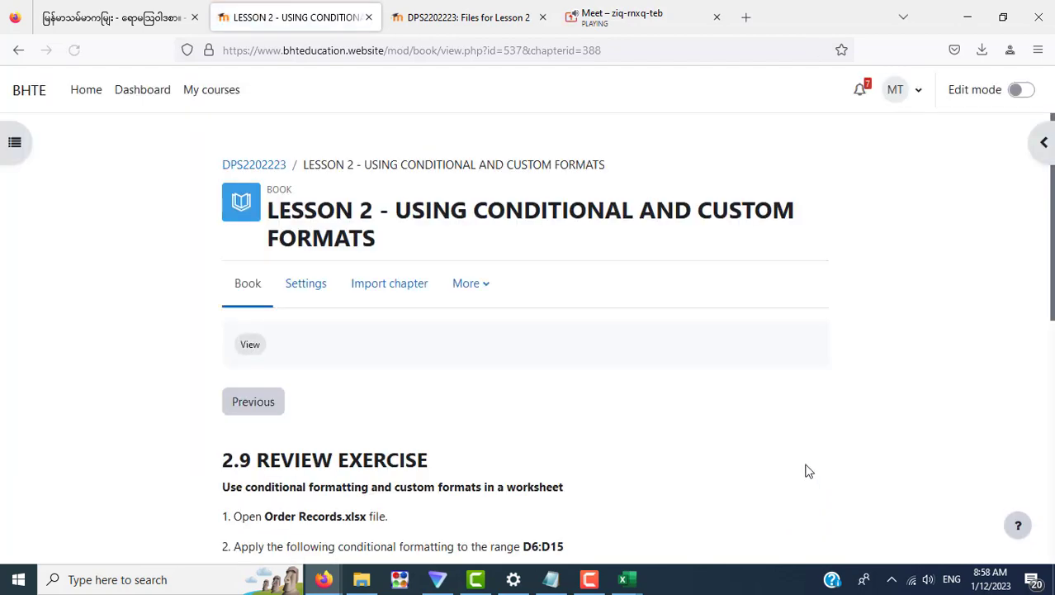
Look over the 2.9 Review Exercise page, then bring the Google Meet tab to the front
scroll(812, 457, down, 5)
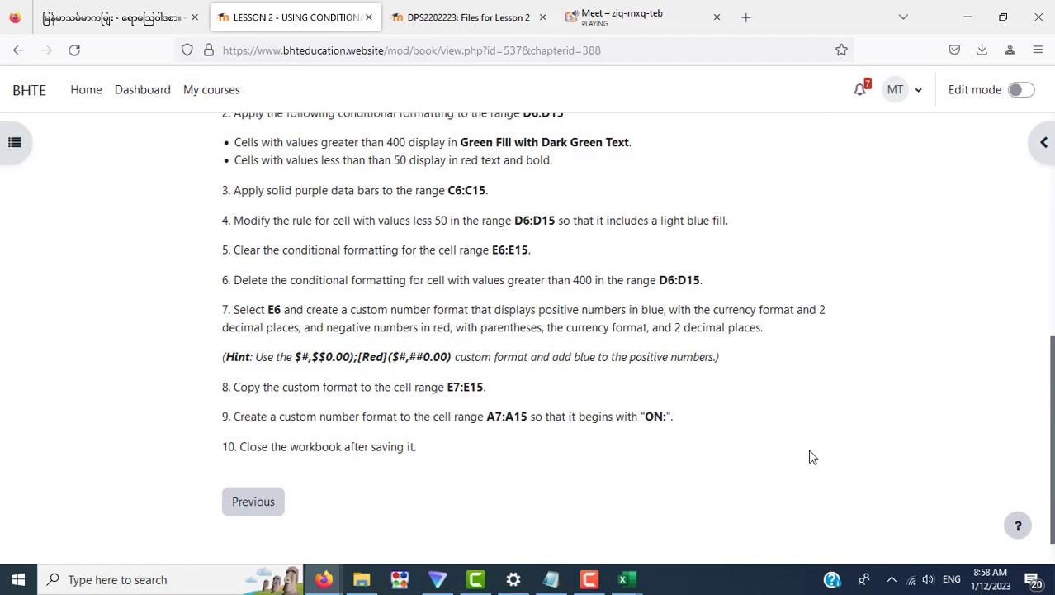
scroll(813, 455, up, 2)
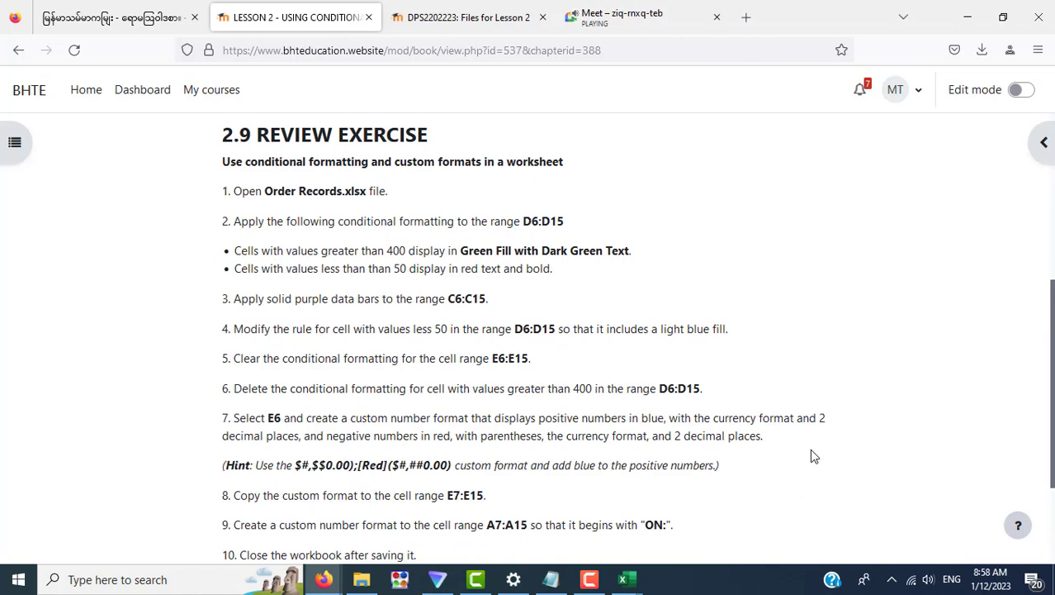
click(603, 17)
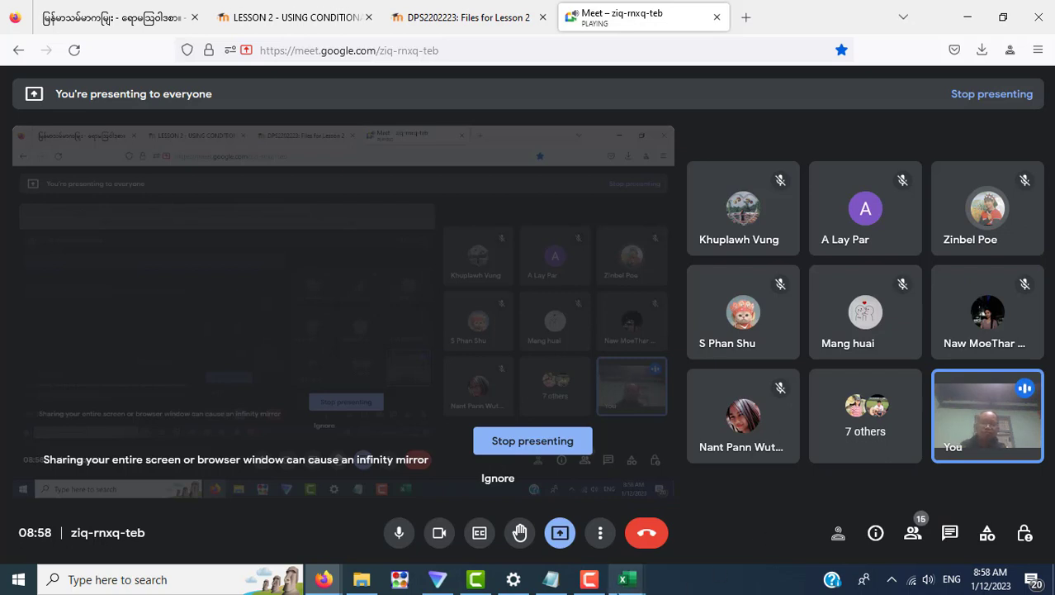
click(594, 582)
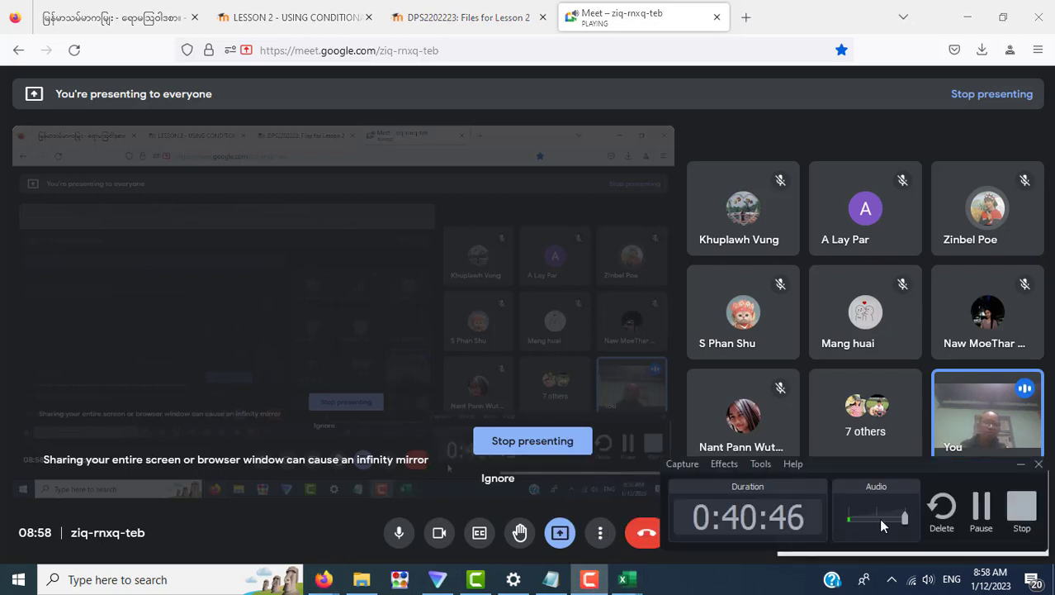